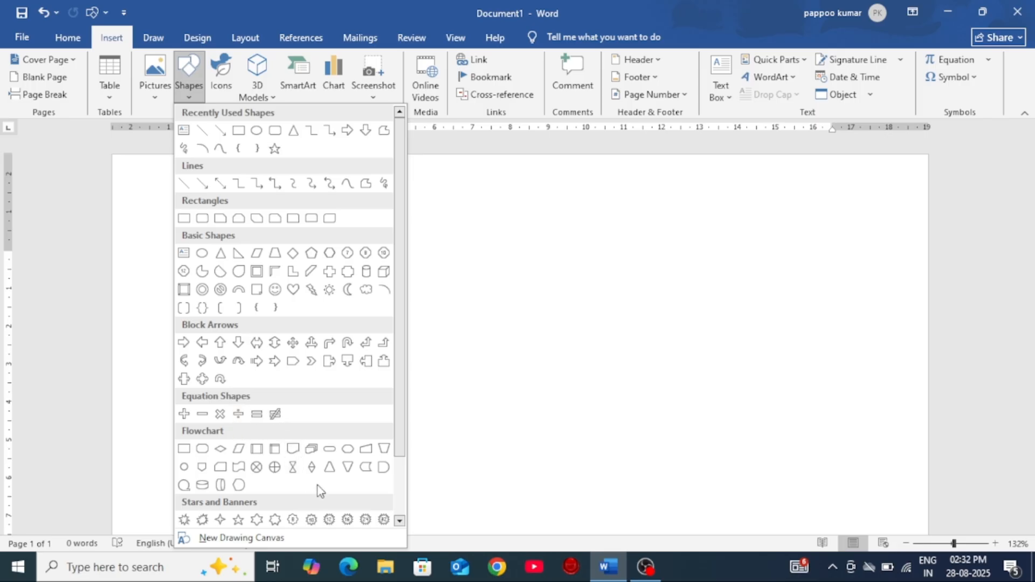
Step: Draw a rectangle near the top of the page and a teardrop about 3.08 cm high and 4.3 cm wide beside it
scroll(321, 491, down, 3)
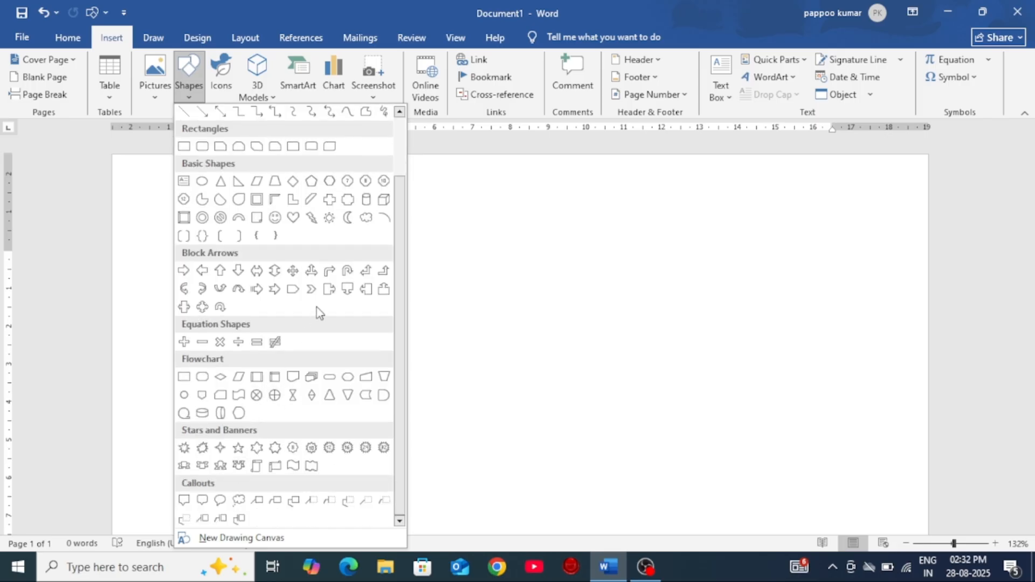
scroll(314, 351, up, 3)
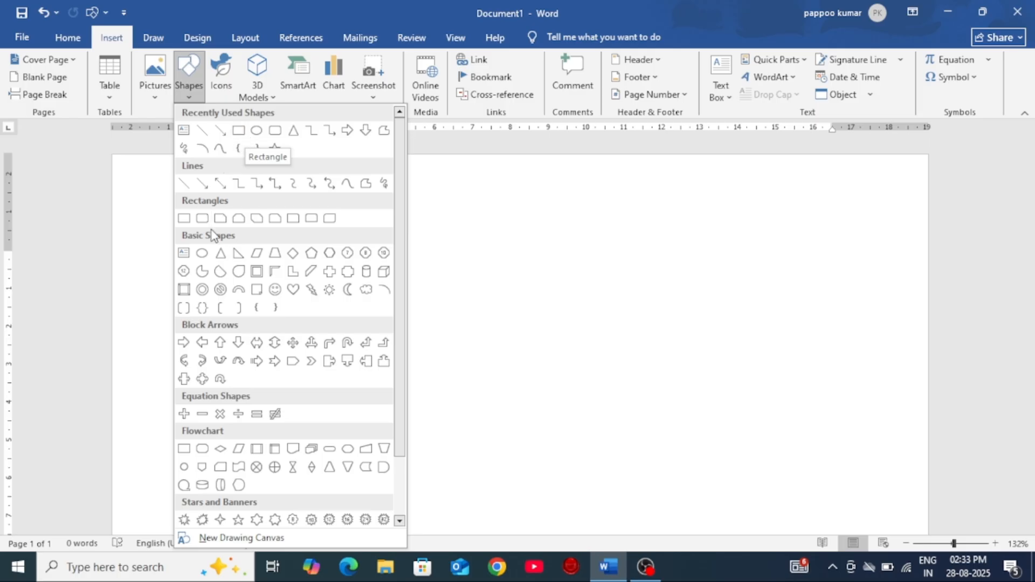
click(187, 221)
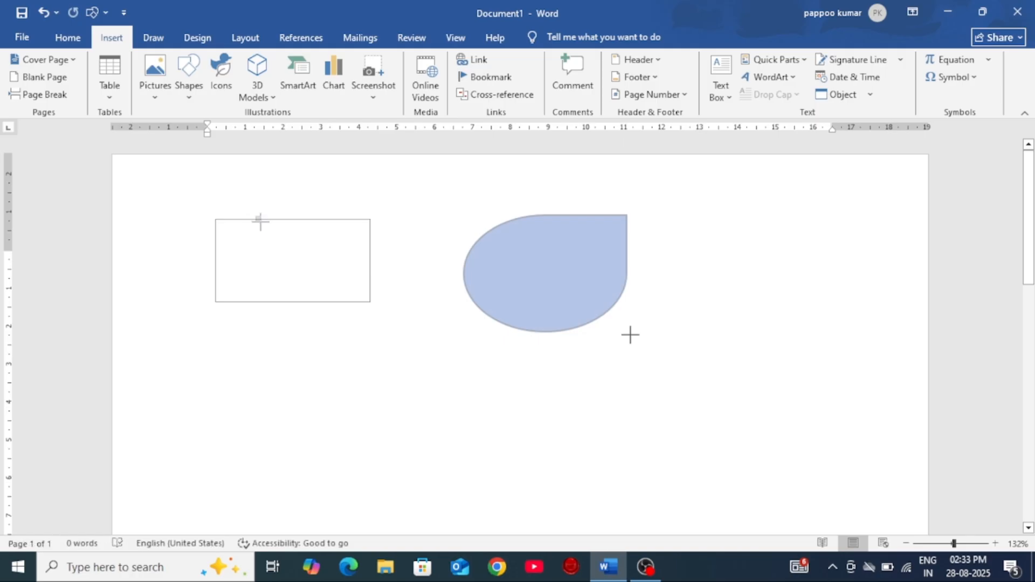
drag(629, 333, 627, 331)
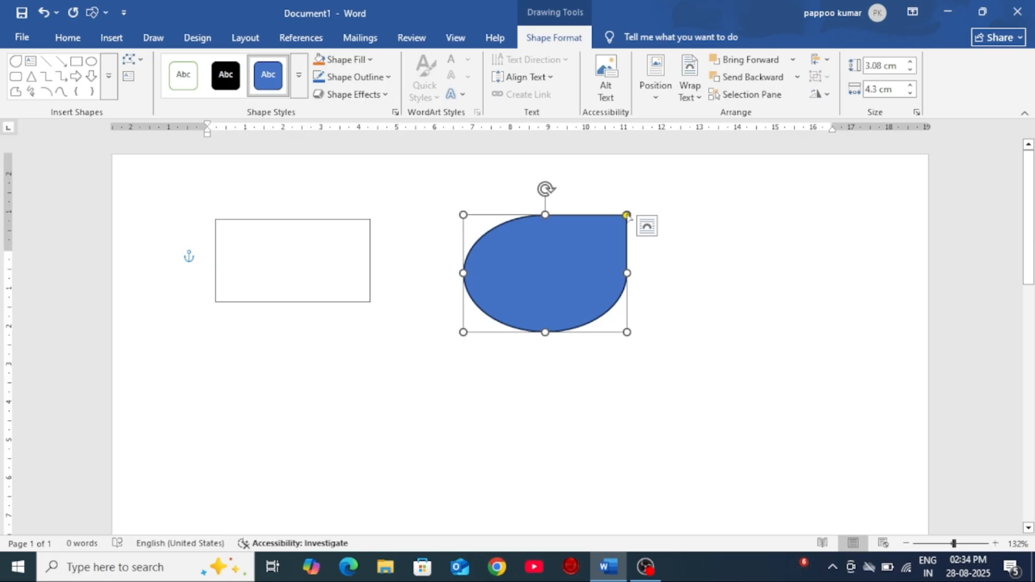
Step: Reshape the teardrop with its adjustment handle so its tip stretches outward into a long upper-right point
drag(627, 215, 542, 286)
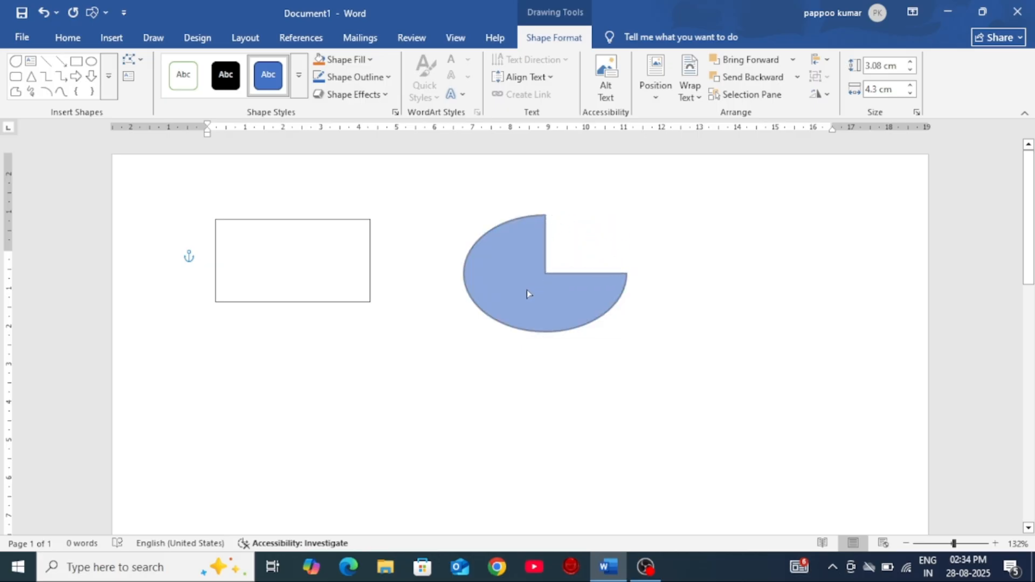
drag(526, 289, 542, 286)
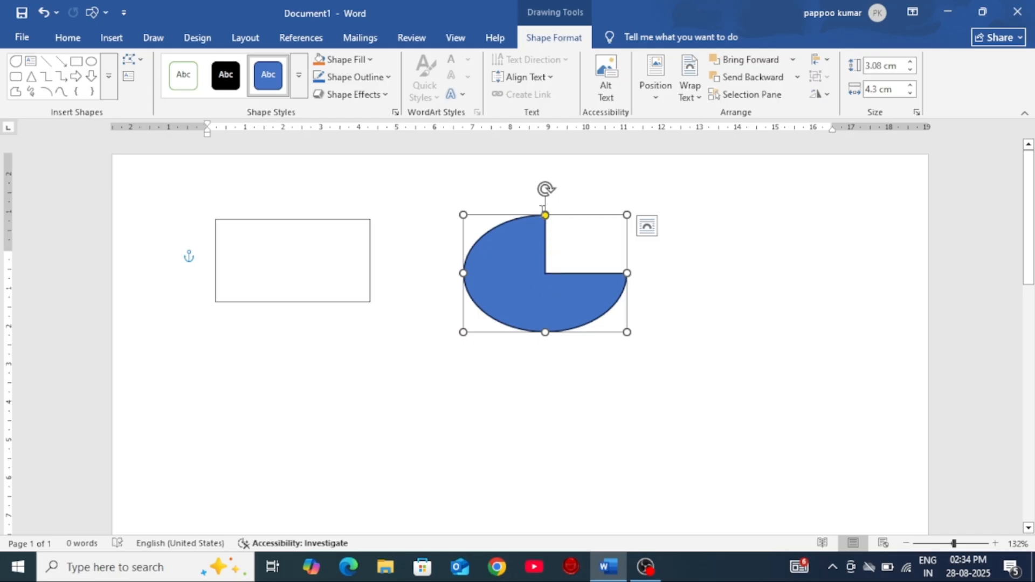
drag(545, 215, 676, 198)
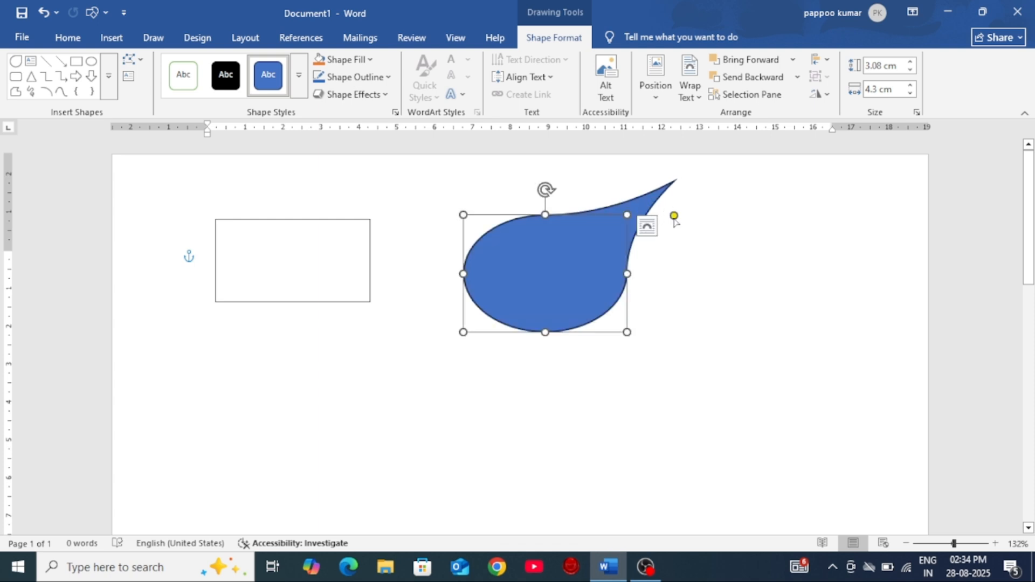
Step: Draw a rounded rectangle about 8.34 cm wide and 2.16 cm high below the teardrop and round its ends fully
click(113, 41)
click(189, 80)
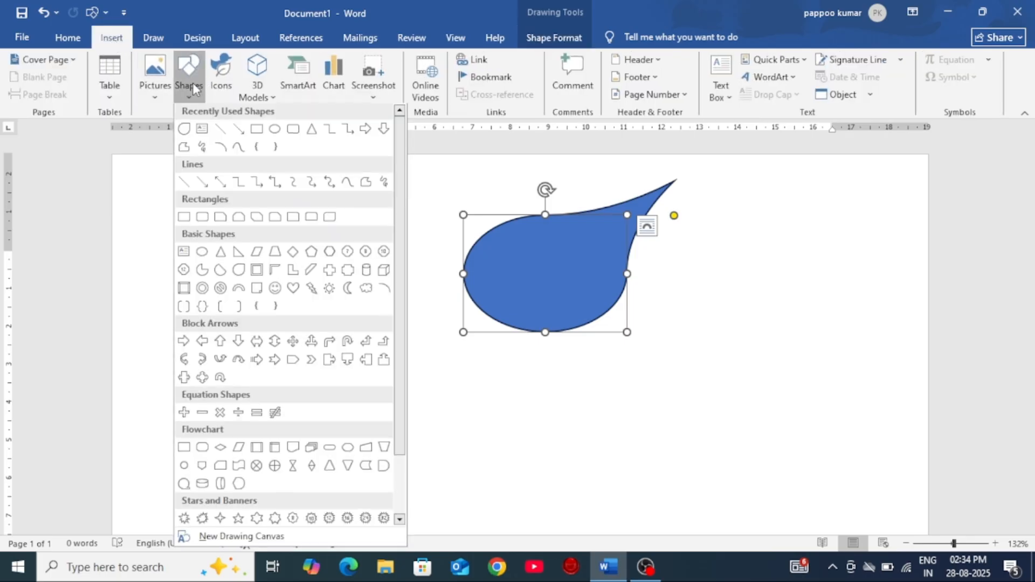
click(203, 223)
mouse_move(250, 371)
mouse_down()
mouse_move(499, 453)
mouse_move(571, 453)
mouse_up()
drag(265, 372, 340, 427)
Step: Draw a 24-point star about 11.22 cm by 11.22 cm below the rounded rectangle
scroll(670, 365, down, 4)
click(111, 37)
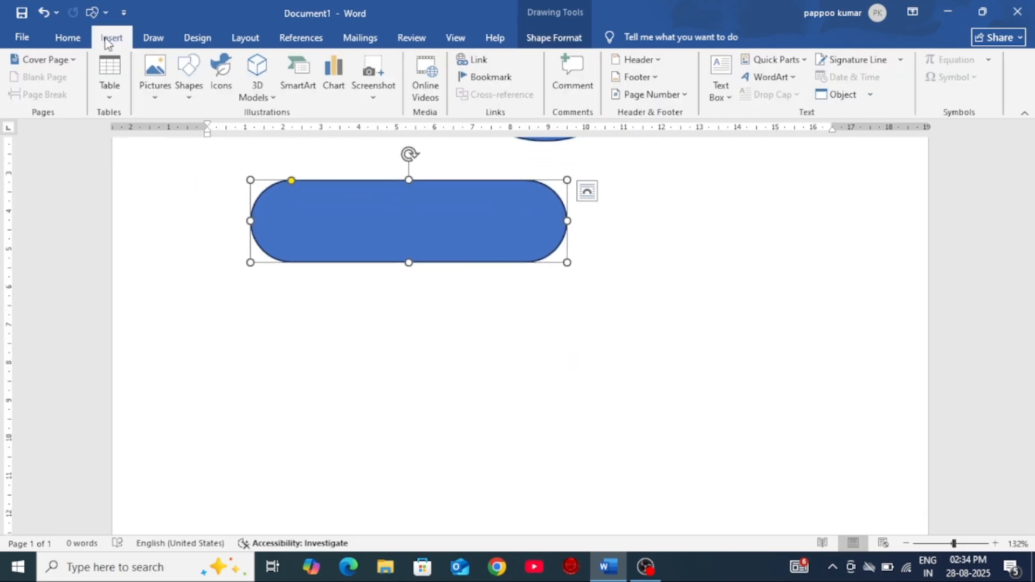
click(189, 86)
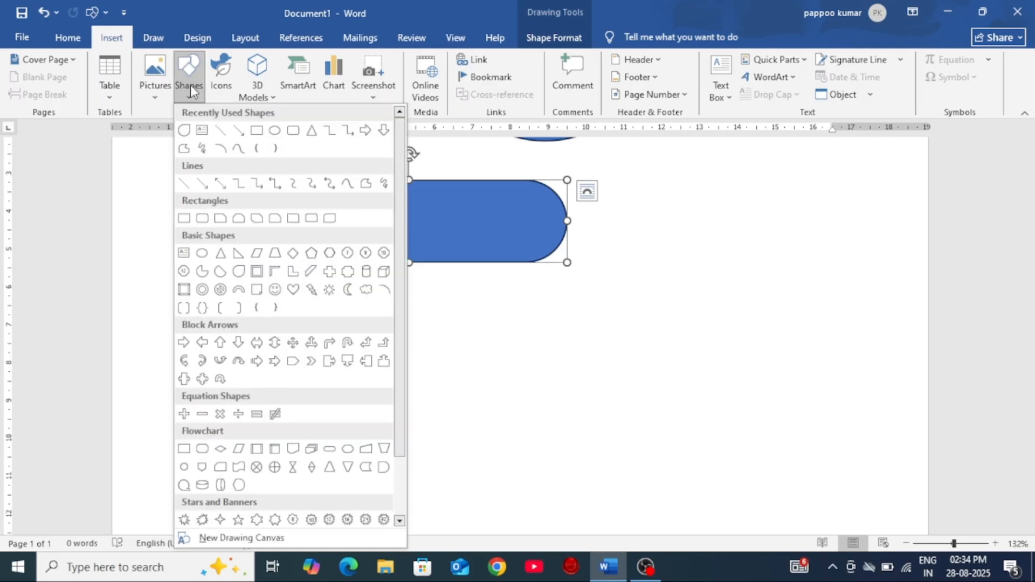
scroll(363, 365, down, 3)
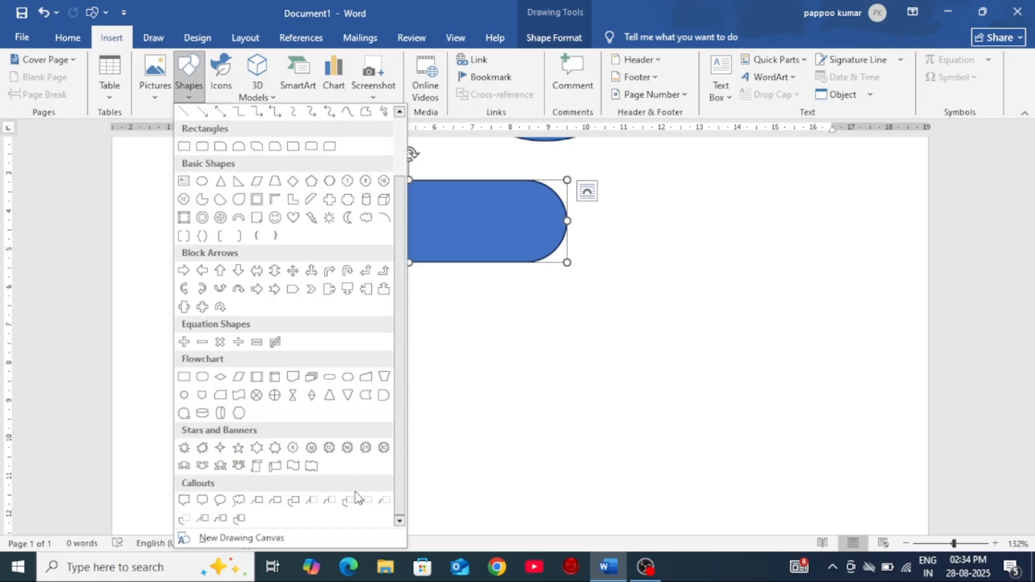
click(366, 447)
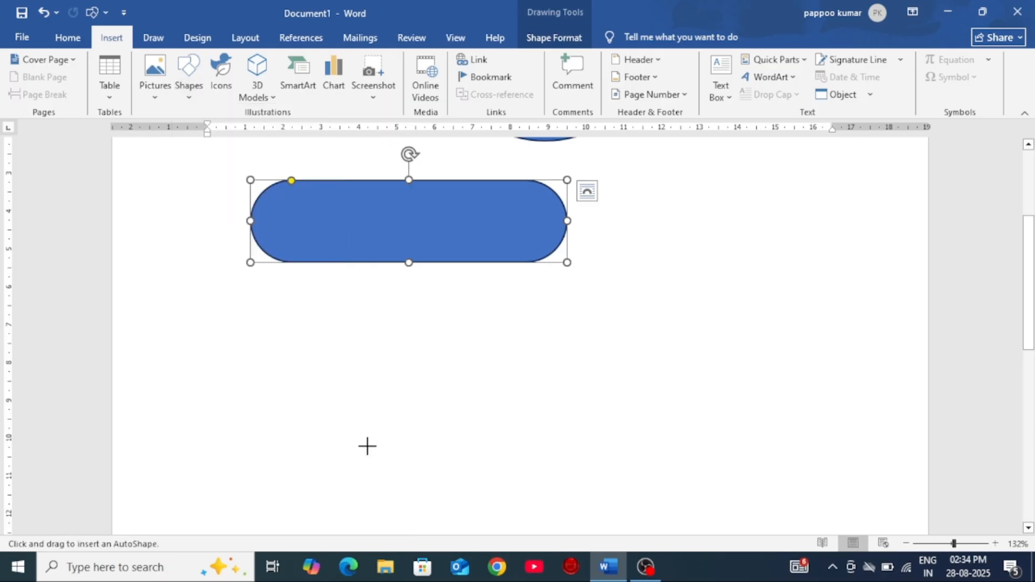
drag(310, 356, 717, 477)
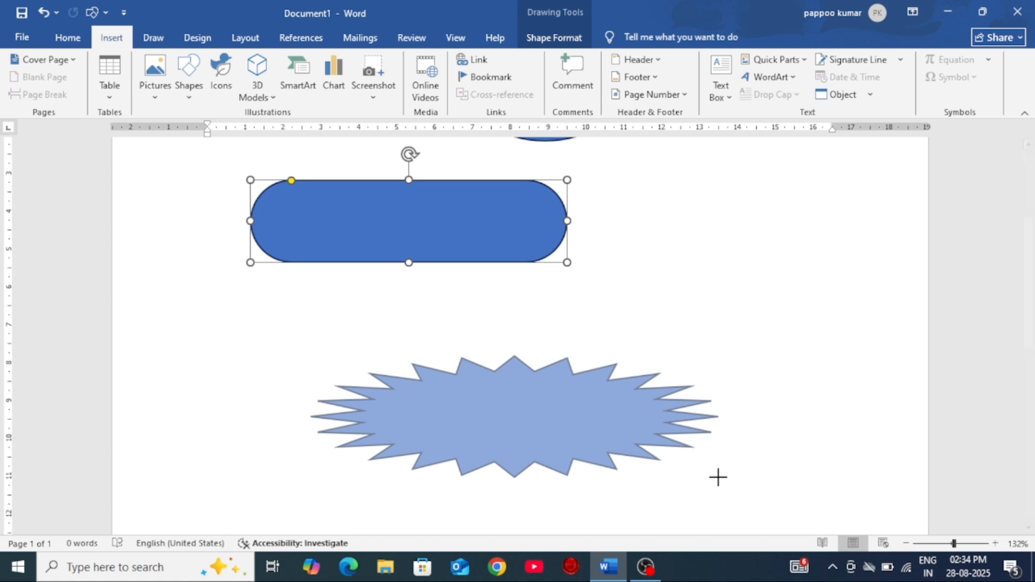
mouse_move(718, 477)
mouse_down()
mouse_move(734, 508)
mouse_move(736, 470)
mouse_up()
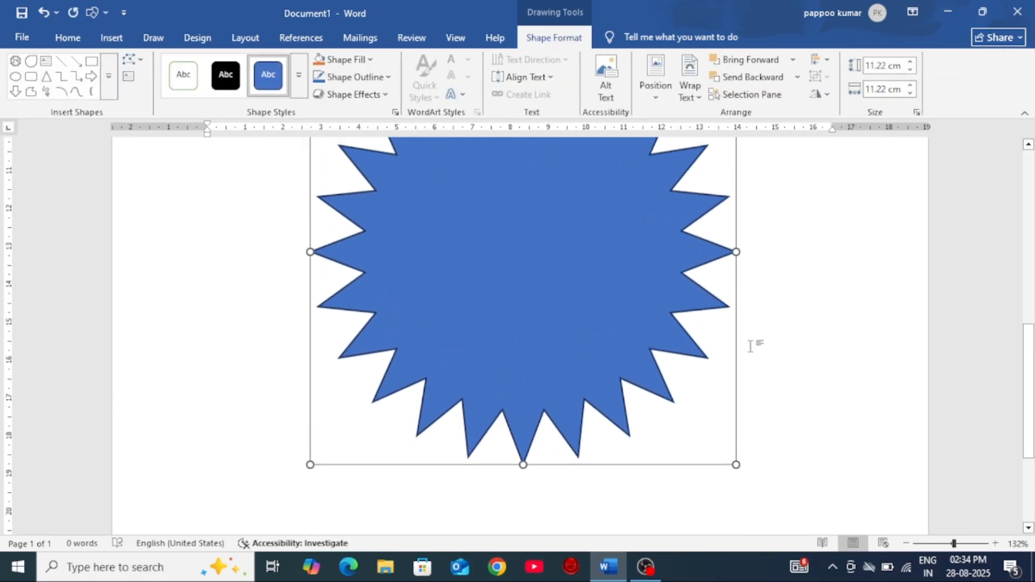
Step: Shrink the 24-point star proportionally to about 6 cm across and deepen its points into thin spikes
scroll(744, 341, up, 1)
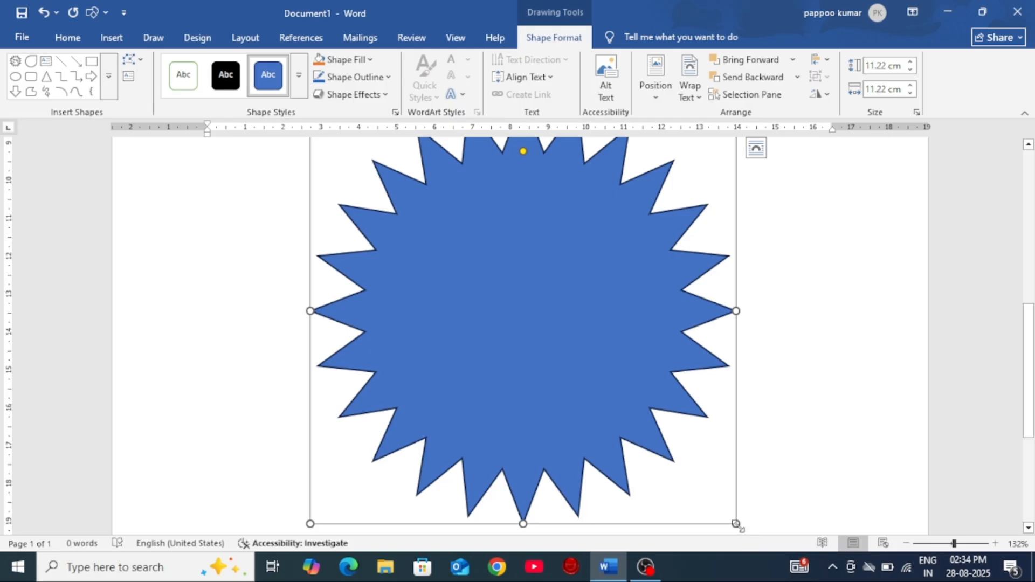
click(834, 368)
scroll(580, 351, down, 4)
click(548, 374)
scroll(635, 350, down, 3)
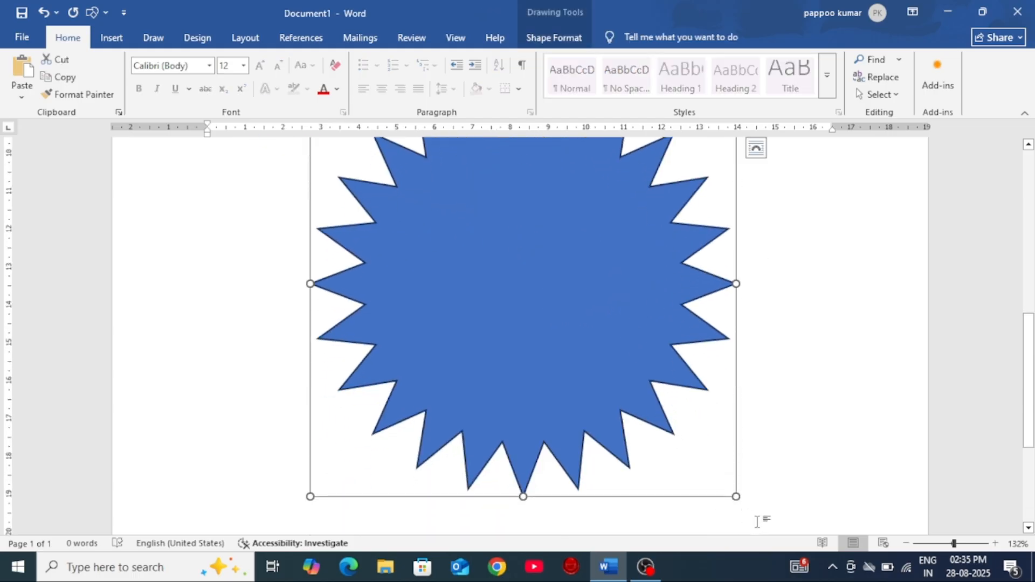
drag(742, 501, 537, 298)
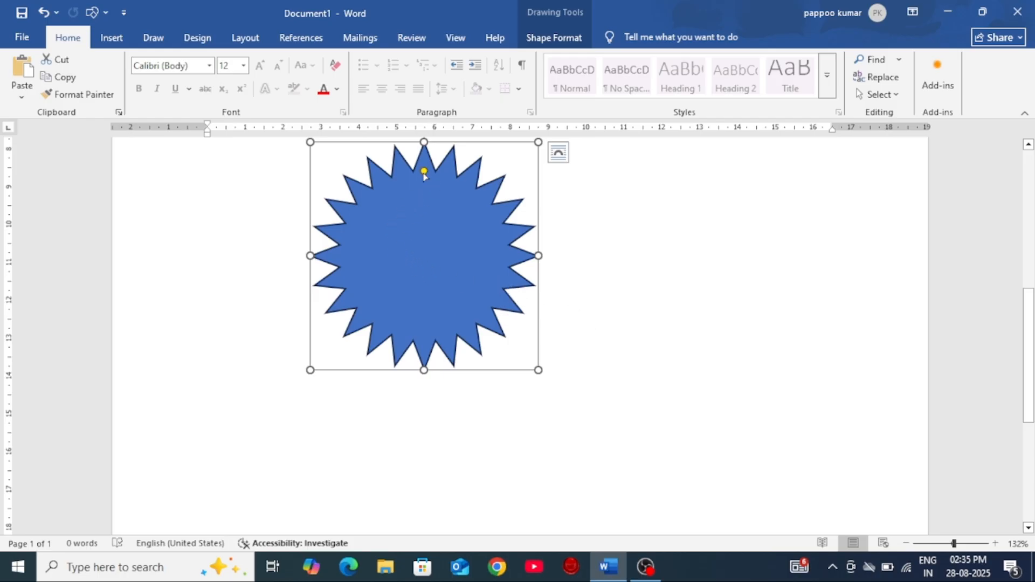
drag(425, 172, 427, 221)
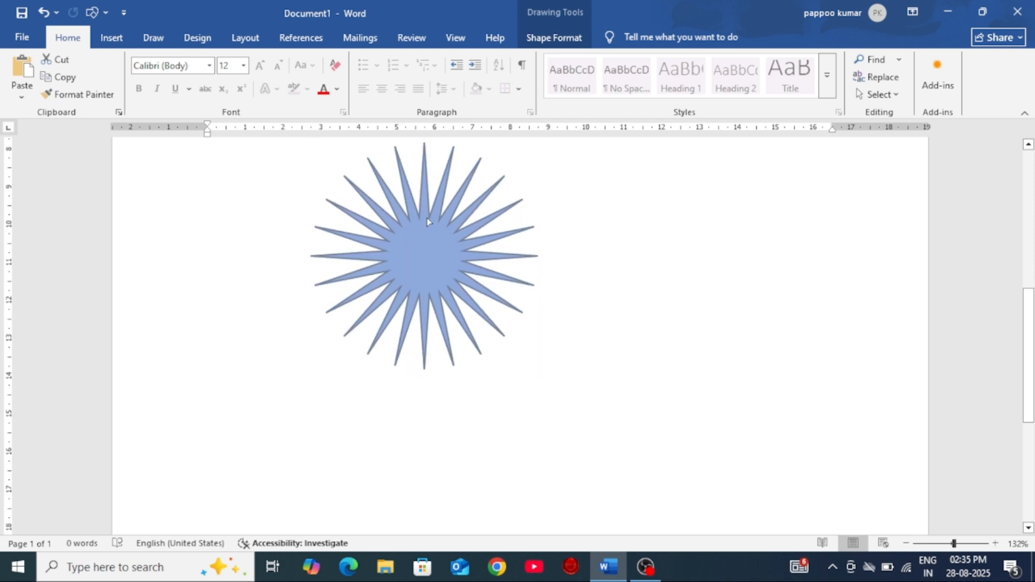
mouse_move(428, 221)
mouse_down()
mouse_move(433, 237)
mouse_move(432, 228)
mouse_up()
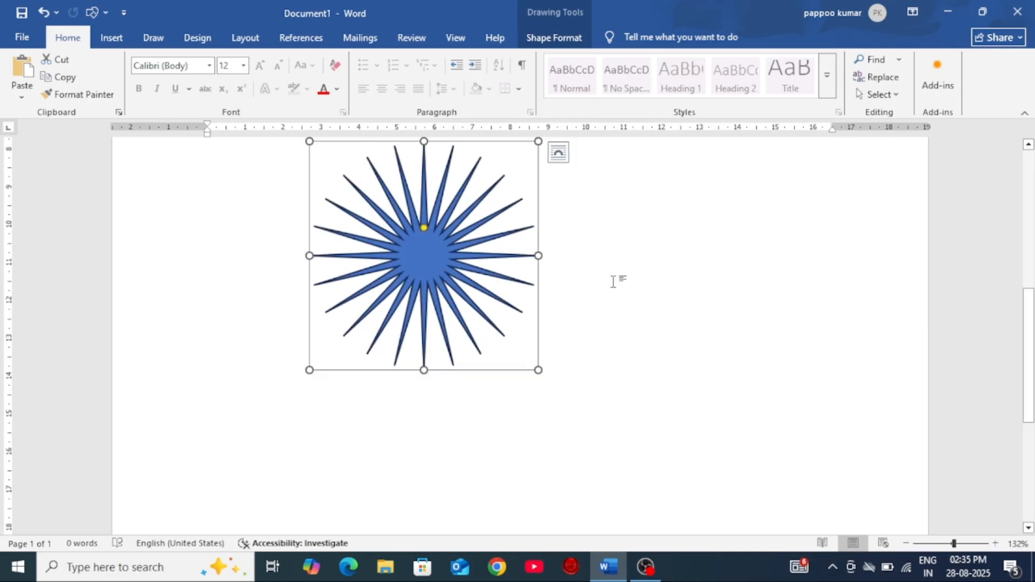
Step: Draw a closed five-pointed star with crossing lines as a freeform shape, to the right of the rounded rectangle
scroll(703, 309, up, 10)
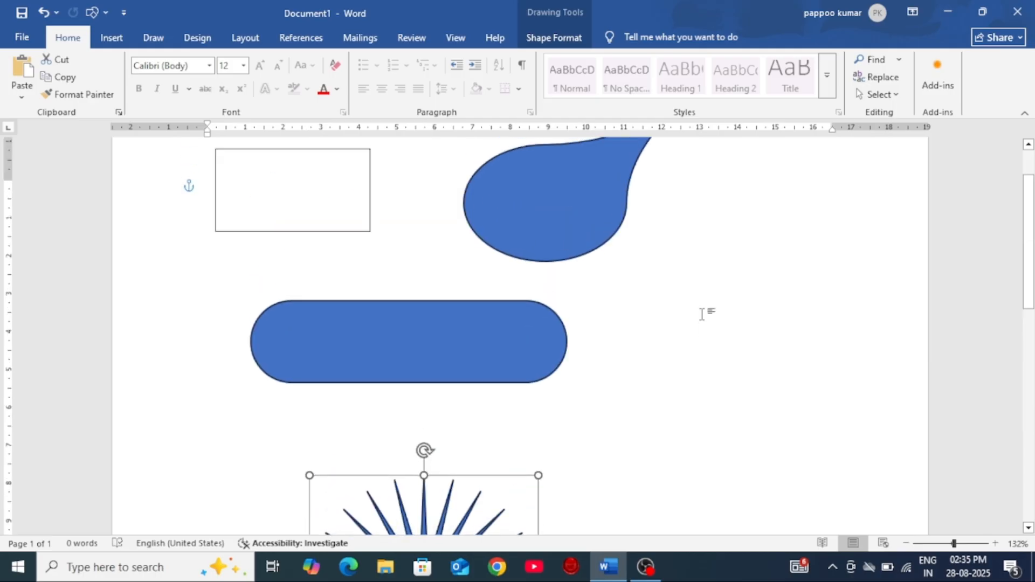
click(449, 263)
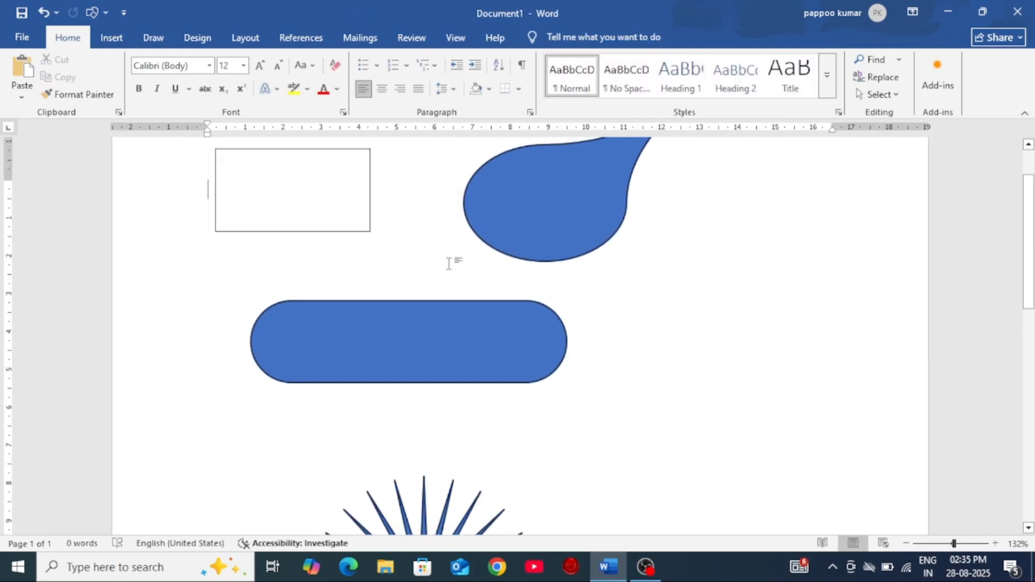
click(112, 37)
click(183, 80)
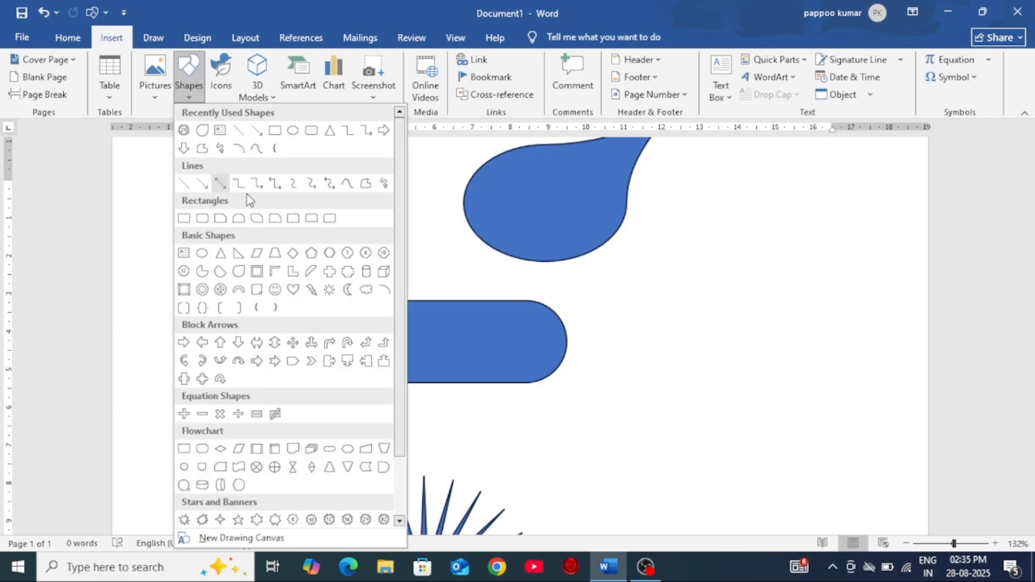
click(368, 184)
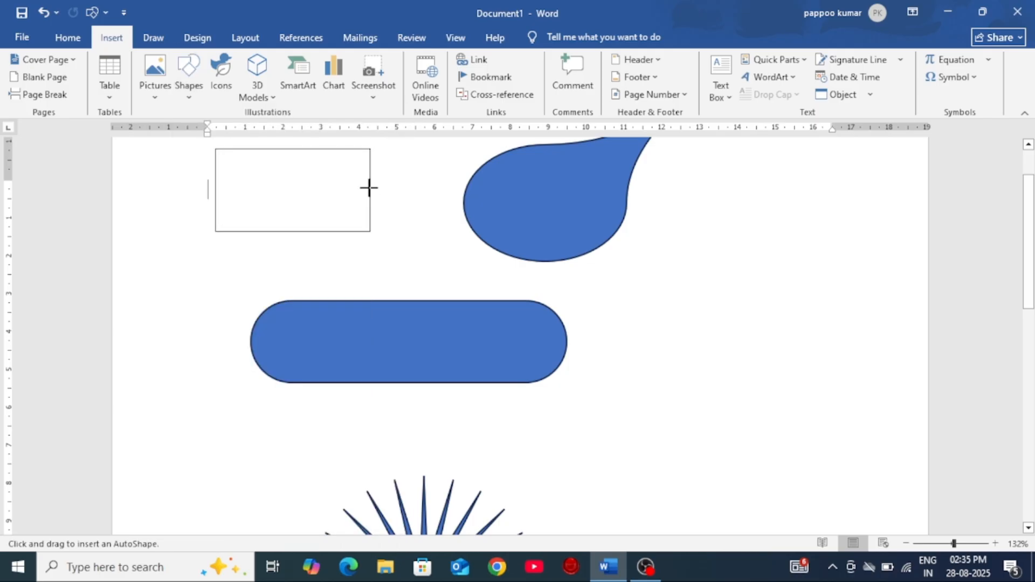
click(665, 278)
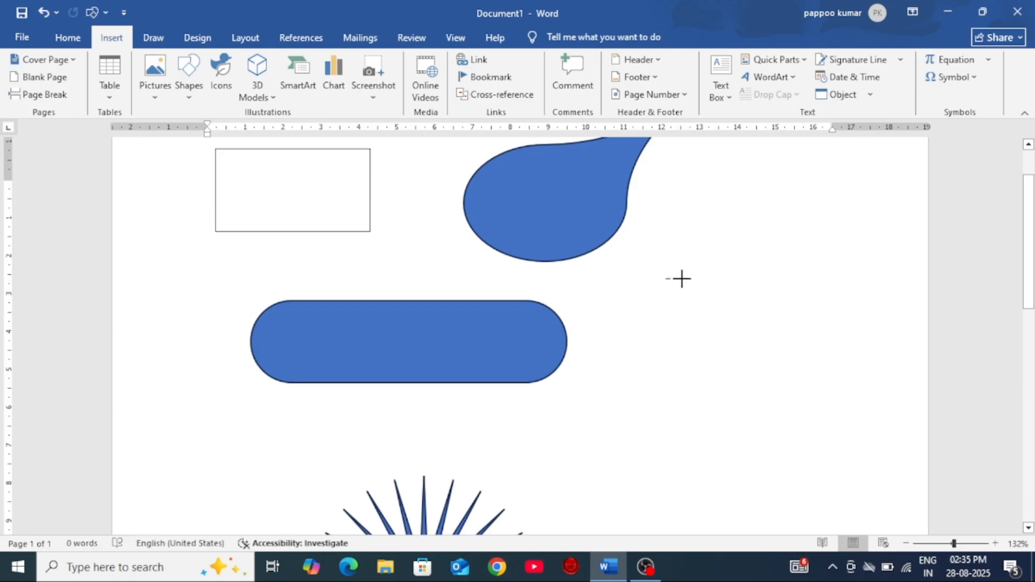
click(820, 277)
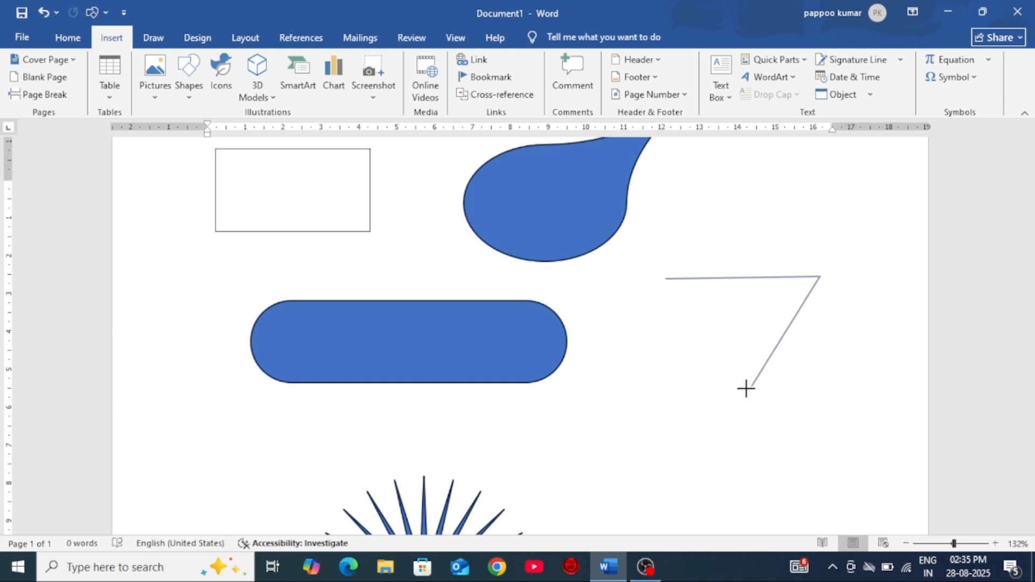
click(730, 361)
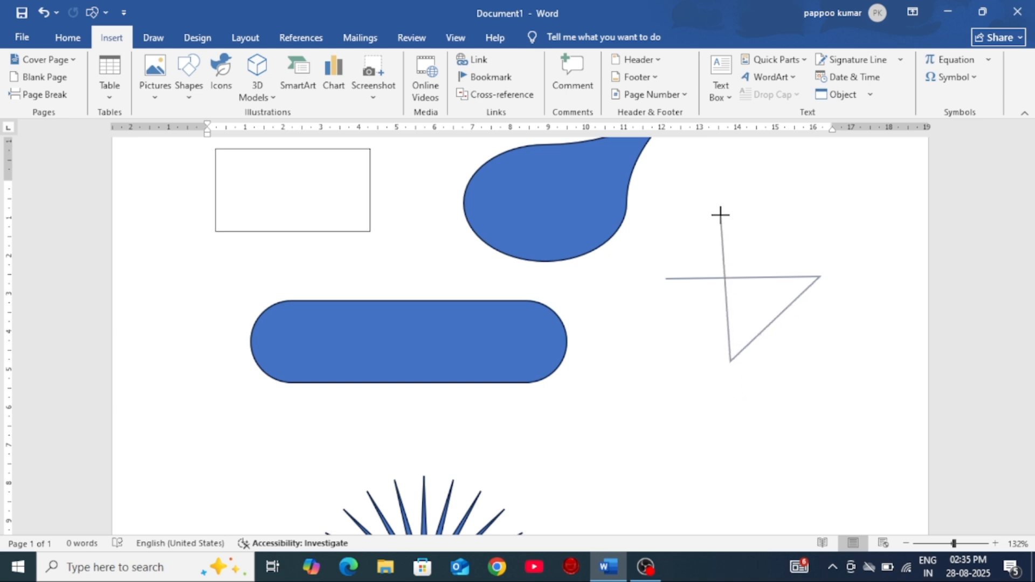
click(726, 217)
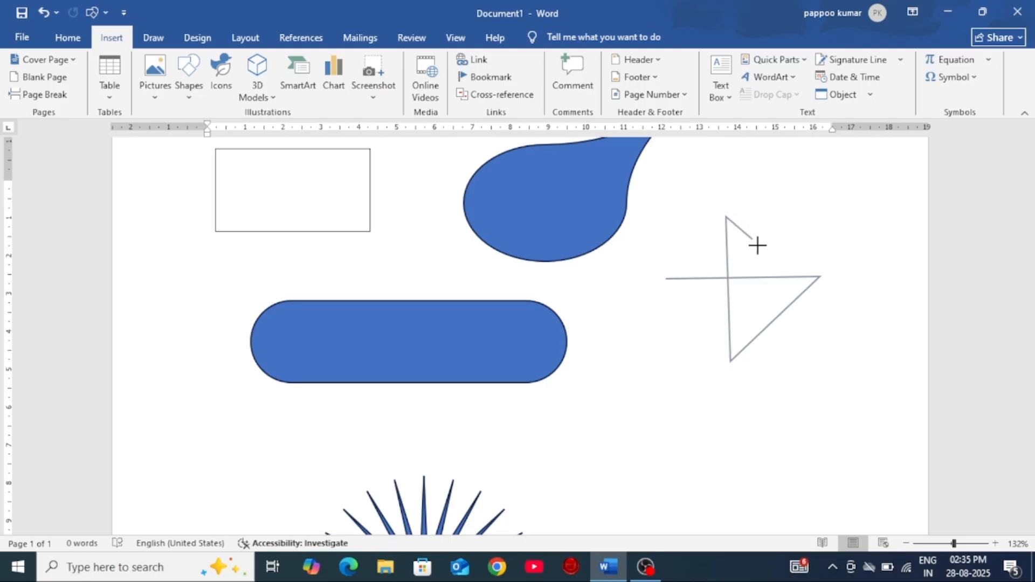
click(825, 348)
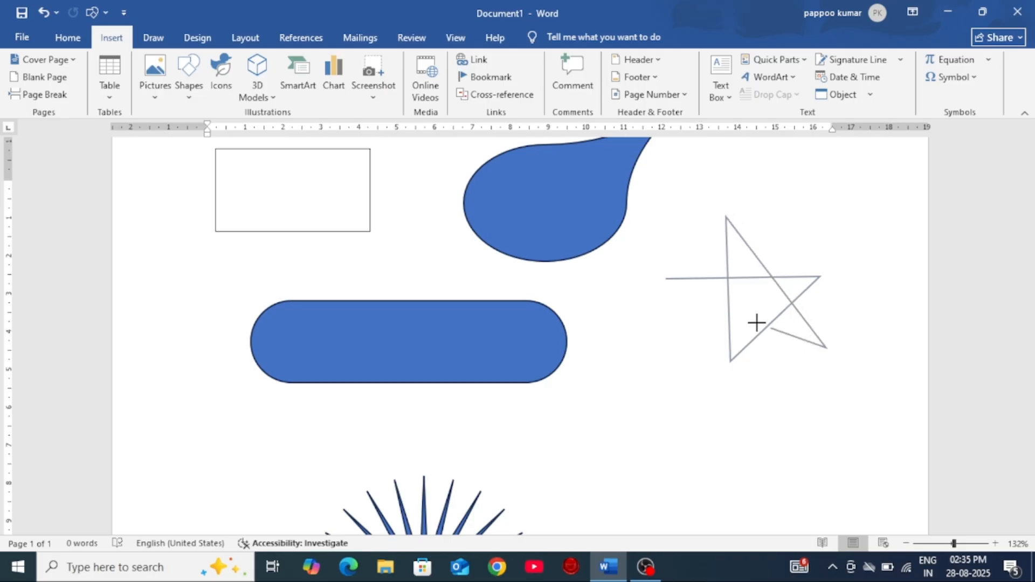
click(666, 280)
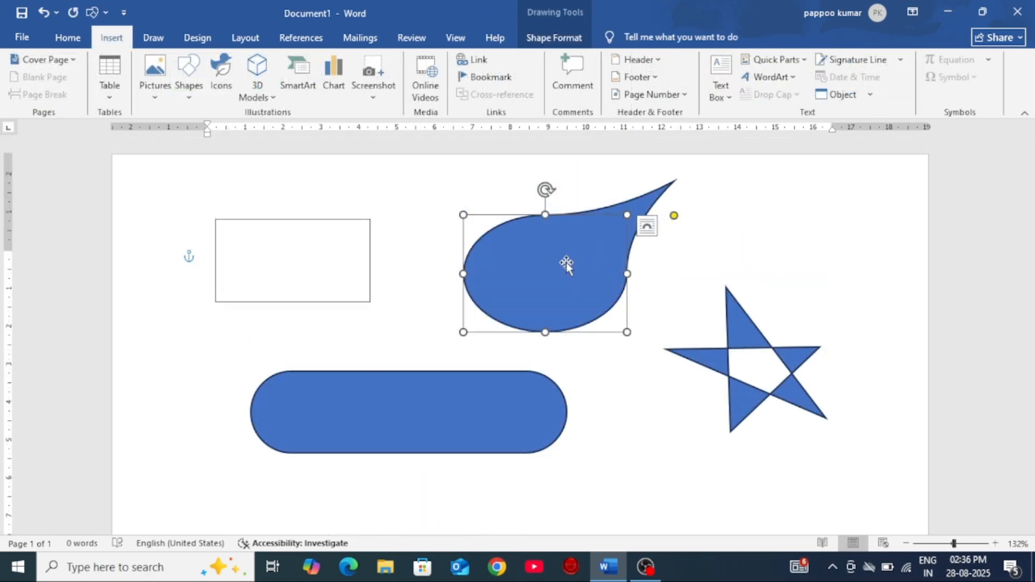
Step: Draw a tilted-down ribbon about 7.7 cm wide and 4.16 cm high below the five-pointed star and adjust its folds
click(551, 37)
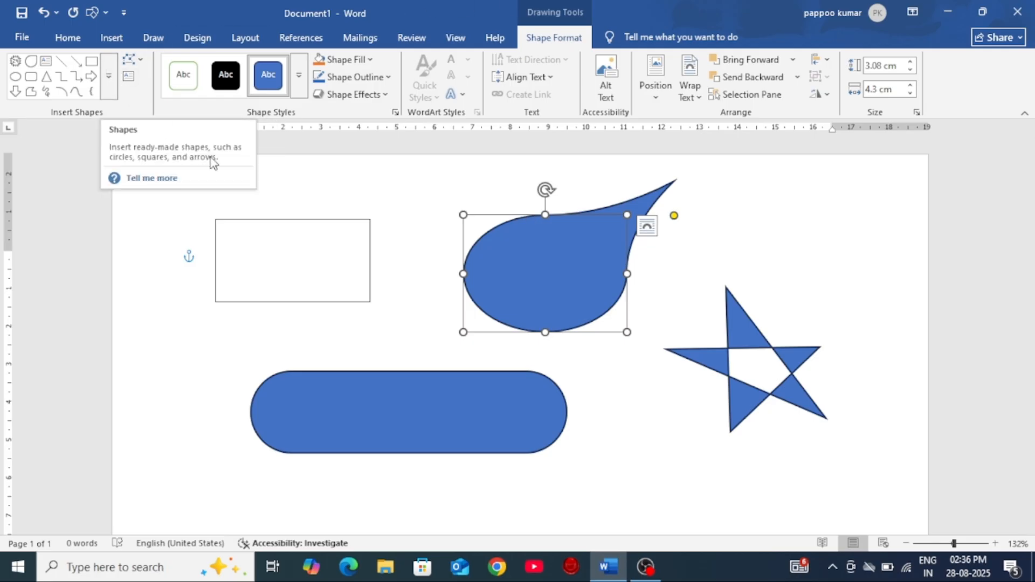
click(109, 82)
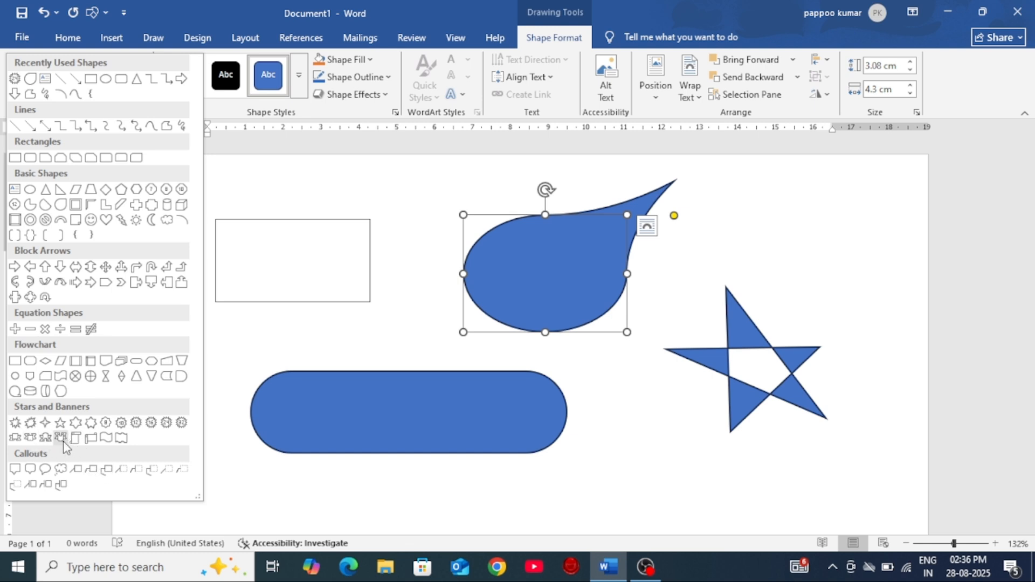
click(30, 437)
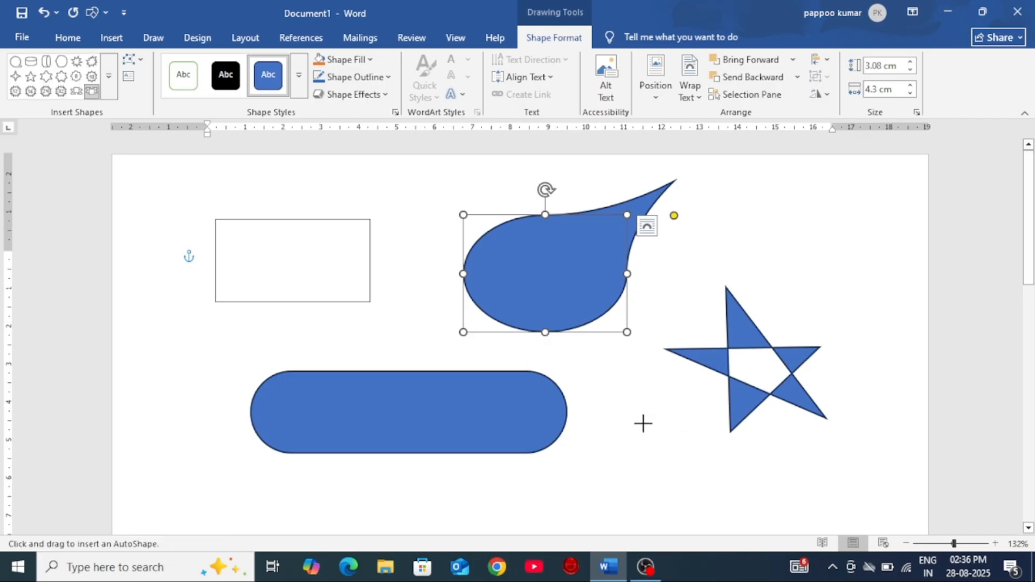
scroll(592, 442, down, 5)
mouse_move(605, 275)
mouse_down()
mouse_move(866, 427)
mouse_move(897, 433)
mouse_up()
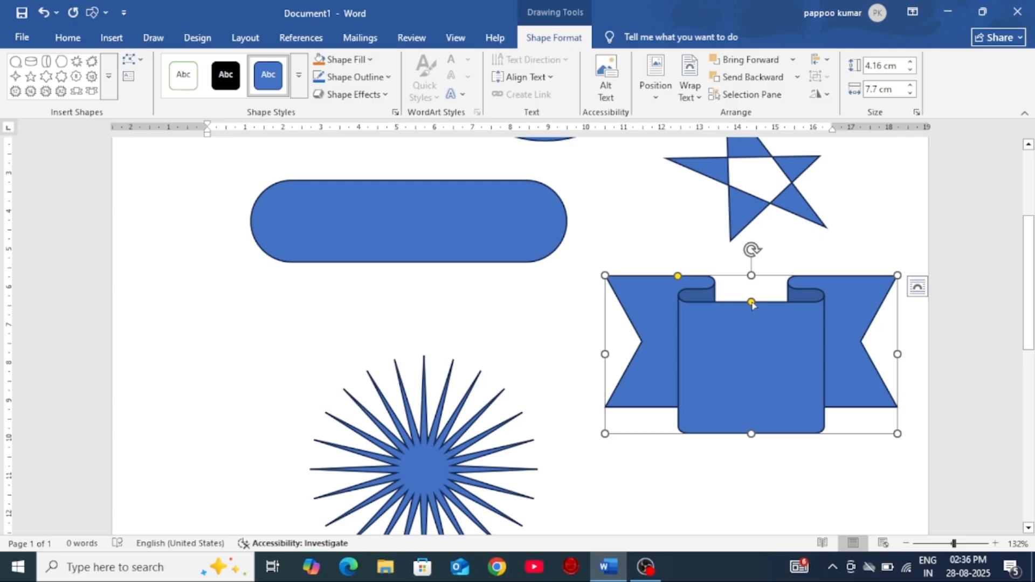
mouse_move(752, 303)
mouse_down()
mouse_move(760, 358)
mouse_move(763, 269)
mouse_move(760, 317)
mouse_up()
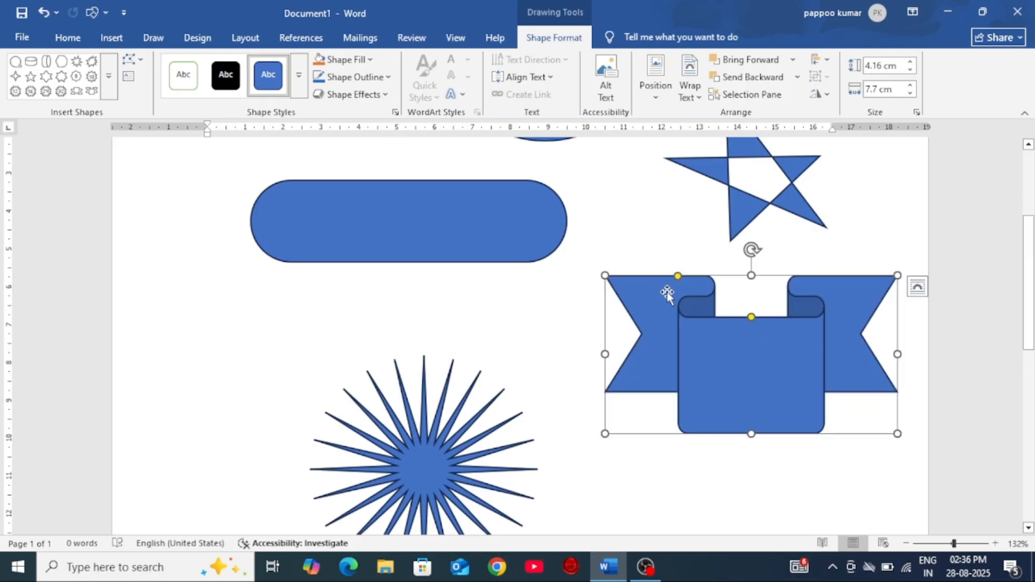
scroll(678, 278, up, 3)
click(406, 381)
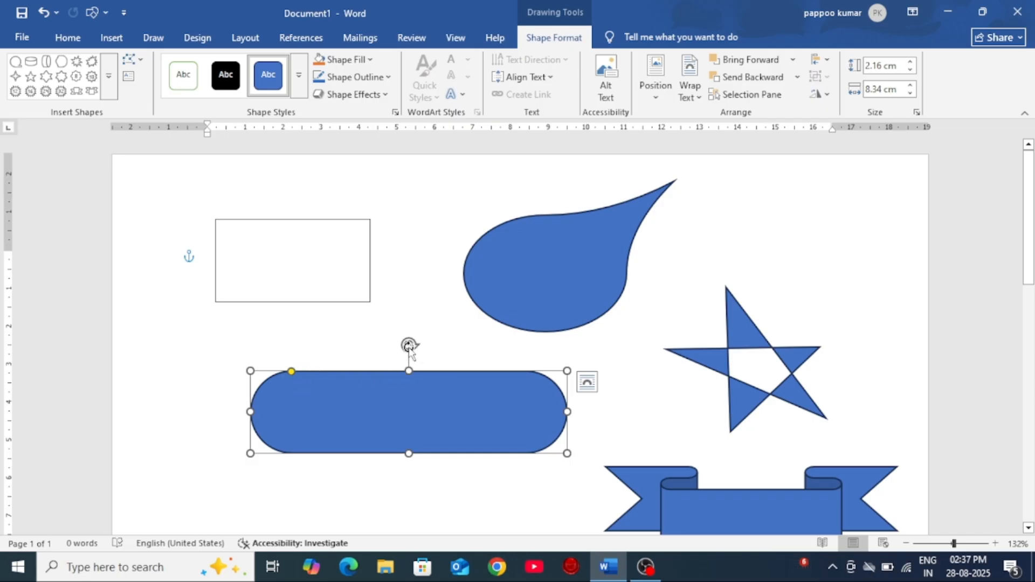
mouse_move(409, 344)
mouse_down()
mouse_move(453, 367)
mouse_move(470, 399)
mouse_move(357, 445)
mouse_move(345, 391)
mouse_move(365, 365)
mouse_move(428, 349)
mouse_move(400, 348)
mouse_move(430, 353)
mouse_move(410, 348)
mouse_up()
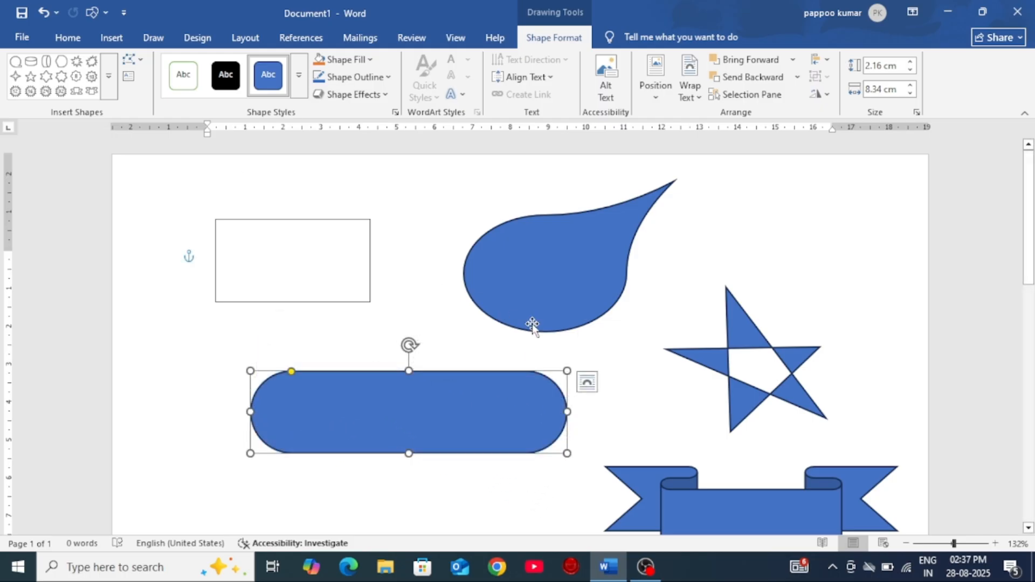
scroll(580, 337, down, 3)
scroll(583, 338, up, 2)
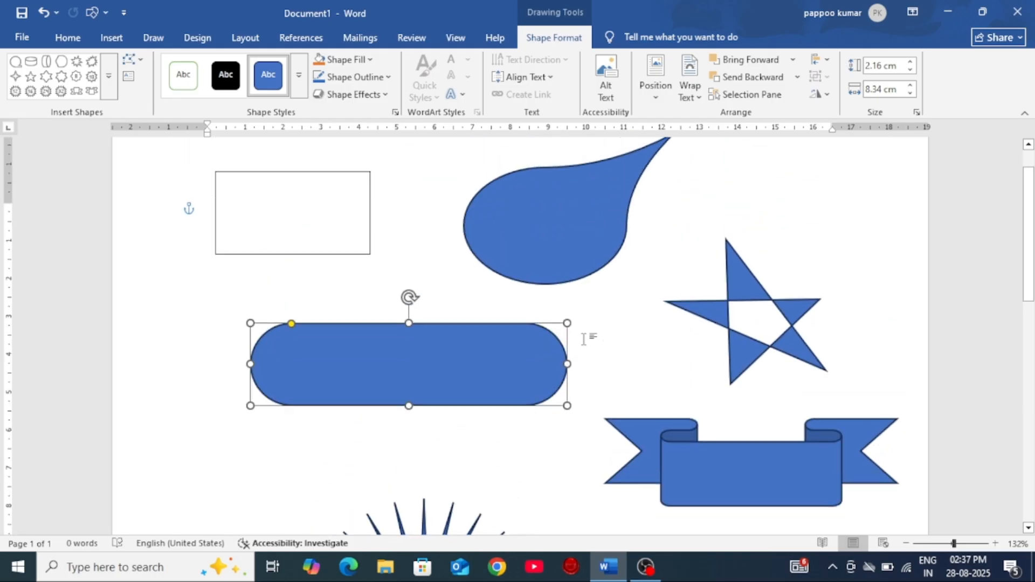
Step: Delete the teardrop and cut the freeform five-pointed star out of the document
click(525, 217)
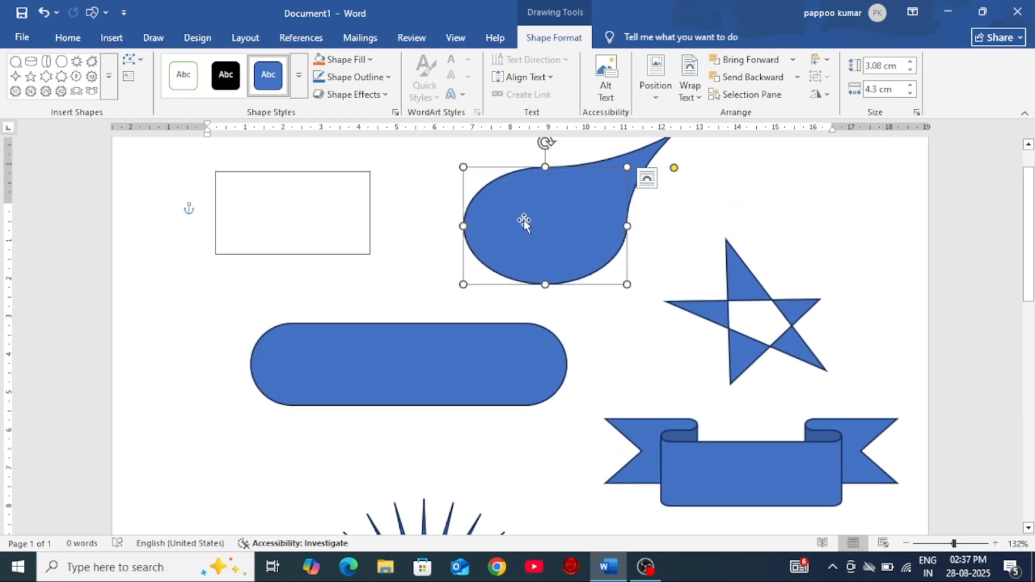
key(Delete)
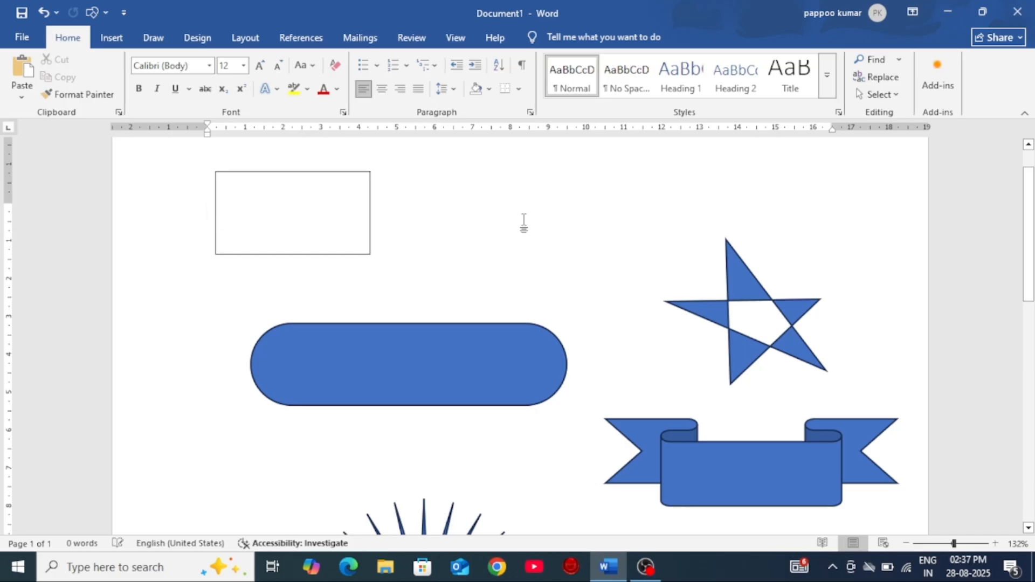
scroll(538, 225, up, 2)
click(751, 342)
right_click(750, 342)
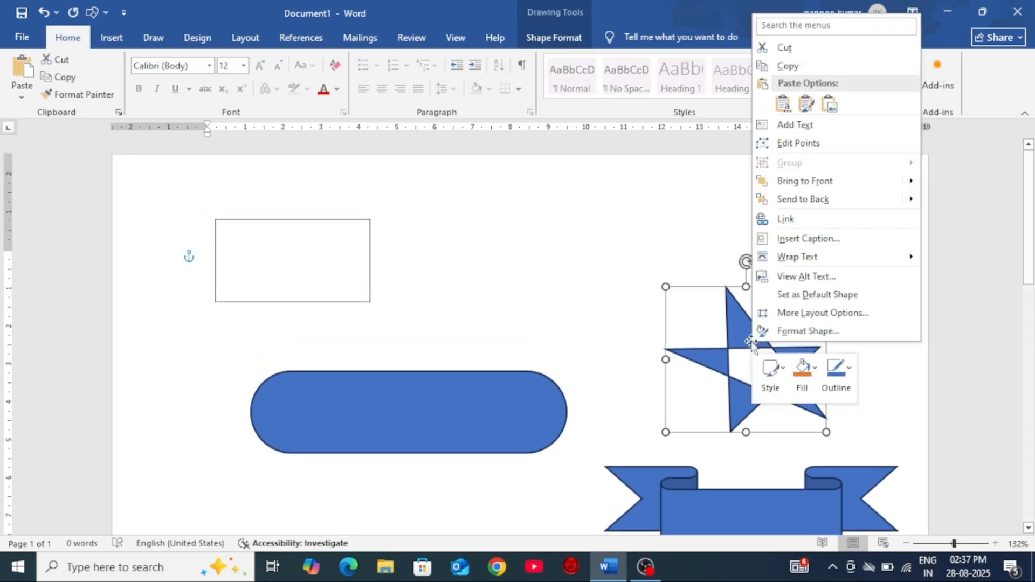
click(784, 47)
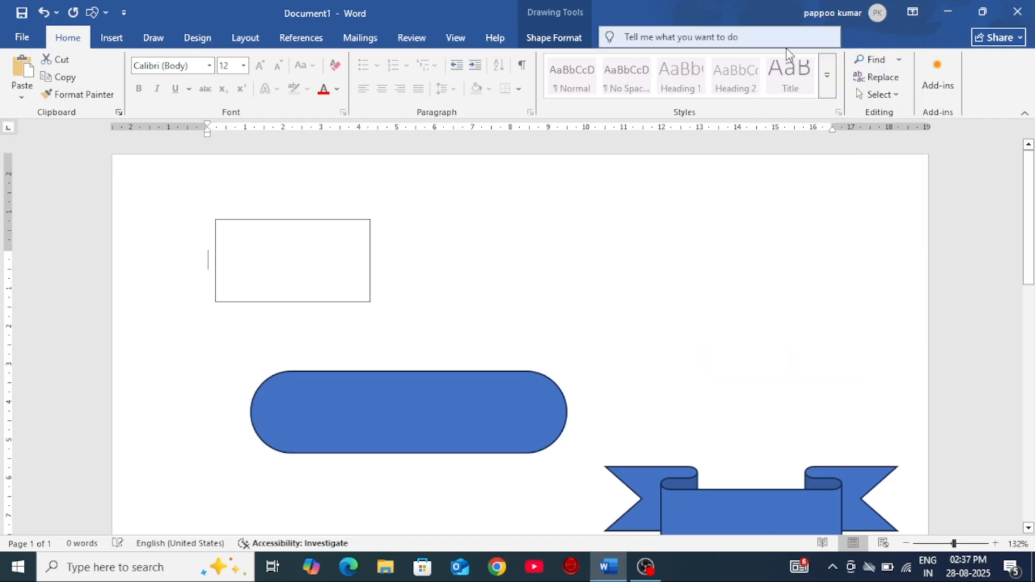
Step: Delete the white rectangle near the page's upper edge and cut the blue rounded rectangle out of the document
click(276, 226)
key(Delete)
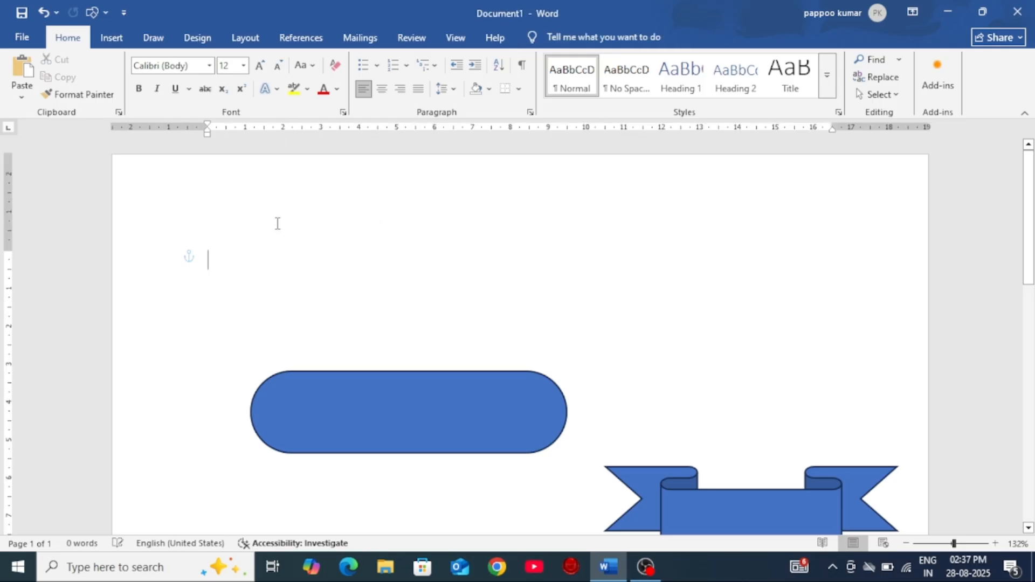
scroll(358, 273, down, 3)
click(372, 308)
right_click(372, 309)
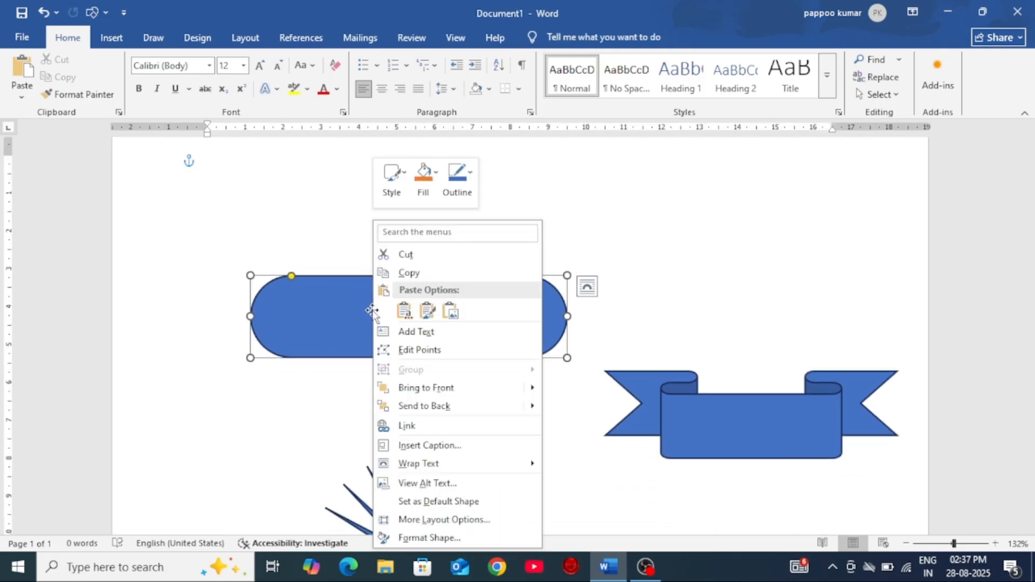
click(406, 253)
Step: Cut the ribbon banner and the 24-point star so that the page is empty
click(750, 455)
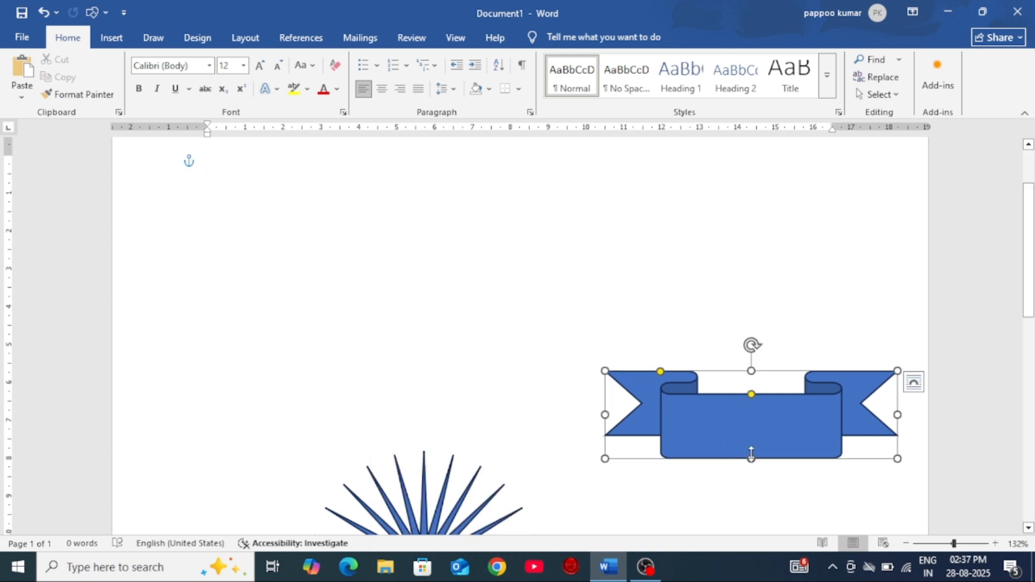
right_click(745, 405)
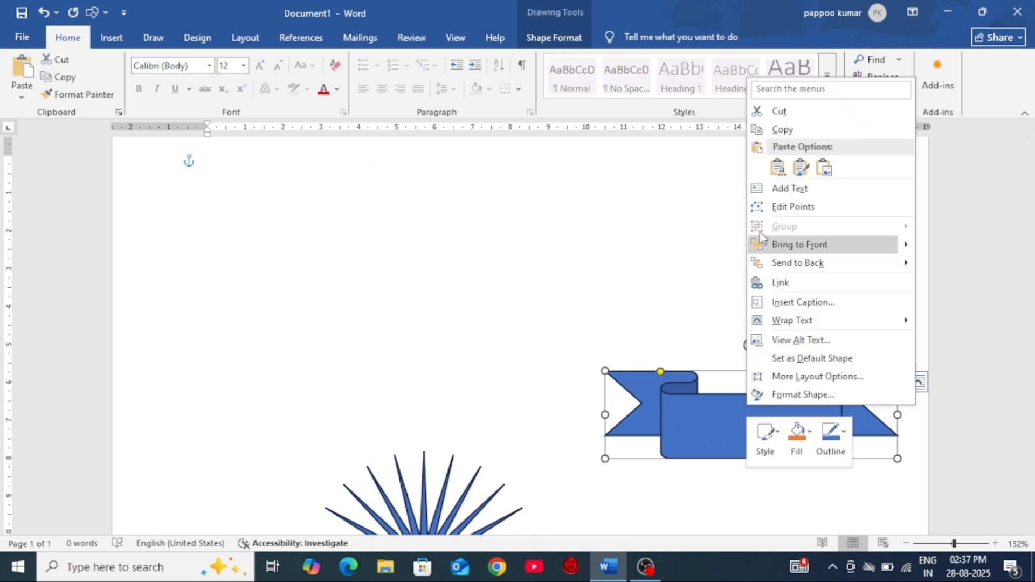
click(772, 115)
scroll(381, 427, down, 3)
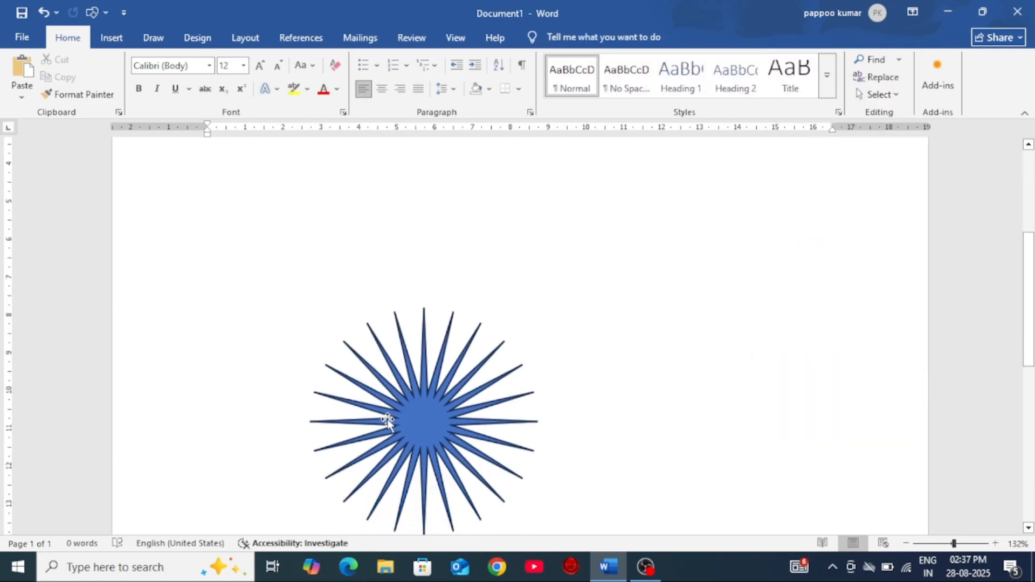
click(387, 420)
right_click(395, 413)
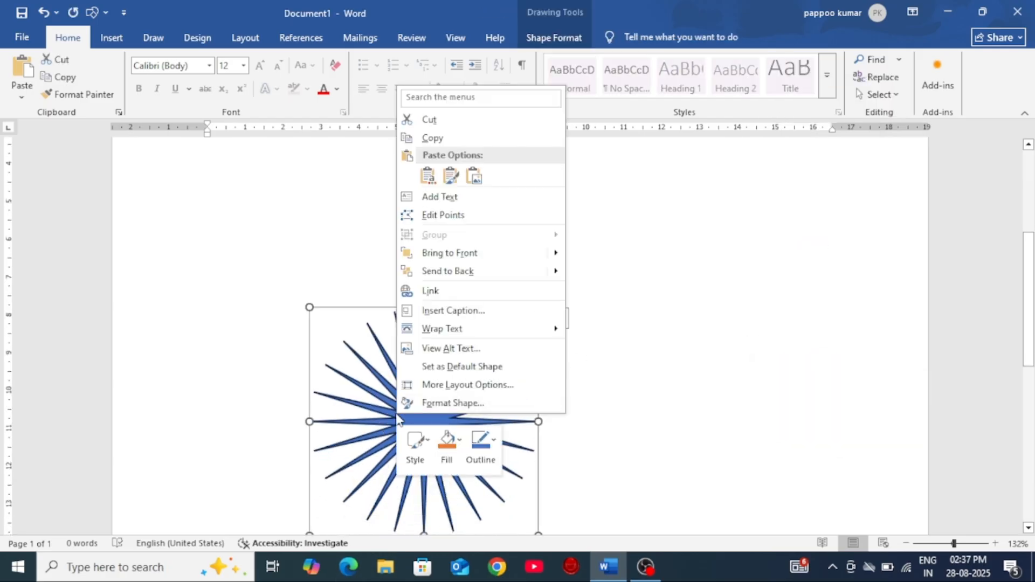
click(428, 120)
scroll(479, 365, up, 3)
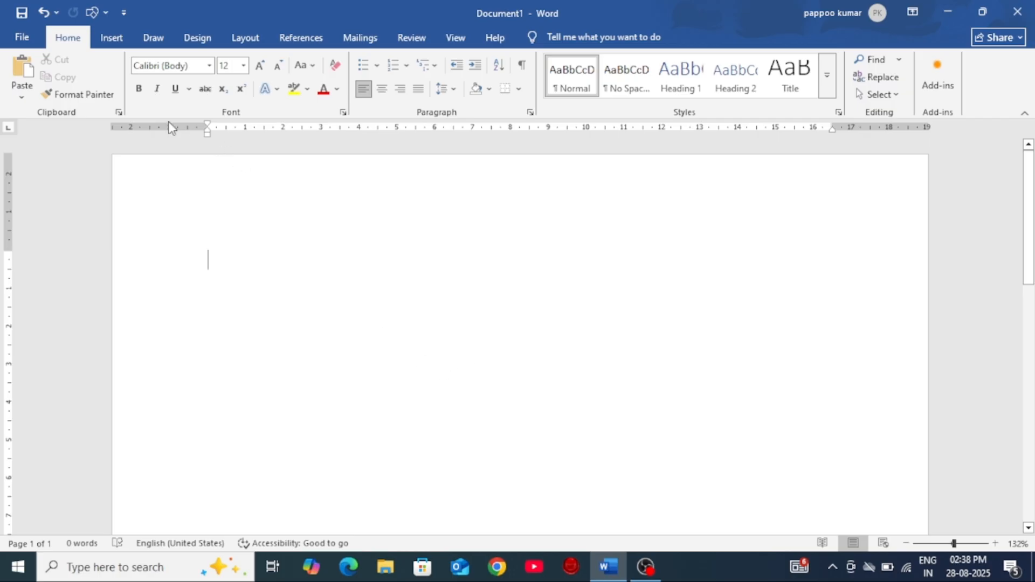
Step: Draw a rounded rectangle about 7.66 cm wide and 2.12 cm high near the page's upper edge and round its ends fully
click(104, 38)
click(200, 81)
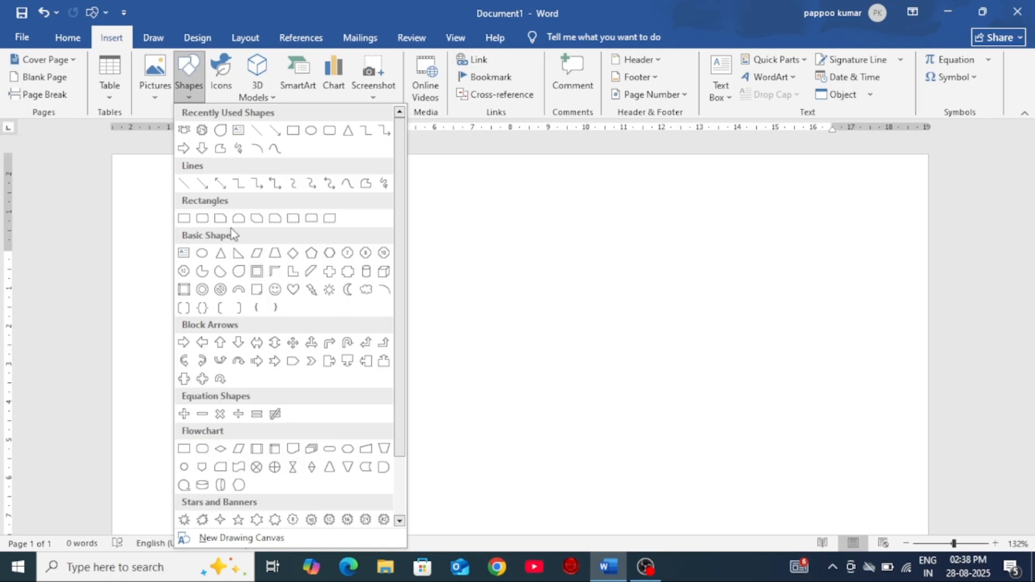
click(196, 218)
drag(268, 220, 560, 301)
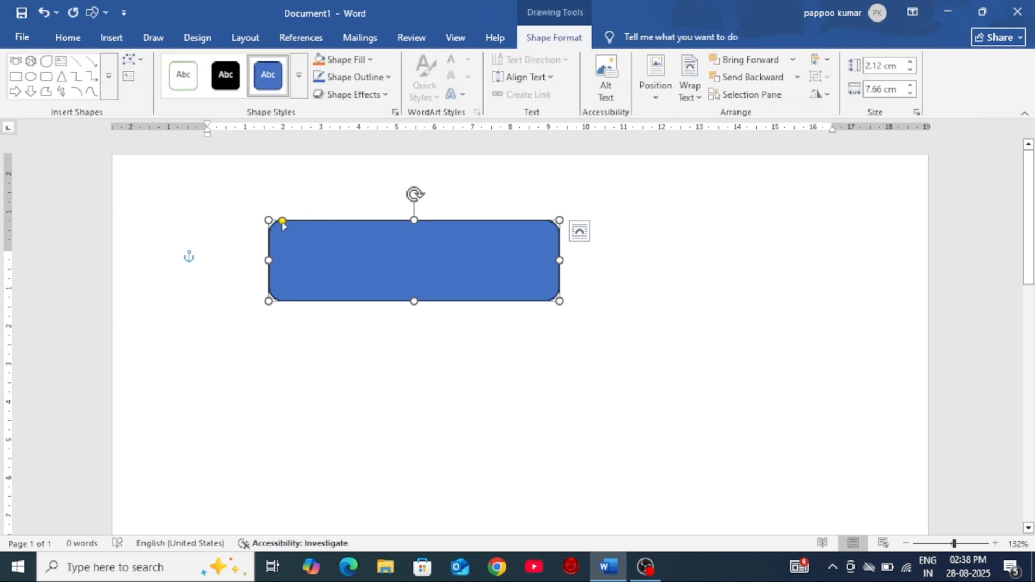
drag(283, 221, 320, 253)
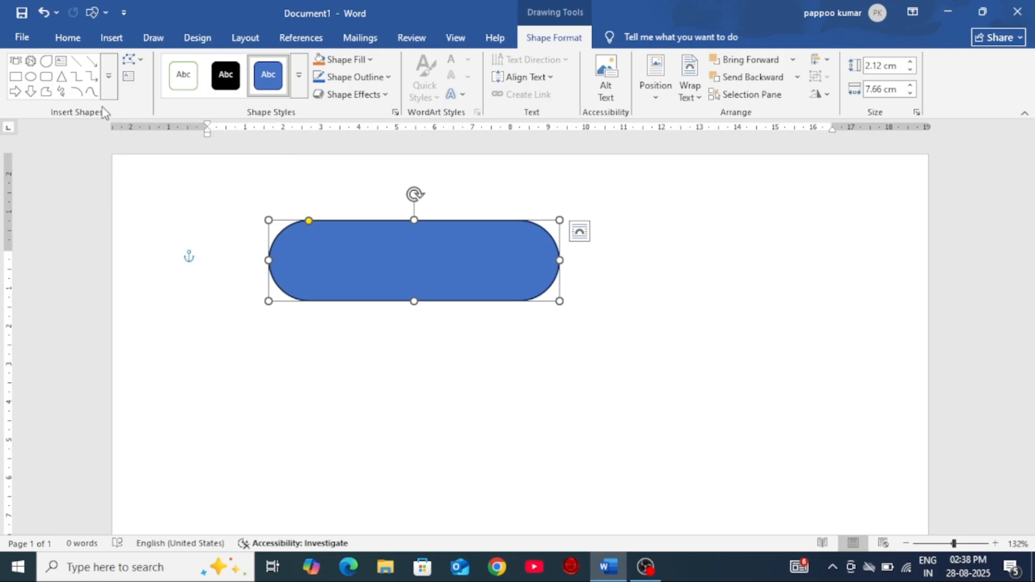
Step: Change the rounded rectangle into a teardrop shape
click(140, 60)
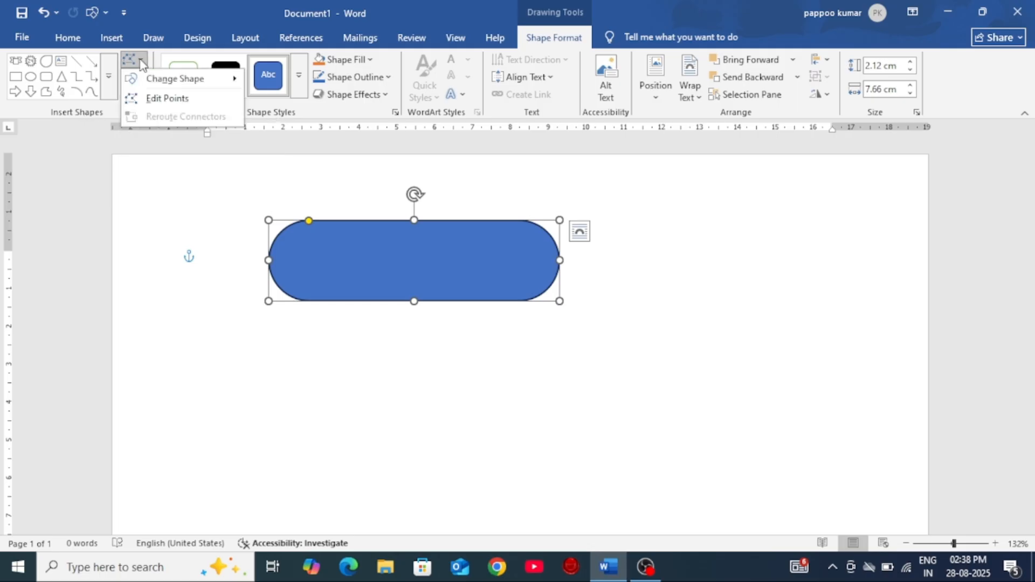
mouse_move(168, 80)
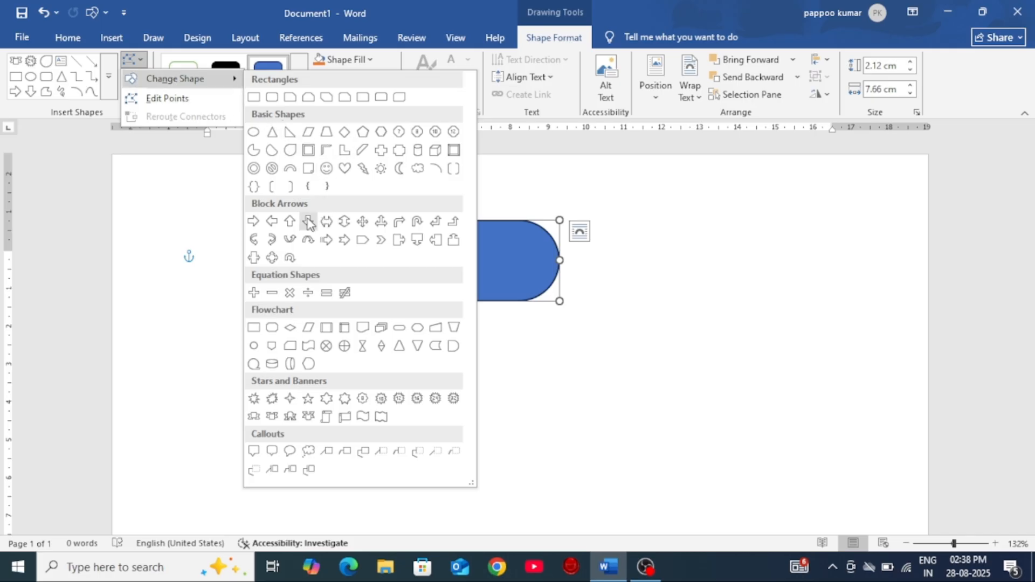
click(291, 150)
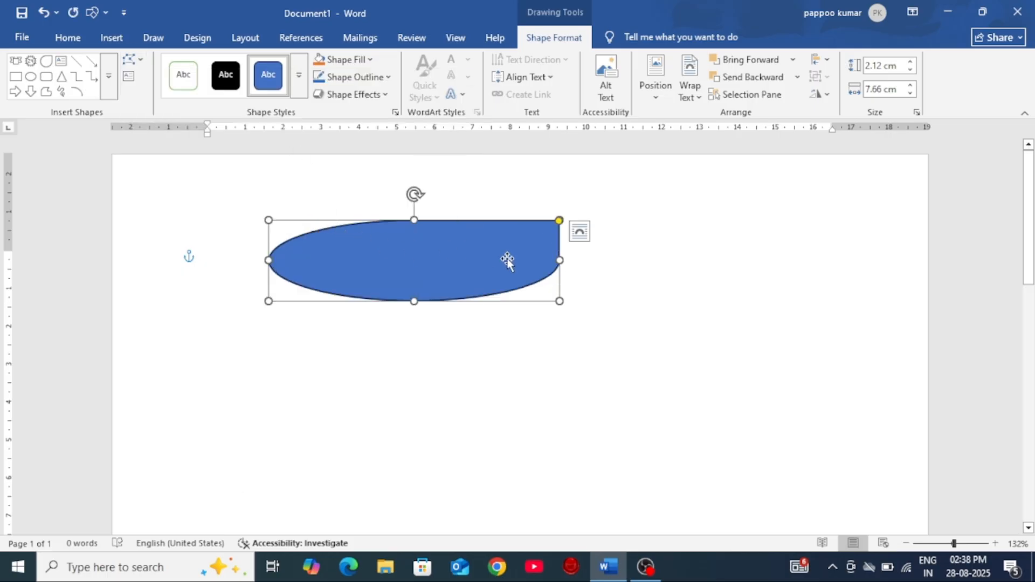
Step: Change the shape to the flowchart punched tape and enlarge it to about 9.44 cm wide and 2.28 cm high
click(130, 60)
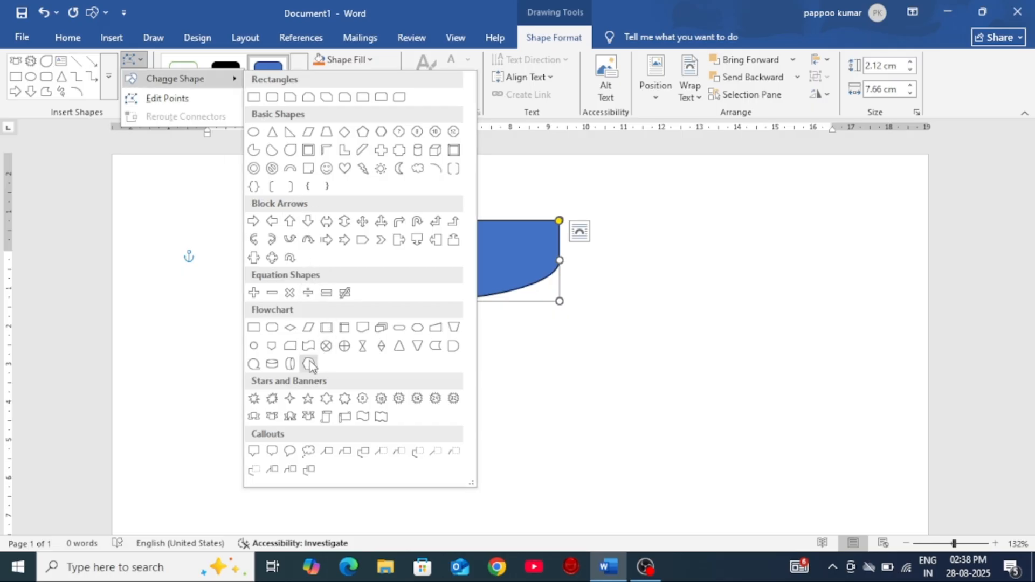
click(308, 346)
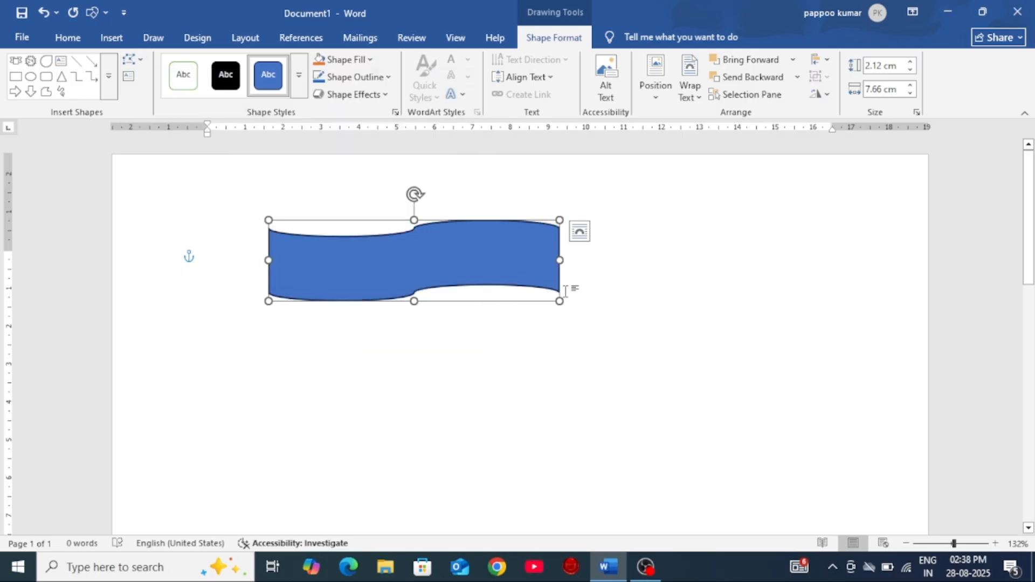
drag(560, 301, 627, 307)
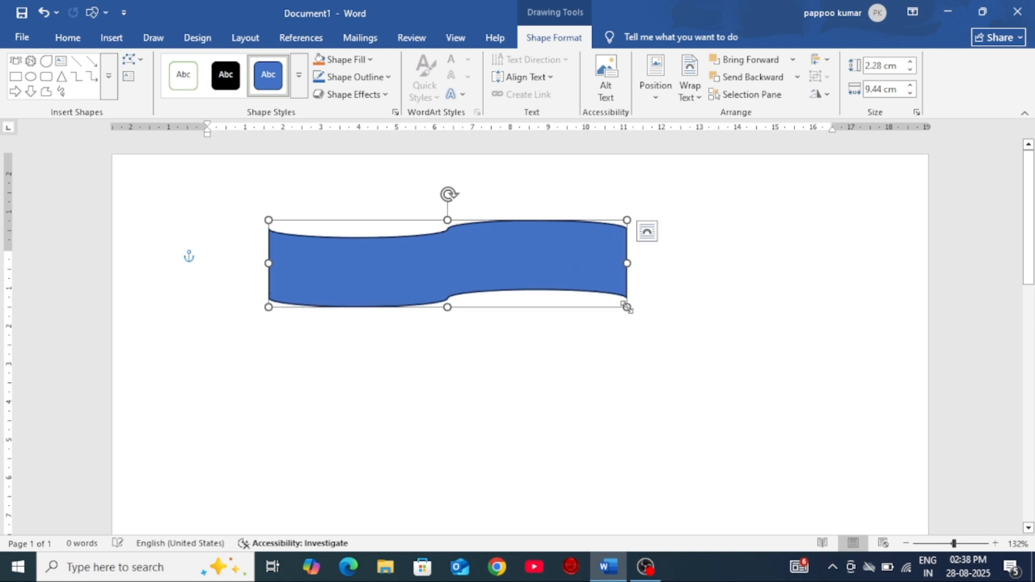
Step: Edit the shape's points to bend the left half of its upper edge into a crest followed by a dip
click(138, 64)
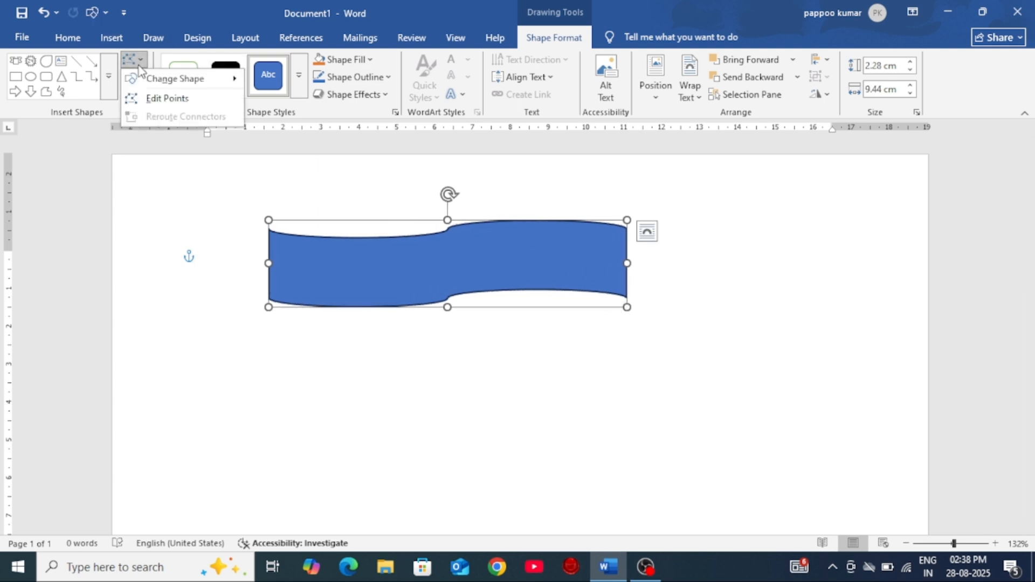
click(156, 99)
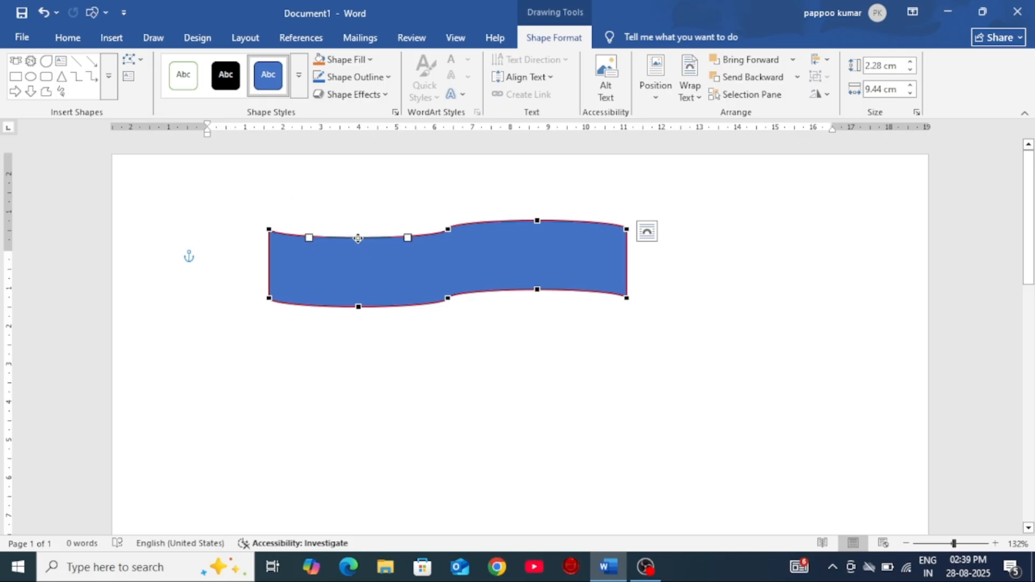
drag(358, 238, 360, 232)
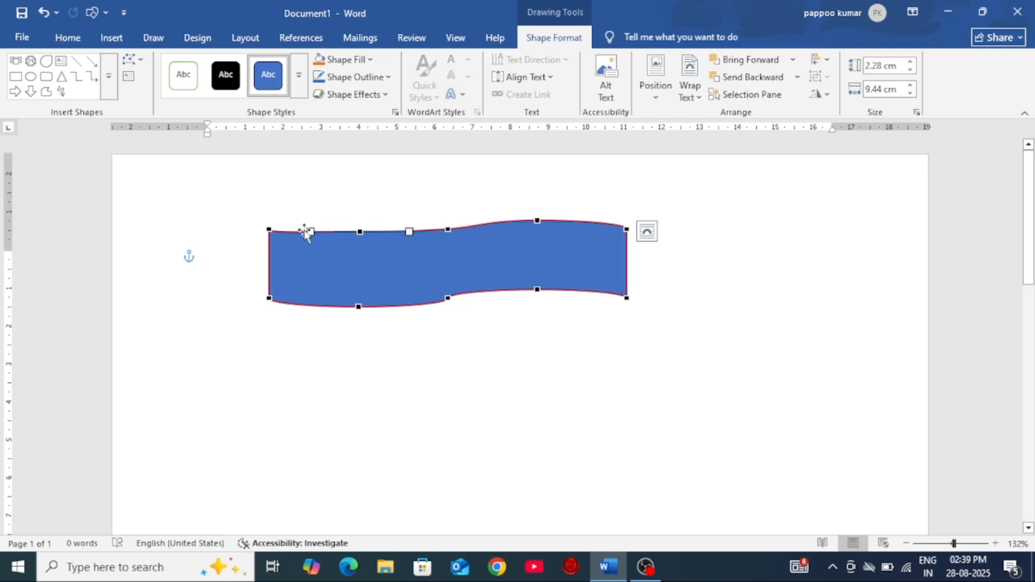
drag(311, 232, 307, 205)
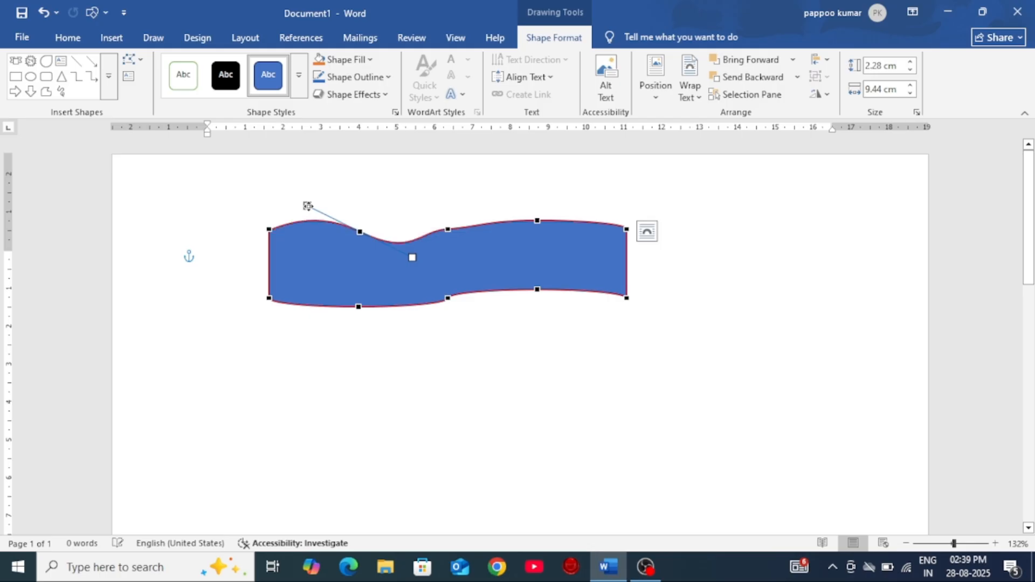
click(542, 222)
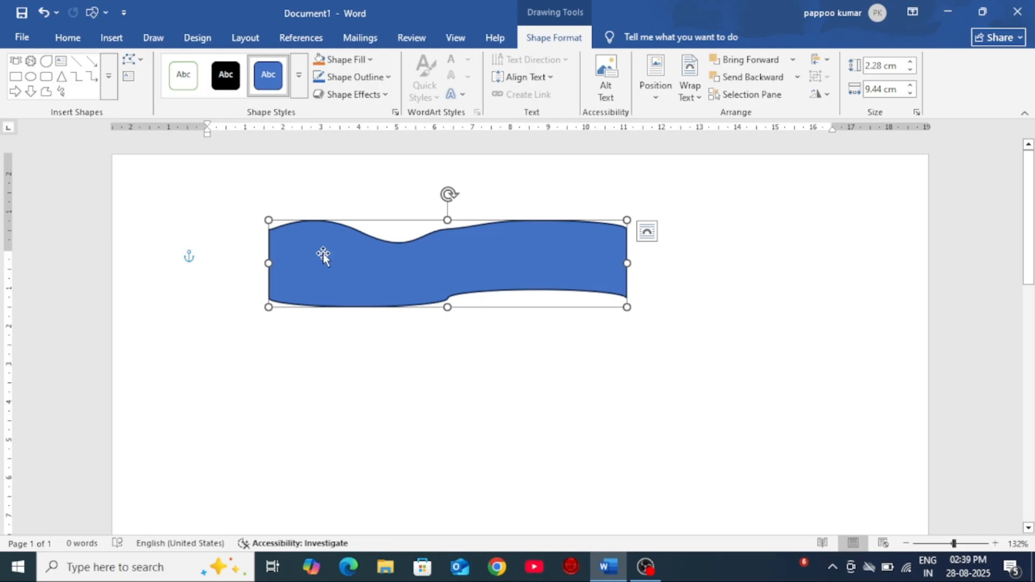
Step: Edit the points again to bend the right half of the upper edge into a higher crest followed by a dip
click(132, 59)
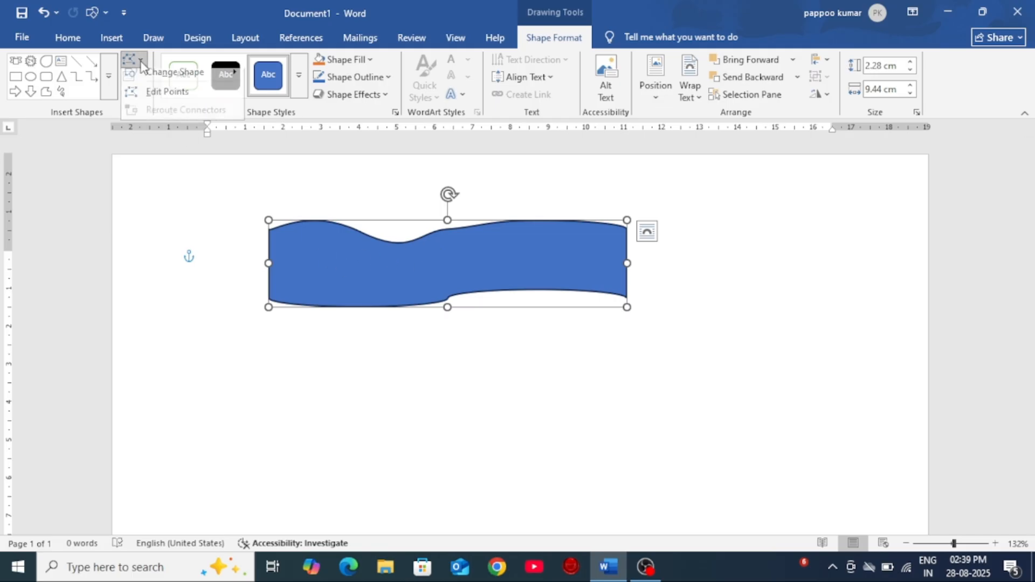
click(162, 98)
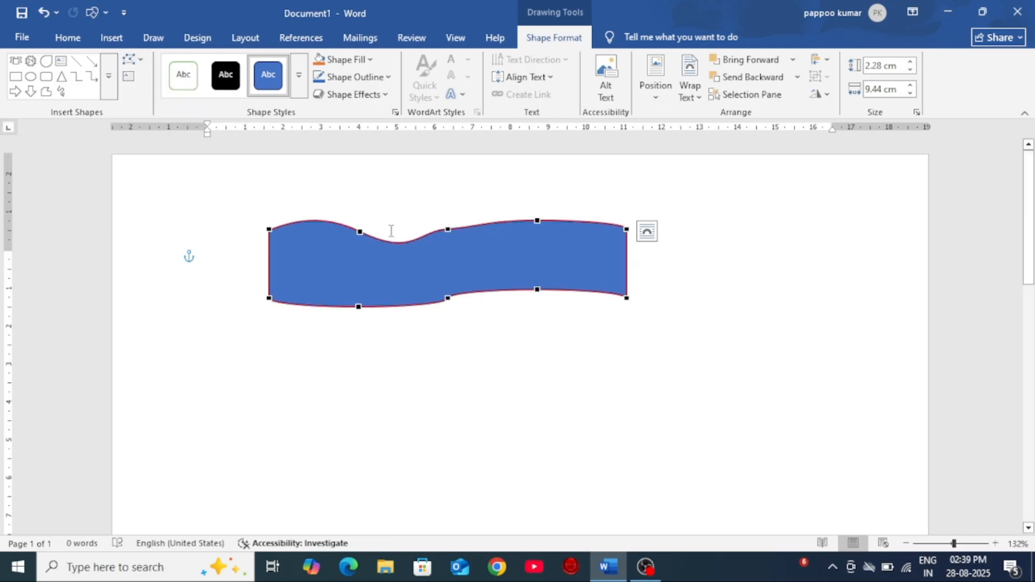
click(537, 220)
drag(488, 220, 485, 197)
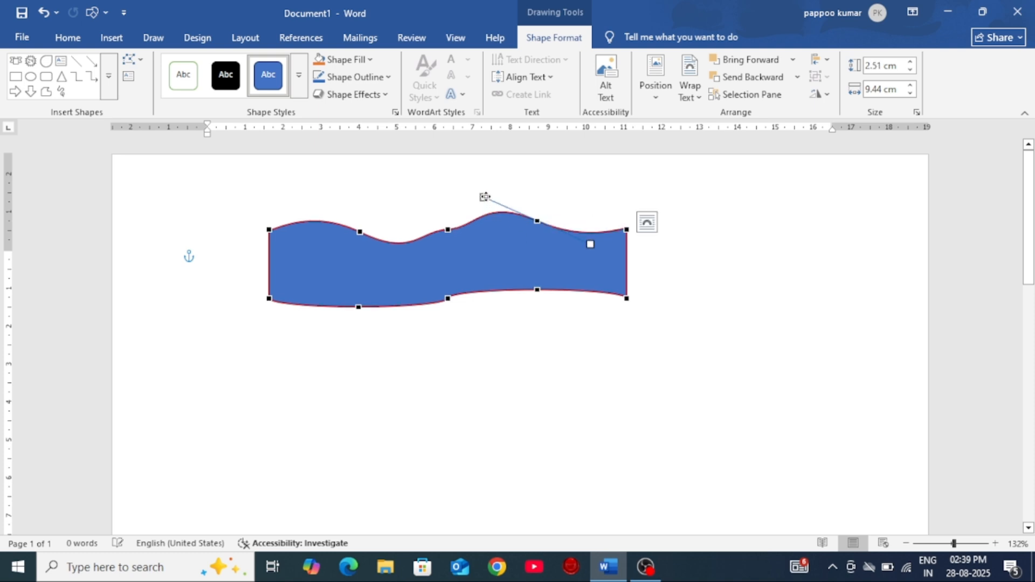
Step: Bend both halves of the shape's lower edge into waves that follow the upper edge
click(539, 290)
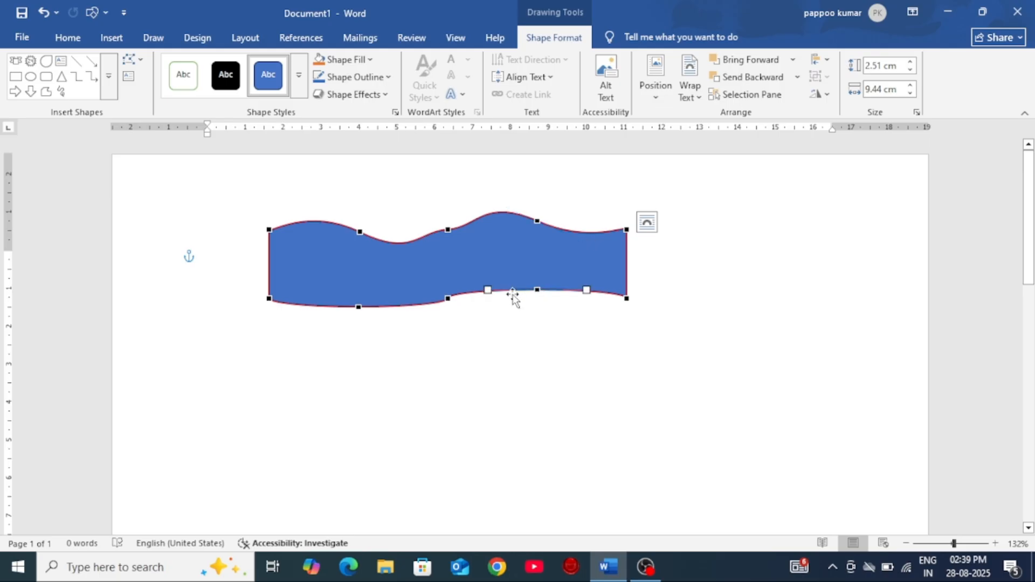
drag(488, 289, 485, 268)
click(359, 306)
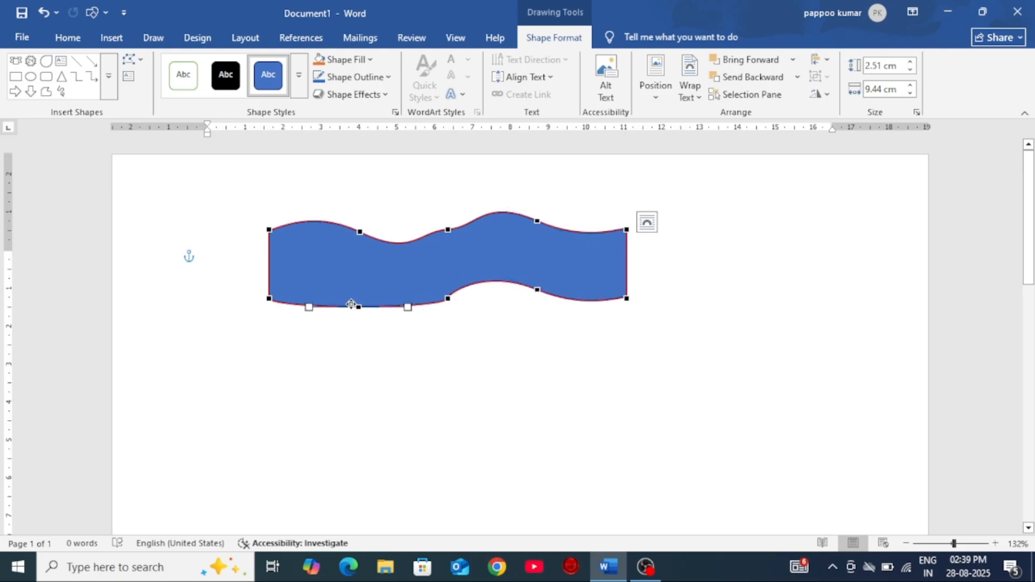
drag(310, 307, 314, 268)
drag(408, 306, 408, 323)
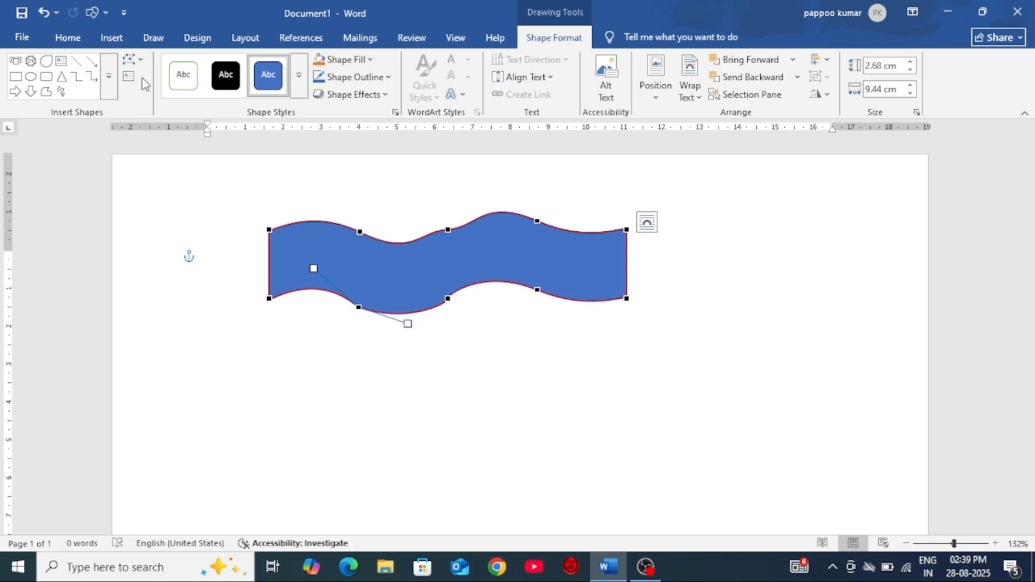
Step: Leave point editing and cut the wavy shape from the page
click(141, 60)
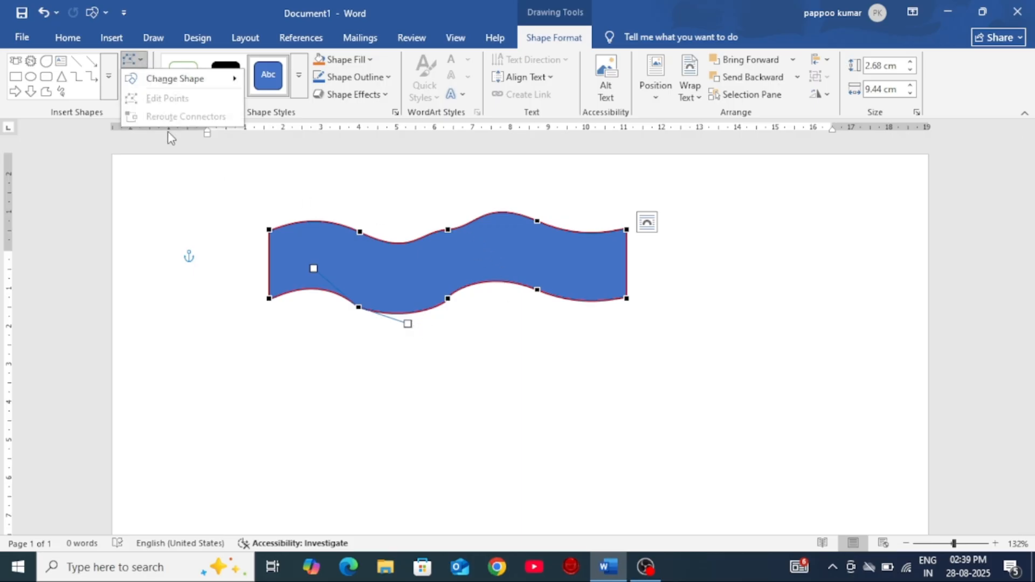
click(386, 397)
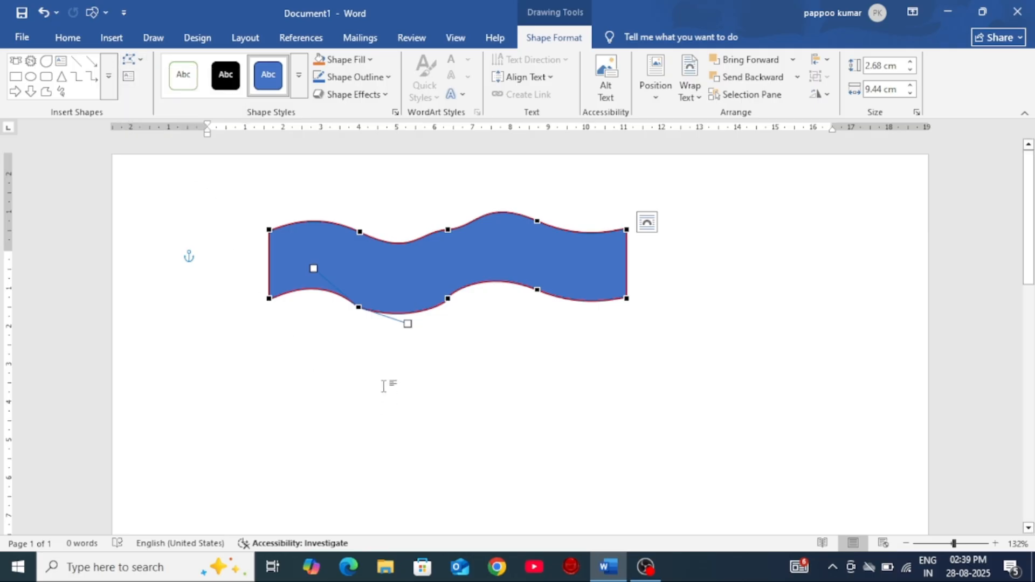
click(403, 272)
right_click(489, 277)
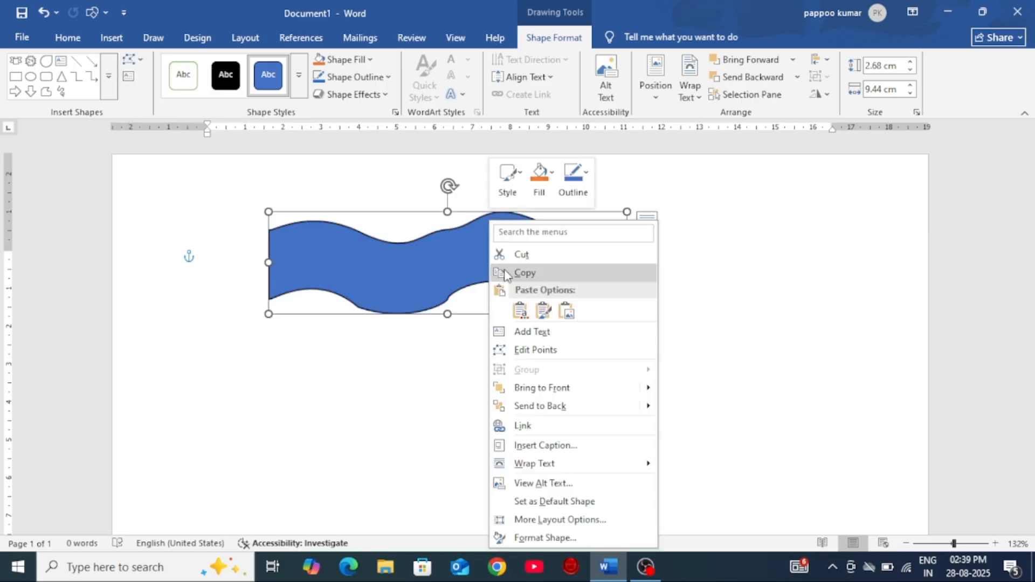
click(518, 252)
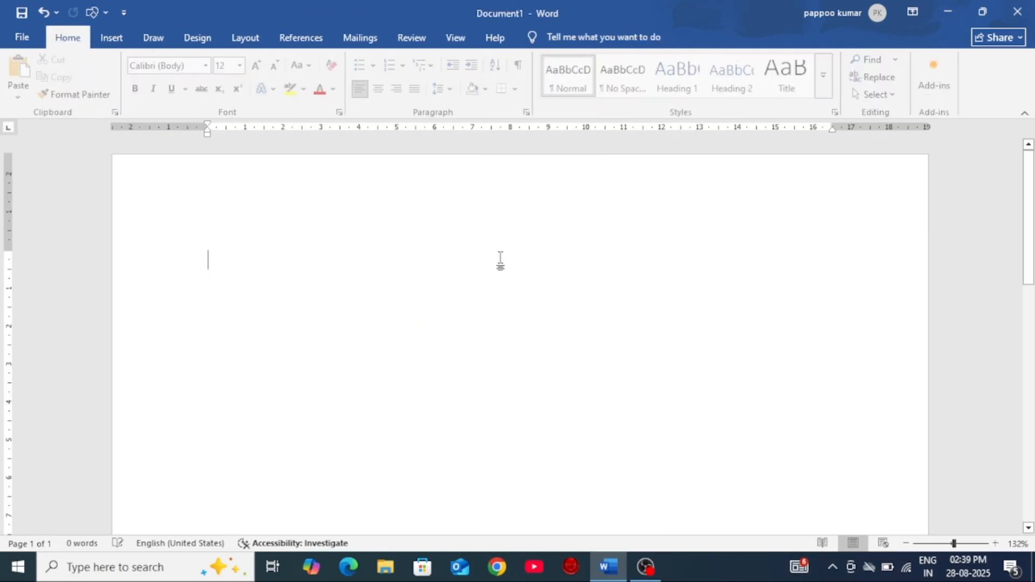
Step: Insert a new drawing canvas and shrink it to about 14.38 cm wide and 8.39 cm high
click(111, 37)
click(187, 82)
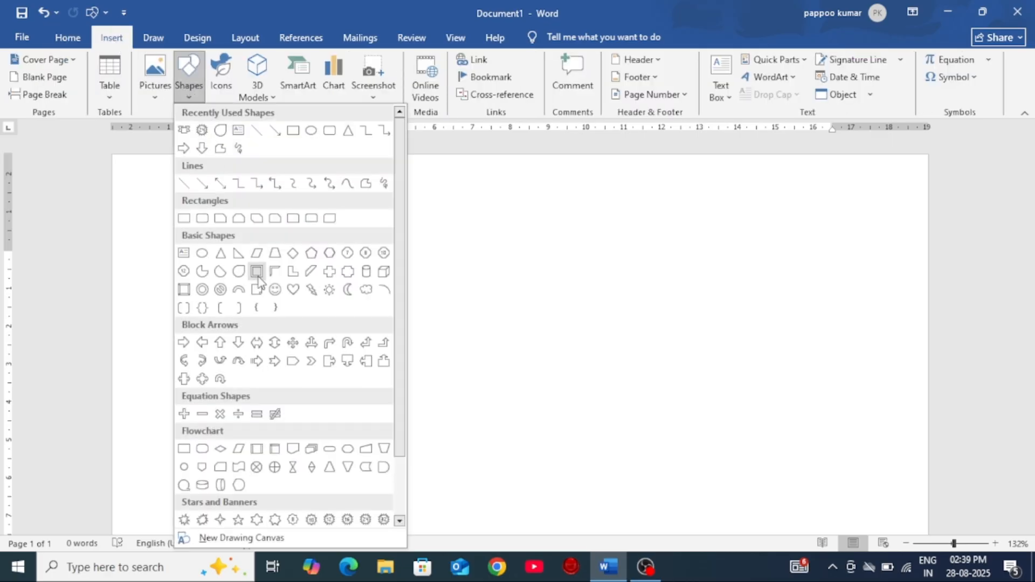
scroll(303, 421, down, 1)
click(241, 537)
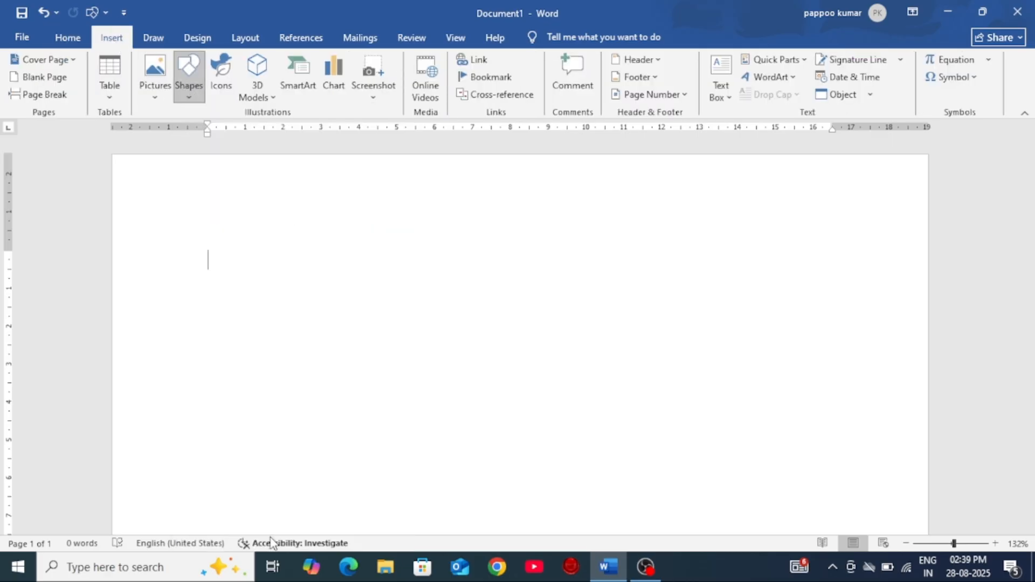
scroll(466, 334, down, 2)
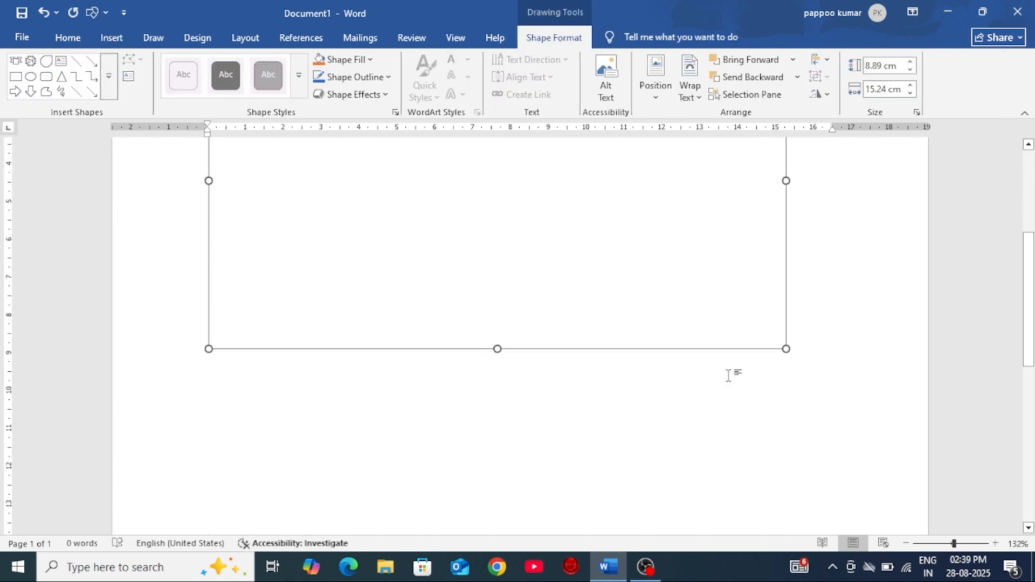
drag(786, 349, 753, 329)
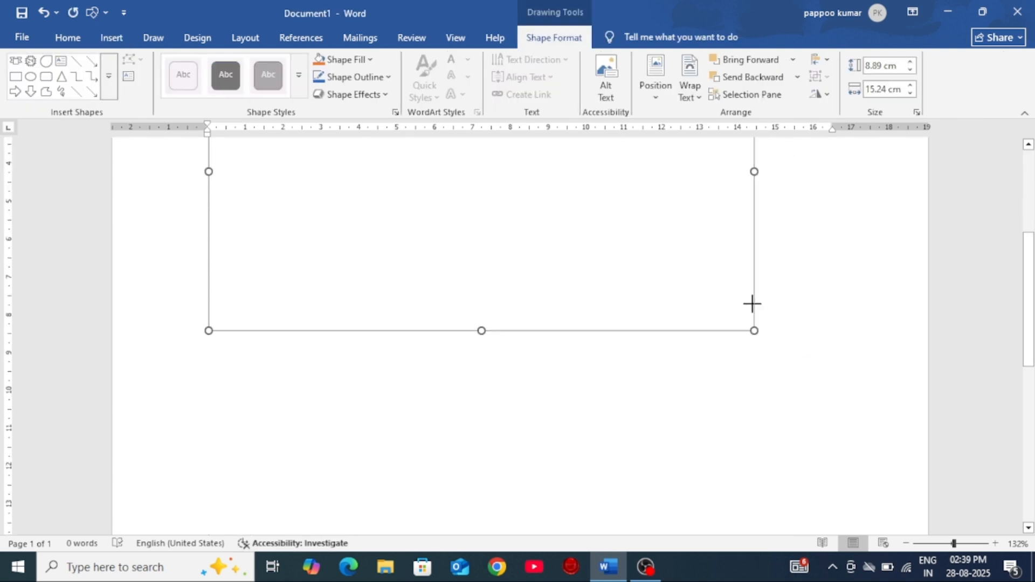
scroll(751, 296, up, 2)
scroll(364, 282, up, 2)
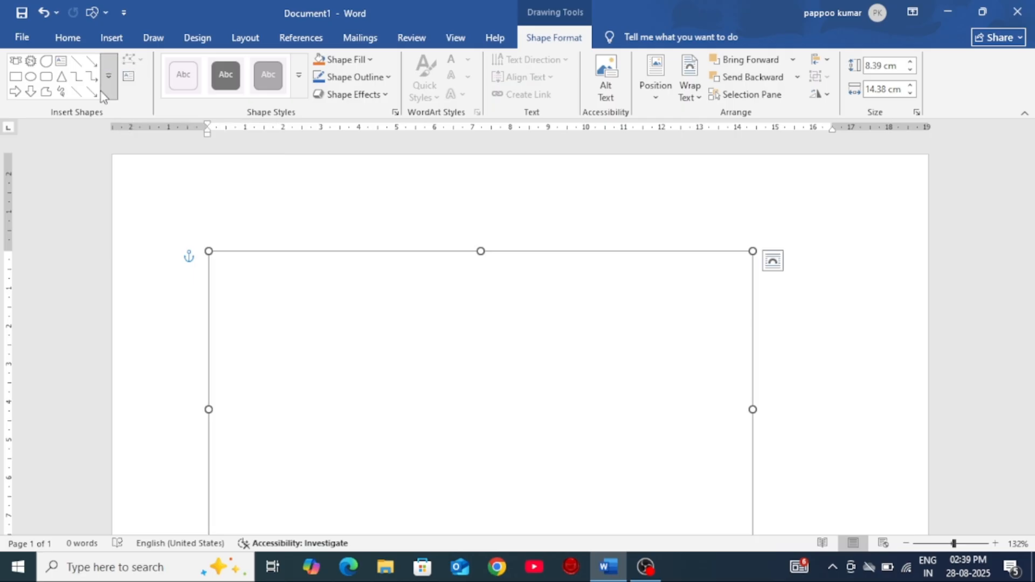
Step: Draw a pentagon about 4.28 cm wide and 3.38 cm high in the left half of the drawing canvas
click(108, 76)
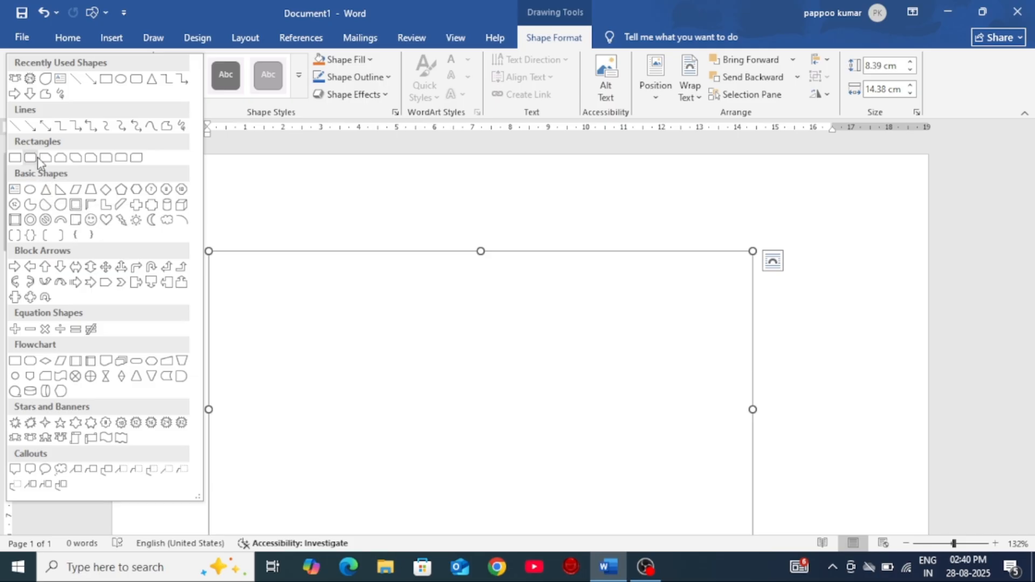
click(59, 204)
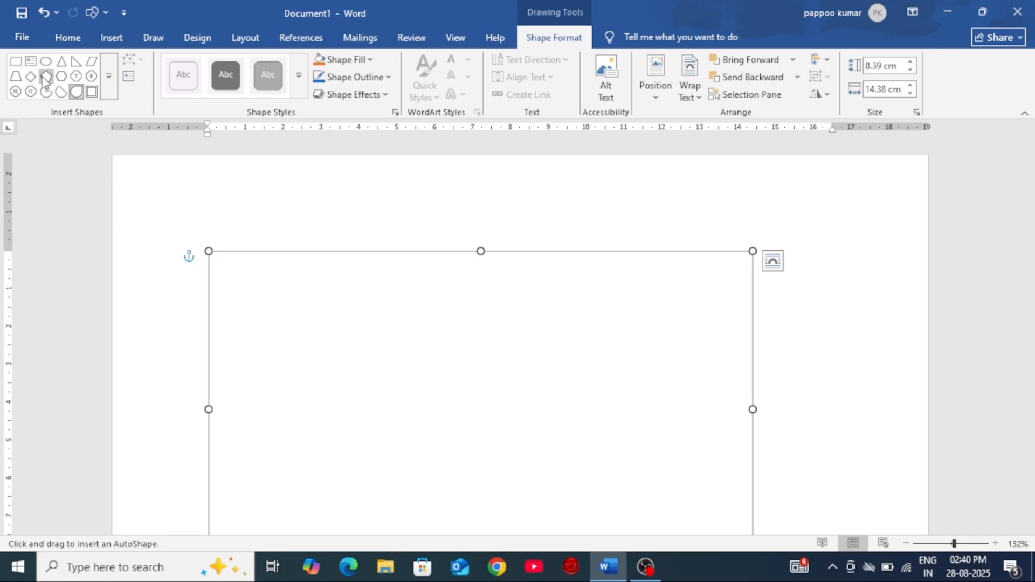
drag(245, 324, 407, 453)
scroll(472, 437, down, 3)
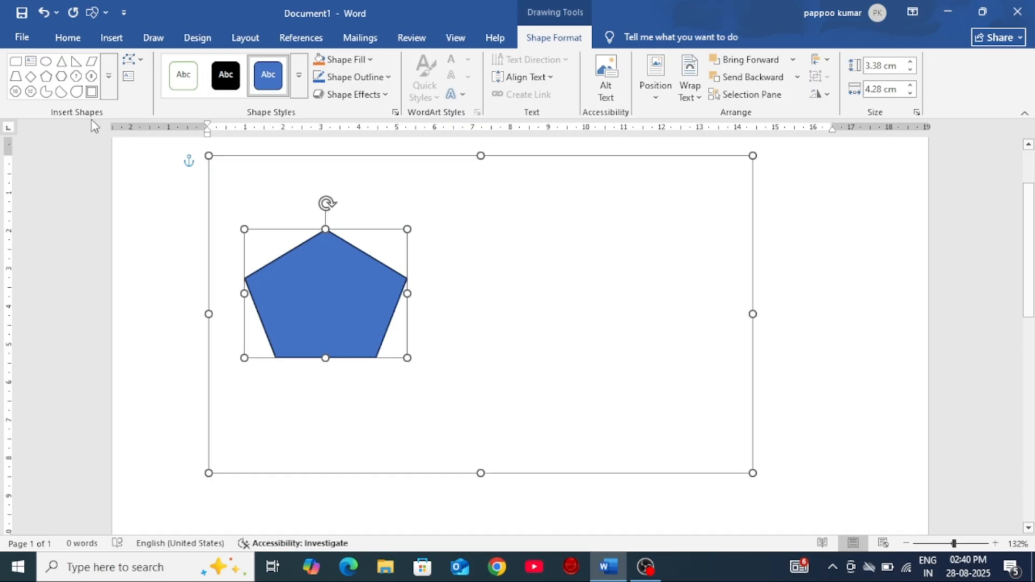
Step: Draw a left block arrow about 4.6 cm wide and 2.84 cm high in the right half of the canvas
click(108, 76)
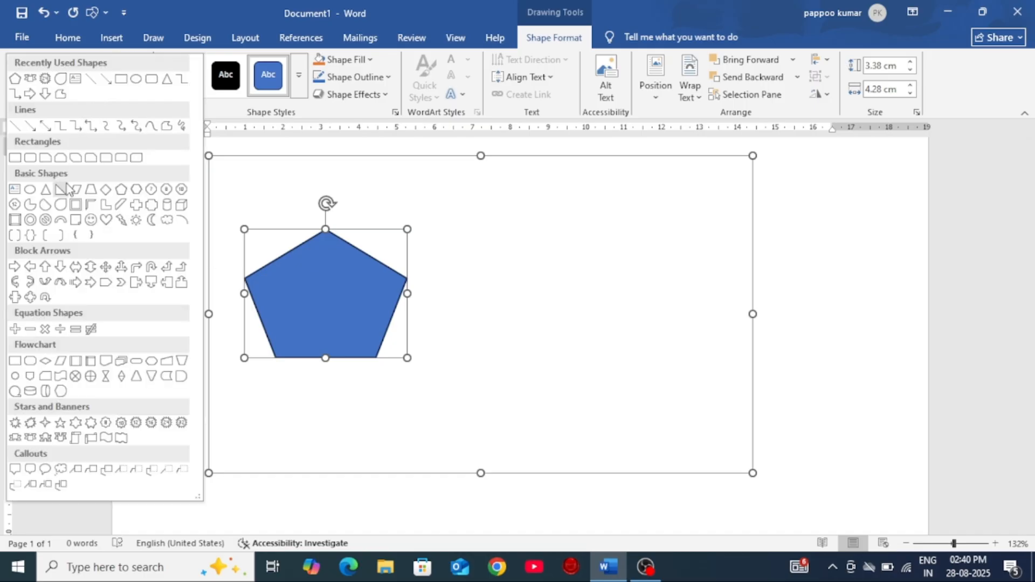
click(36, 266)
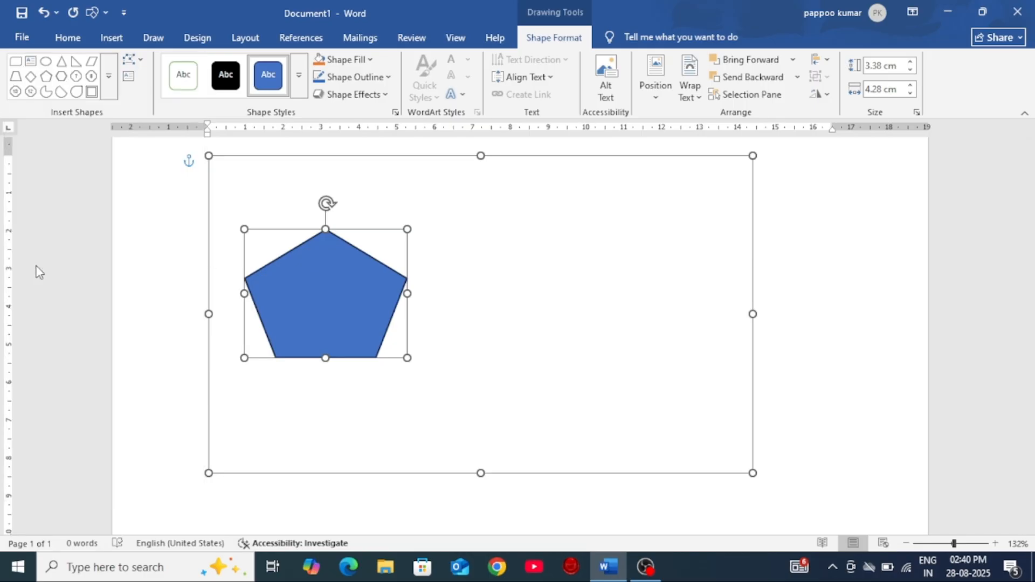
drag(531, 265, 707, 374)
click(131, 60)
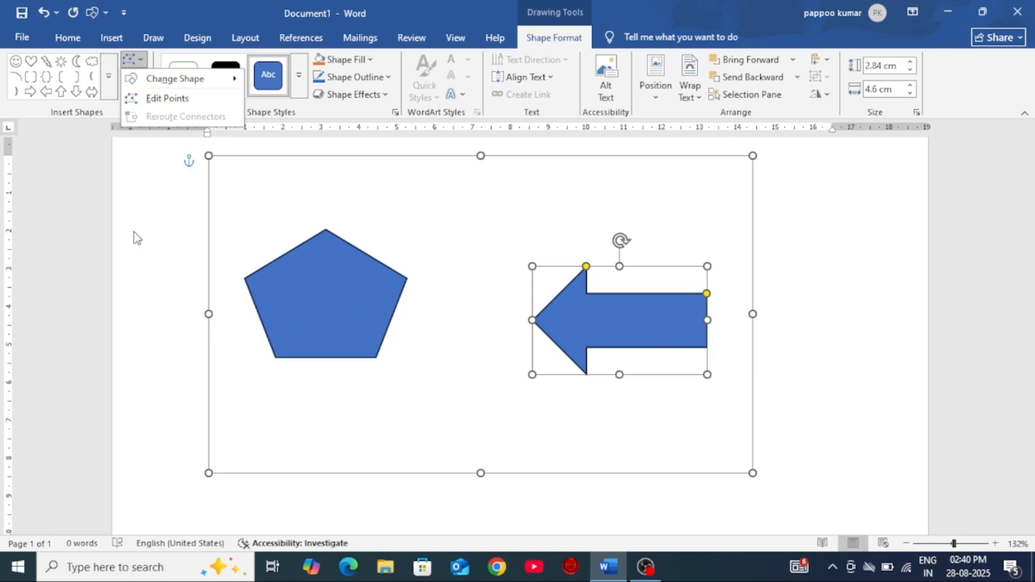
click(45, 237)
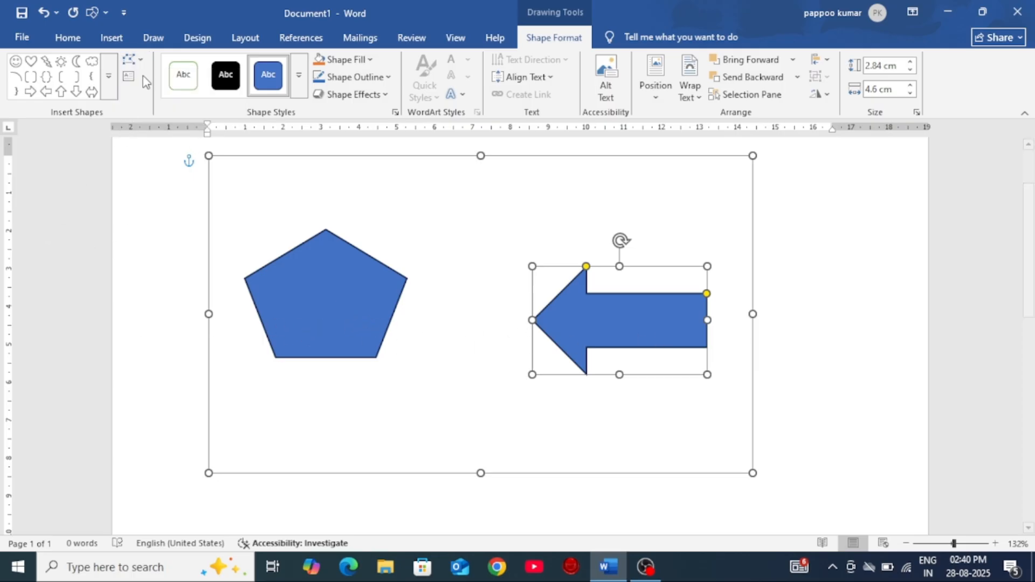
Step: Connect the pentagon's right corner to the tip of the block arrow with an elbow arrow connector
click(108, 76)
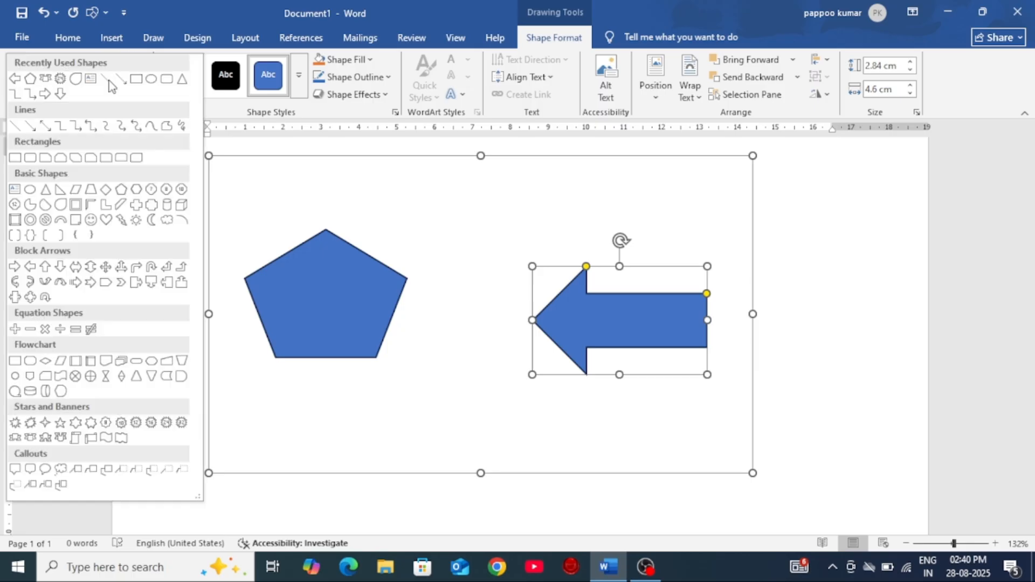
click(76, 127)
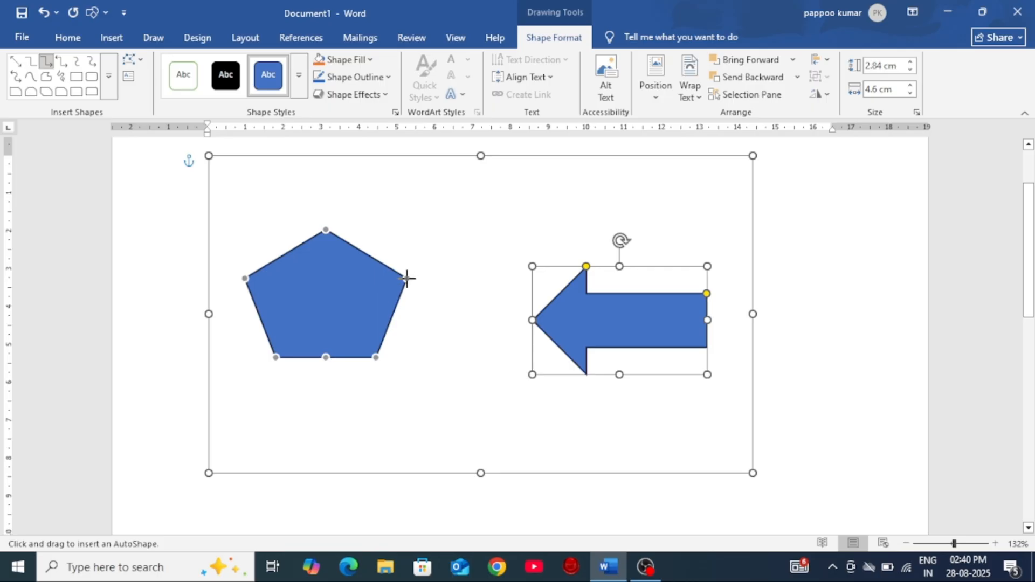
drag(407, 278, 530, 320)
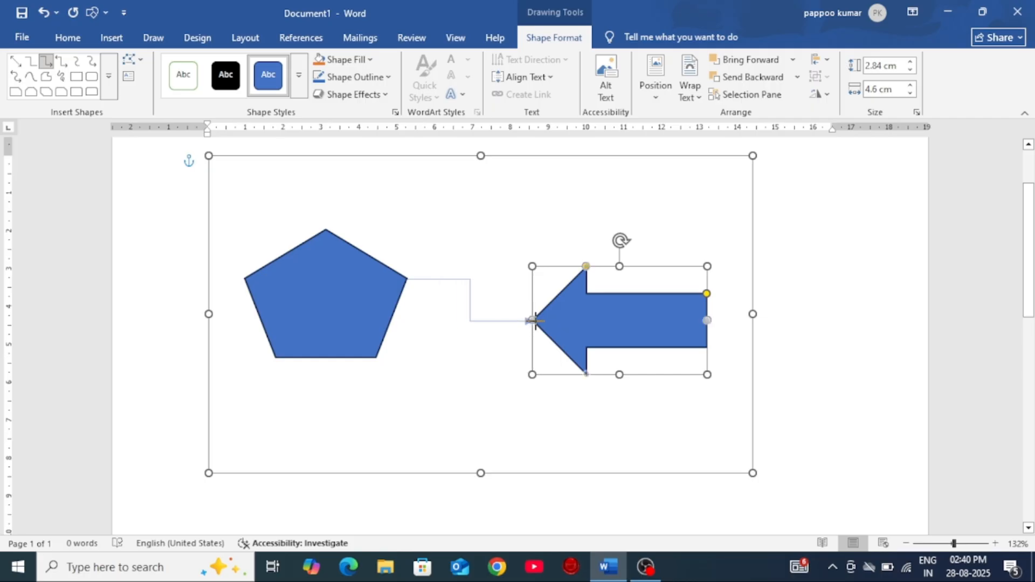
drag(537, 326, 533, 322)
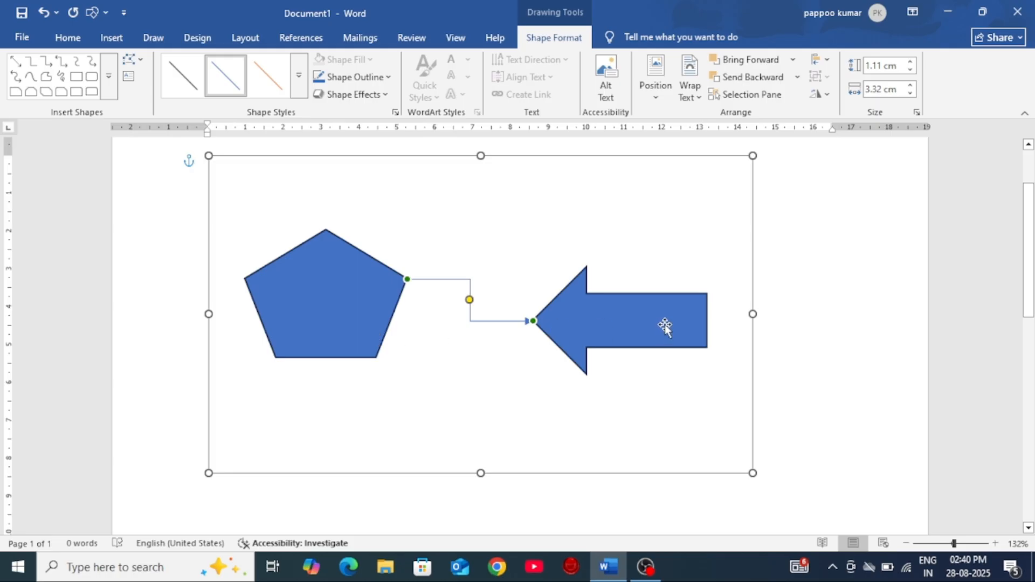
Step: Move the block arrow to the canvas's upper-left corner and the pentagon below and right of it, and reroute the connector between them
mouse_move(665, 321)
mouse_down()
mouse_move(613, 224)
mouse_move(555, 201)
mouse_move(648, 268)
mouse_move(698, 332)
mouse_up()
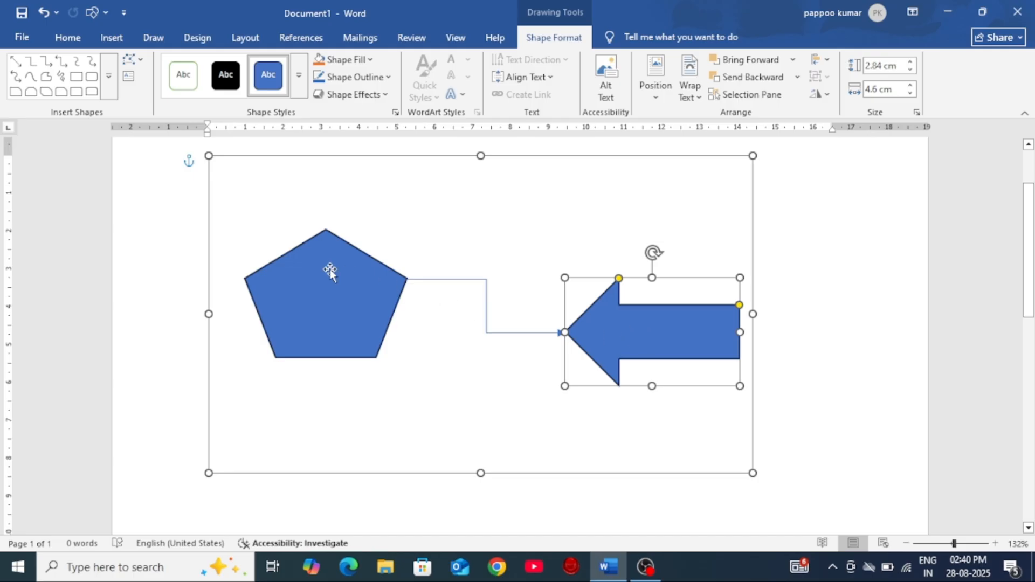
drag(622, 325, 244, 127)
mouse_move(610, 361)
mouse_down()
mouse_move(577, 275)
mouse_move(220, 196)
mouse_up()
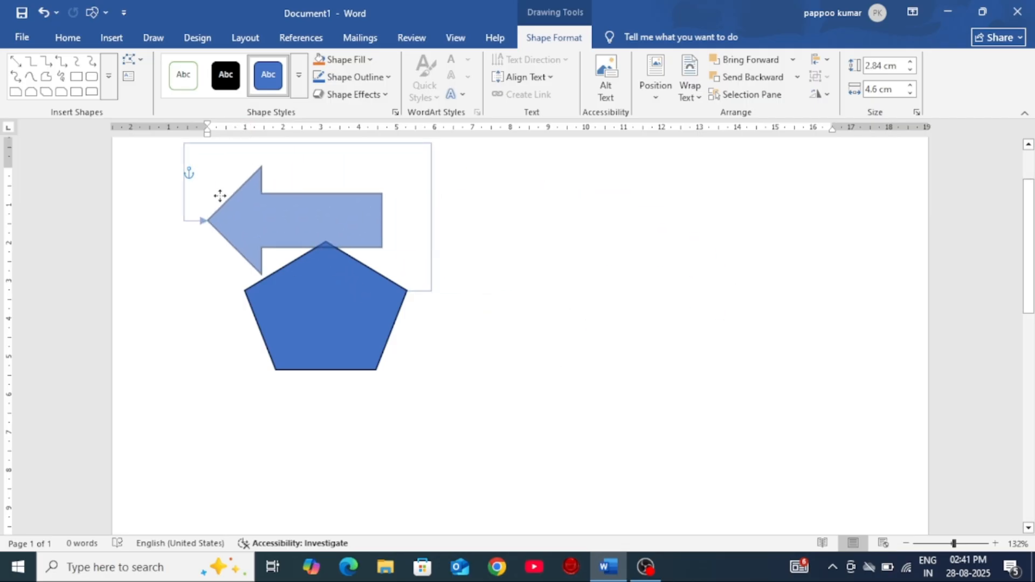
drag(153, 195, 151, 198)
drag(336, 324, 422, 387)
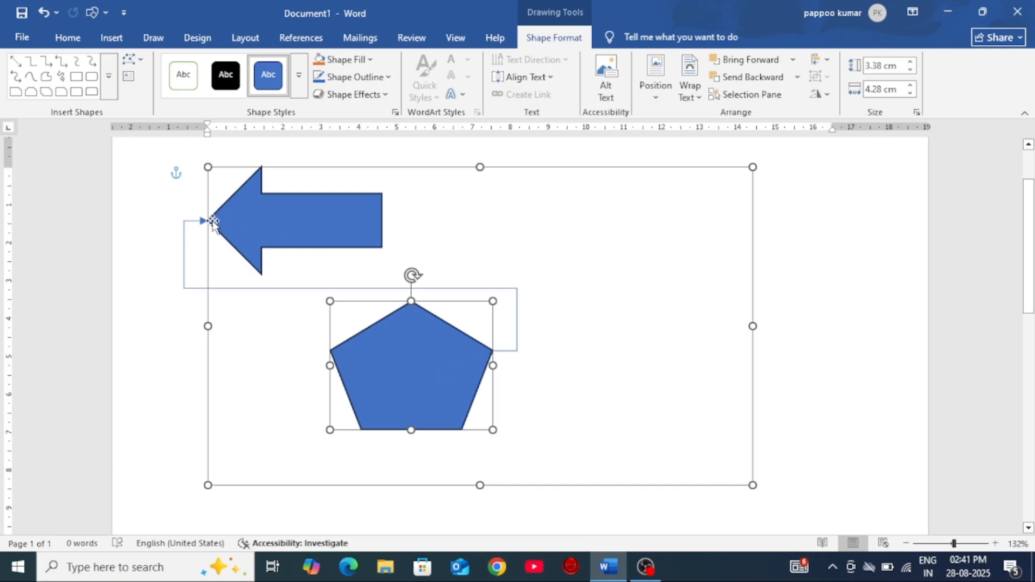
click(140, 58)
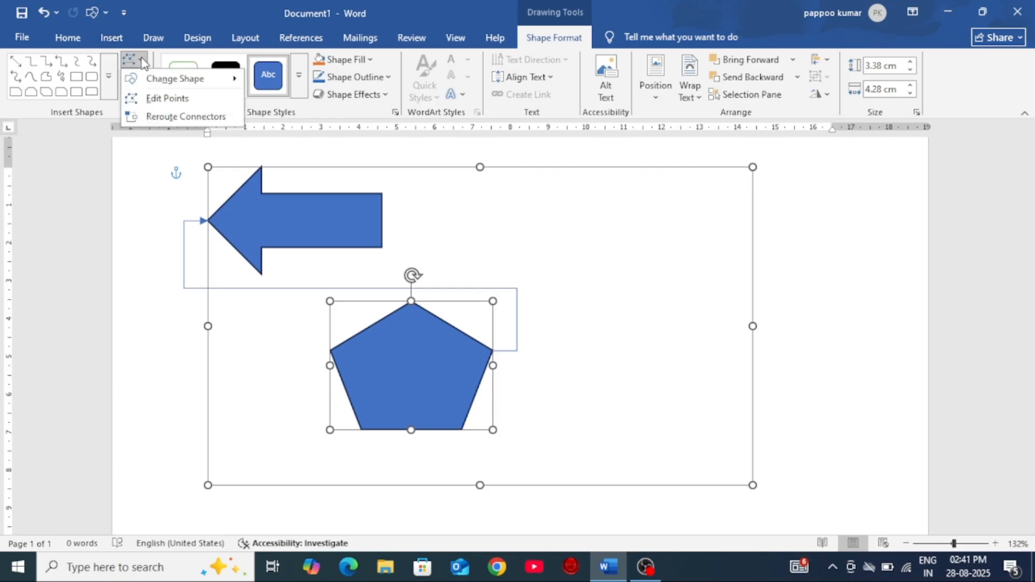
click(162, 122)
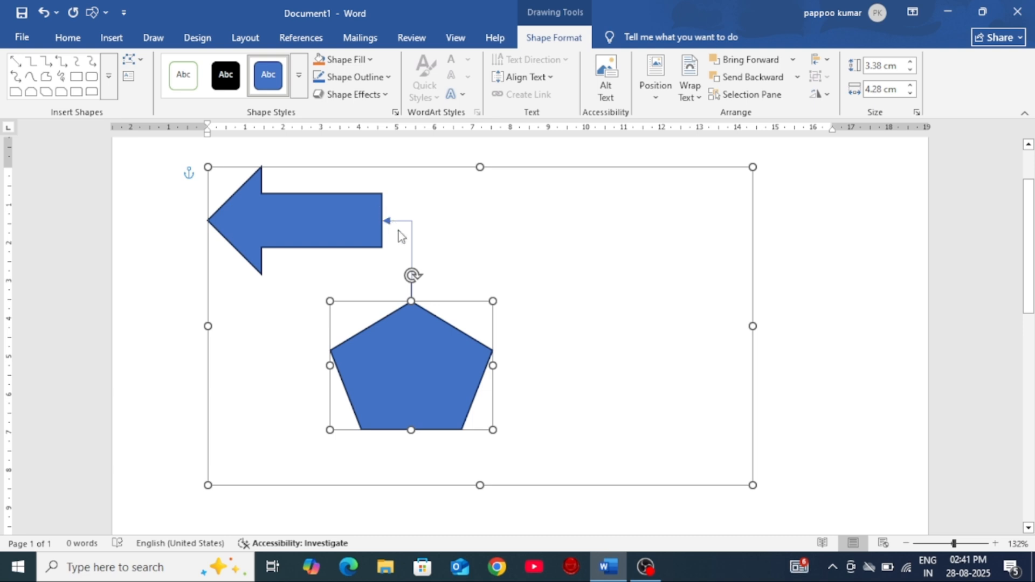
Step: Move the block arrow to the canvas's lower middle and the pentagon to its right edge, and reroute their connector again
drag(329, 226, 537, 443)
drag(427, 376, 646, 284)
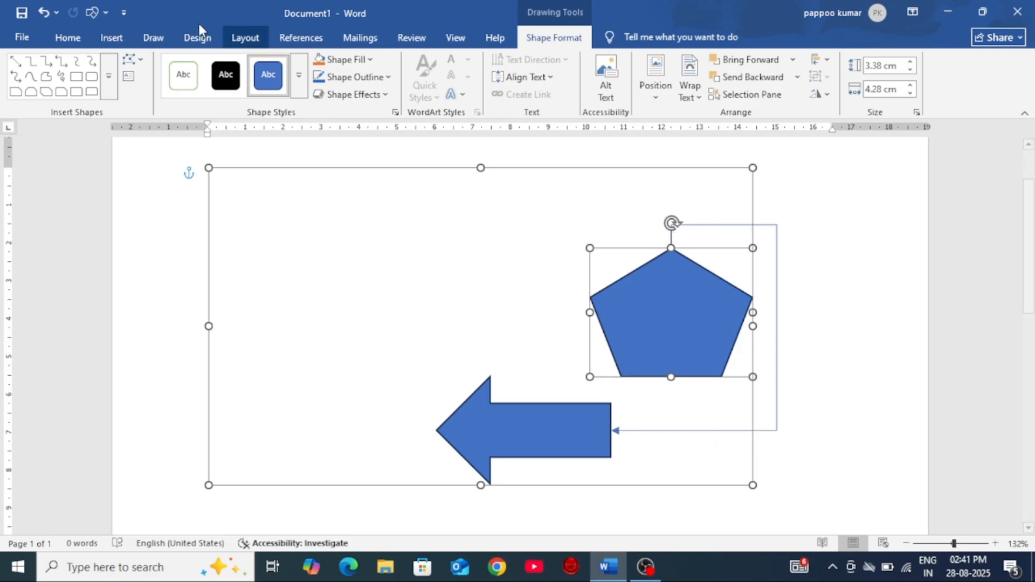
click(131, 59)
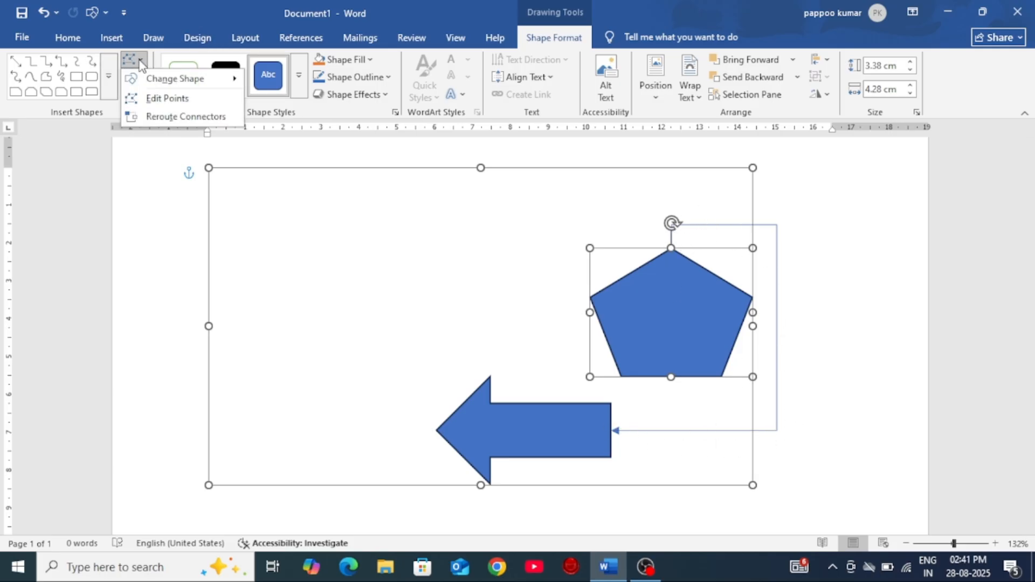
click(173, 117)
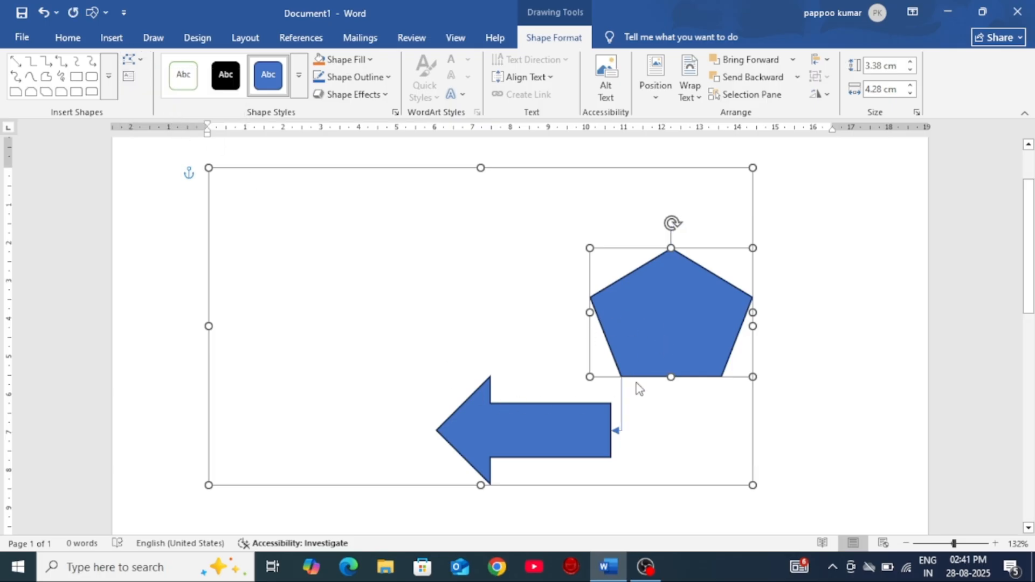
Step: Delete the drawing canvas together with its shapes and connector
click(503, 302)
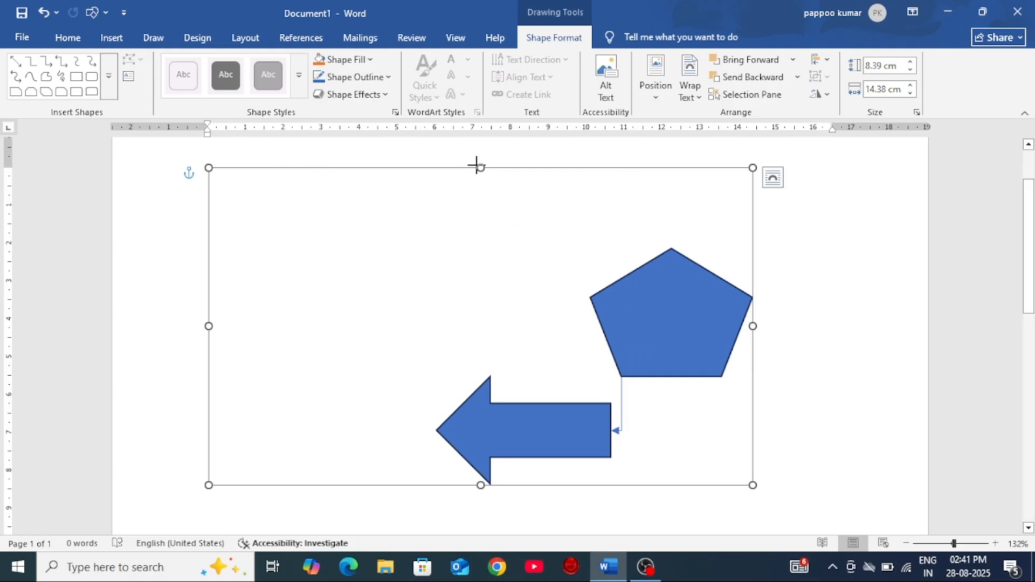
key(Delete)
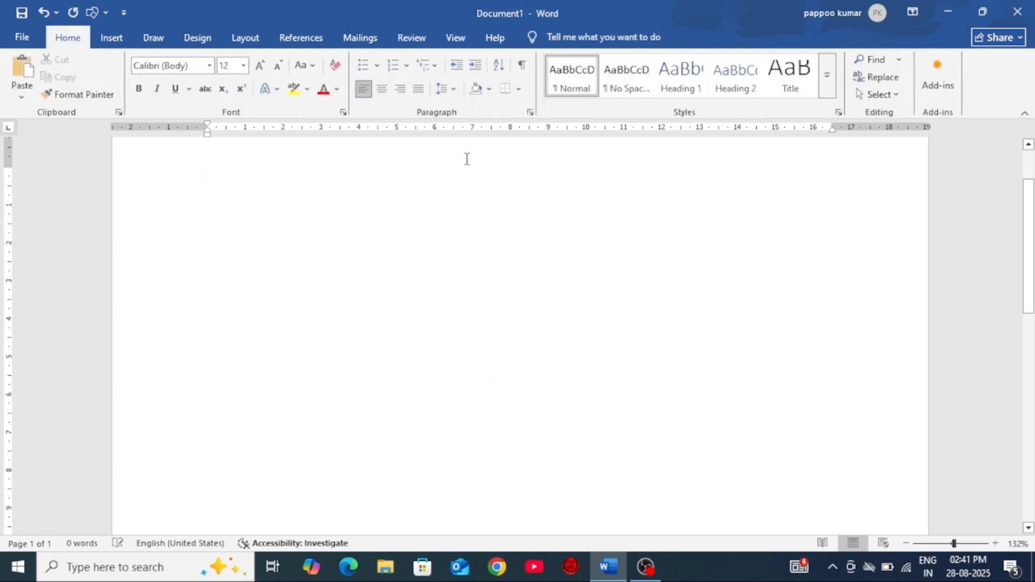
Step: Draw a text box about 8.04 cm wide and 2.82 cm high right of the existing one and enter "SRP COMPUTER CLASSES" in it
click(112, 37)
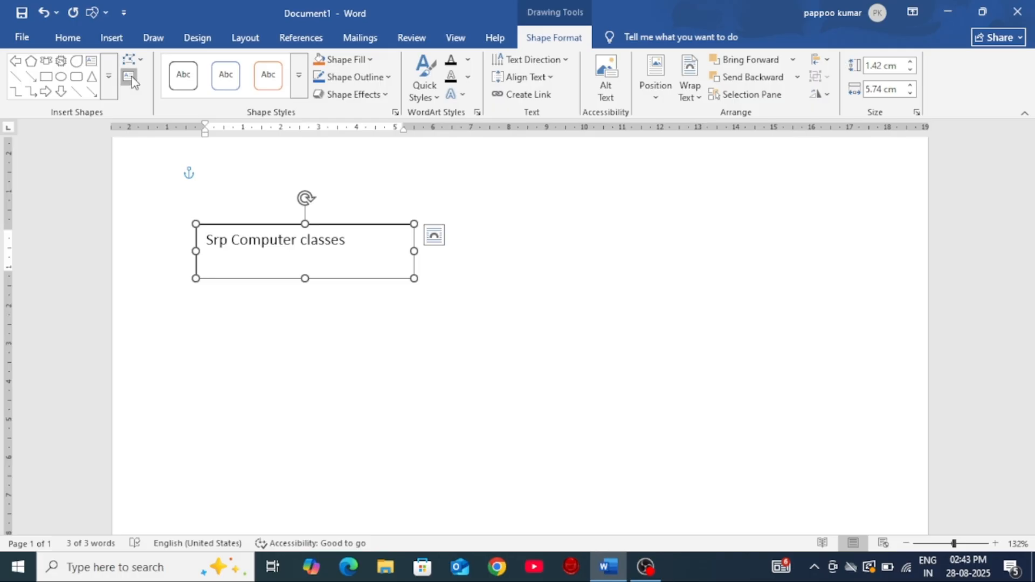
click(128, 76)
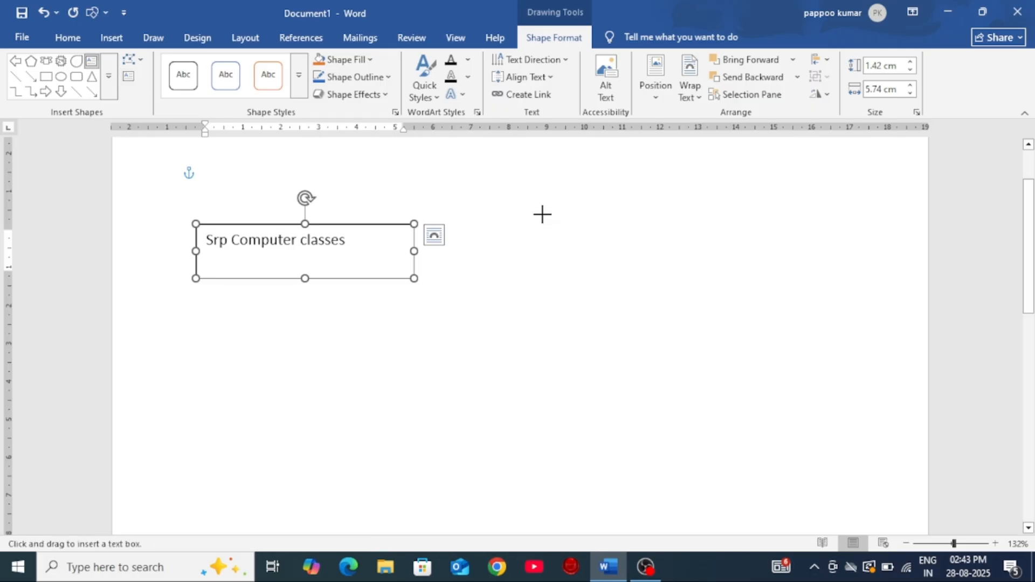
drag(542, 214, 847, 321)
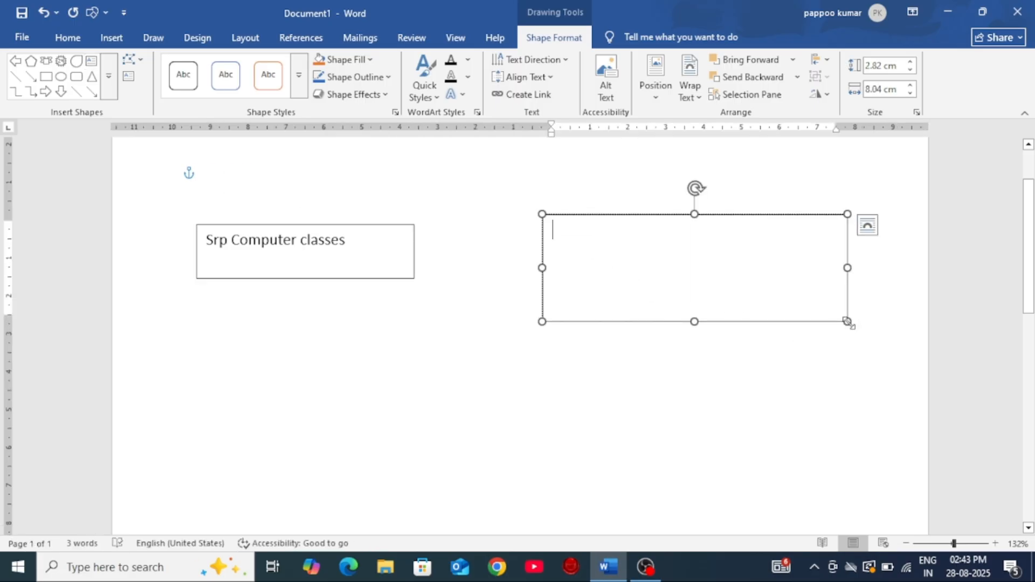
text(SR)
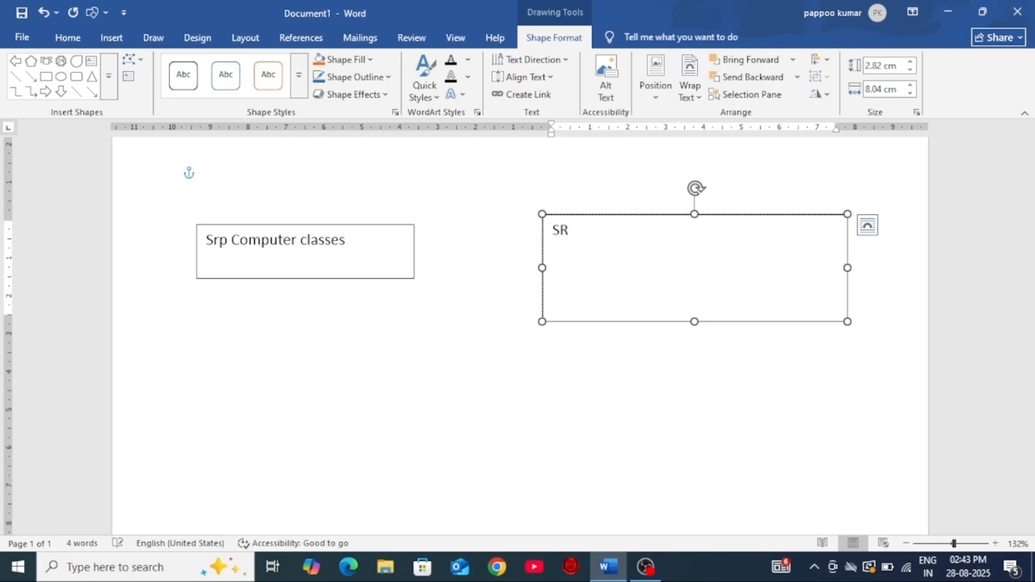
text(P COMPUTER CLASSES)
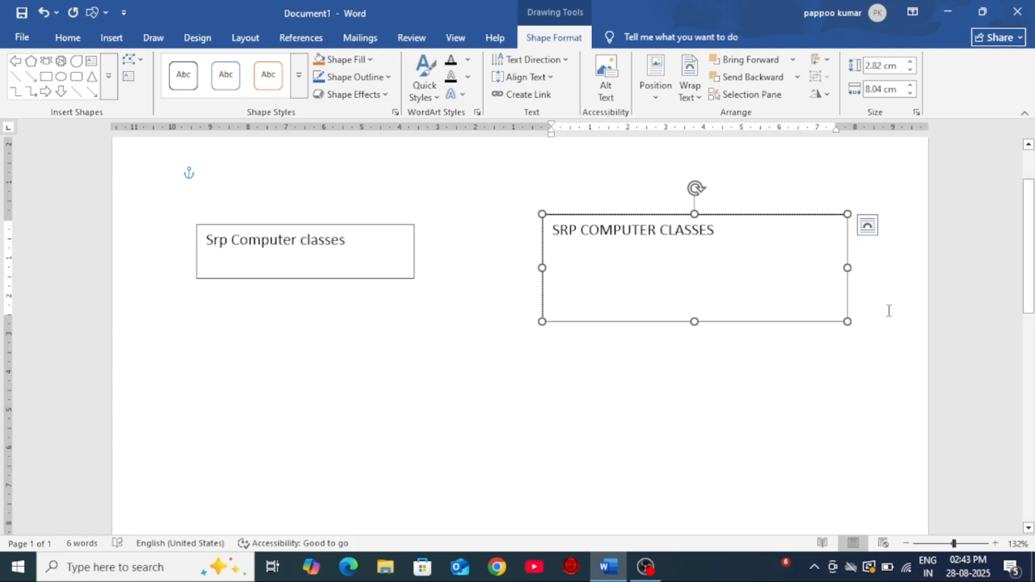
Step: Shrink the right text box to about 5.98 by 1.06 cm and the left one to about 5.32 by 1.04 cm
drag(847, 322, 769, 254)
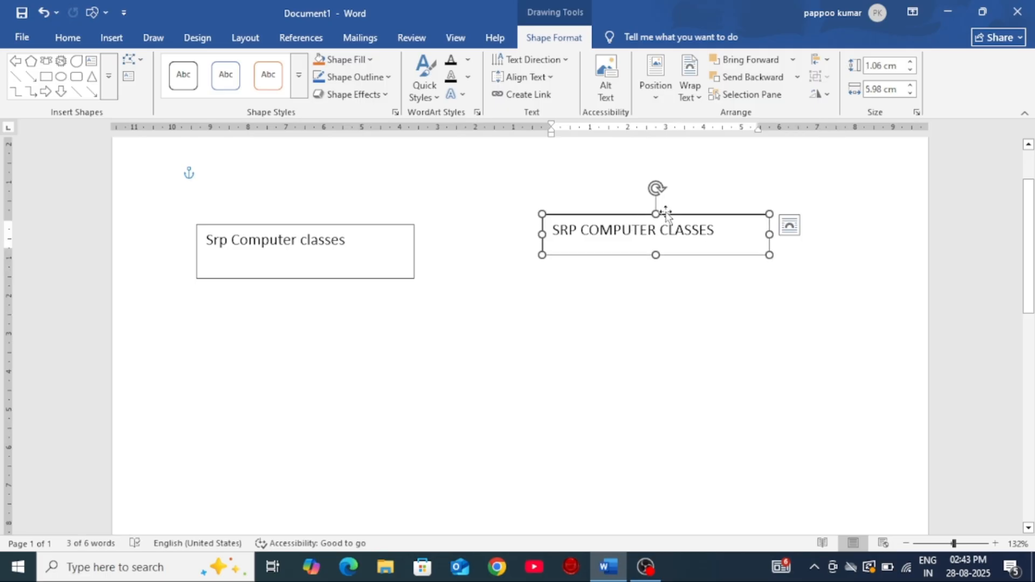
click(338, 260)
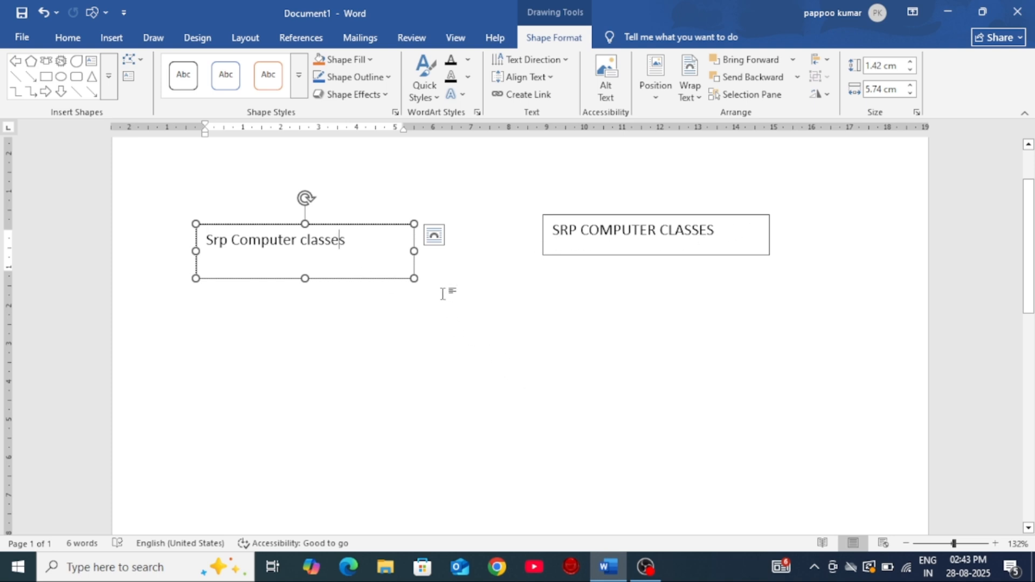
drag(414, 278, 398, 264)
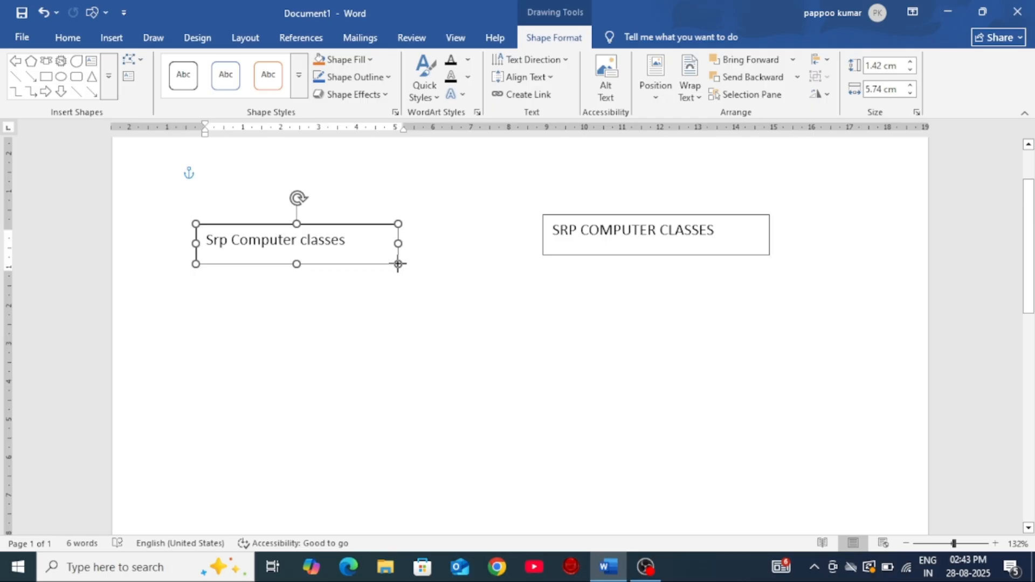
Step: Draw a rounded rectangle about 8.44 cm wide below the text boxes, fully round its ends and reduce its height to about 1.98 cm
click(76, 76)
drag(402, 331, 723, 429)
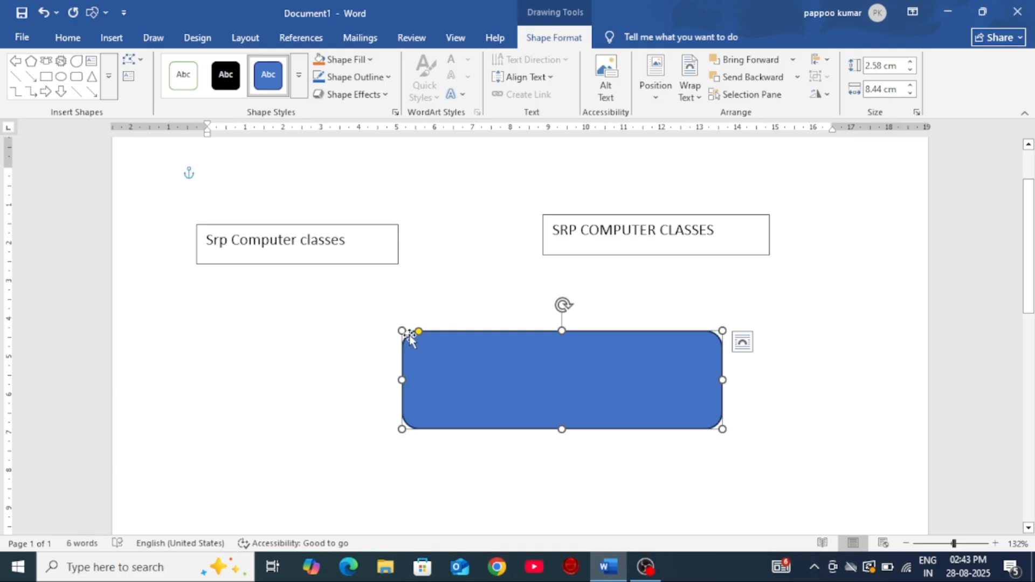
drag(419, 332, 463, 358)
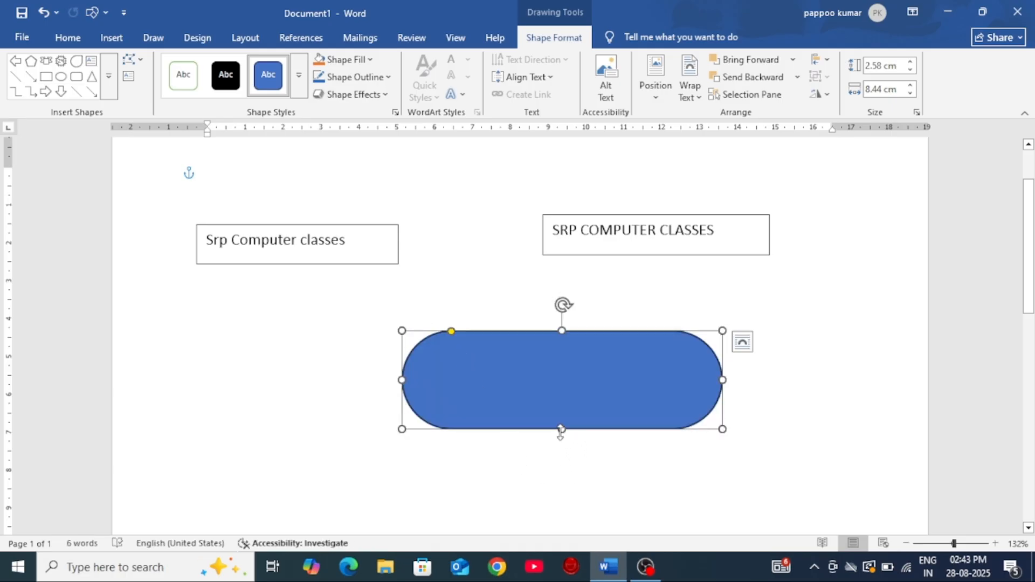
drag(560, 430, 559, 406)
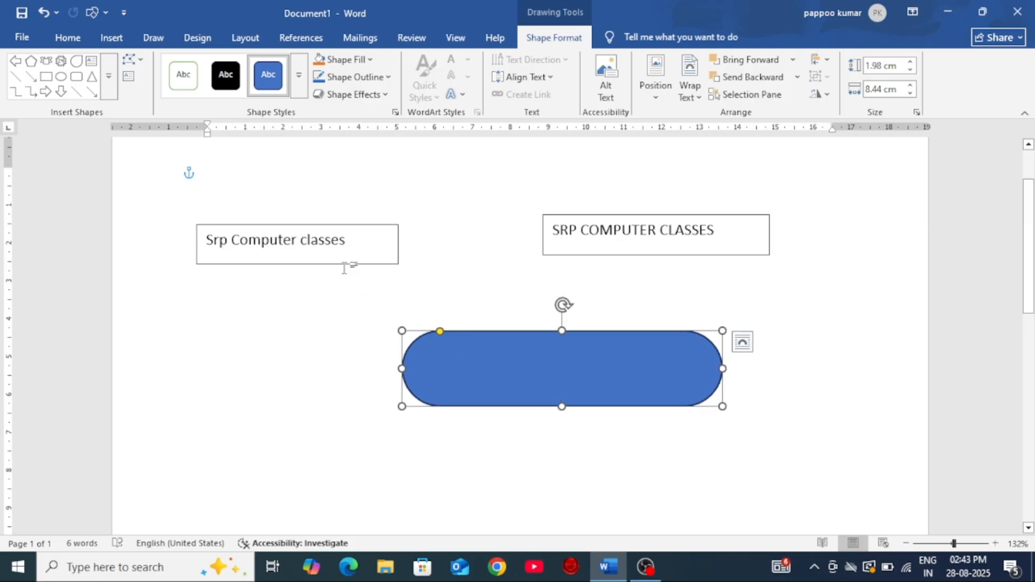
scroll(565, 364, down, 2)
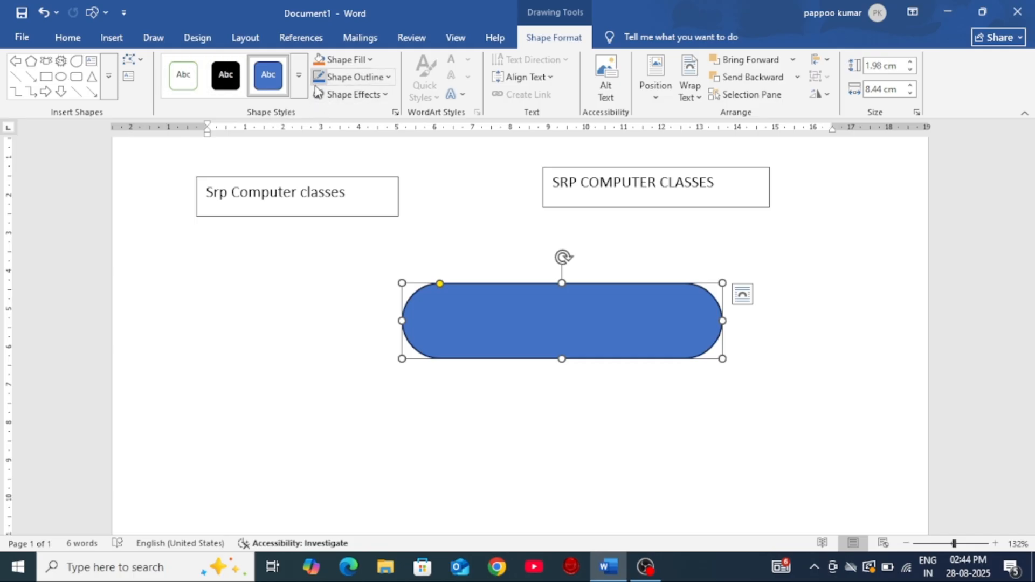
Step: Apply the gold Moderate Effect theme style to the rounded rectangle, and replace it with the black Moderate Effect style
click(299, 76)
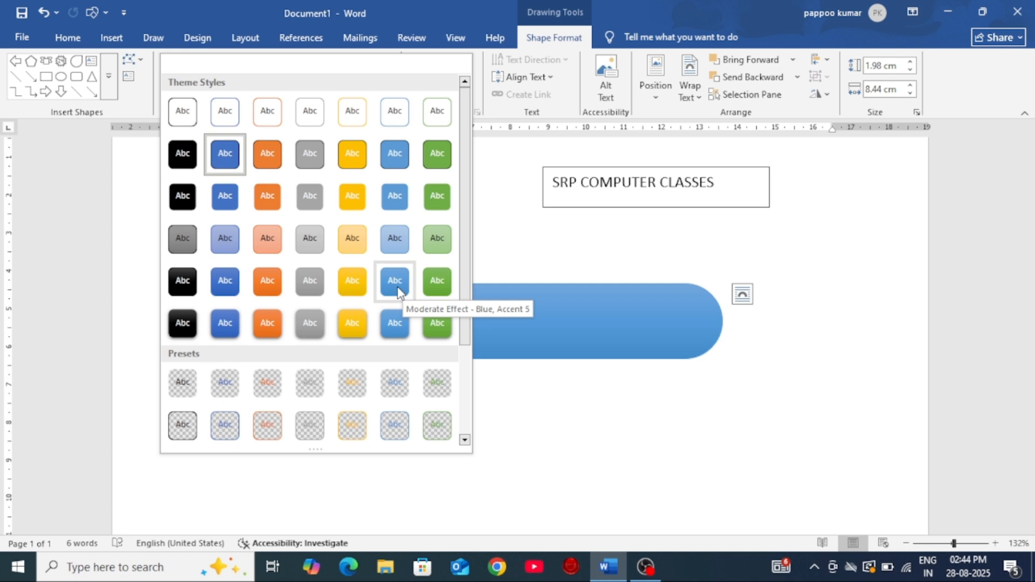
click(352, 278)
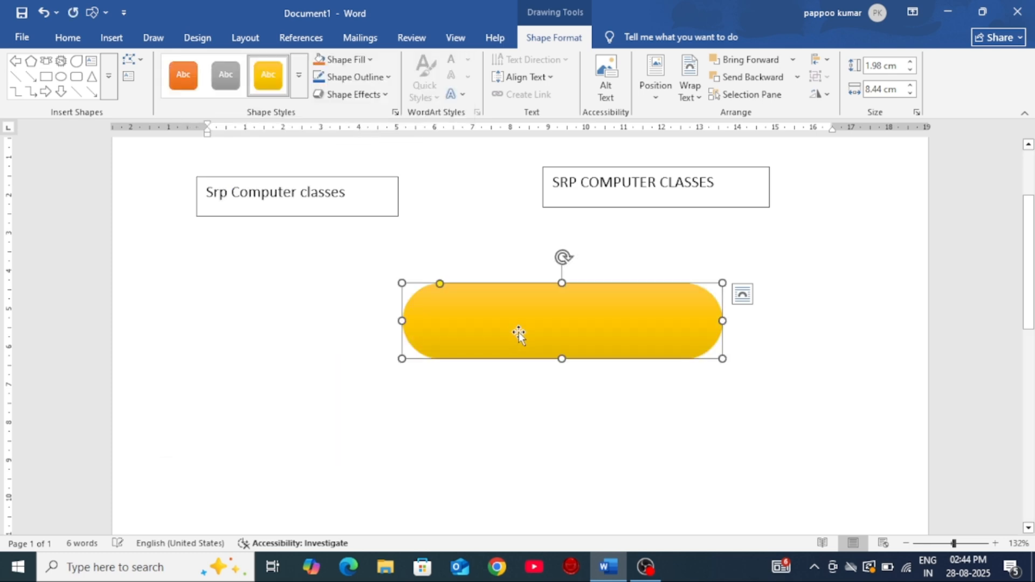
click(299, 76)
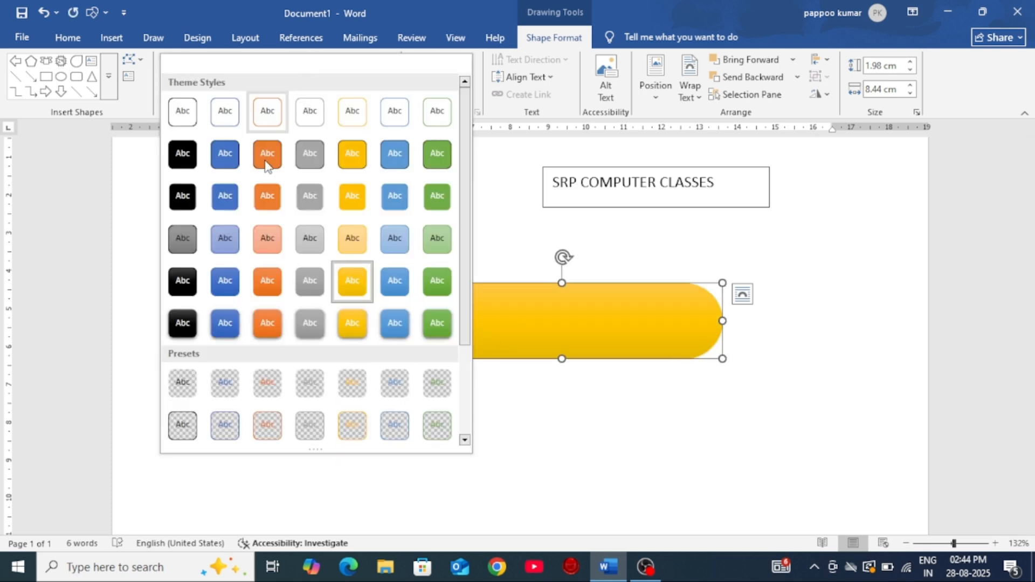
click(181, 284)
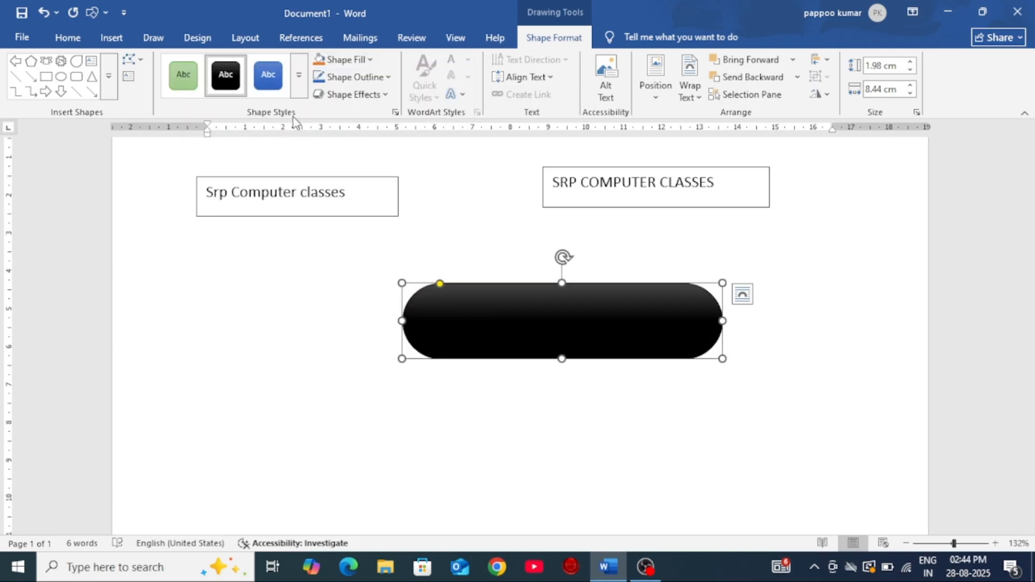
Step: Fill the rounded rectangle with the darker gray theme color
click(370, 59)
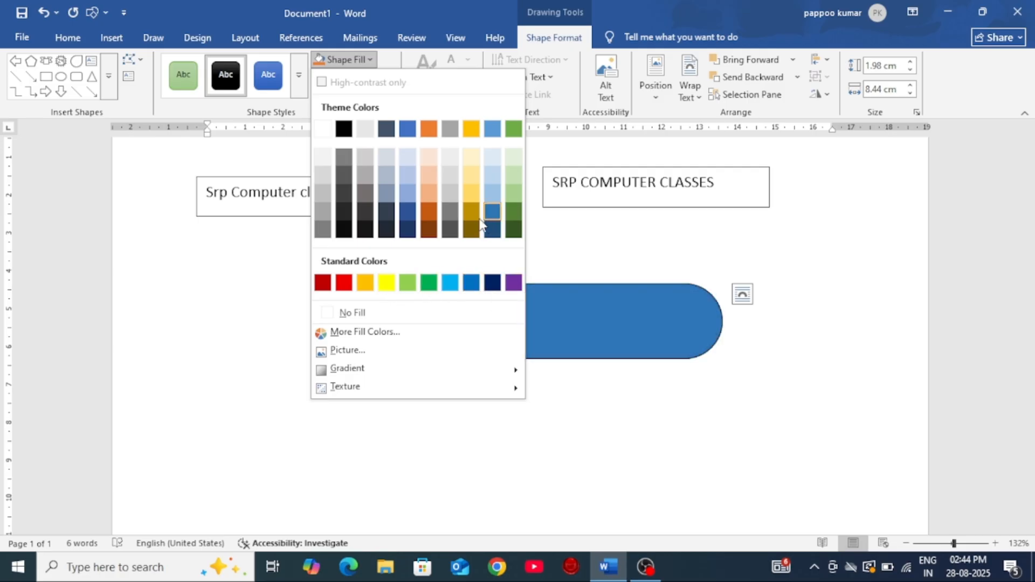
click(453, 214)
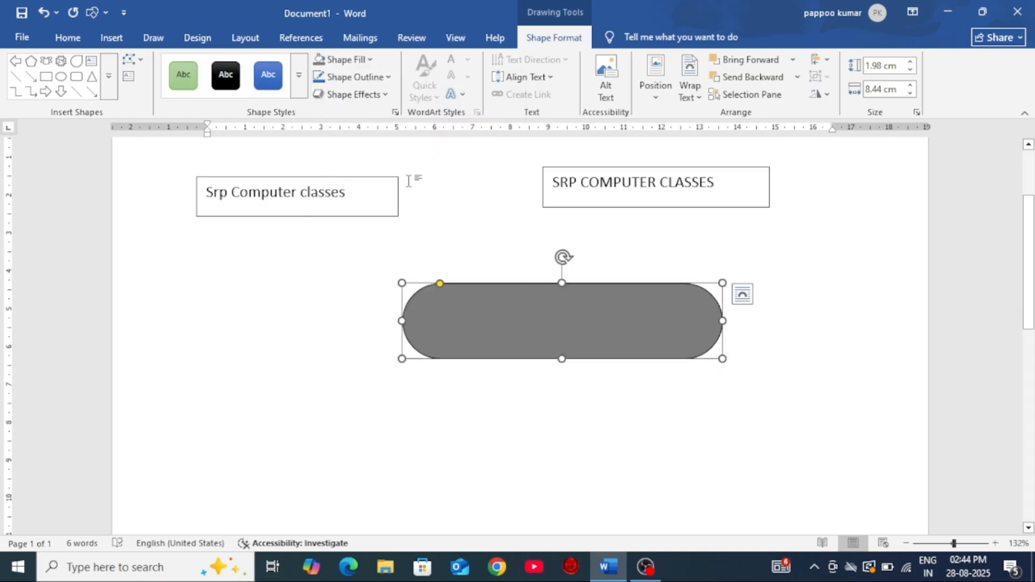
Step: Fill the rounded rectangle with dark blue from the additional standard colors, and move it slightly up and to the left
click(365, 64)
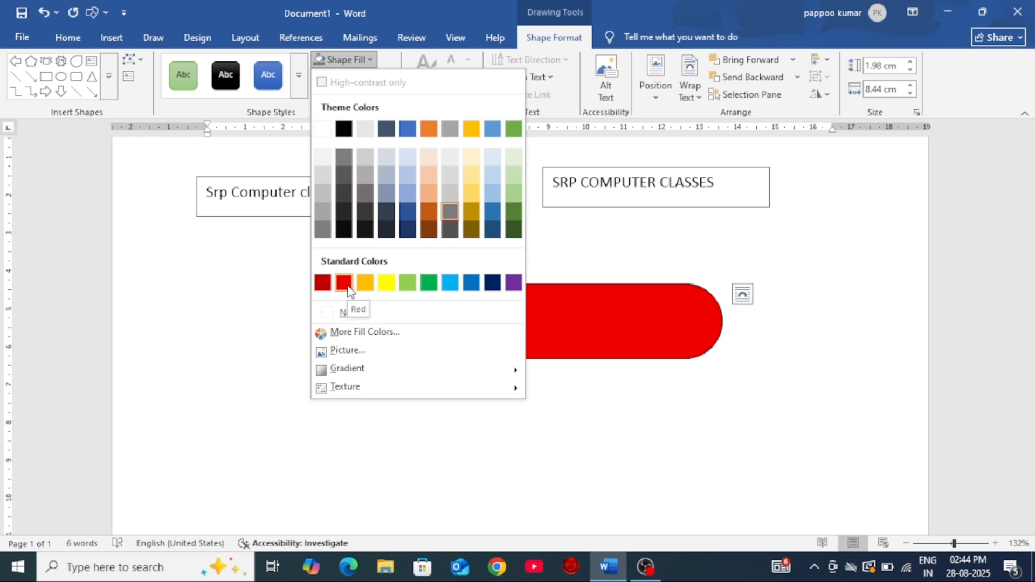
click(363, 334)
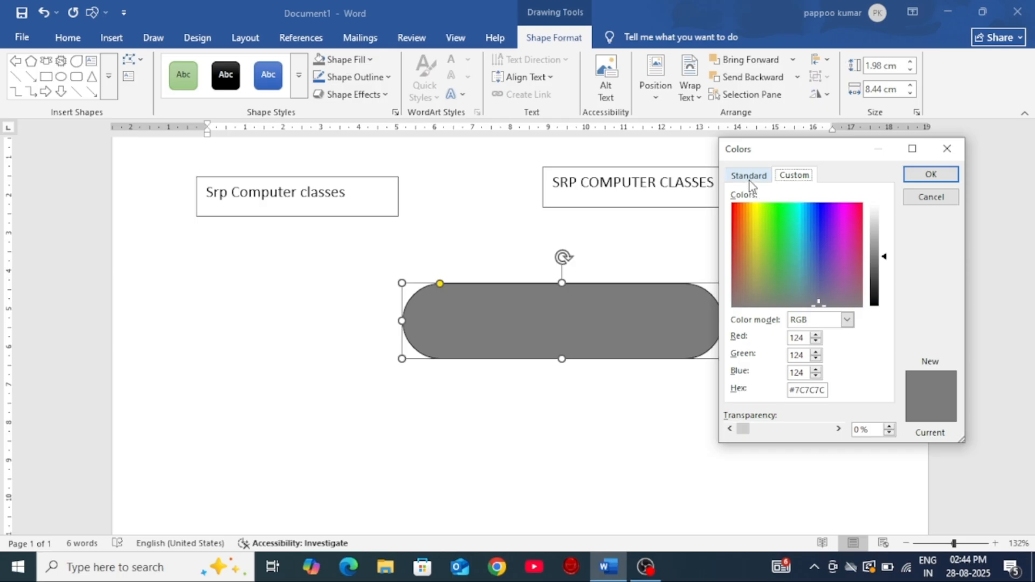
click(748, 177)
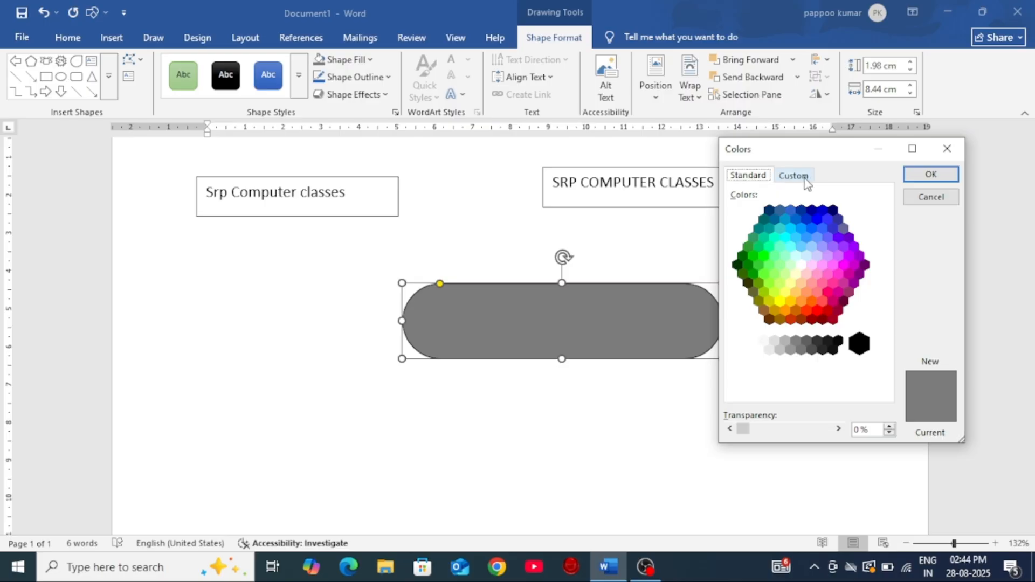
click(806, 177)
click(748, 177)
click(794, 178)
click(747, 177)
click(757, 265)
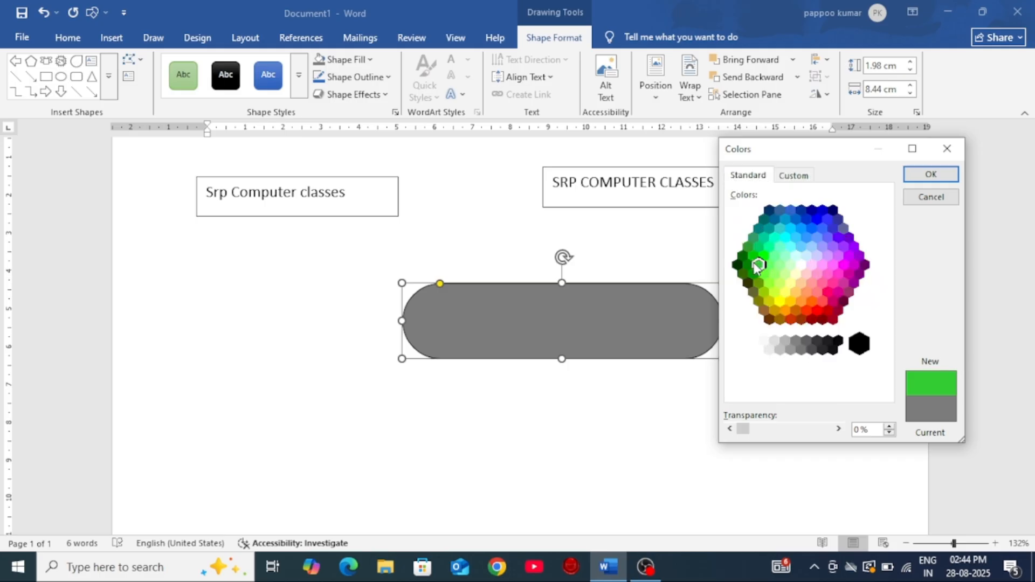
click(743, 256)
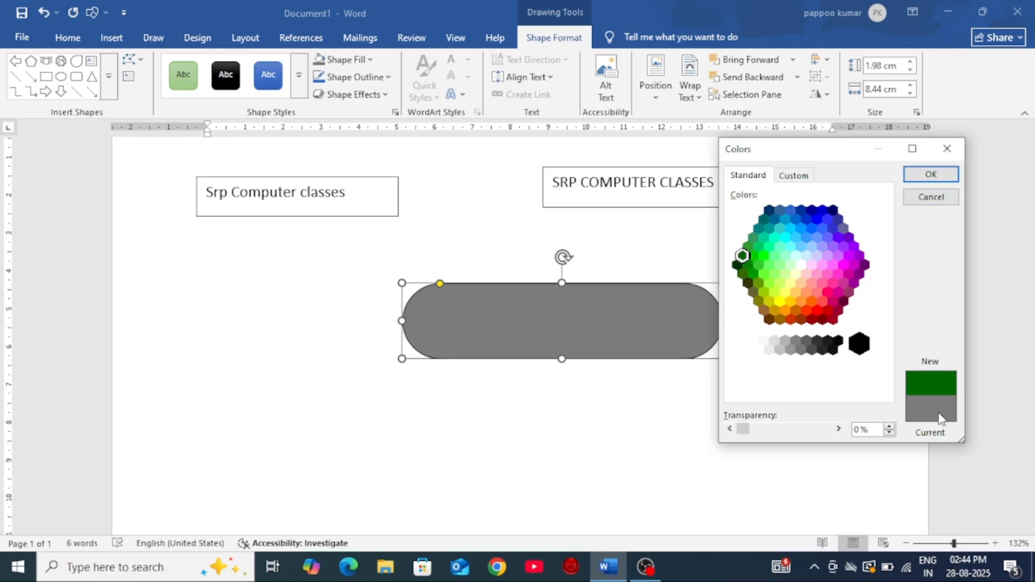
click(816, 313)
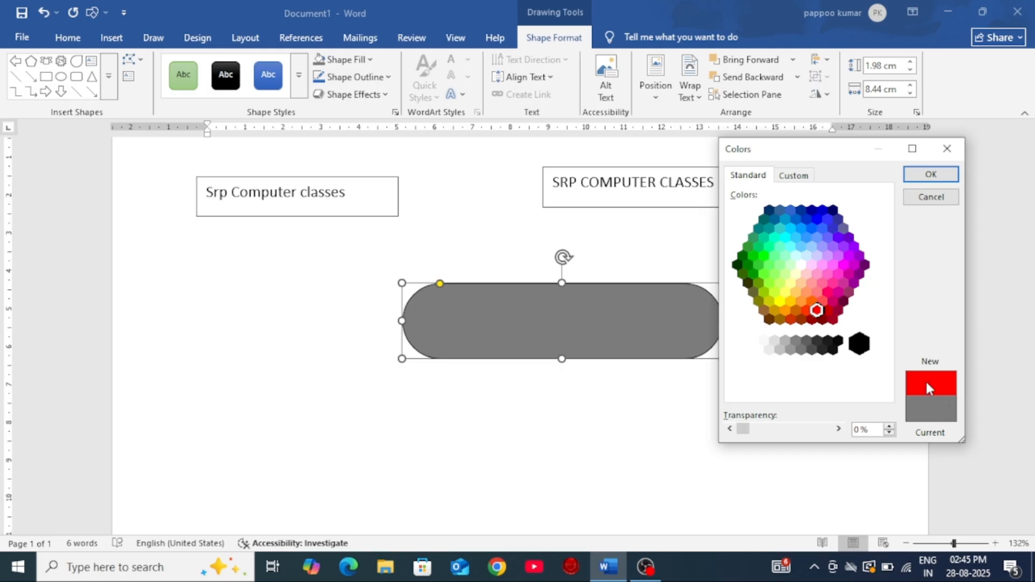
click(801, 210)
click(823, 210)
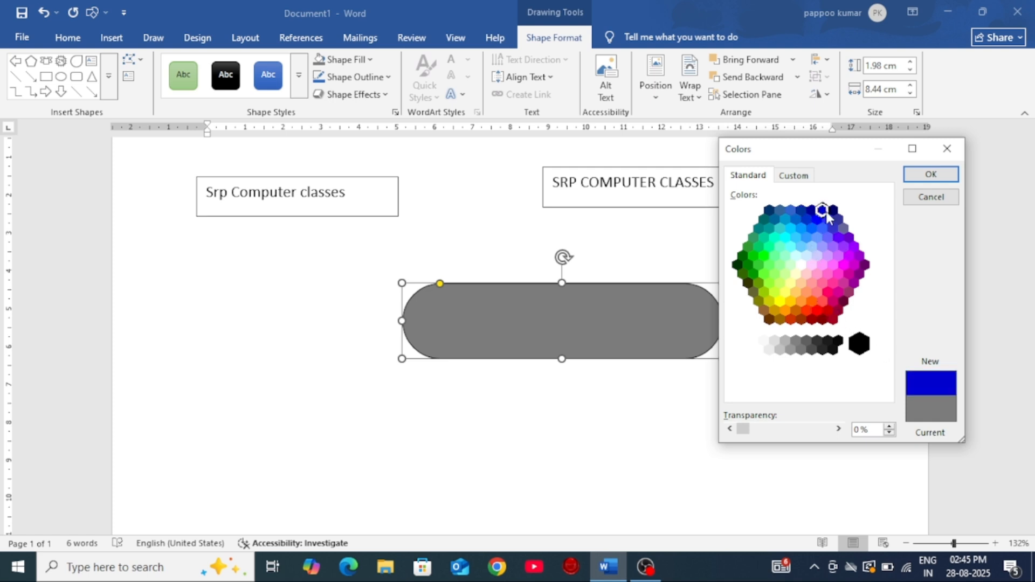
click(930, 175)
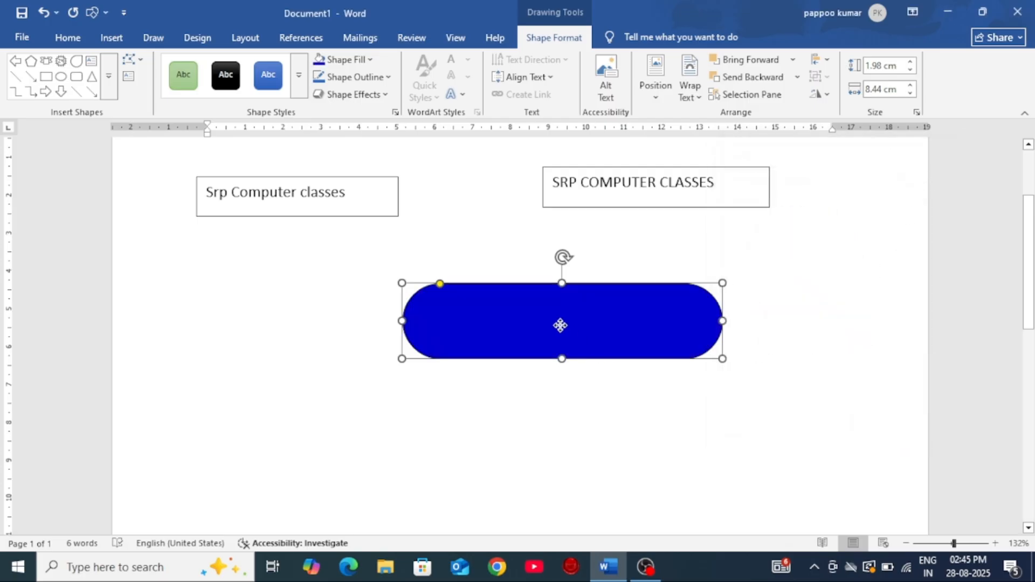
drag(566, 329, 533, 322)
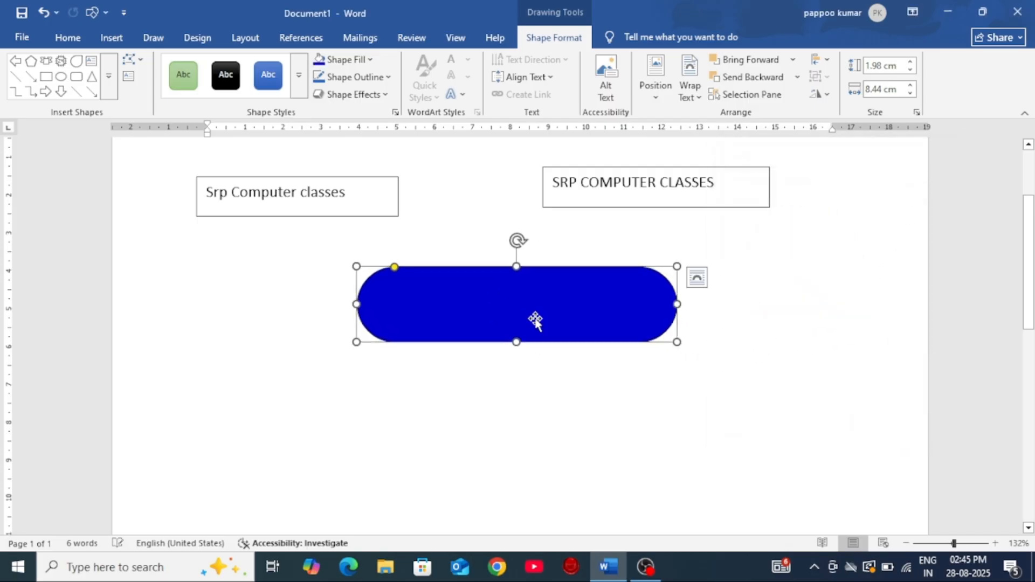
Step: Give the rounded rectangle a custom dark green fill by picking a green hue and lowering its brightness
click(369, 60)
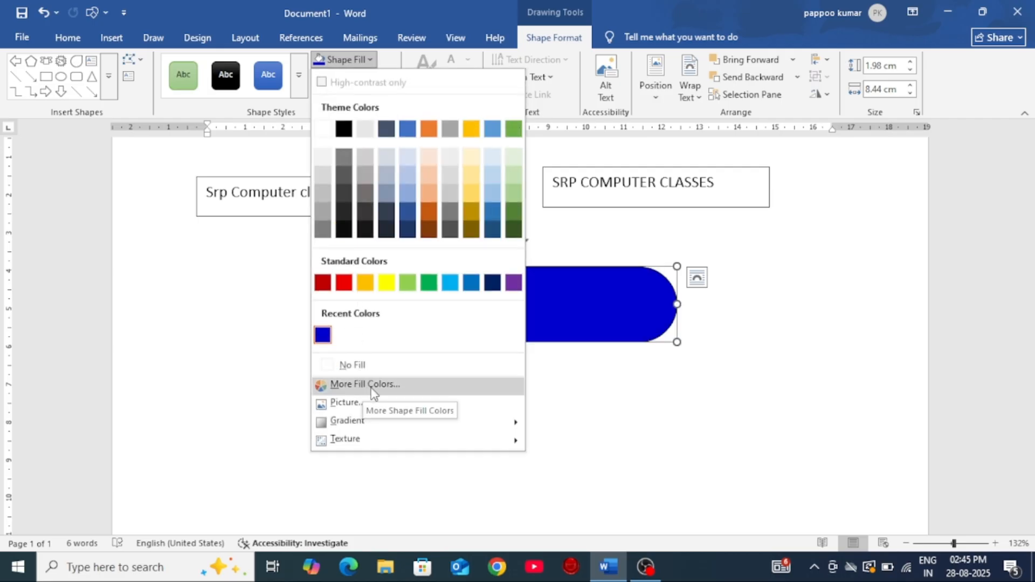
click(370, 385)
click(791, 178)
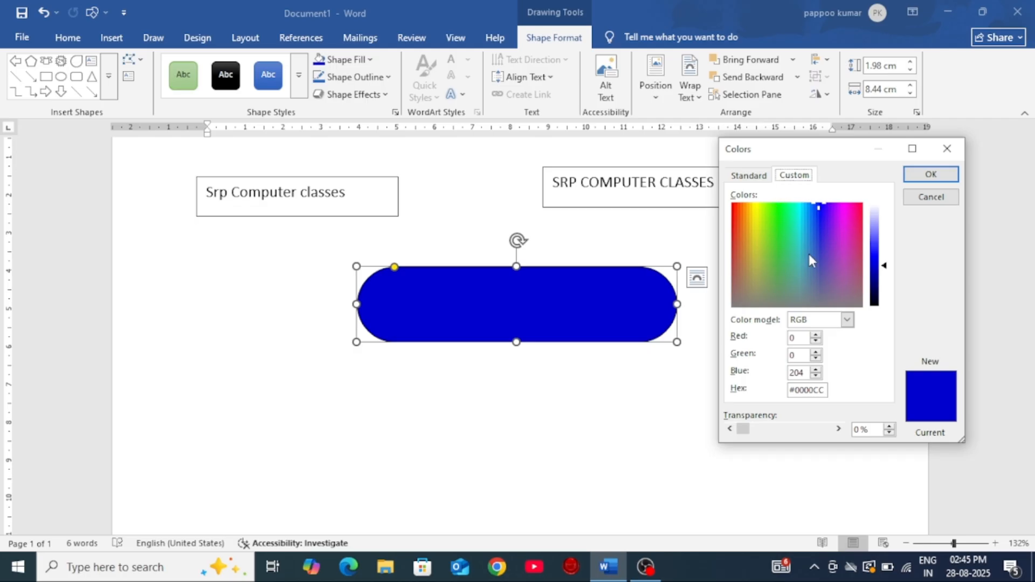
click(757, 219)
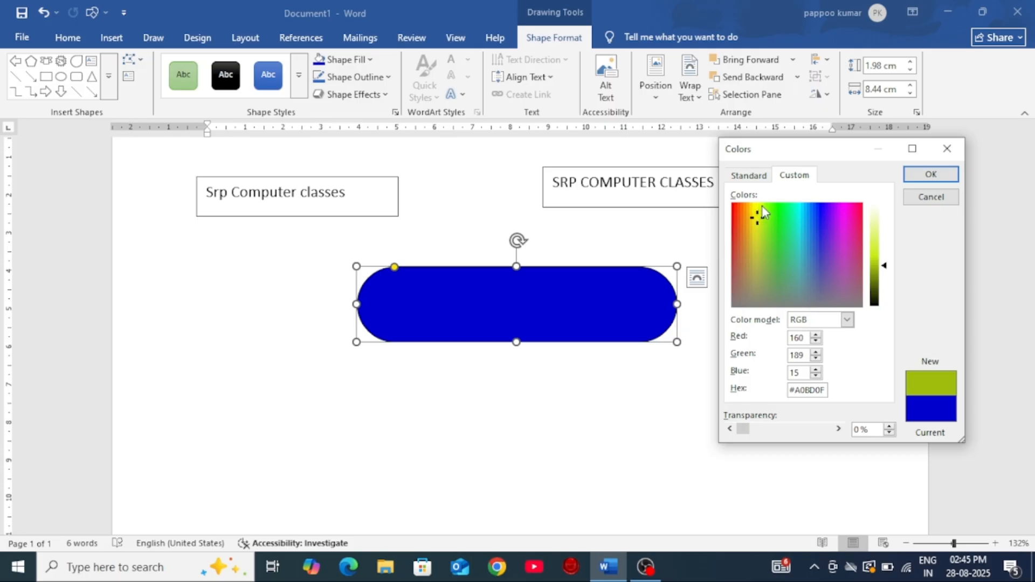
click(783, 212)
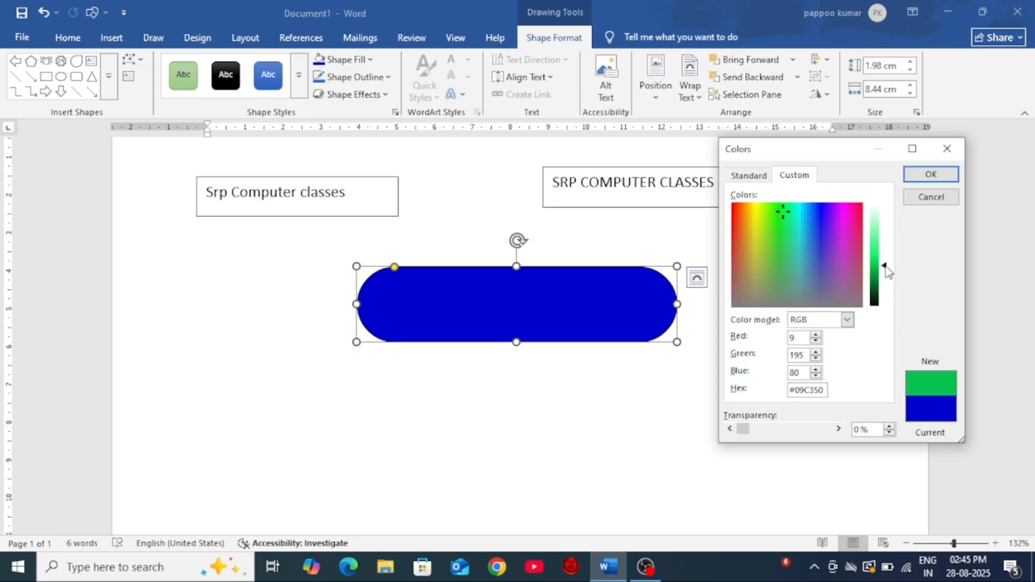
drag(889, 271, 889, 306)
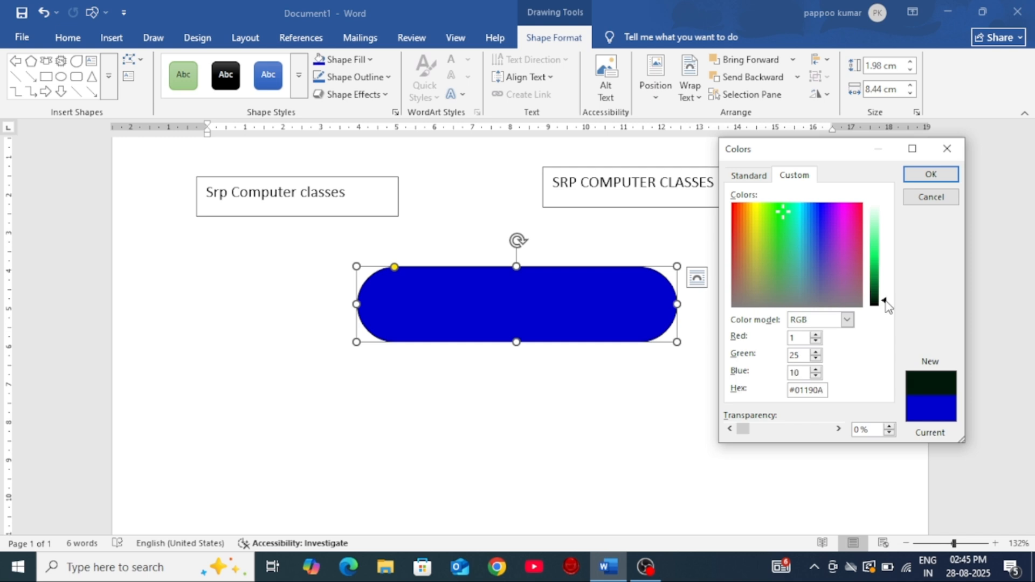
mouse_move(888, 306)
mouse_down()
mouse_move(876, 214)
mouse_move(884, 297)
mouse_up()
click(932, 177)
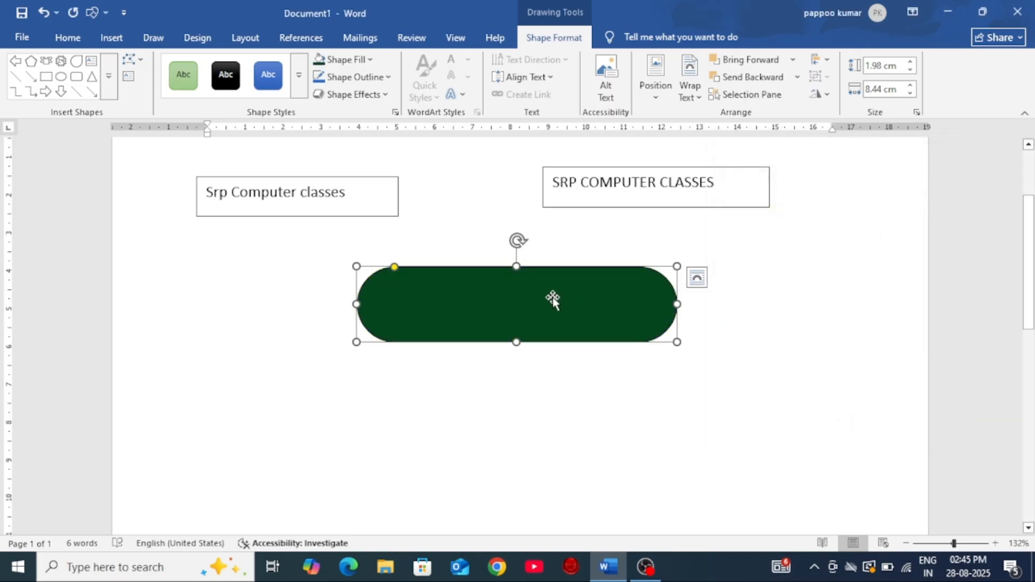
Step: Enlarge the rounded rectangle to about 9.42 cm wide and 3.16 cm high
click(371, 60)
click(677, 341)
drag(677, 342, 713, 386)
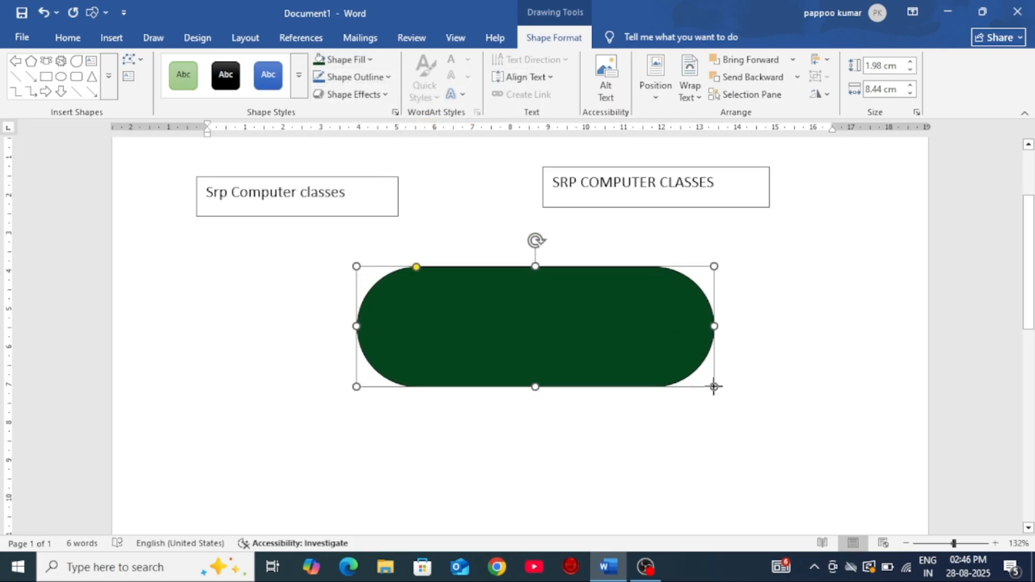
Step: Fill the rounded rectangle with the picture "images (9)" from the Documents folder
click(369, 60)
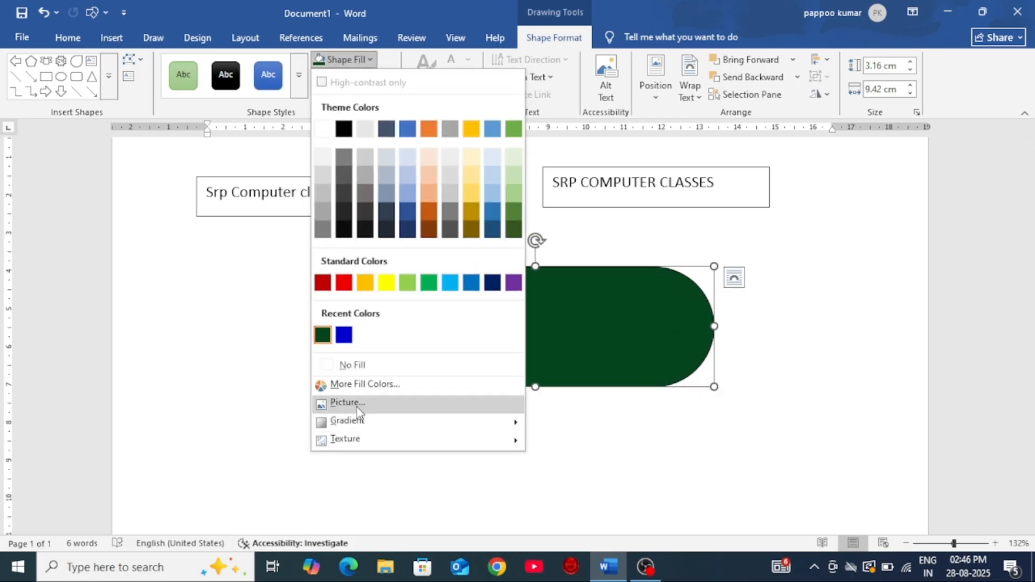
click(347, 402)
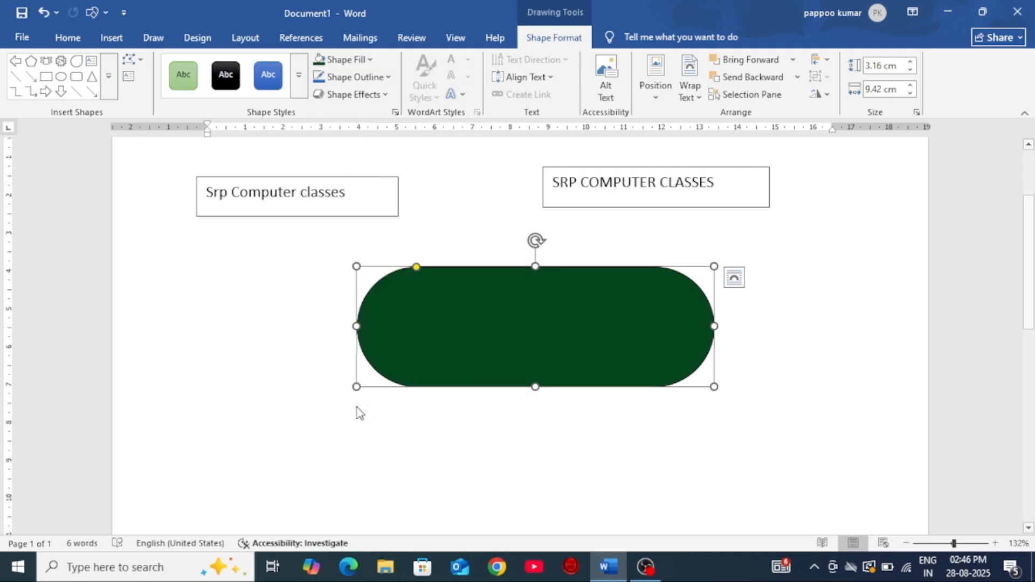
click(381, 243)
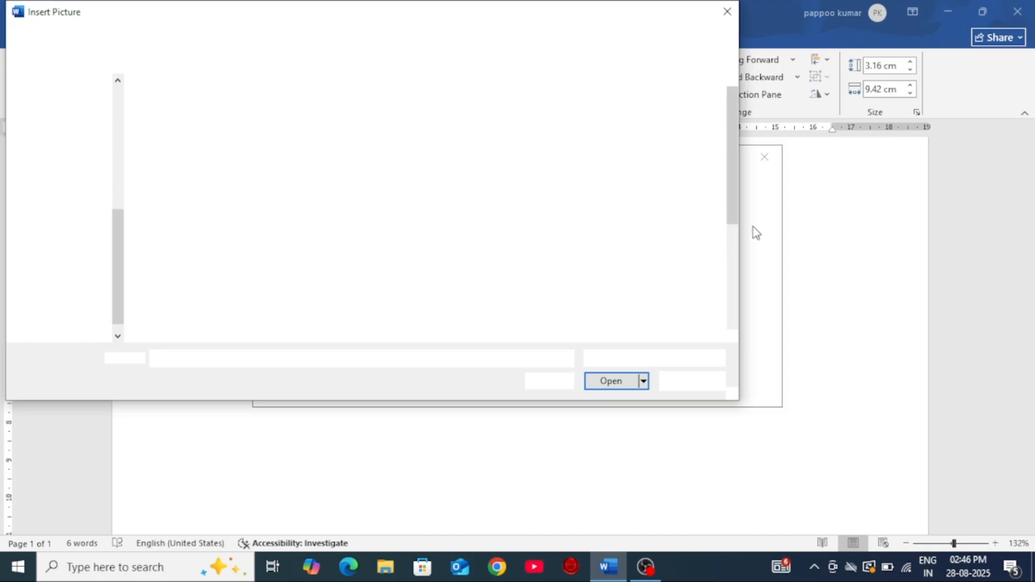
mouse_move(730, 202)
mouse_down()
mouse_move(743, 300)
mouse_move(724, 201)
mouse_up()
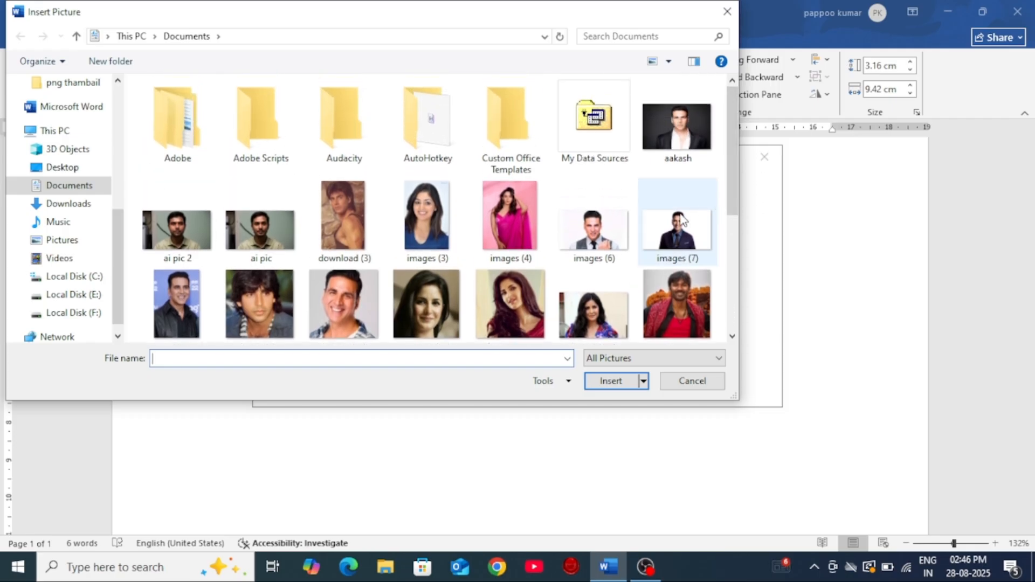
click(275, 313)
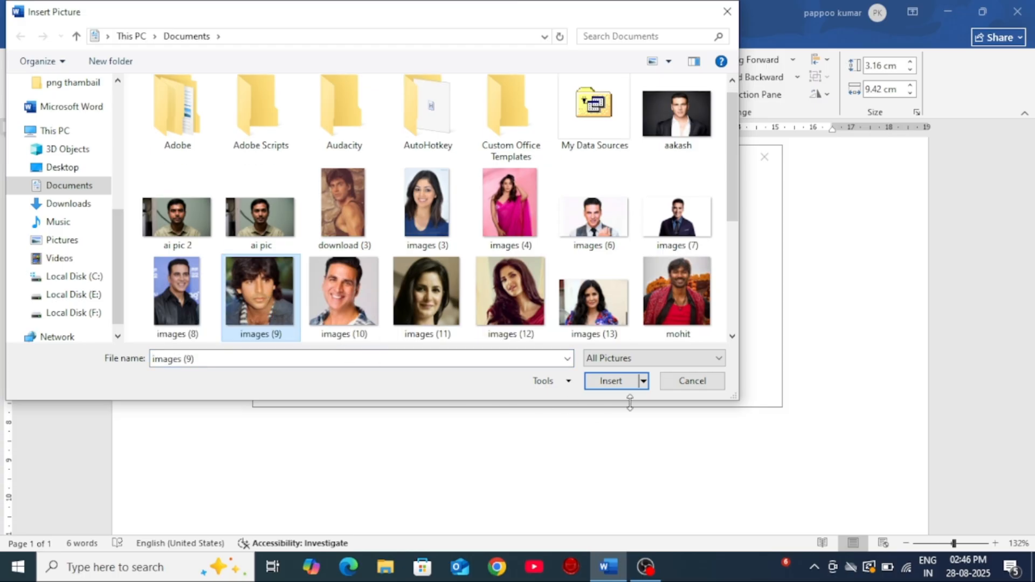
click(620, 381)
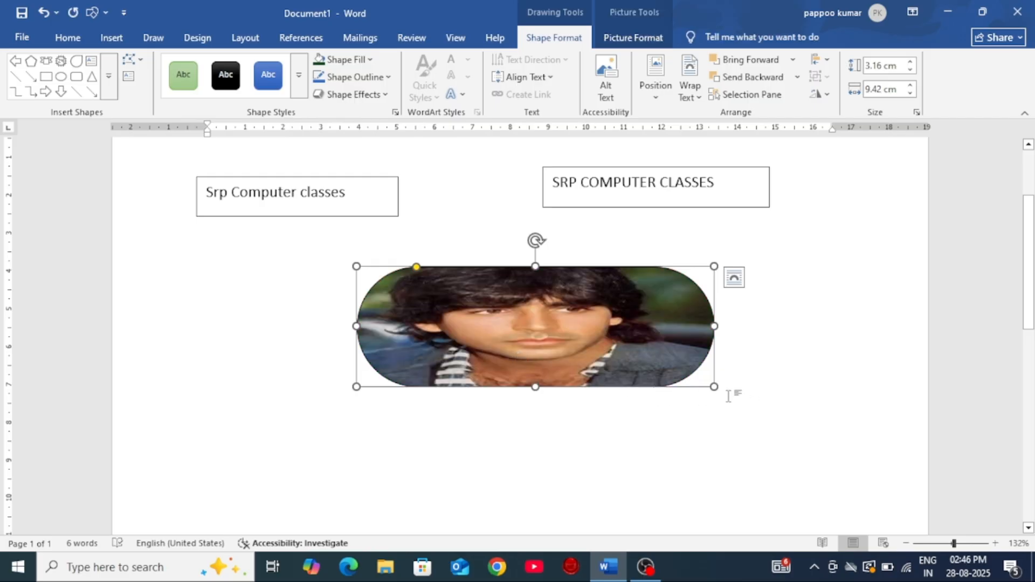
Step: Enlarge the picture-filled rounded rectangle to about 11.02 cm wide and 4.62 cm high
drag(714, 386, 775, 483)
drag(564, 483, 554, 442)
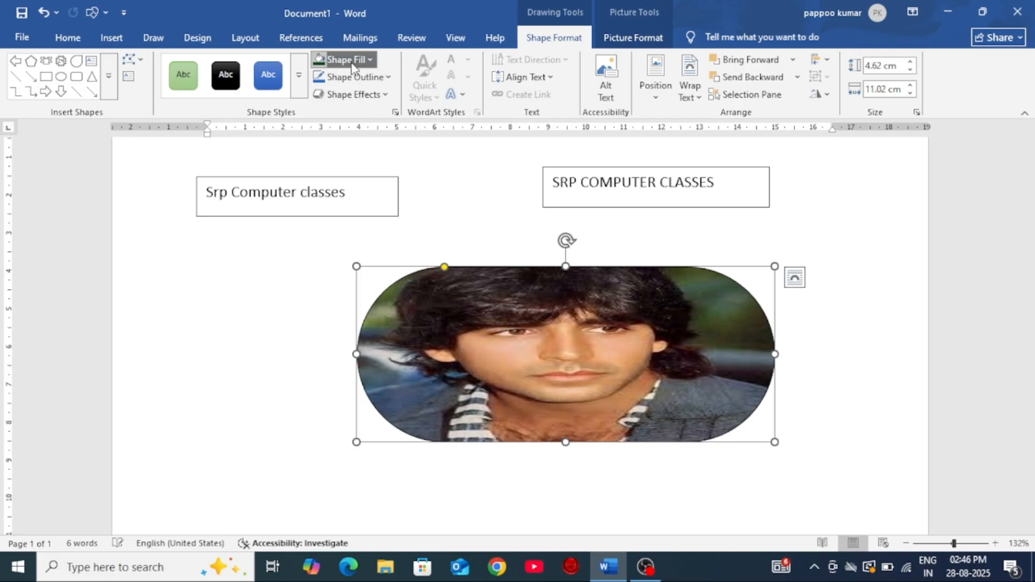
Step: Open the detailed fill settings for the rounded rectangle, try no fill and solid fill, and switch it to a gradient fill
click(329, 60)
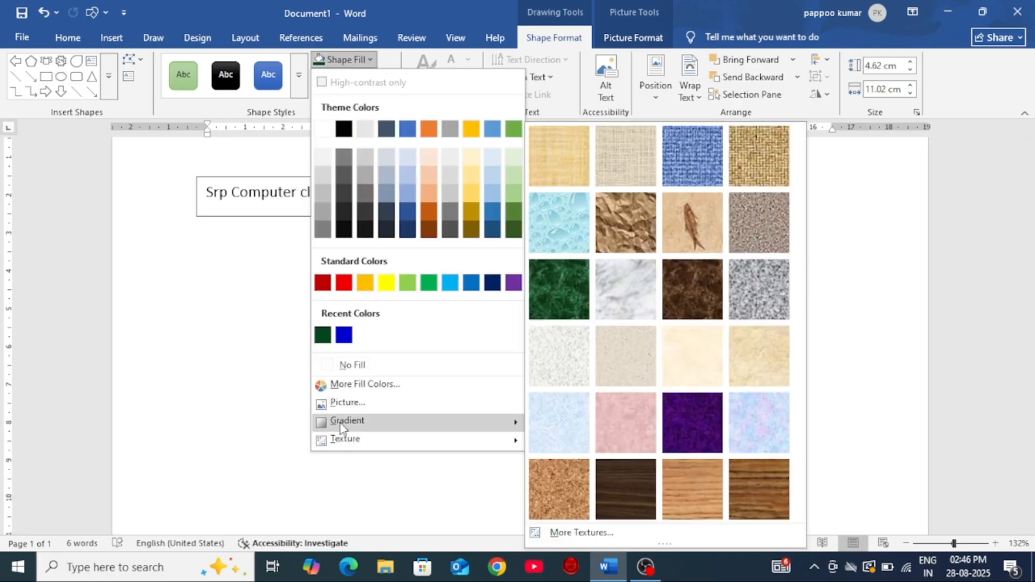
mouse_move(341, 428)
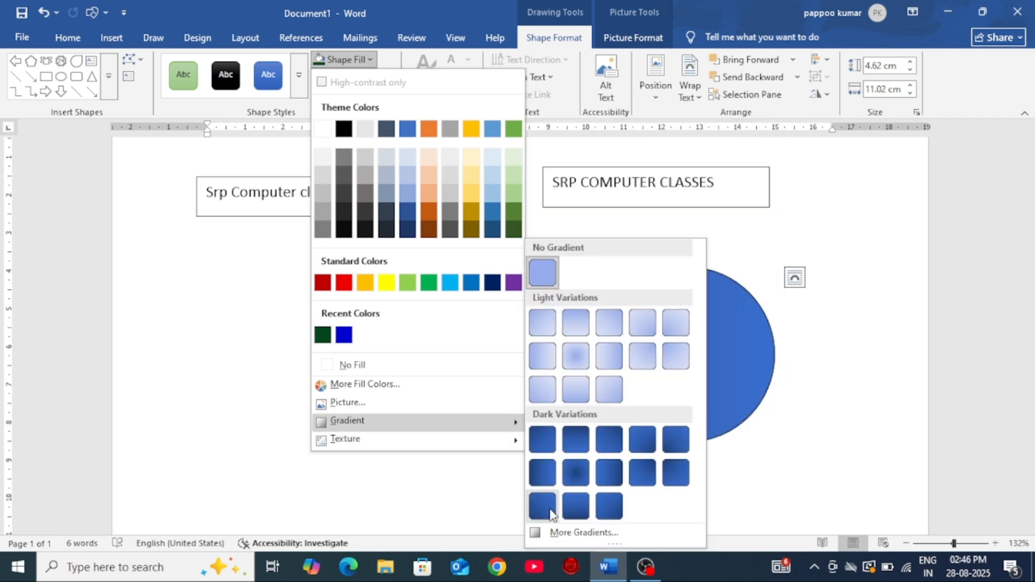
click(560, 533)
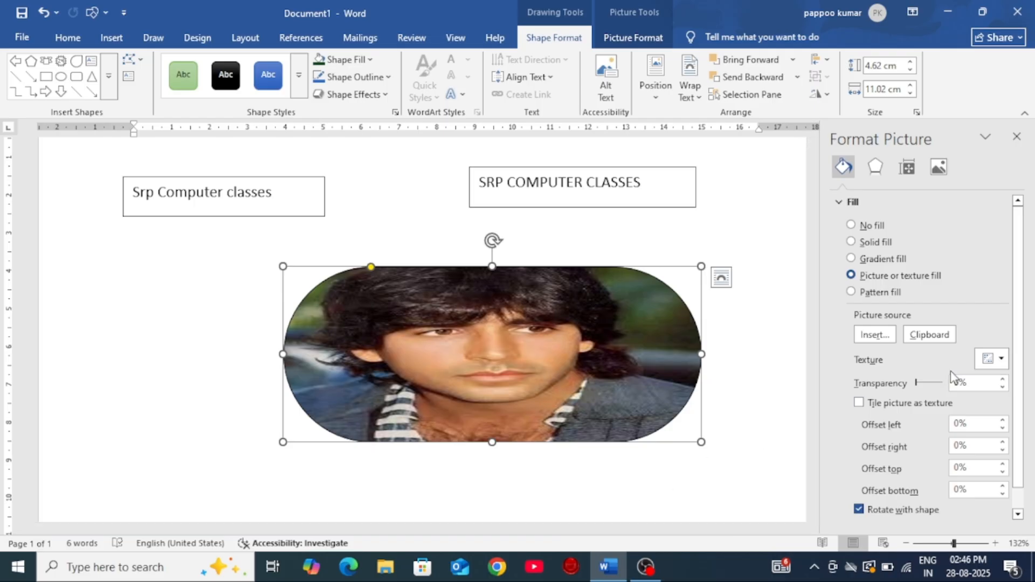
click(851, 225)
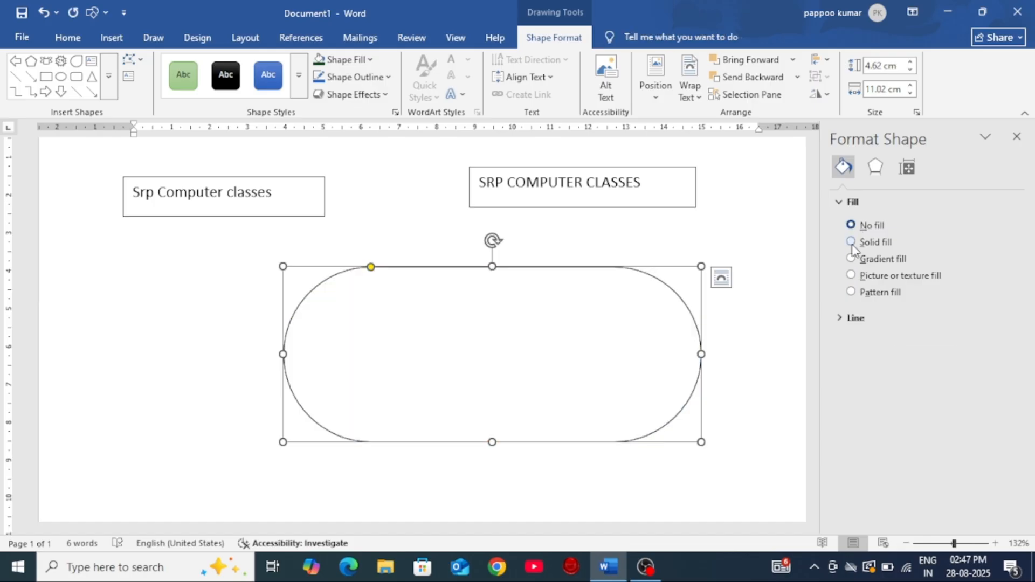
click(851, 243)
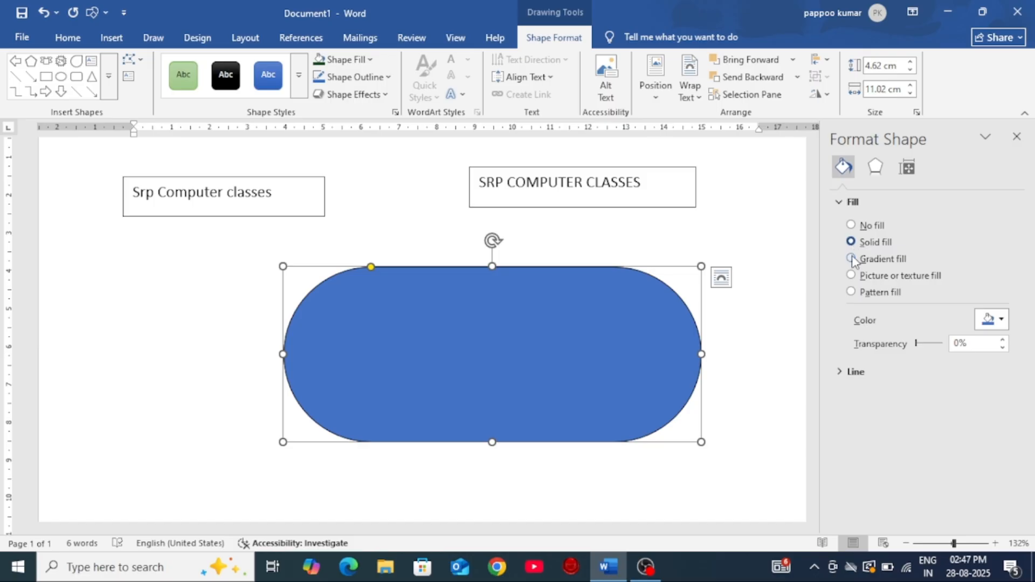
click(852, 260)
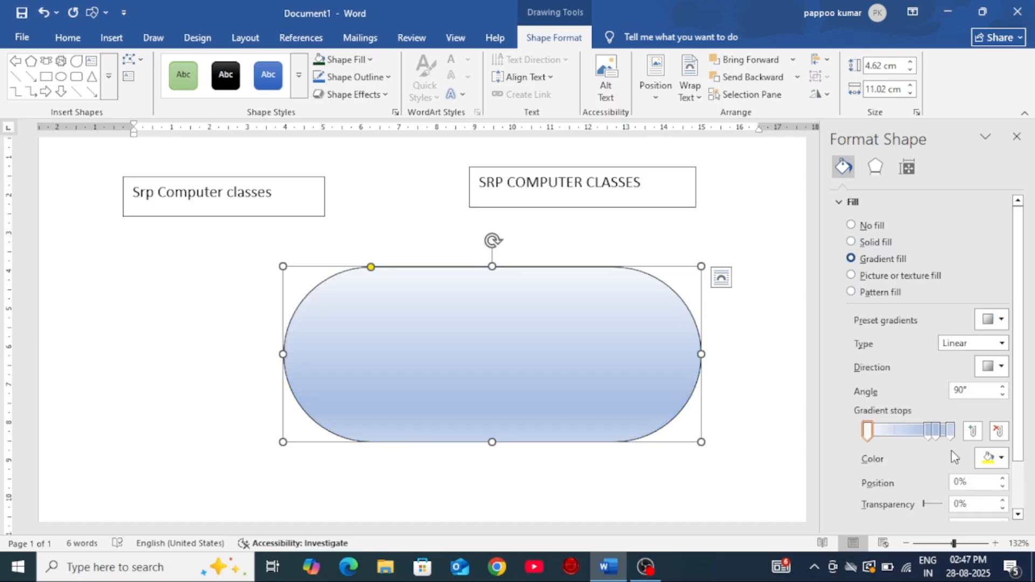
Step: Move the second gradient stop to 43% and color the first stop red
mouse_move(929, 429)
mouse_down()
mouse_move(899, 439)
mouse_move(931, 433)
mouse_up()
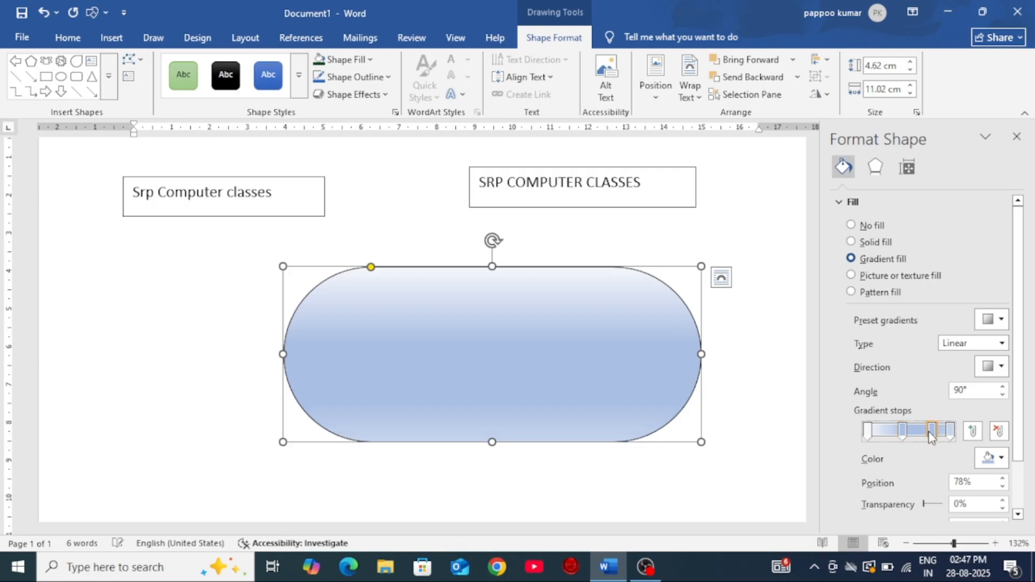
click(867, 431)
click(991, 457)
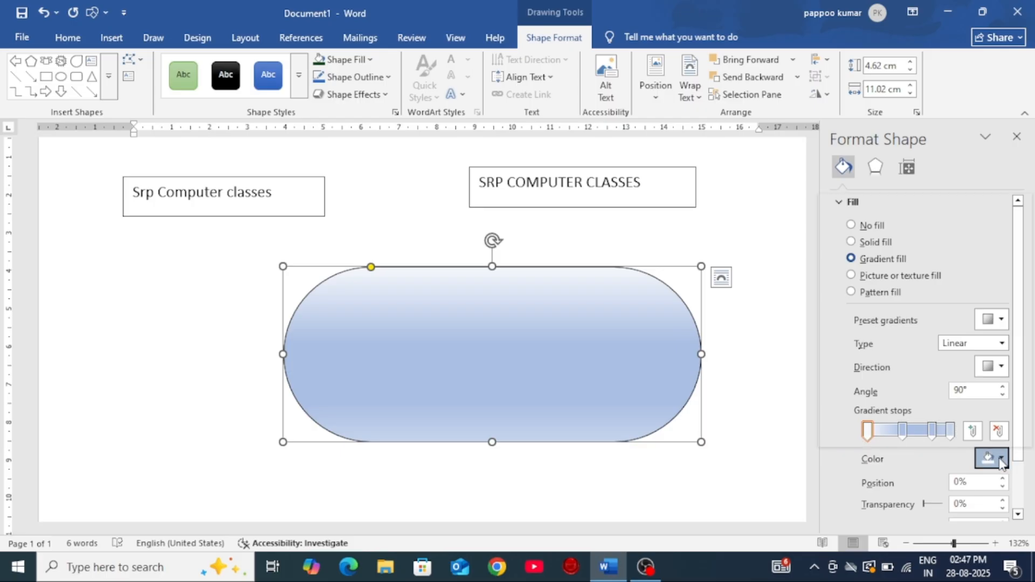
click(850, 379)
Step: Color the gradient stop at 43% white
click(902, 429)
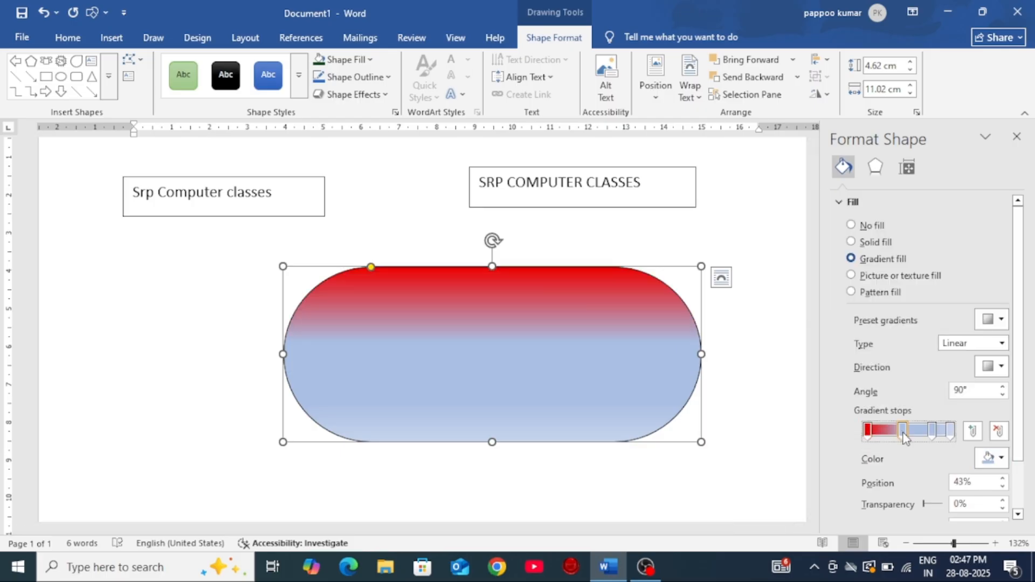
click(1002, 458)
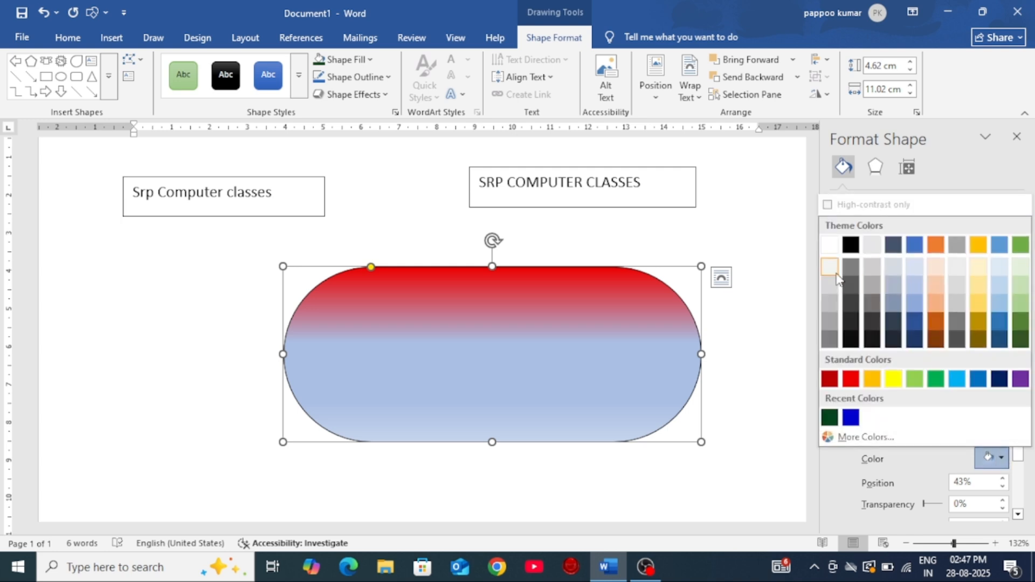
click(832, 243)
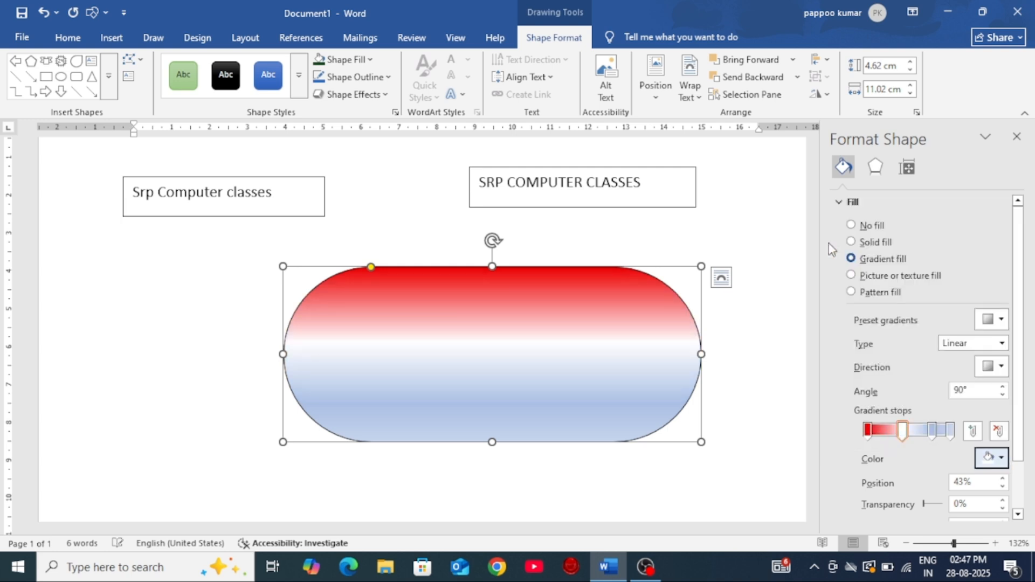
Step: Remove the third gradient stop and color the last stop dark green from the theme colors
click(932, 432)
click(997, 431)
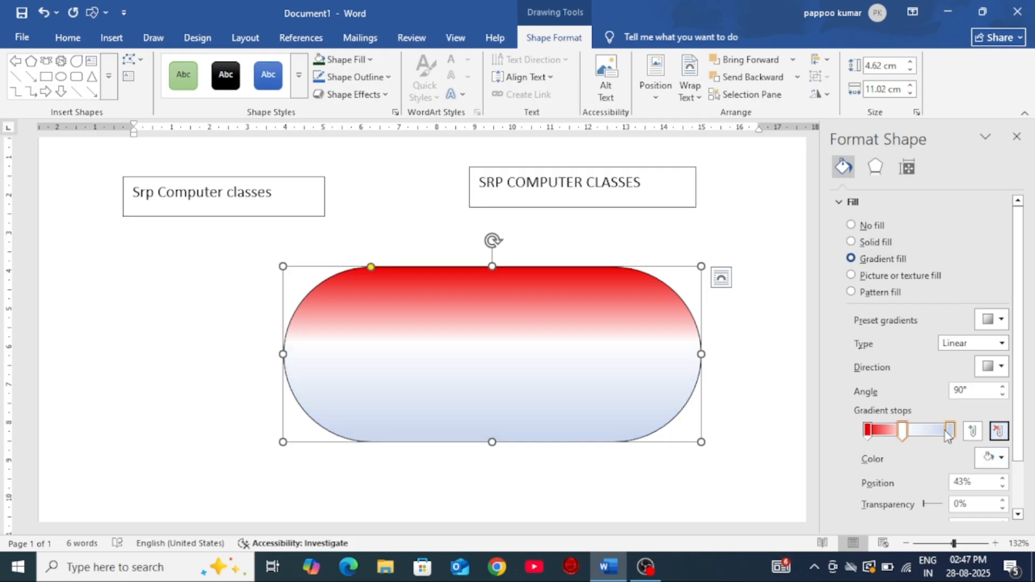
click(950, 431)
click(994, 457)
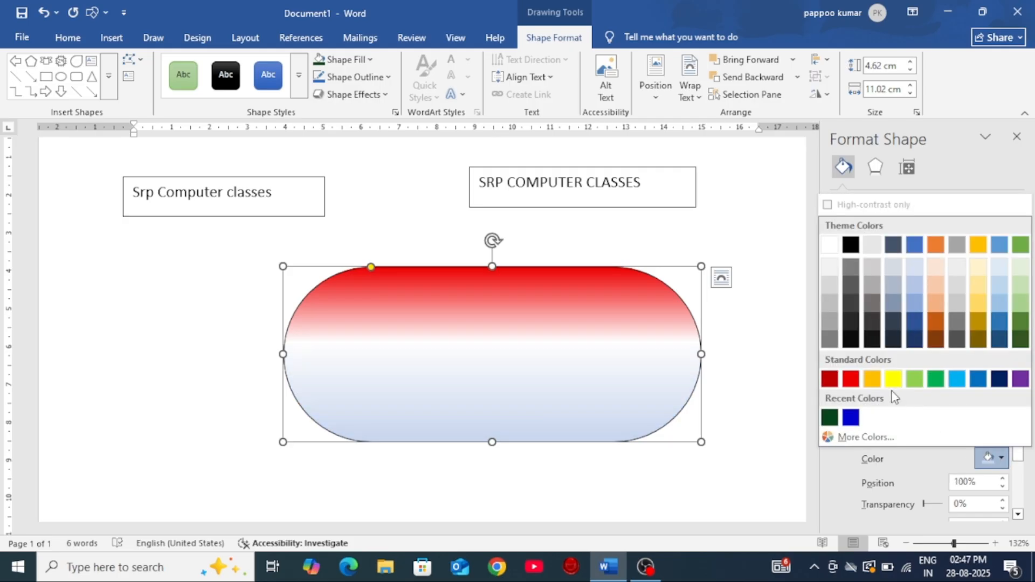
click(1021, 339)
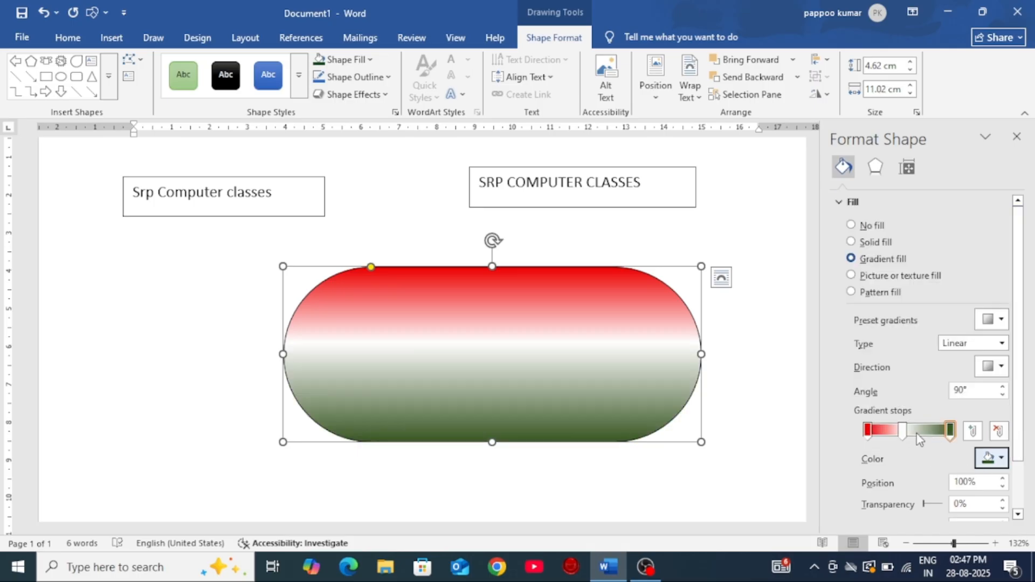
Step: Add an extra gradient stop and remove it again, and move the white middle stop to 50%
click(973, 431)
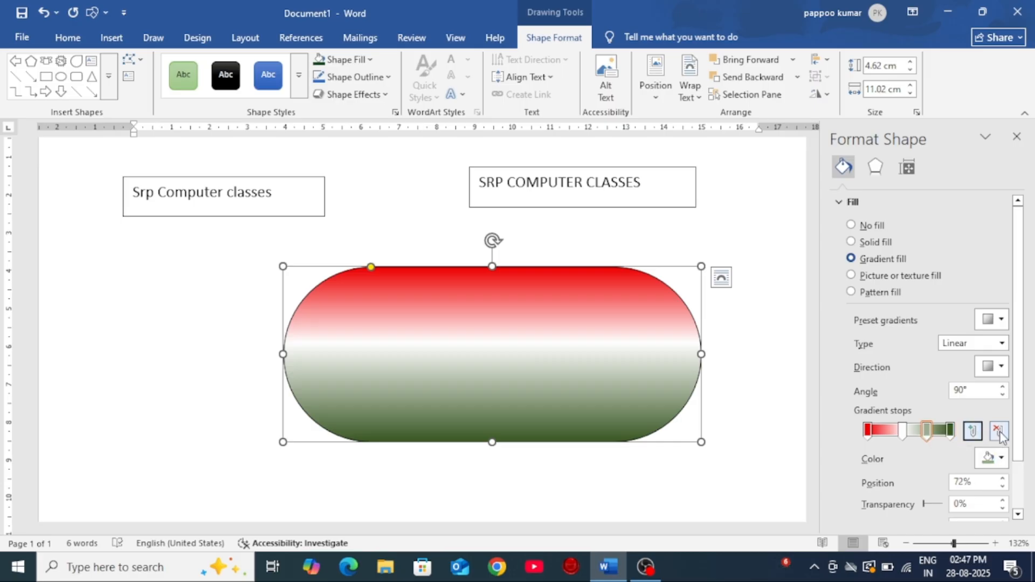
click(998, 431)
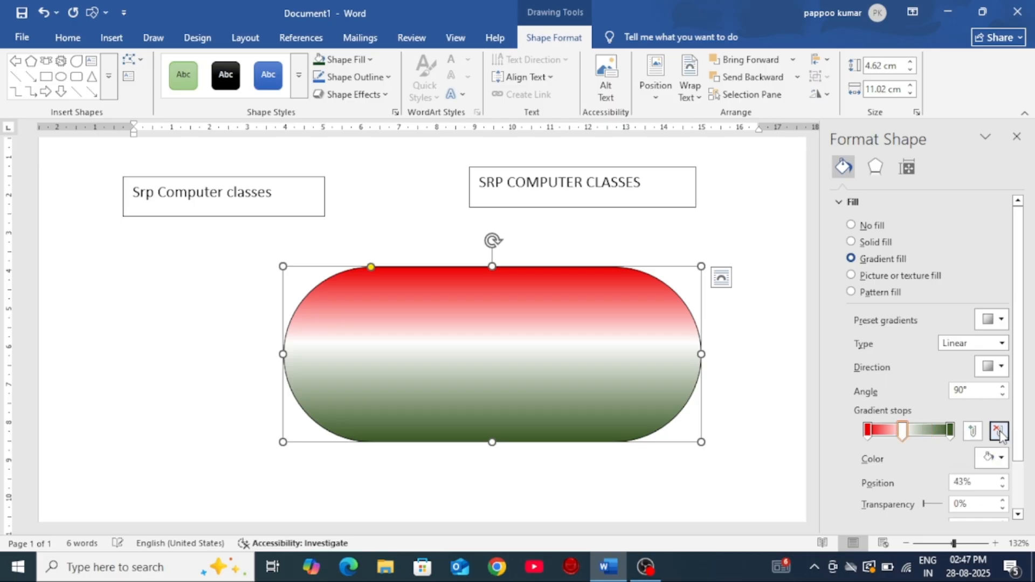
scroll(989, 421, down, 1)
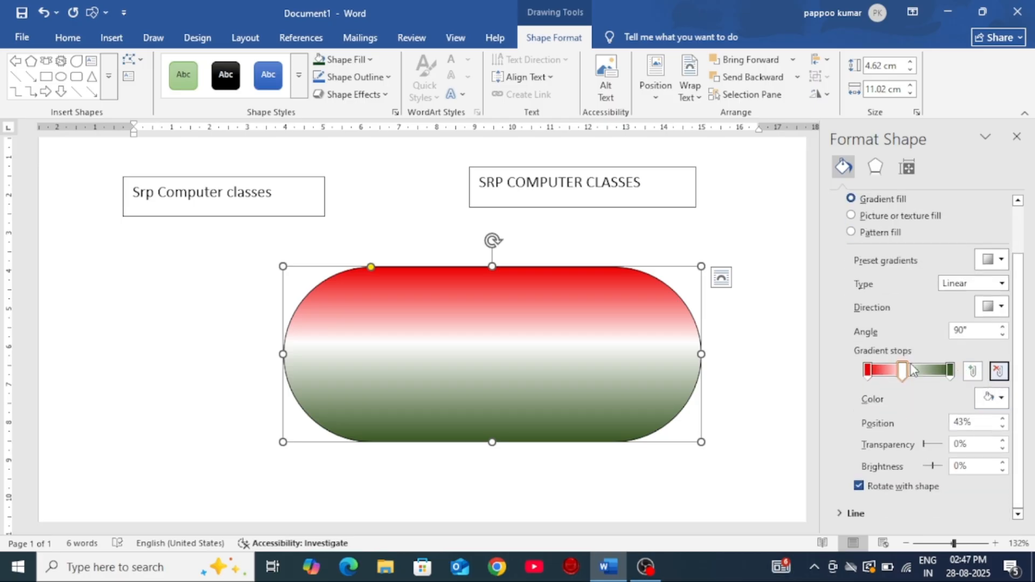
mouse_move(903, 373)
mouse_down()
mouse_move(949, 371)
mouse_move(906, 377)
mouse_up()
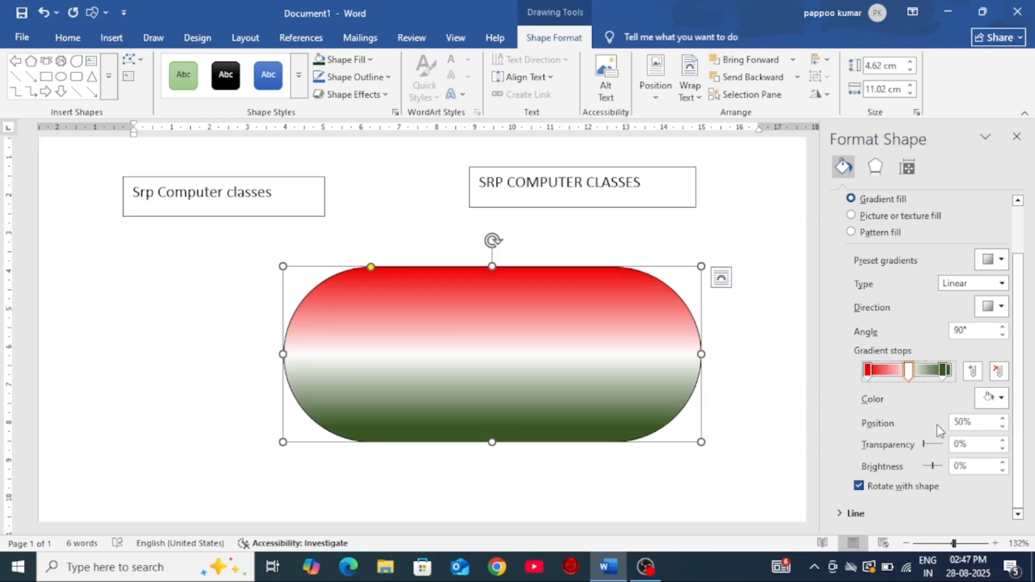
Step: Set the white gradient stop's transparency to 21%, try its brightness setting, and close the fill settings
click(926, 447)
drag(930, 450, 932, 451)
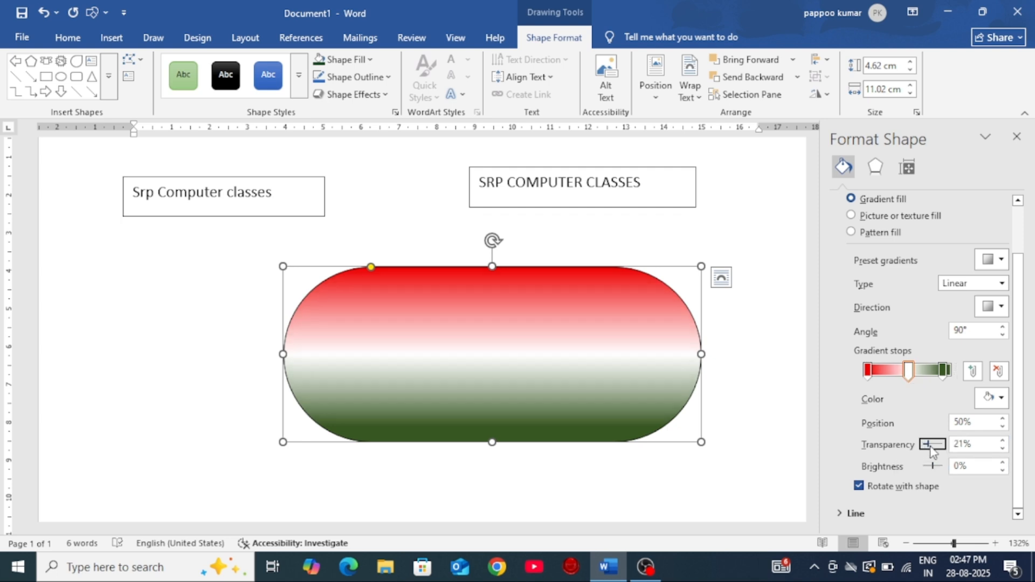
drag(934, 474, 935, 474)
click(1017, 136)
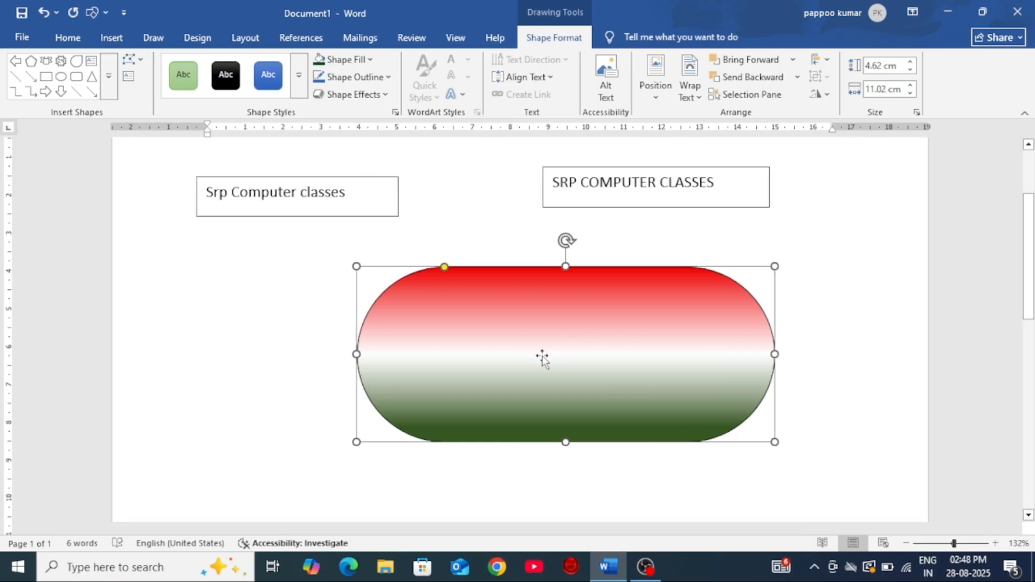
Step: Fill the rounded rectangle with the green marble texture
click(343, 60)
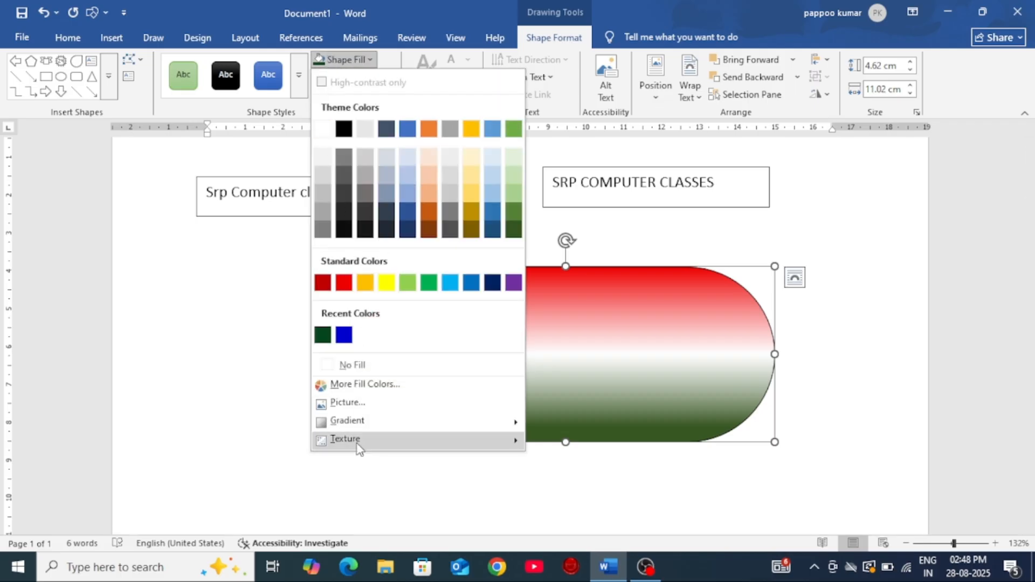
mouse_move(358, 445)
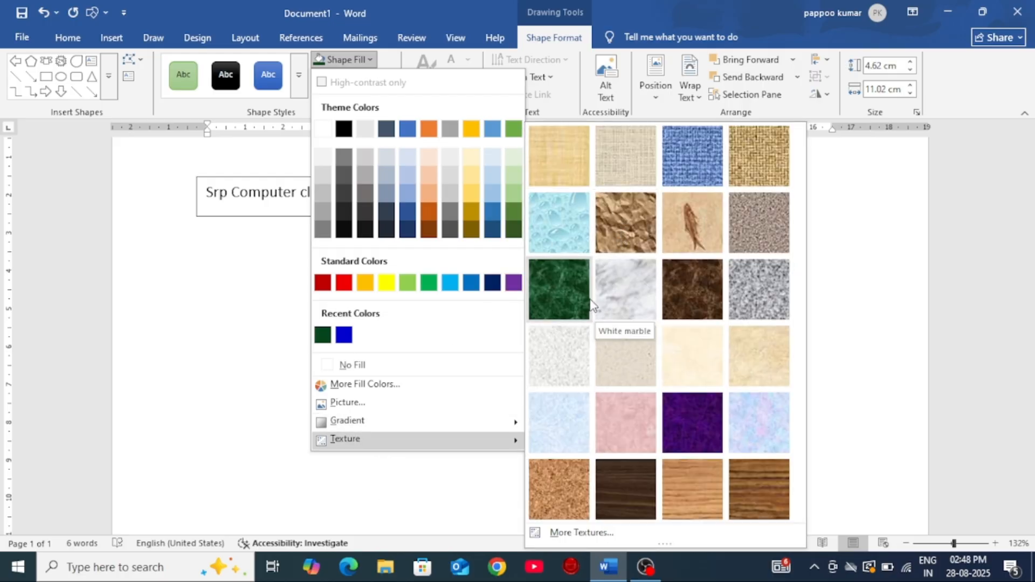
click(579, 289)
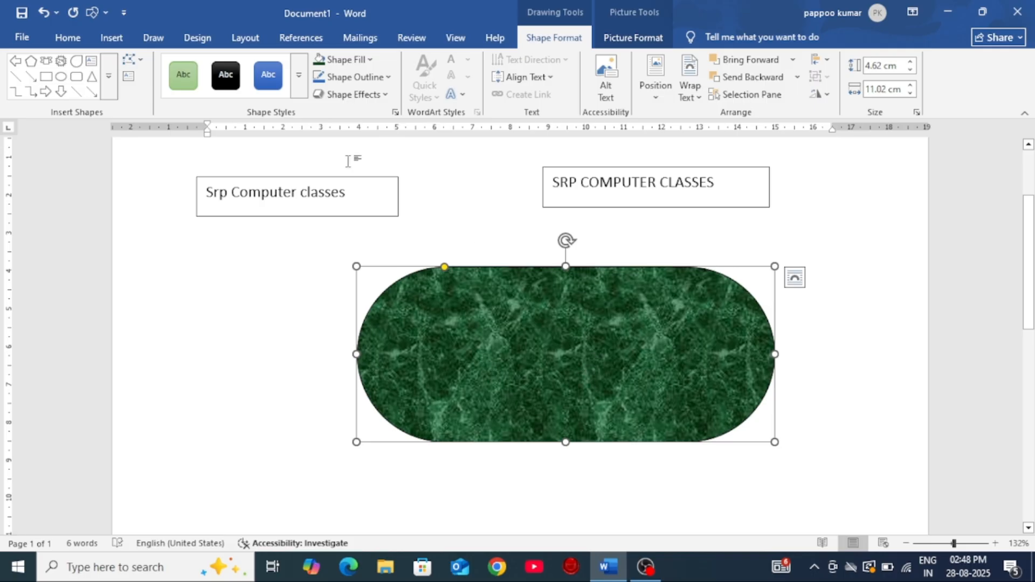
Step: Open the detailed texture settings for the rounded rectangle and switch its fill to a pattern fill
click(377, 81)
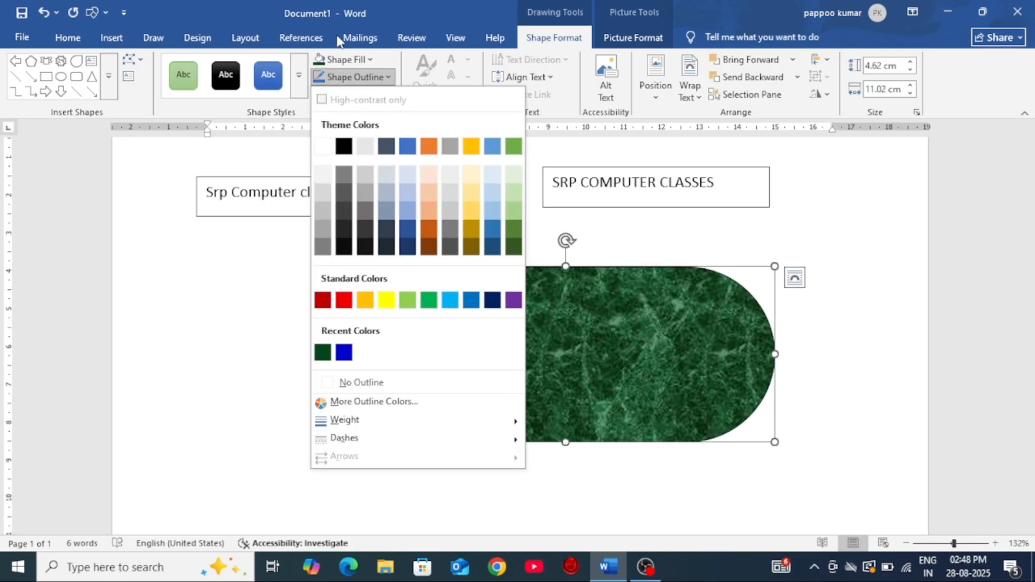
click(345, 59)
click(345, 59)
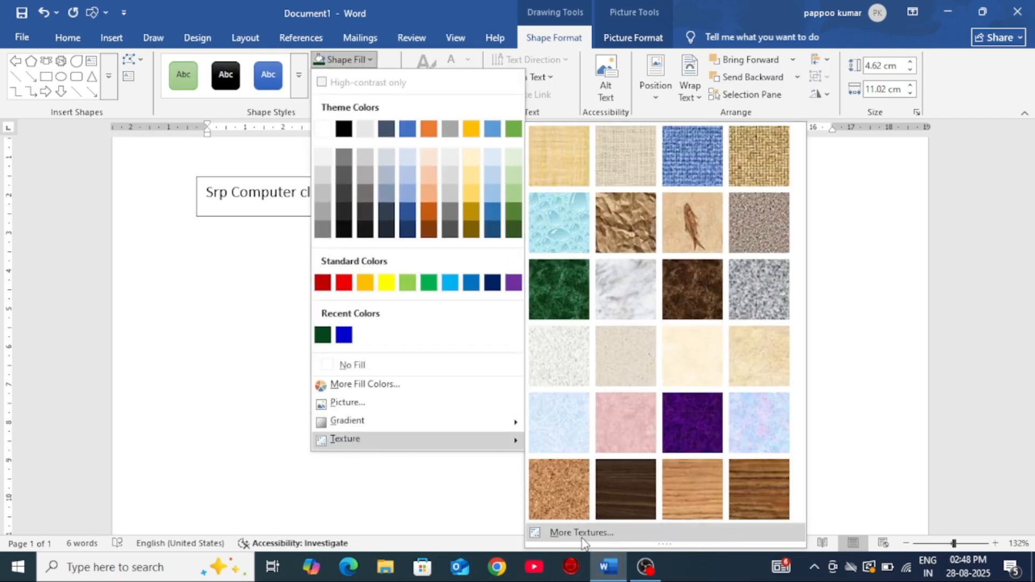
click(581, 533)
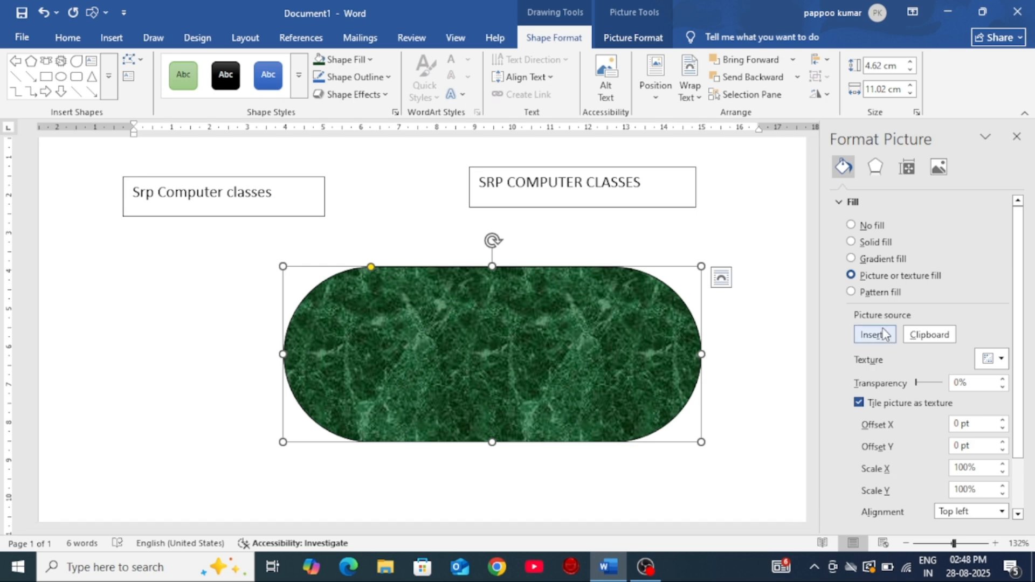
click(851, 292)
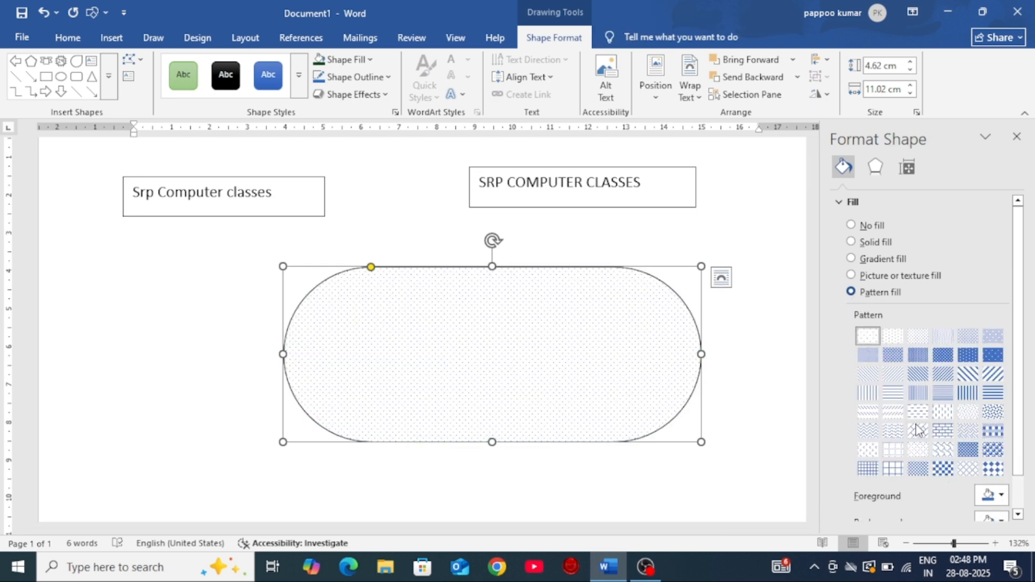
Step: Try the fine zigzag pattern, apply the solid blue pattern with small white dots to the rounded rectangle, and close the fill settings
scroll(889, 447, down, 1)
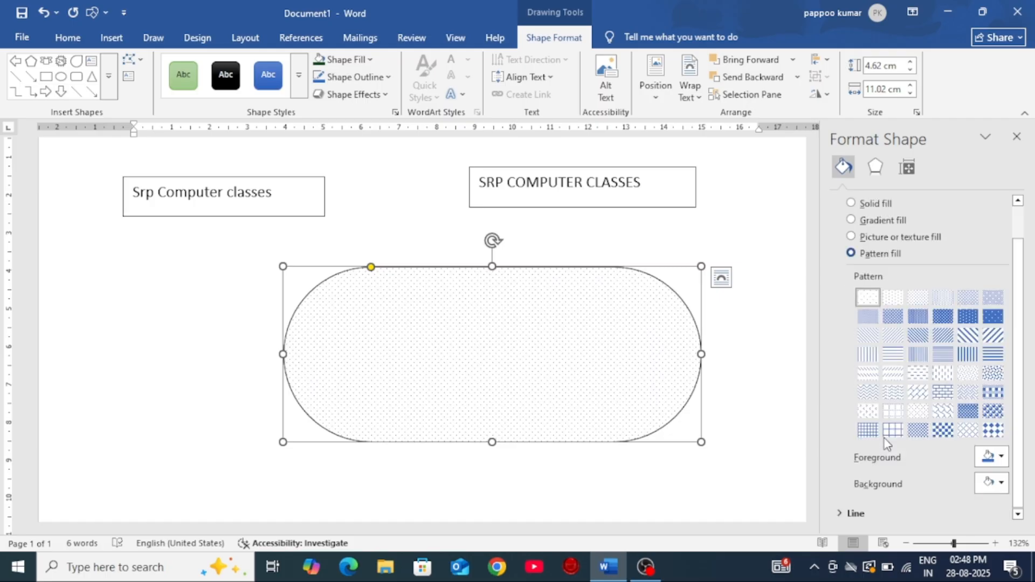
click(868, 392)
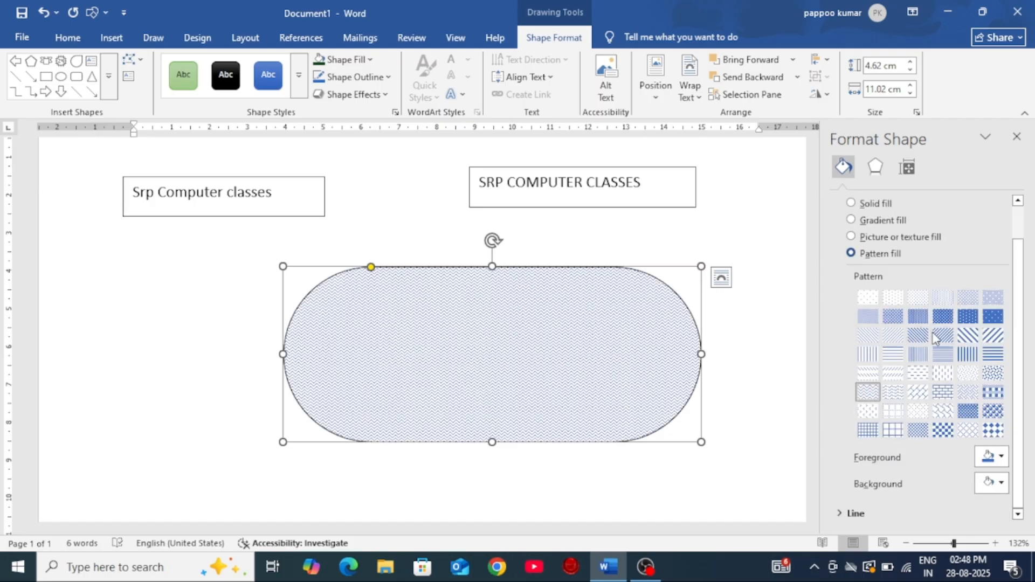
click(943, 317)
click(993, 318)
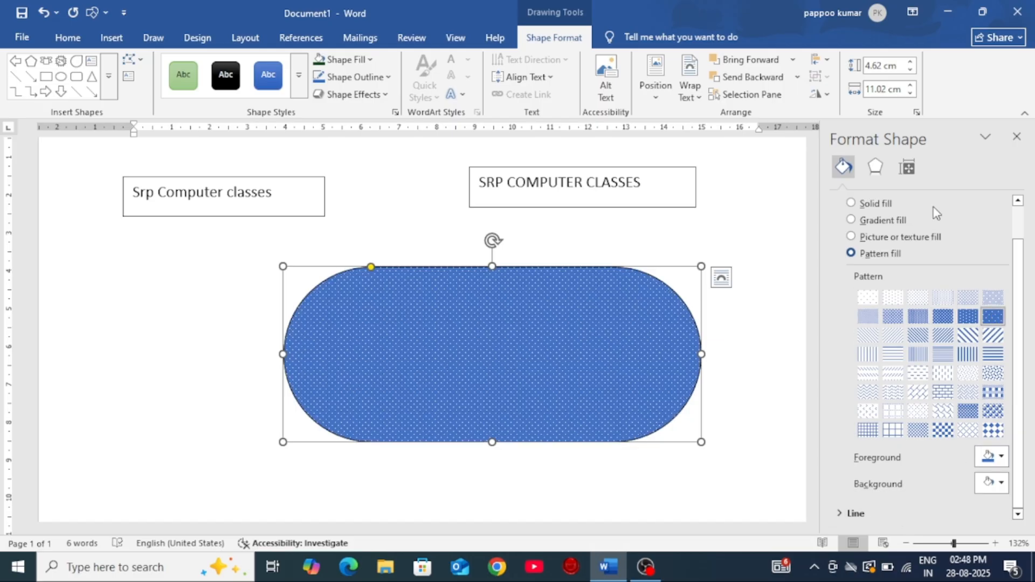
click(1016, 137)
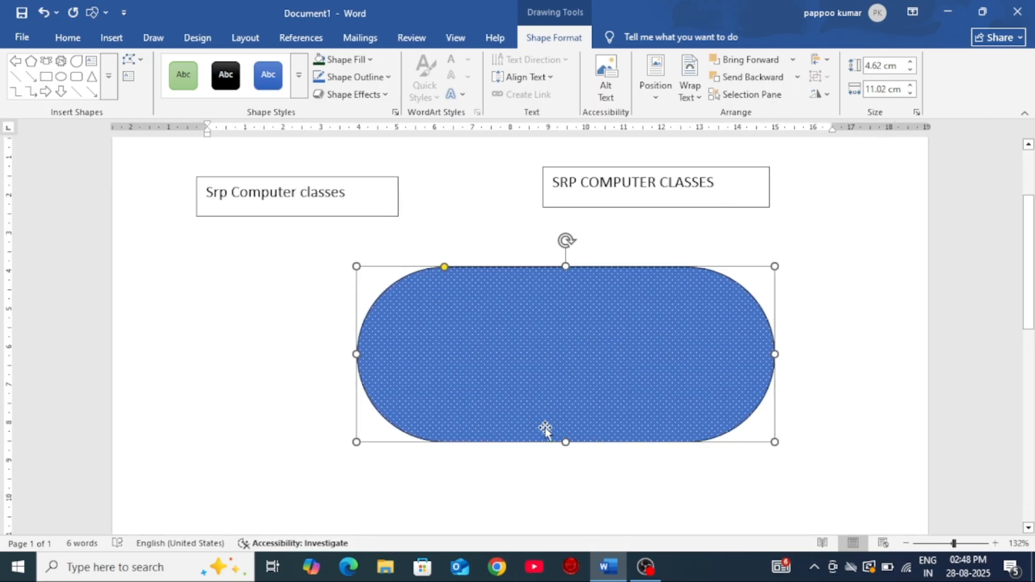
Step: Reduce the rounded rectangle's height to about 3.9 cm and remove its outline
drag(566, 442, 561, 417)
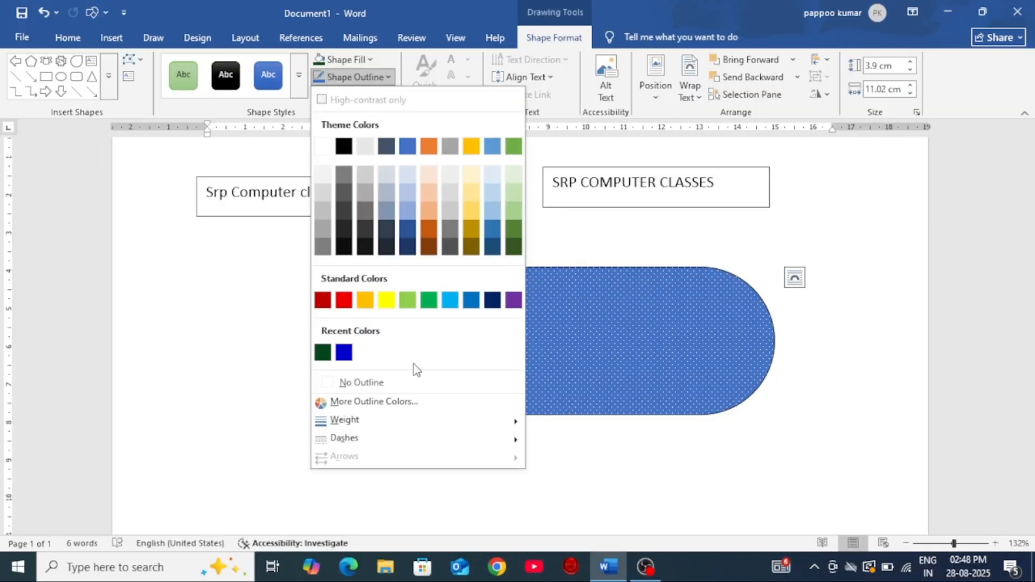
click(376, 385)
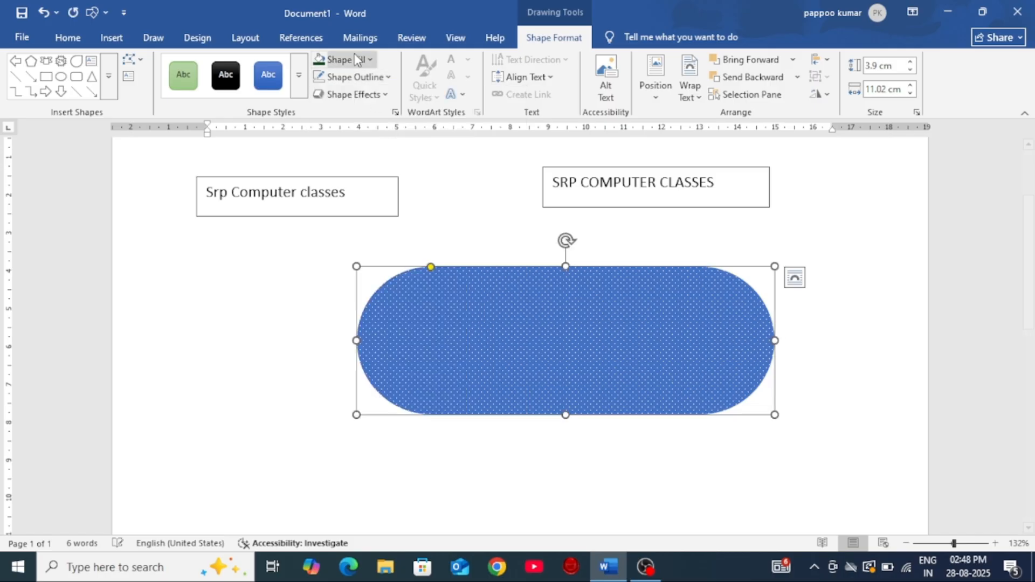
Step: Try a red outline on the rounded rectangle and replace it with a green picked from the standard color hexagon
click(358, 80)
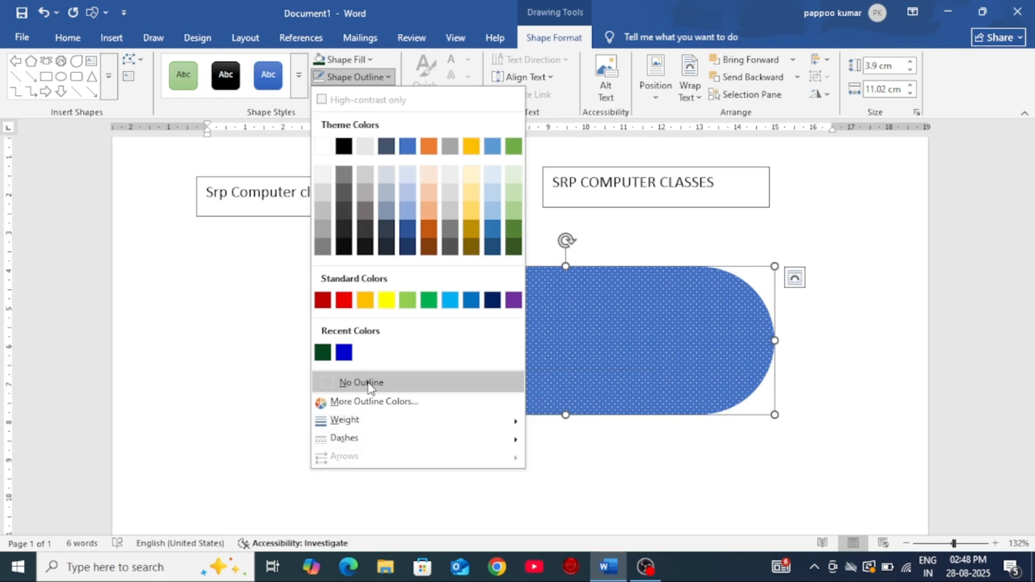
click(342, 301)
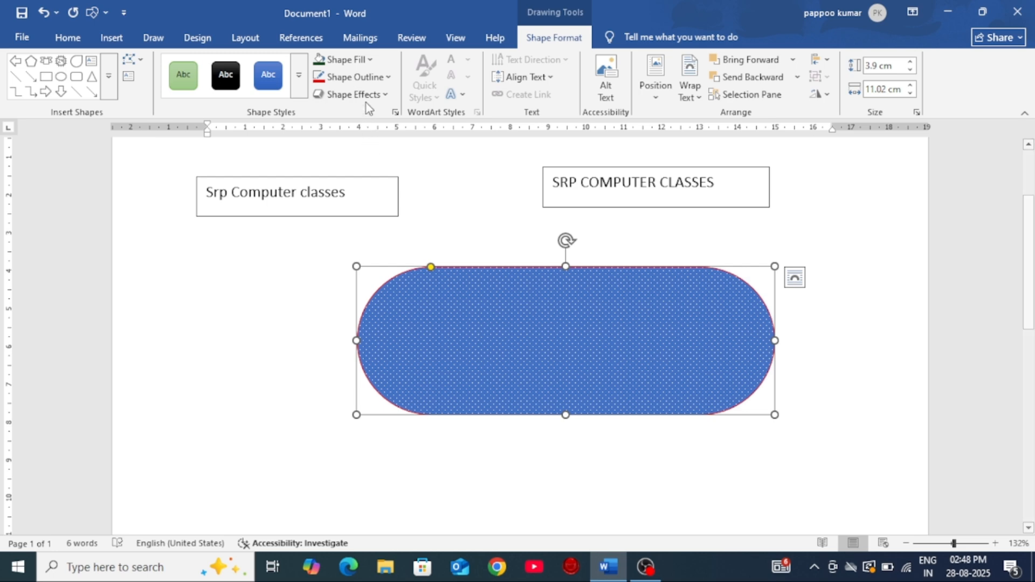
click(358, 77)
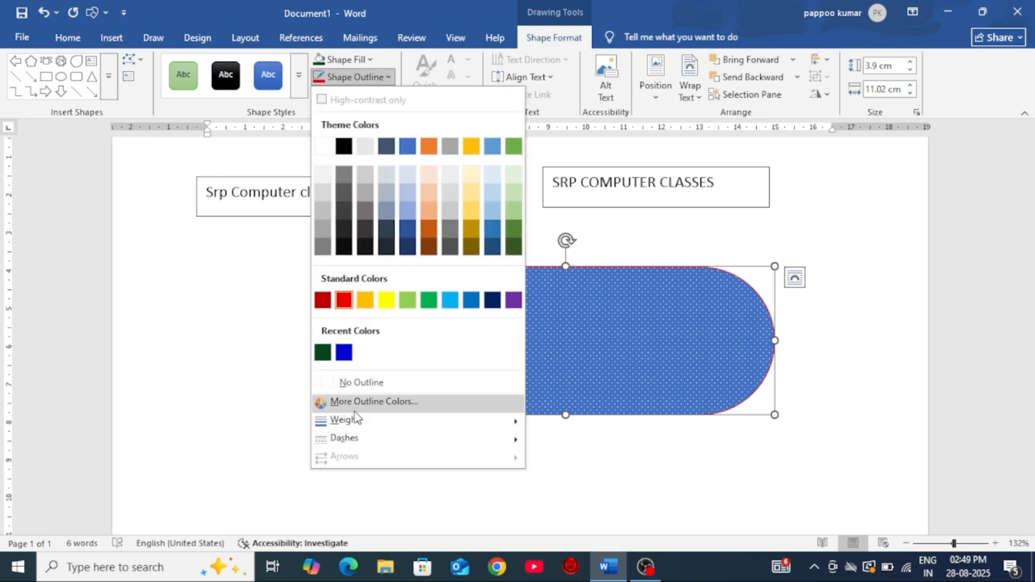
click(364, 402)
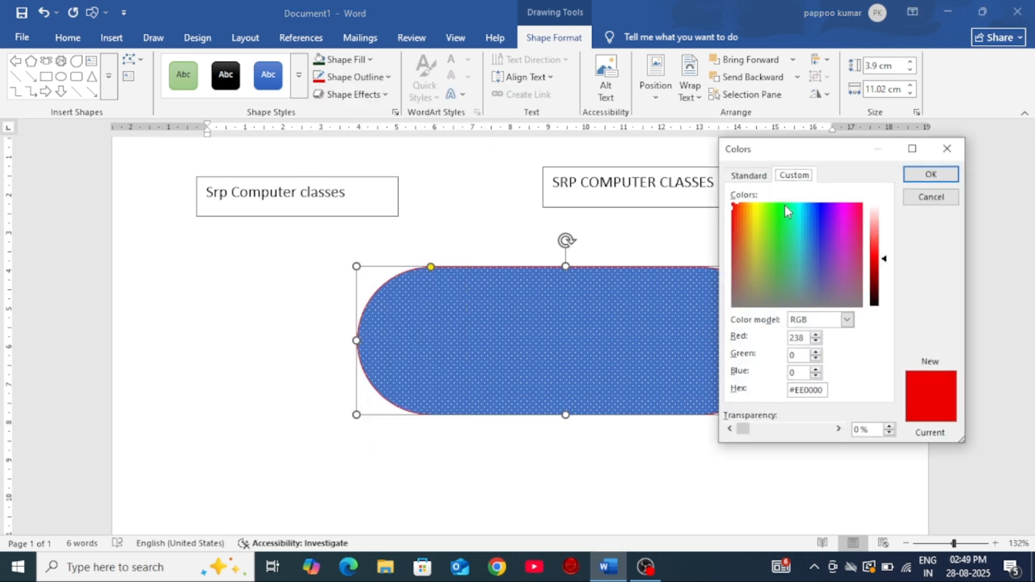
click(751, 177)
click(793, 178)
click(751, 177)
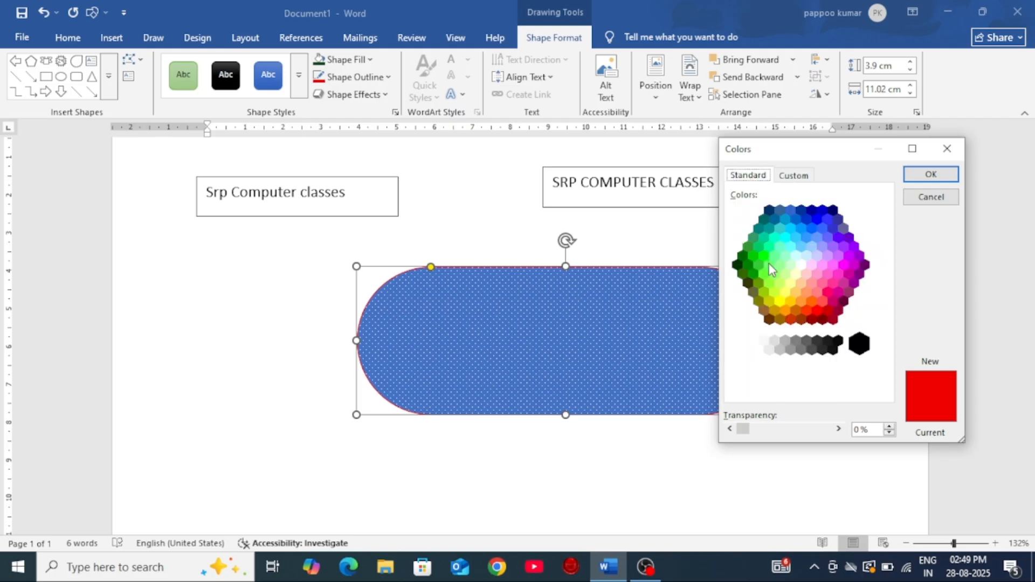
click(748, 265)
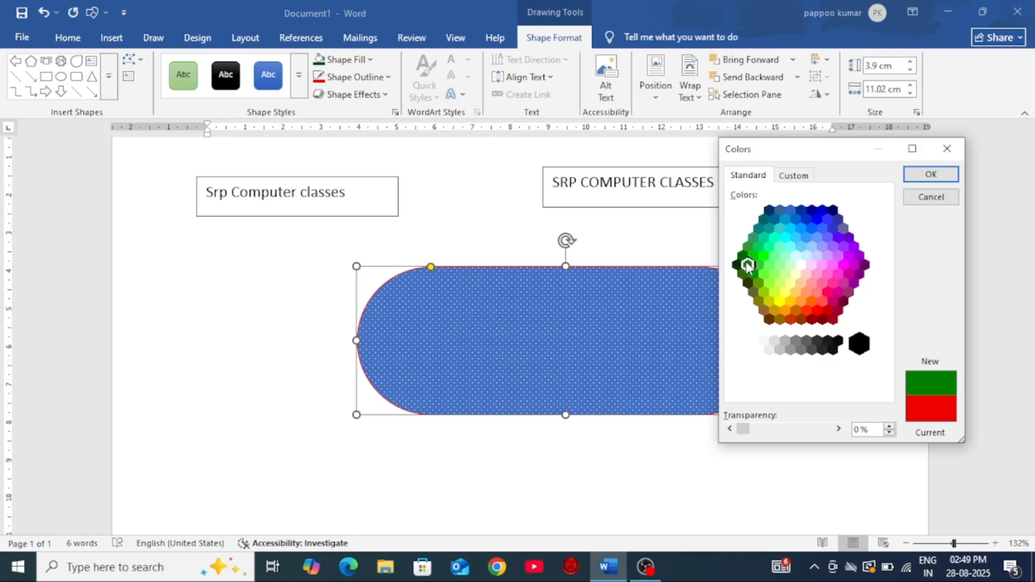
click(927, 175)
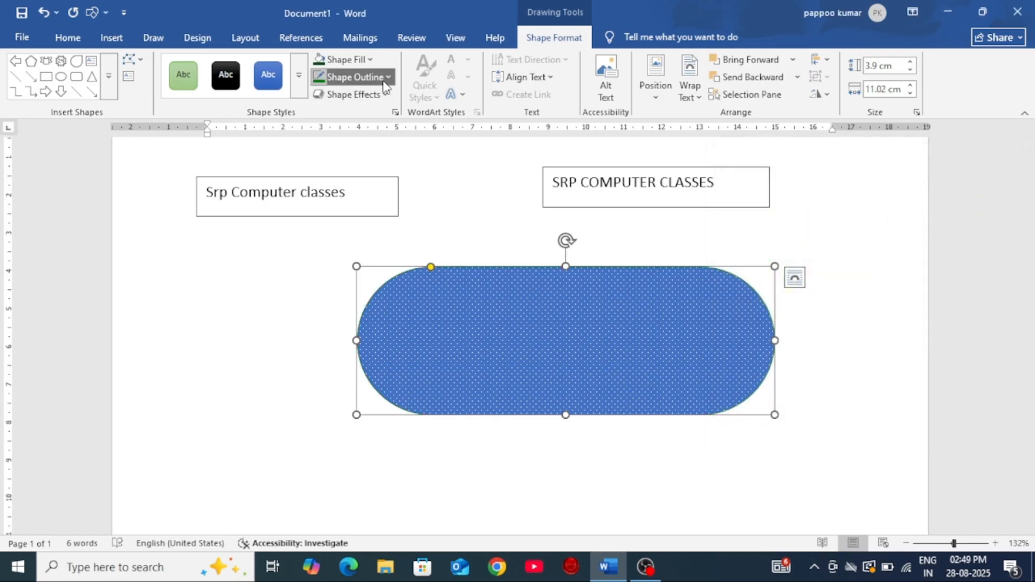
Step: Set the rounded rectangle's outline weight to 4½ pt and recolor it with the darkest shade of the light gray theme color
click(355, 77)
mouse_move(370, 424)
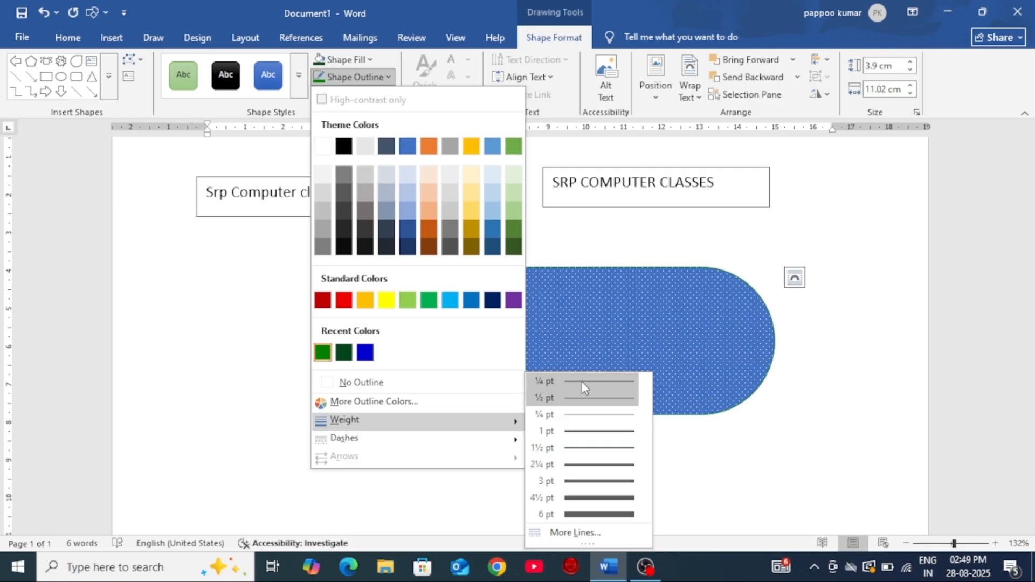
click(593, 498)
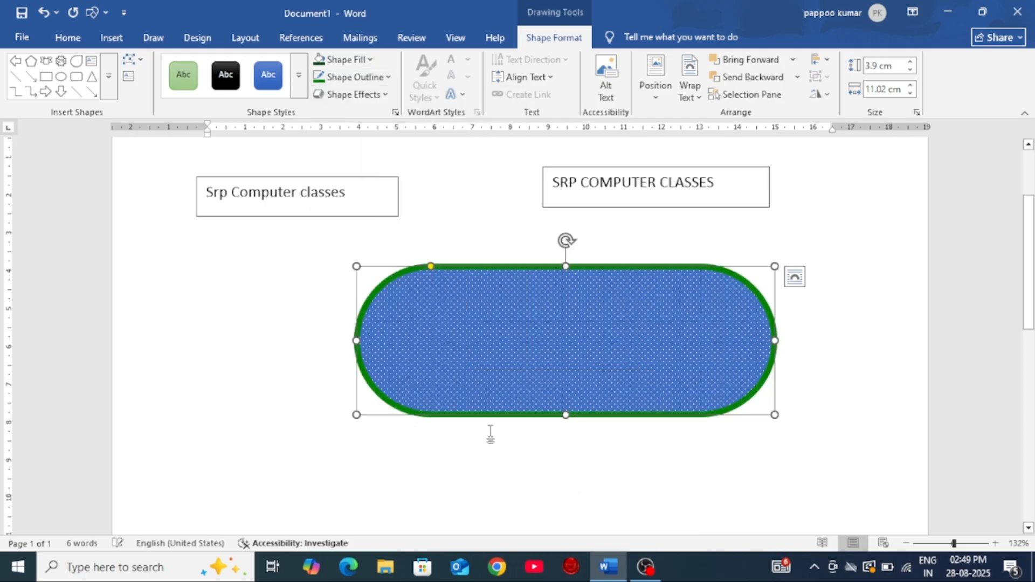
click(375, 80)
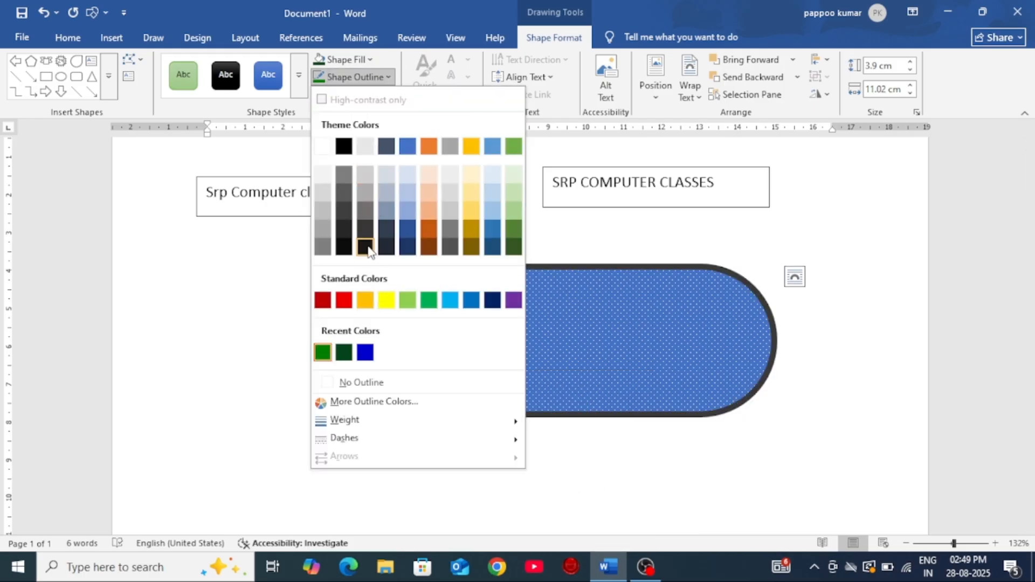
click(367, 249)
click(377, 276)
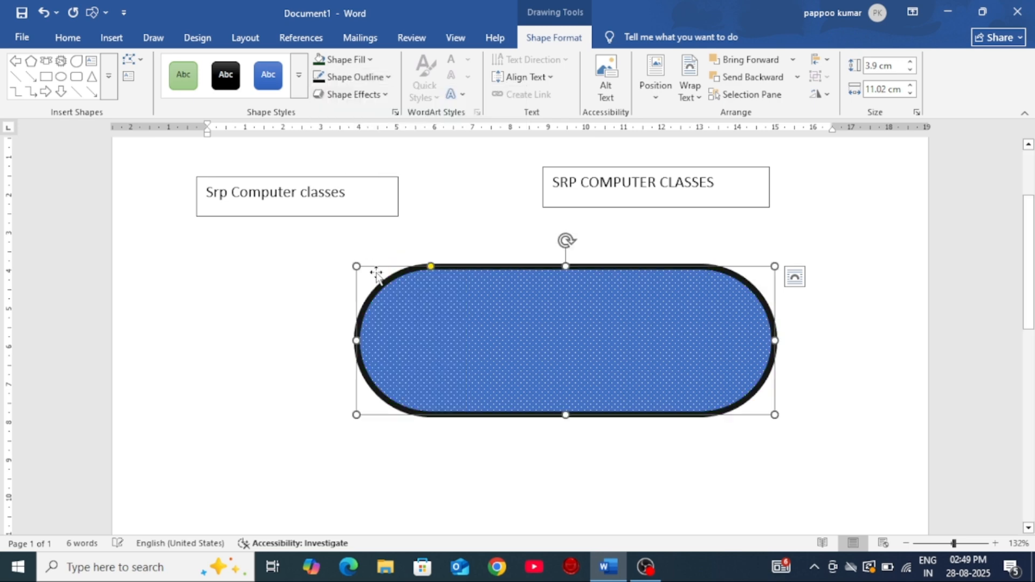
Step: Apply the first dotted dash style to the rounded rectangle's outline and remove the outline
click(376, 81)
mouse_move(361, 445)
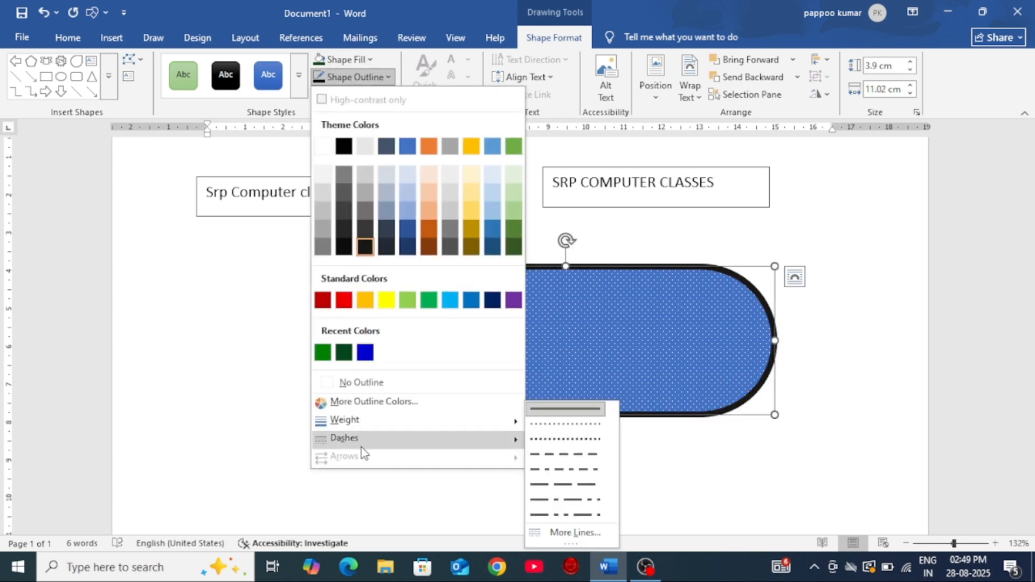
click(555, 425)
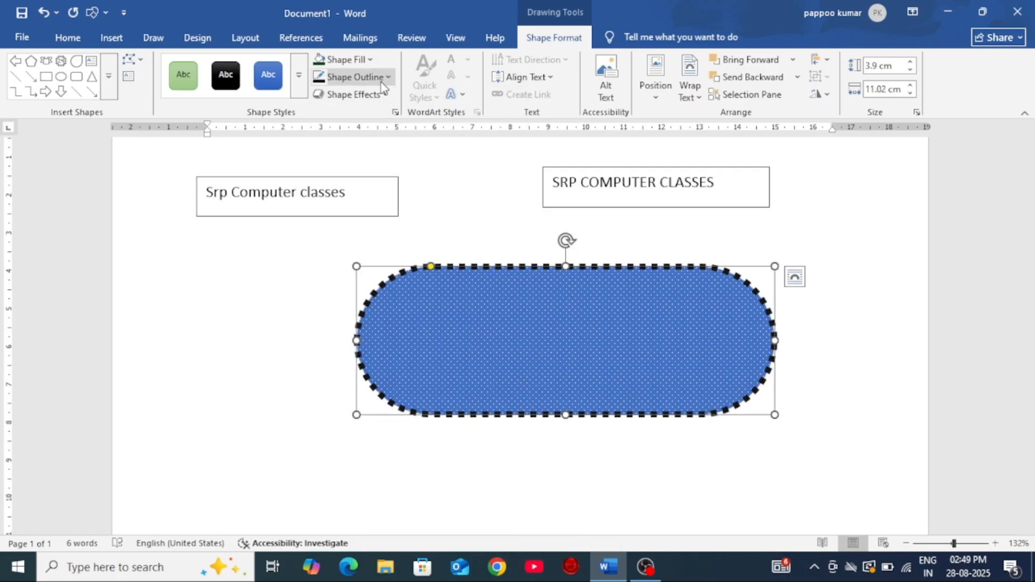
click(354, 77)
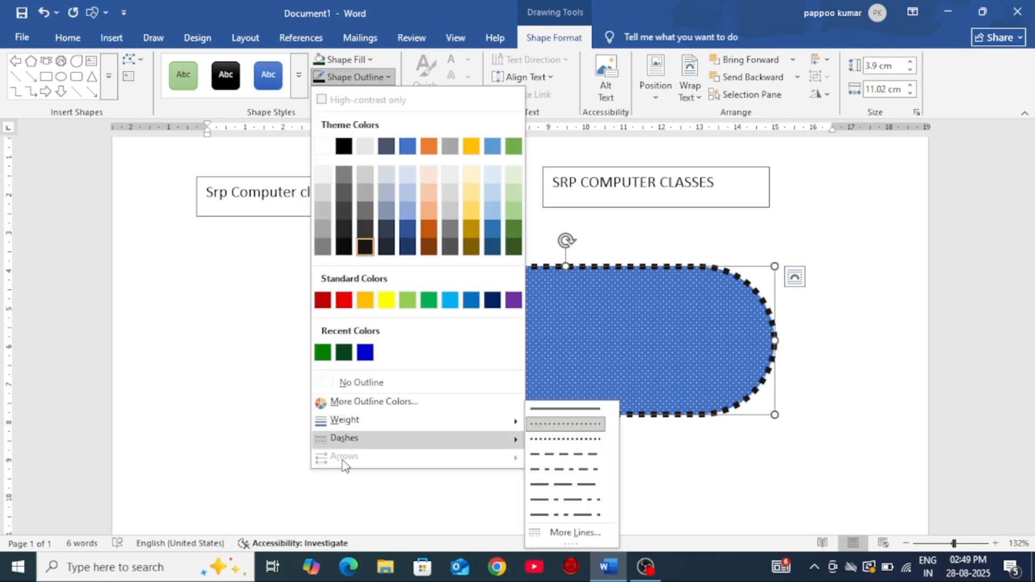
click(379, 383)
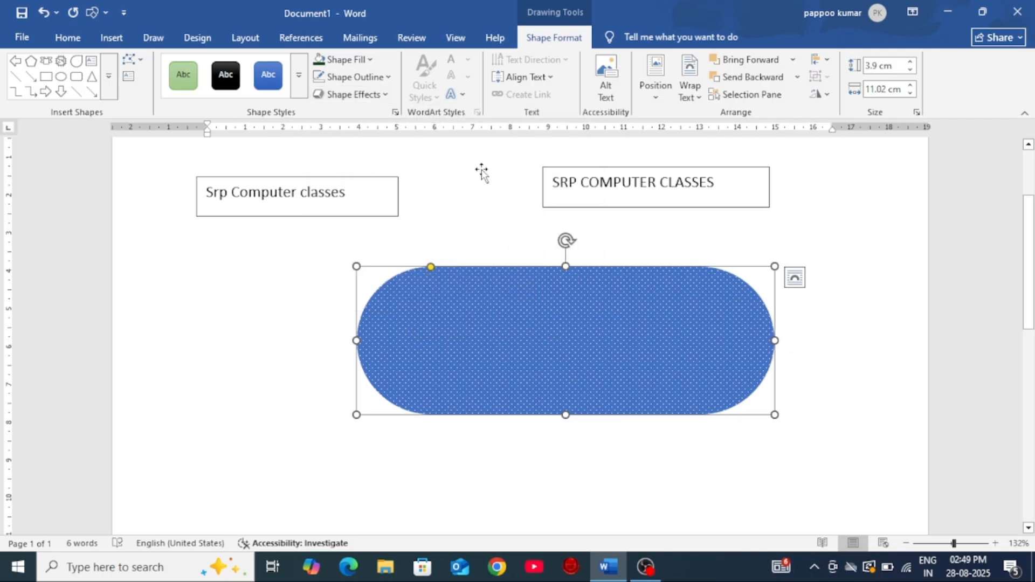
Step: Apply the last 3-D preset effect to the rounded rectangle and give it a red outline
click(349, 95)
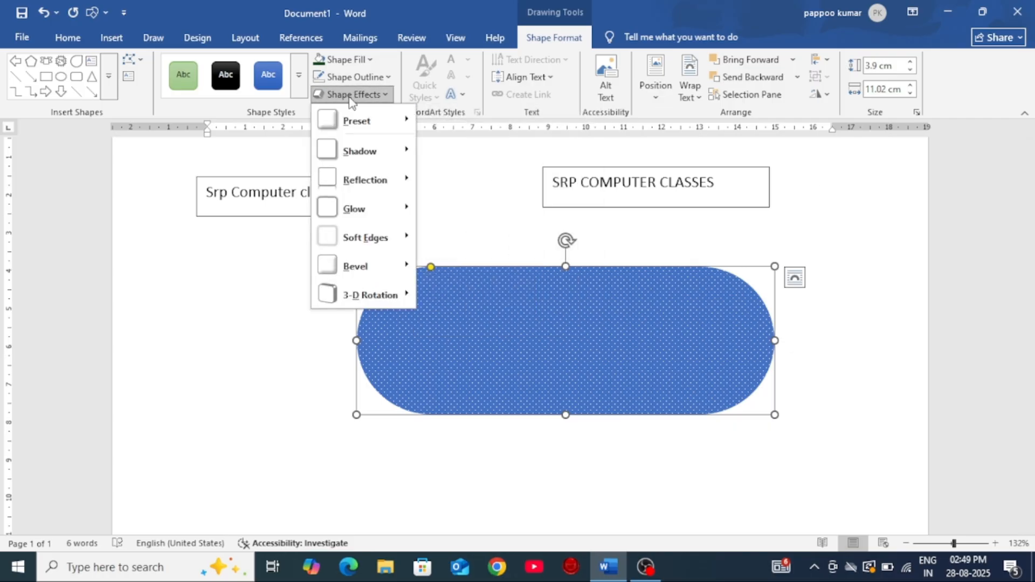
mouse_move(355, 123)
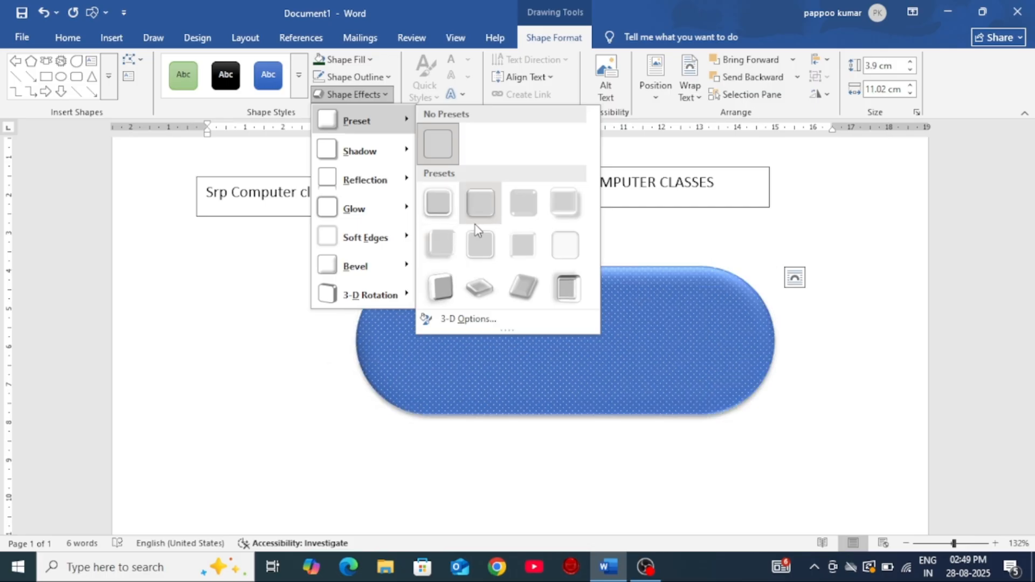
click(573, 288)
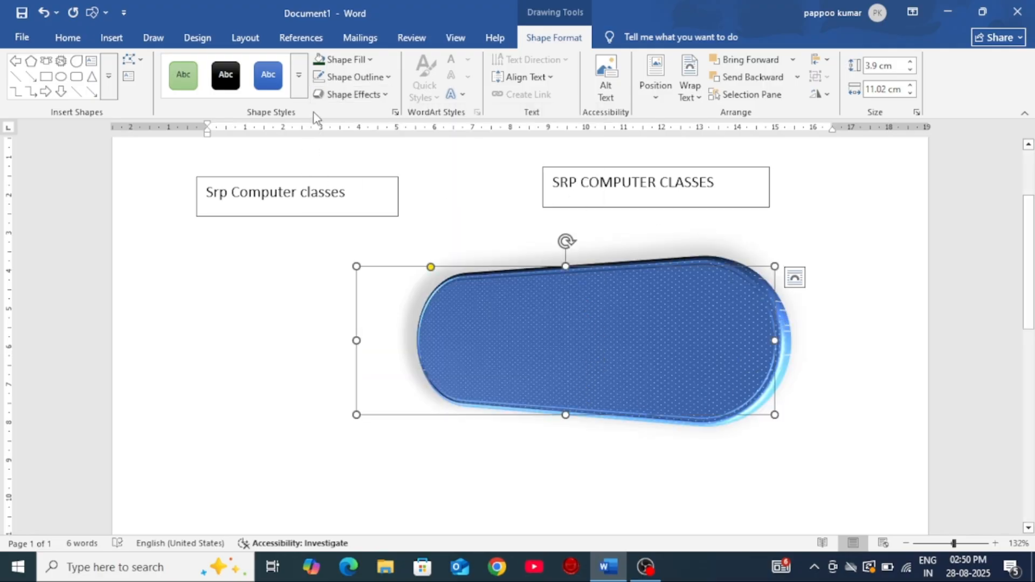
click(358, 77)
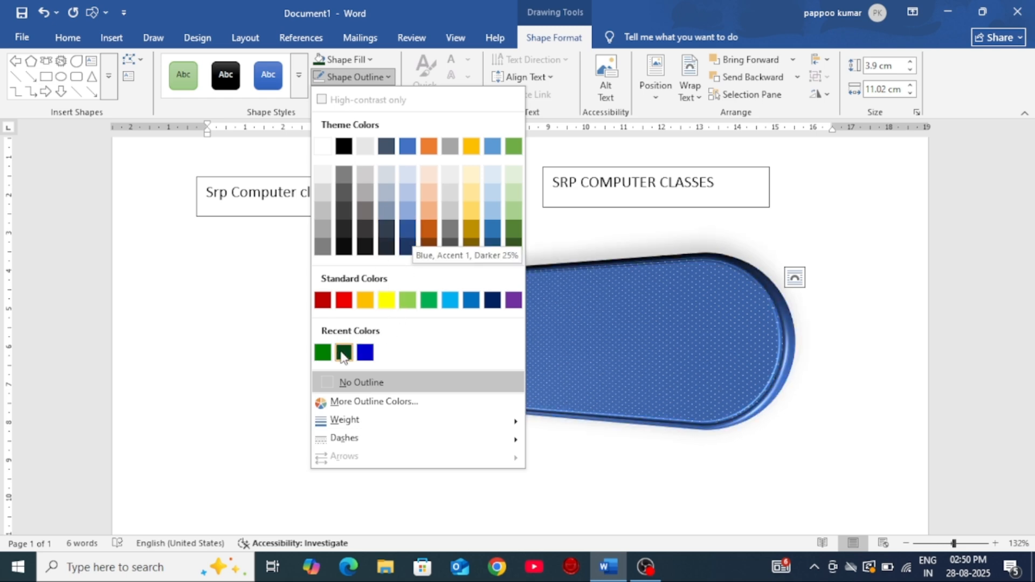
click(345, 299)
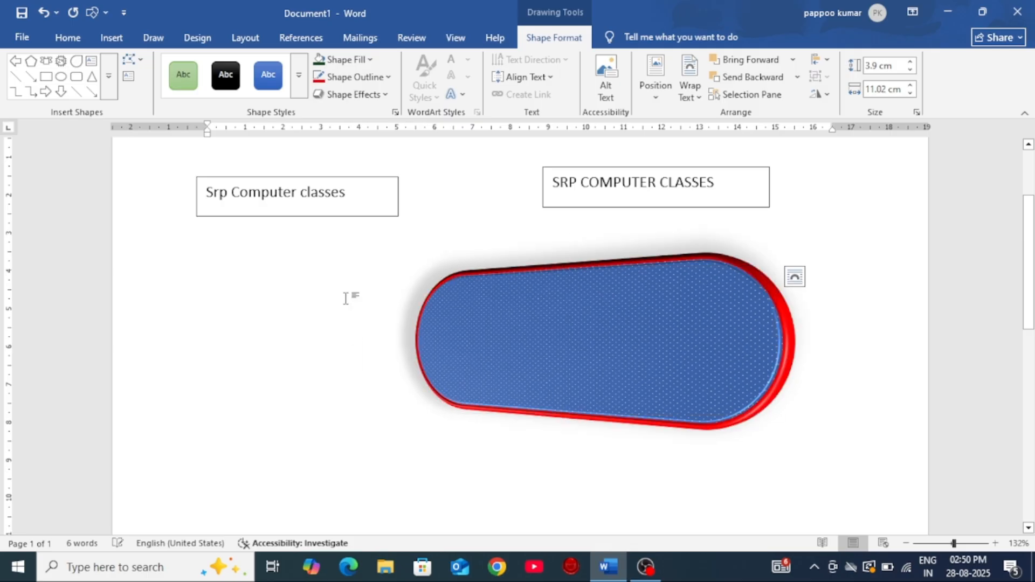
Step: Try the tilted 3-D preset that starts the last preset row on the rounded rectangle and clear the preset effect
click(372, 95)
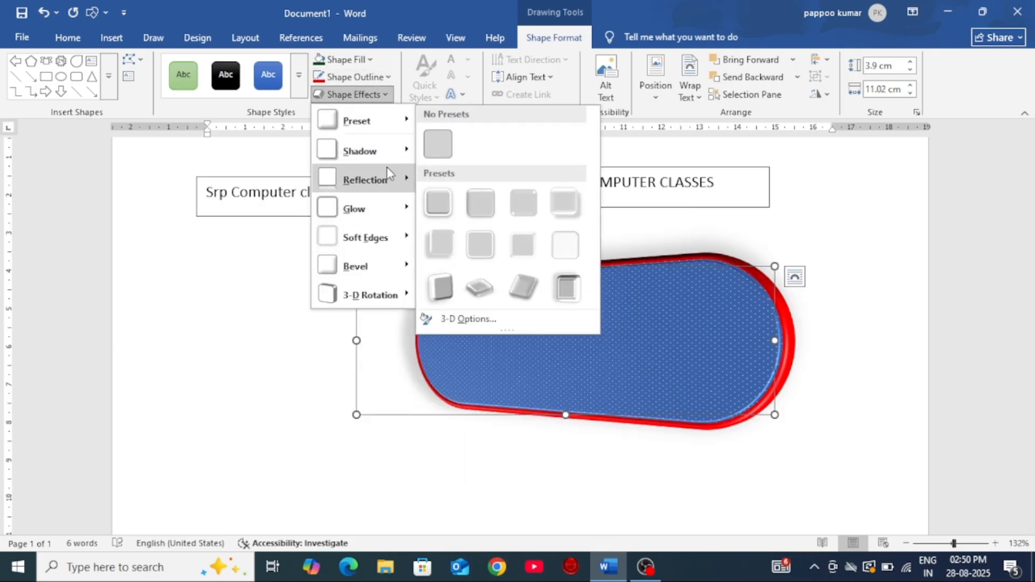
click(450, 285)
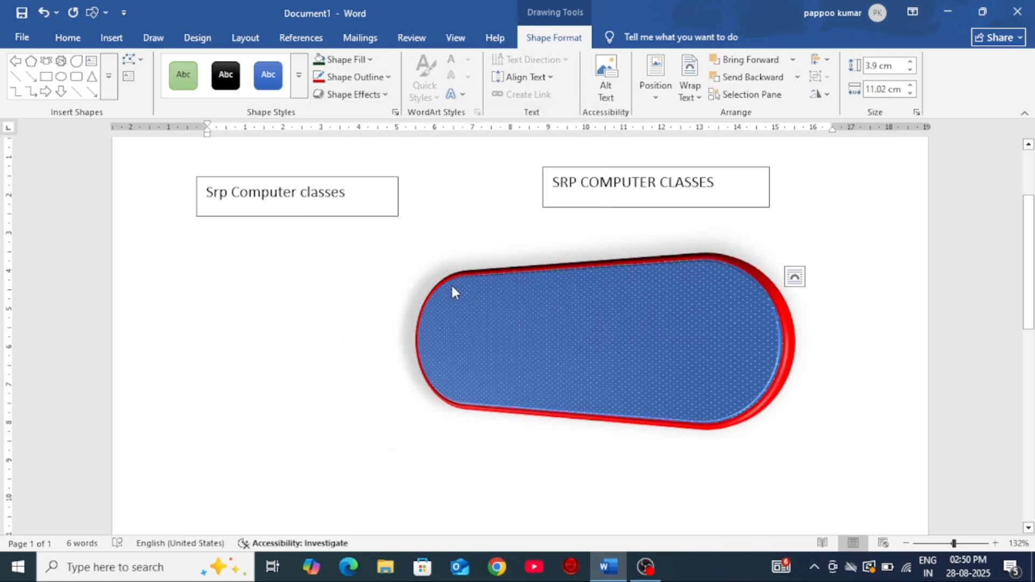
click(383, 96)
mouse_move(372, 120)
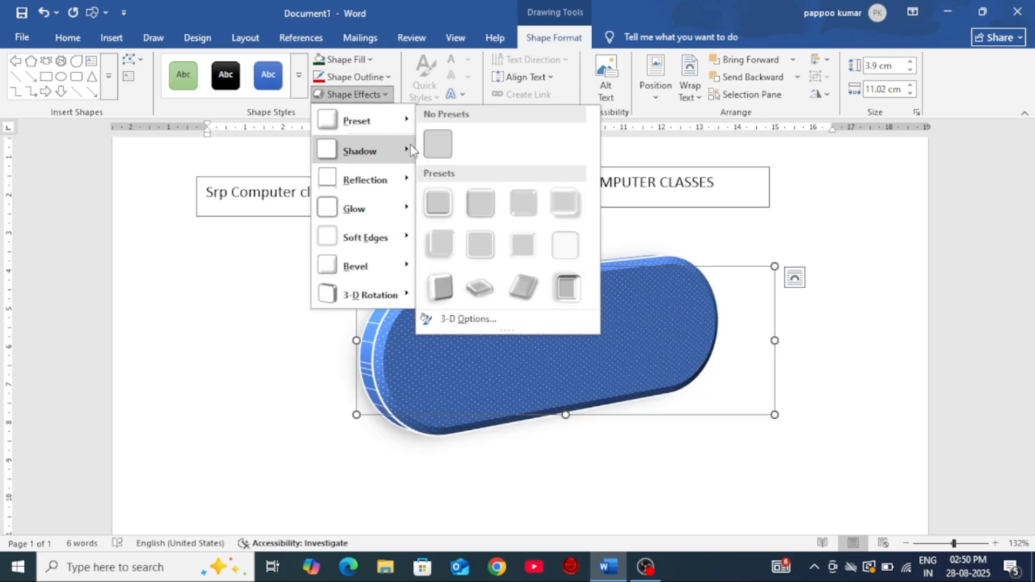
click(442, 155)
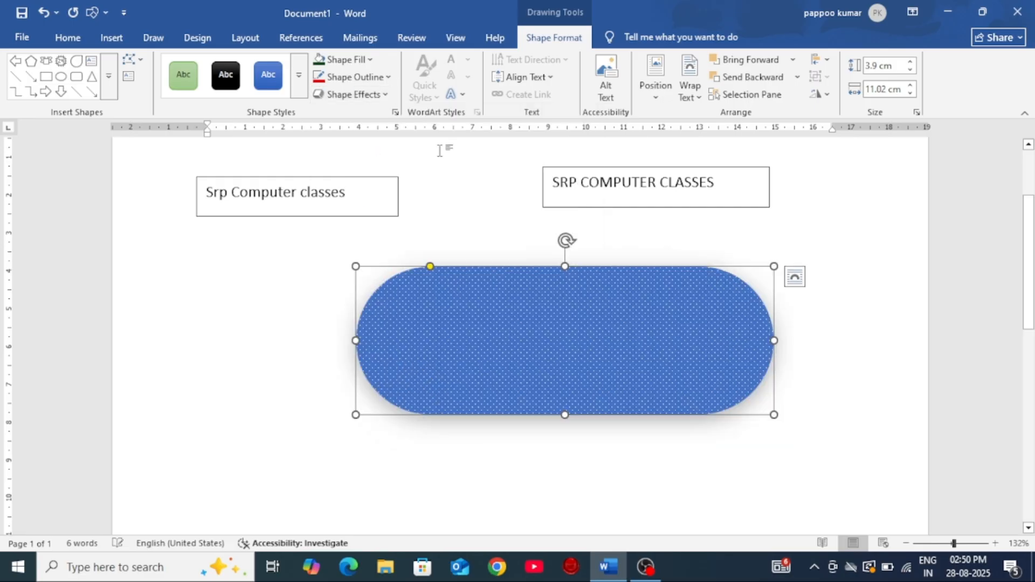
Step: Preview the shadow effects and apply the outer shadow offset to the right to the rounded rectangle
click(376, 100)
mouse_move(395, 153)
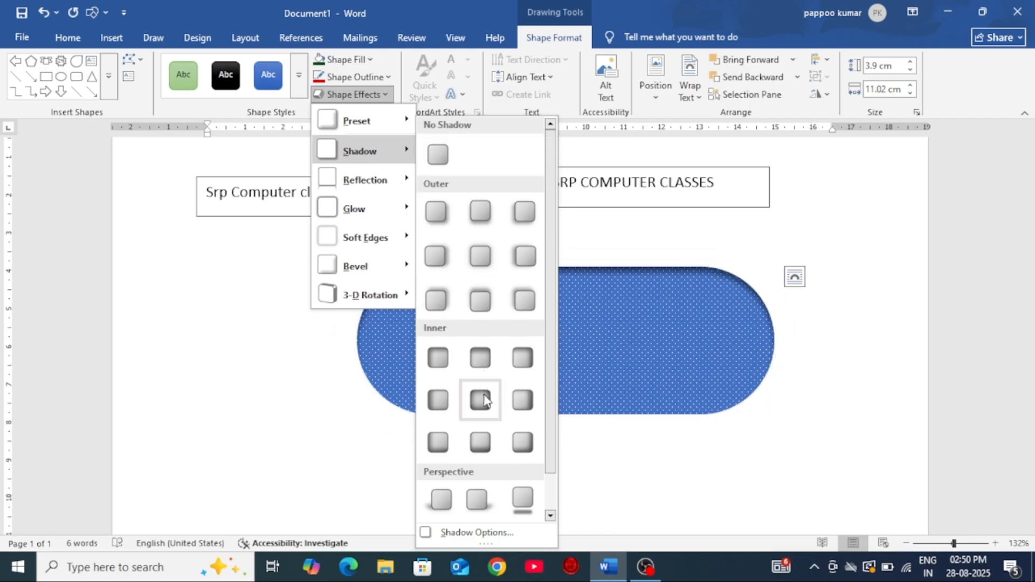
scroll(482, 413, down, 1)
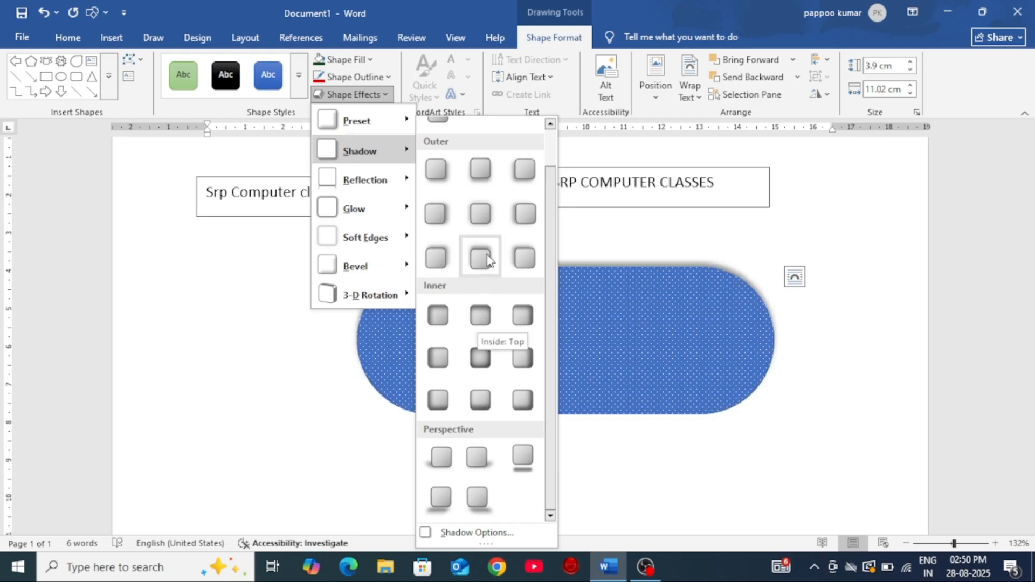
click(439, 212)
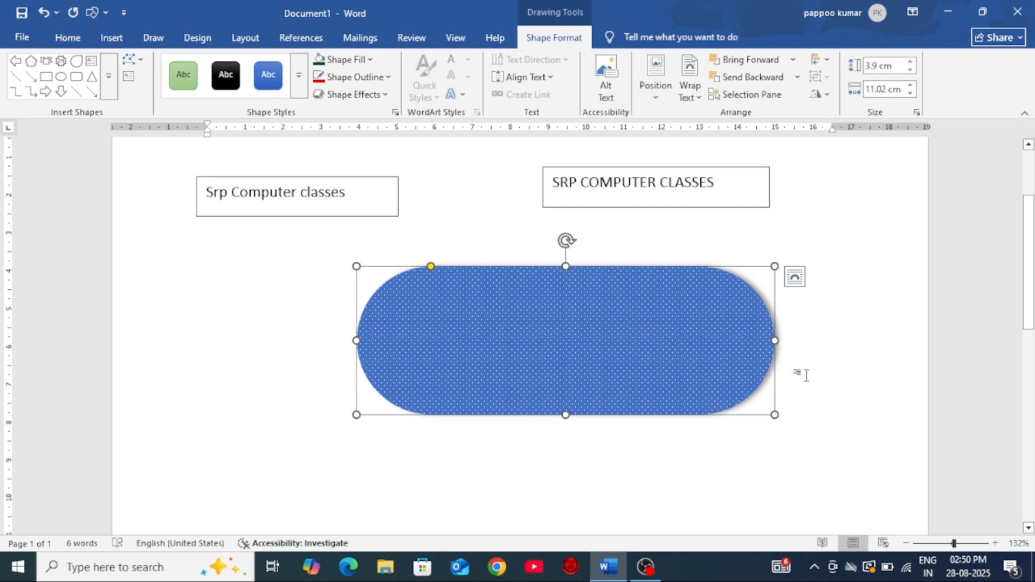
Step: Open the detailed shadow settings, color the rounded rectangle's shadow red and set its transparency to 34%
click(377, 96)
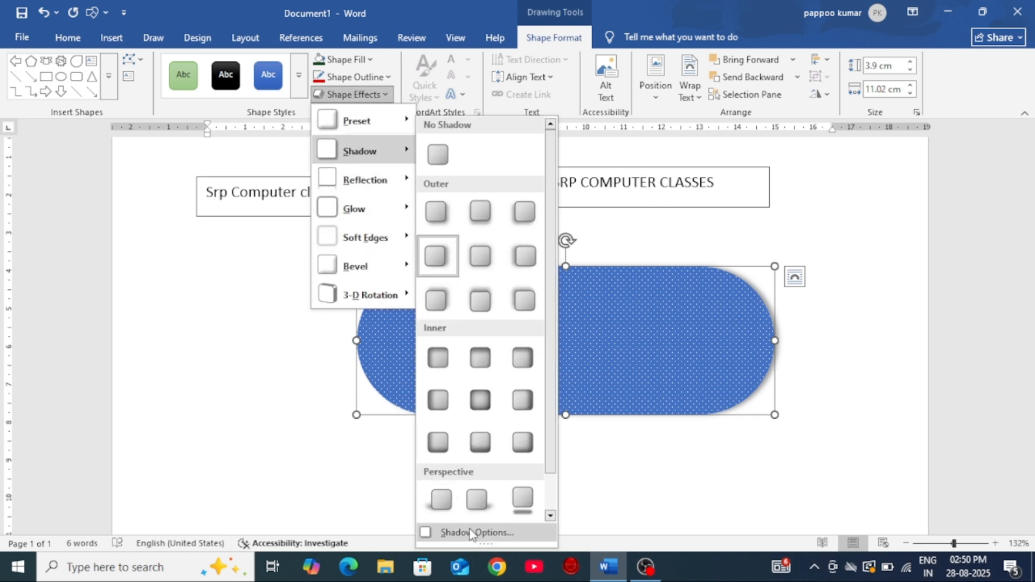
click(472, 533)
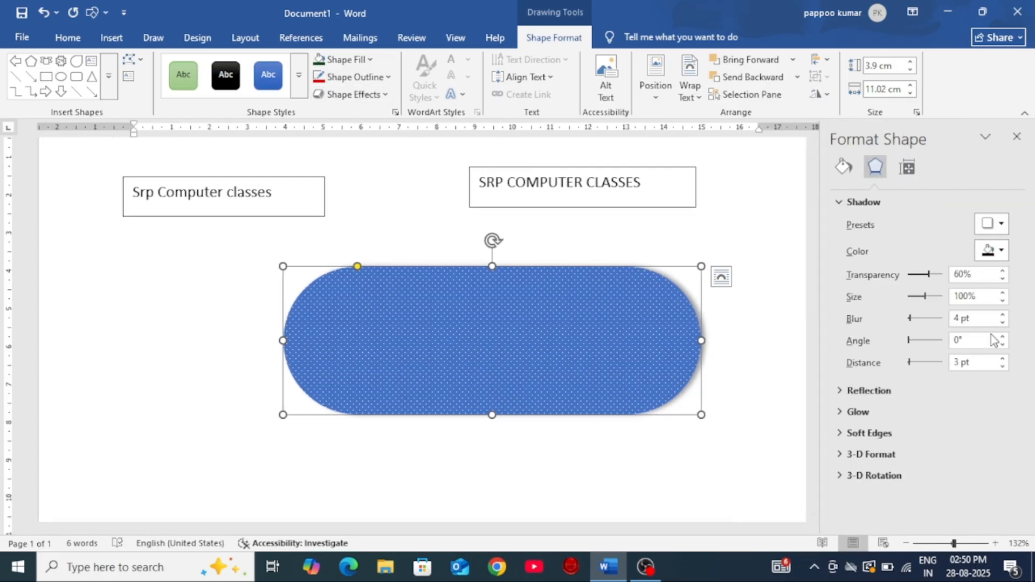
click(1001, 251)
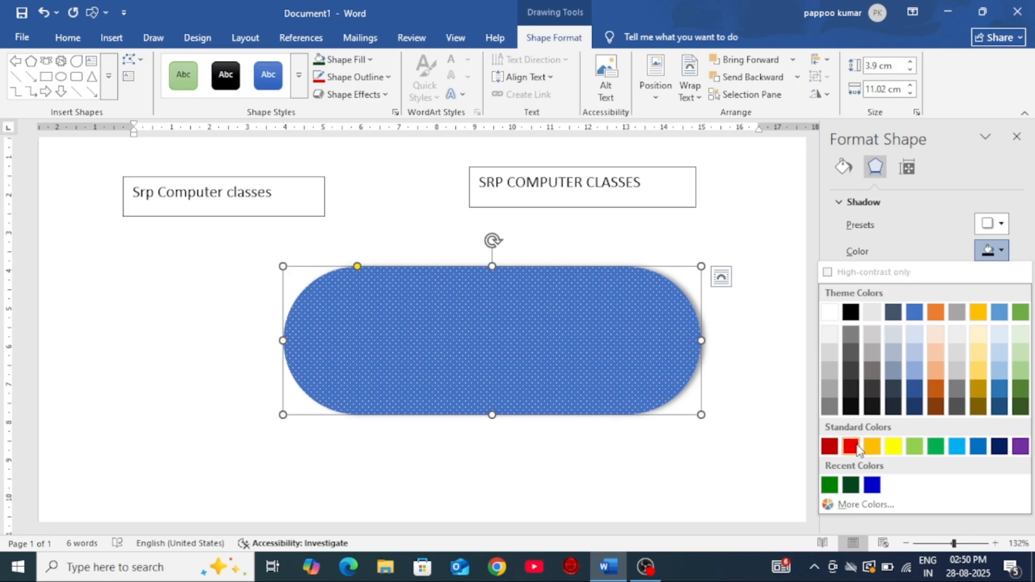
click(851, 447)
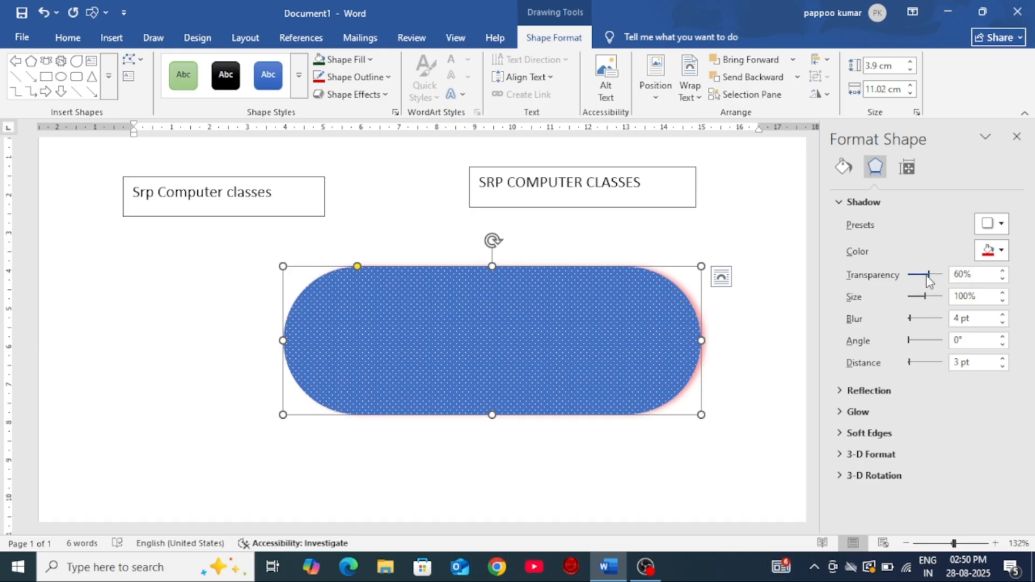
mouse_move(928, 275)
mouse_down()
mouse_move(908, 279)
mouse_move(945, 282)
mouse_move(919, 279)
mouse_up()
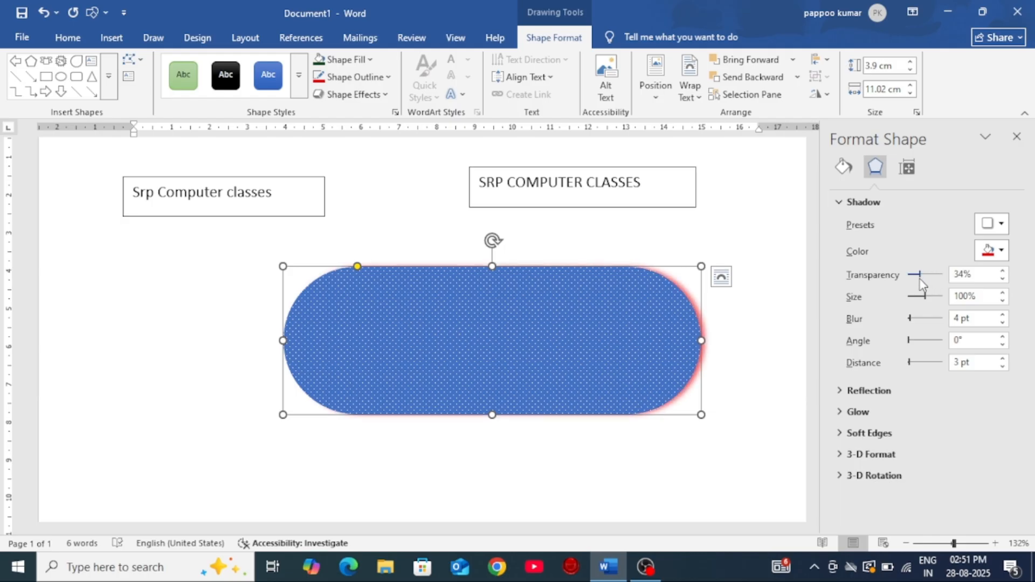
Step: Set the shadow's size to 111%, blur to 26 pt, angle to 90° and distance to 7 pt, and close the shape settings
drag(925, 303, 928, 303)
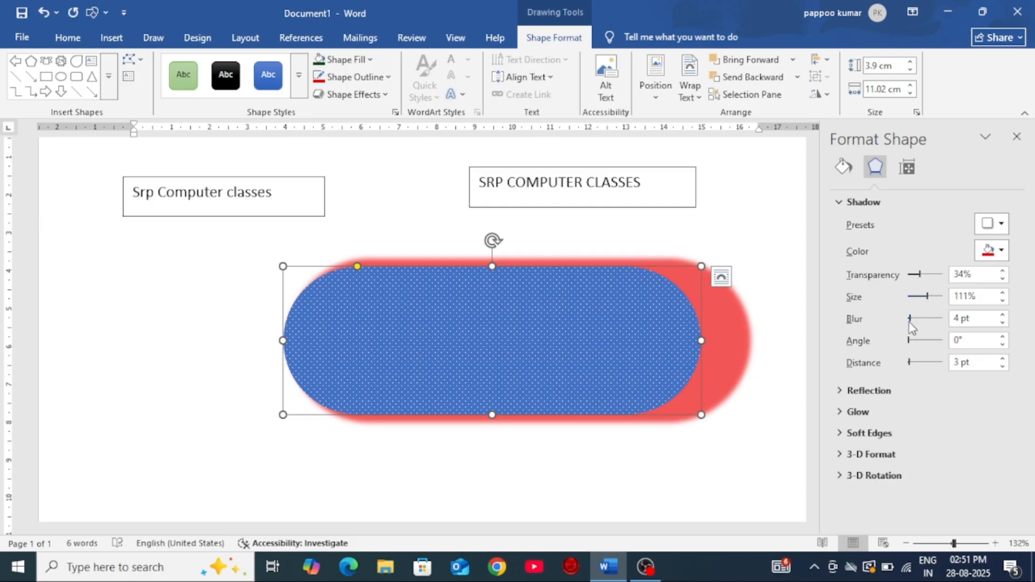
mouse_move(917, 324)
mouse_down()
mouse_move(927, 325)
mouse_move(916, 322)
mouse_up()
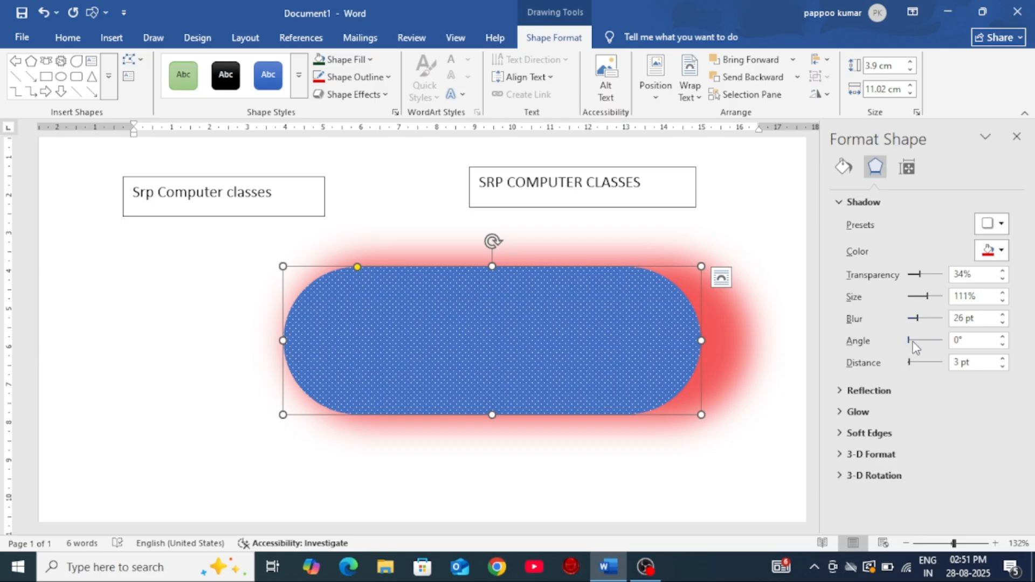
drag(909, 341, 913, 368)
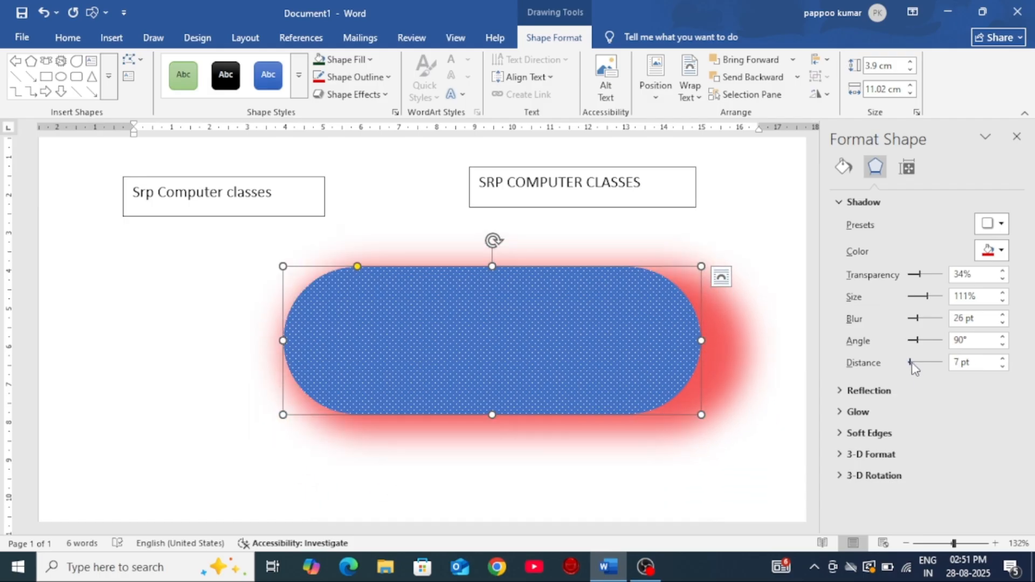
click(1016, 137)
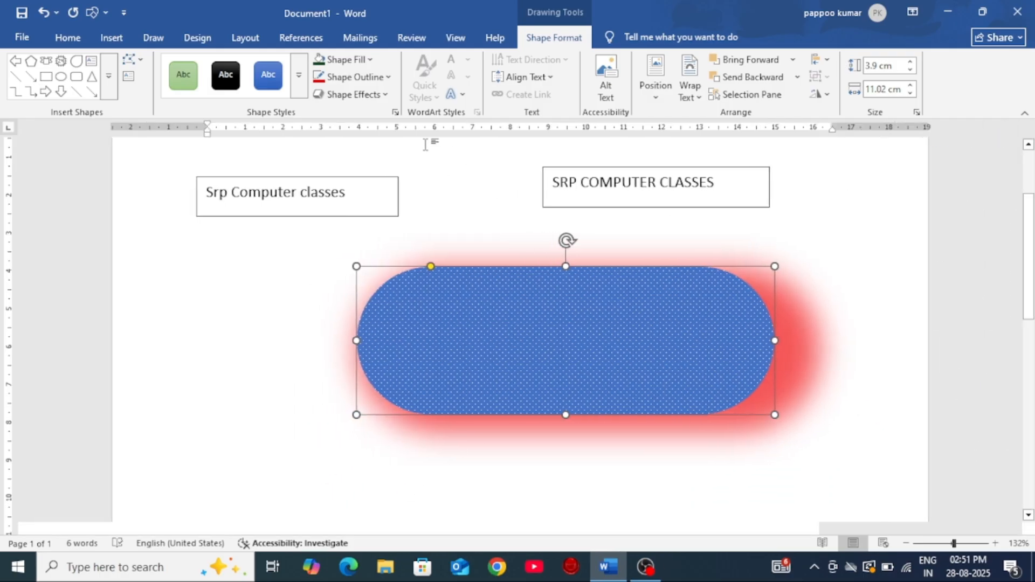
Step: Remove the shadow effect from the rounded rectangle
click(384, 96)
mouse_move(373, 153)
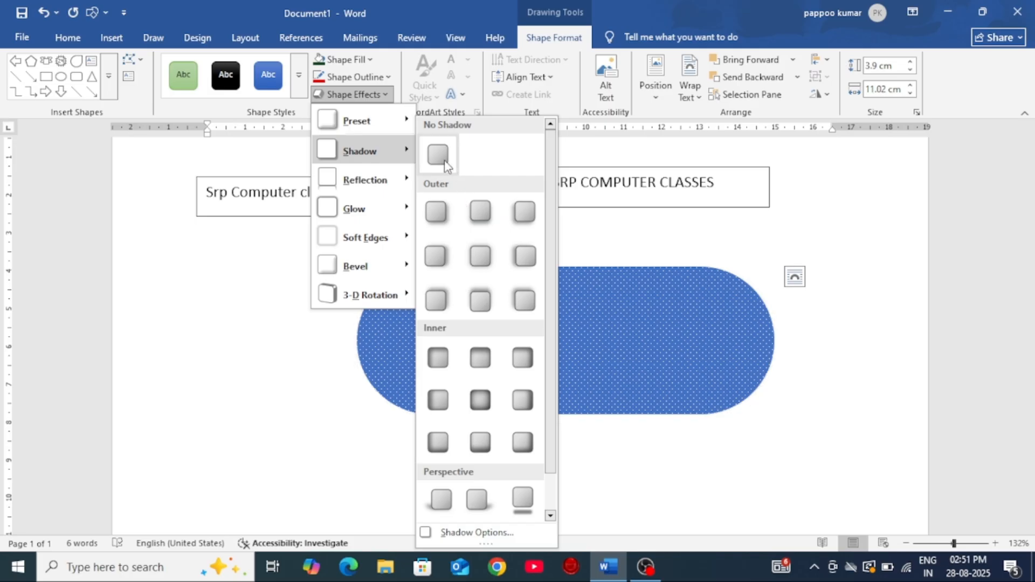
click(443, 162)
Step: Preview the reflection variations and apply the full, touching reflection to the rounded rectangle
click(384, 96)
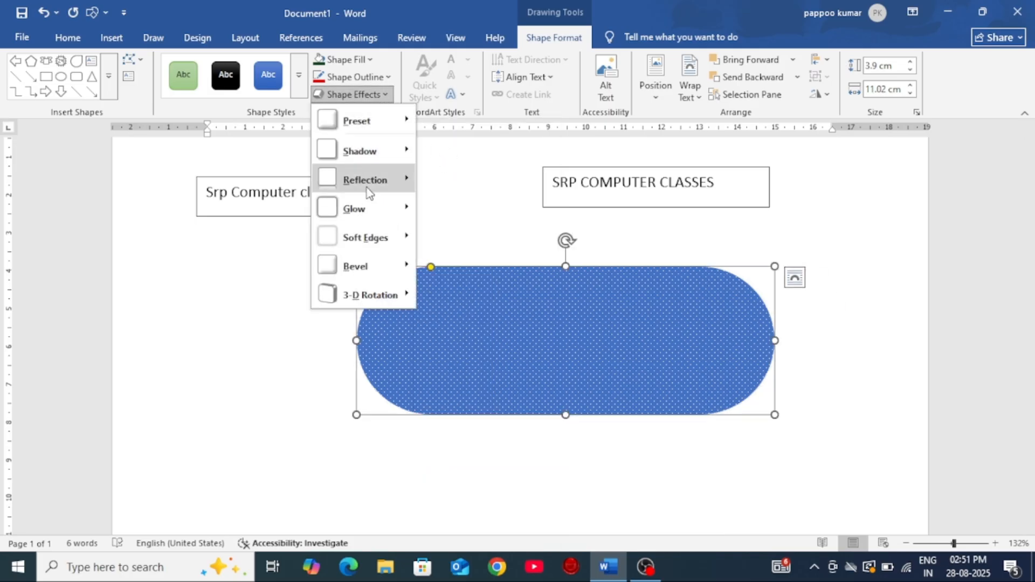
mouse_move(369, 196)
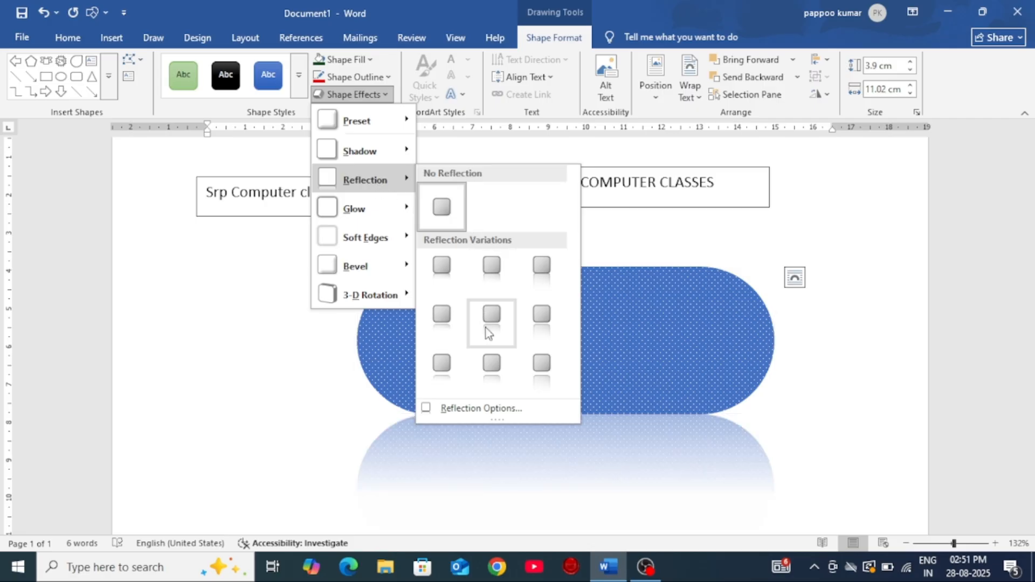
click(540, 272)
scroll(790, 326, down, 5)
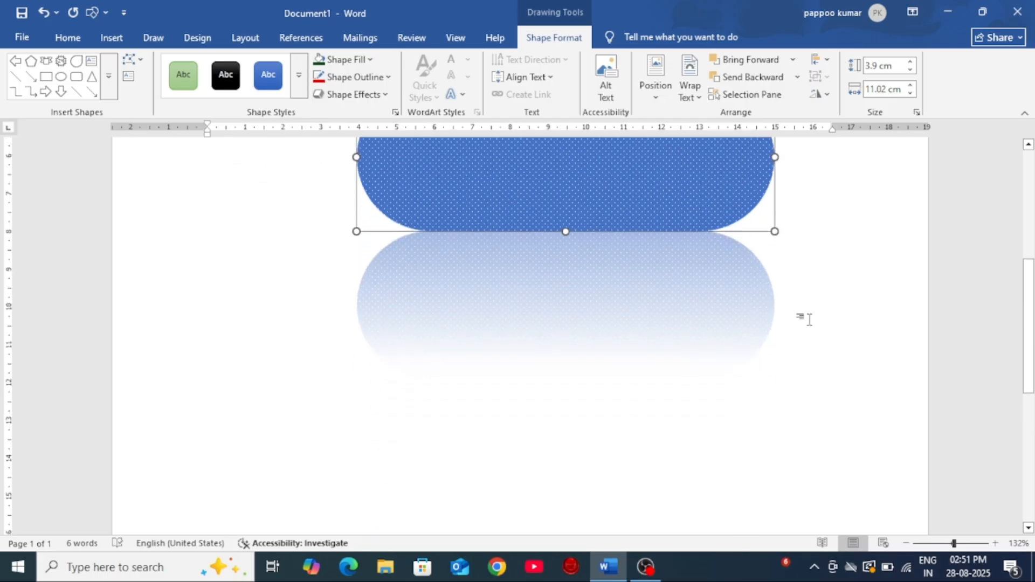
scroll(560, 191, up, 3)
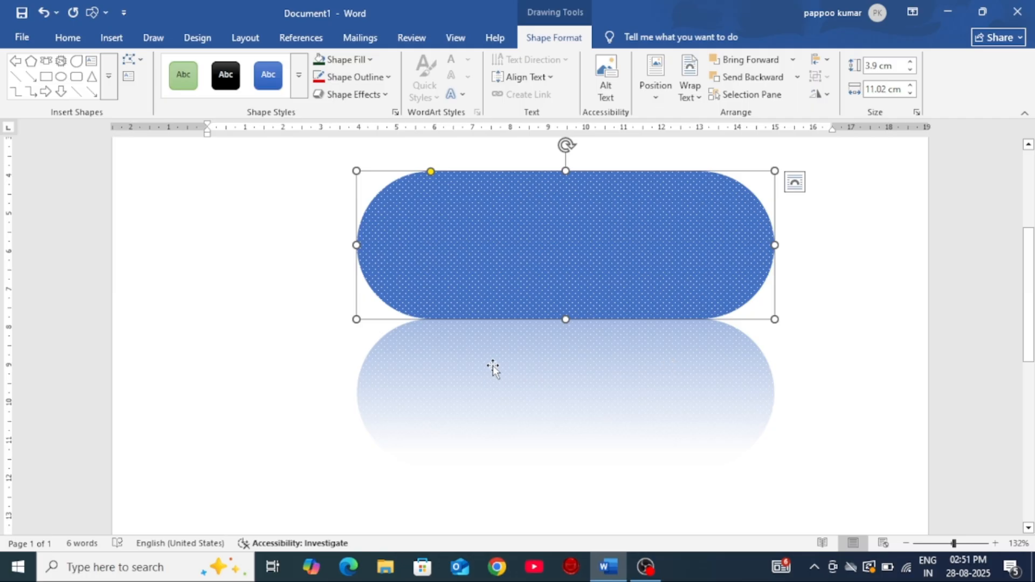
Step: Open the detailed reflection settings and color the rounded rectangle's shadow dark blue
click(366, 95)
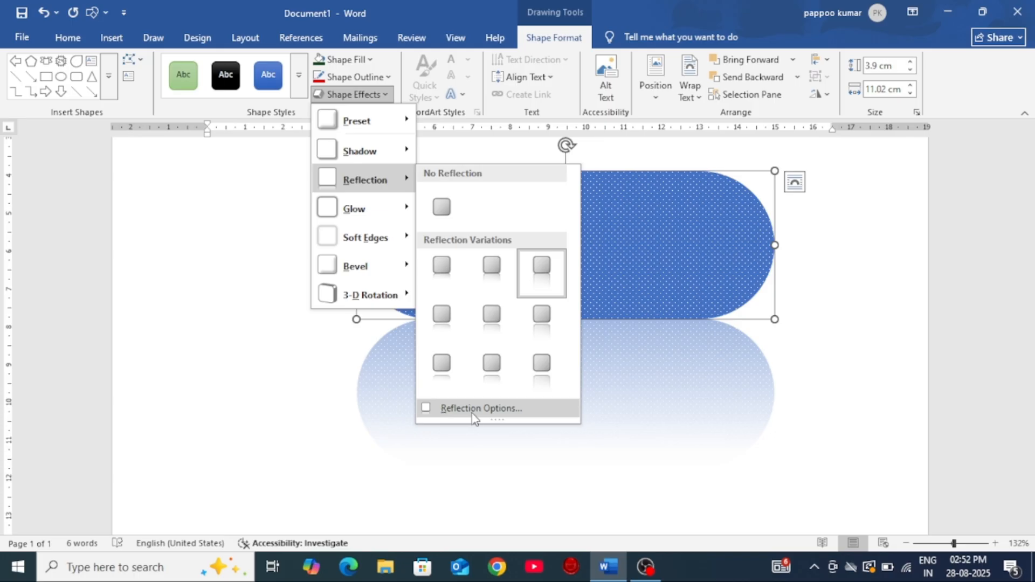
click(474, 410)
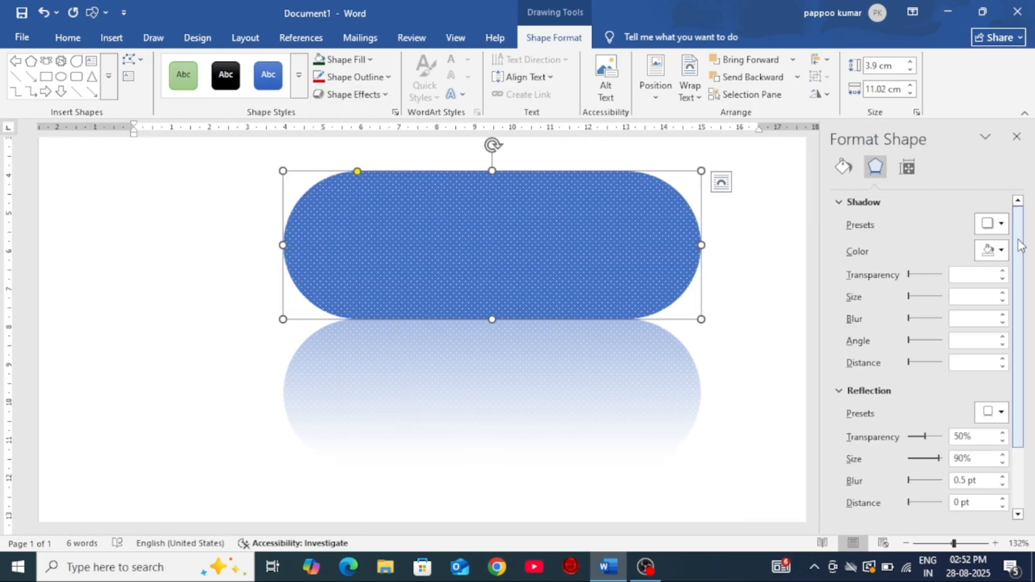
click(1001, 251)
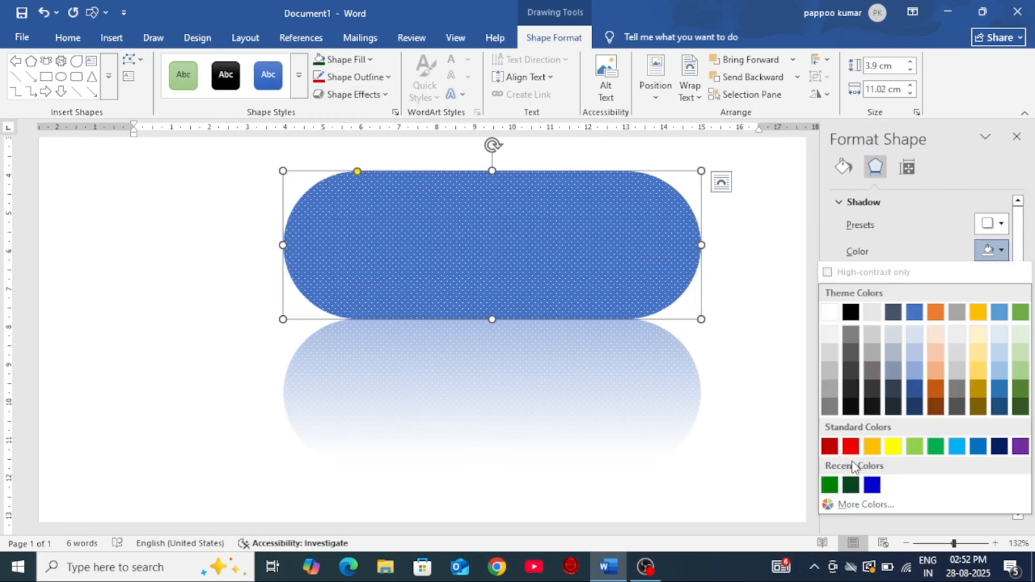
click(999, 446)
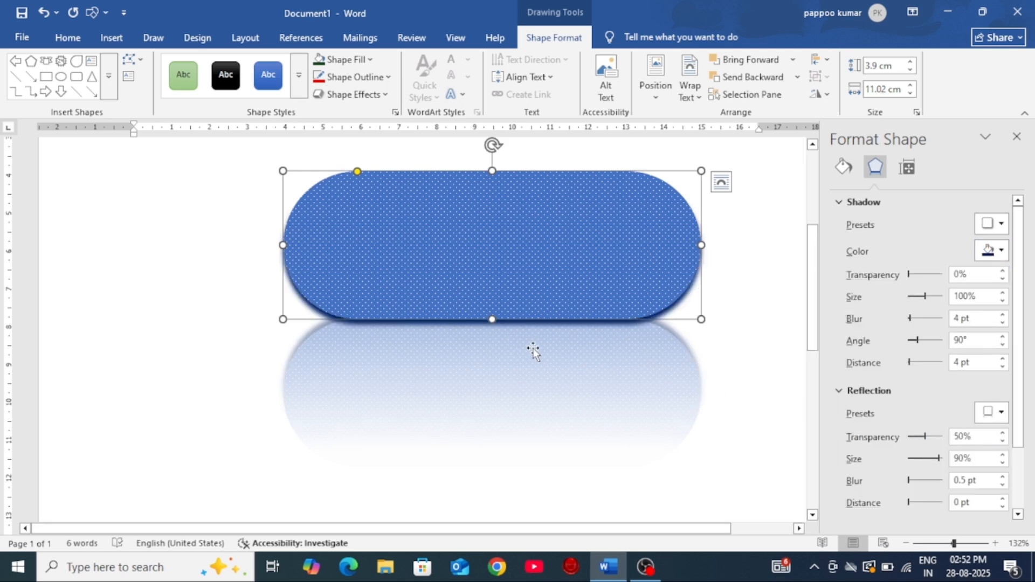
Step: Set the reflection's transparency to 0%, size to 66%, blur to 28 pt and distance to 18 pt, and close the shape settings
scroll(920, 355, down, 3)
drag(925, 358, 916, 400)
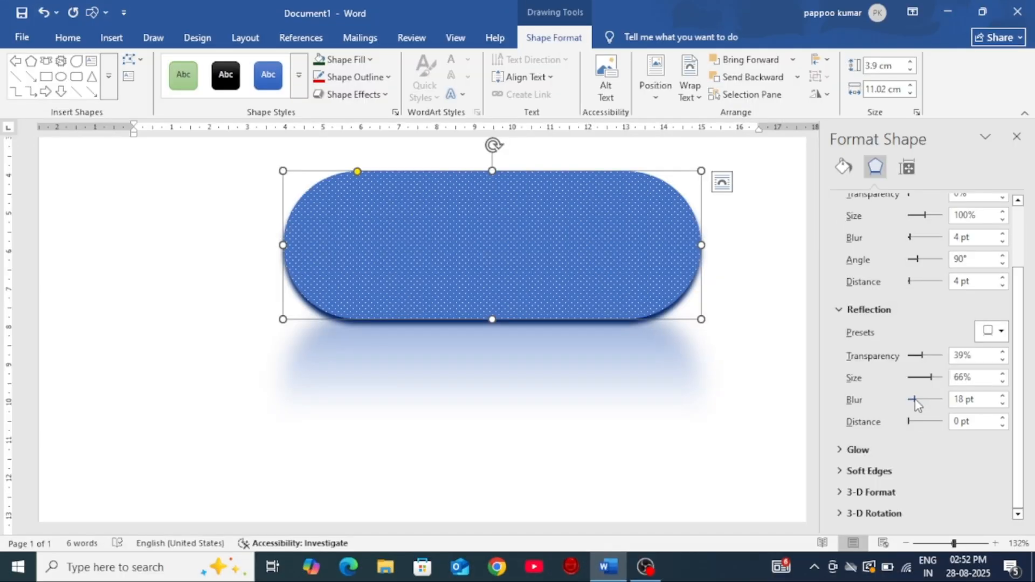
mouse_move(920, 400)
mouse_down()
mouse_move(936, 399)
mouse_move(913, 404)
mouse_move(920, 408)
mouse_up()
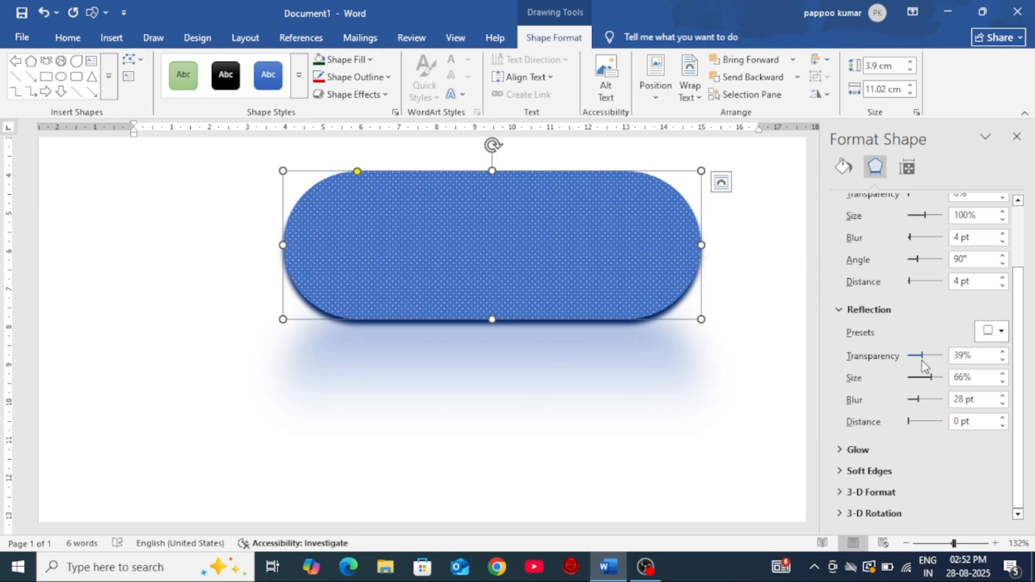
drag(933, 360, 912, 369)
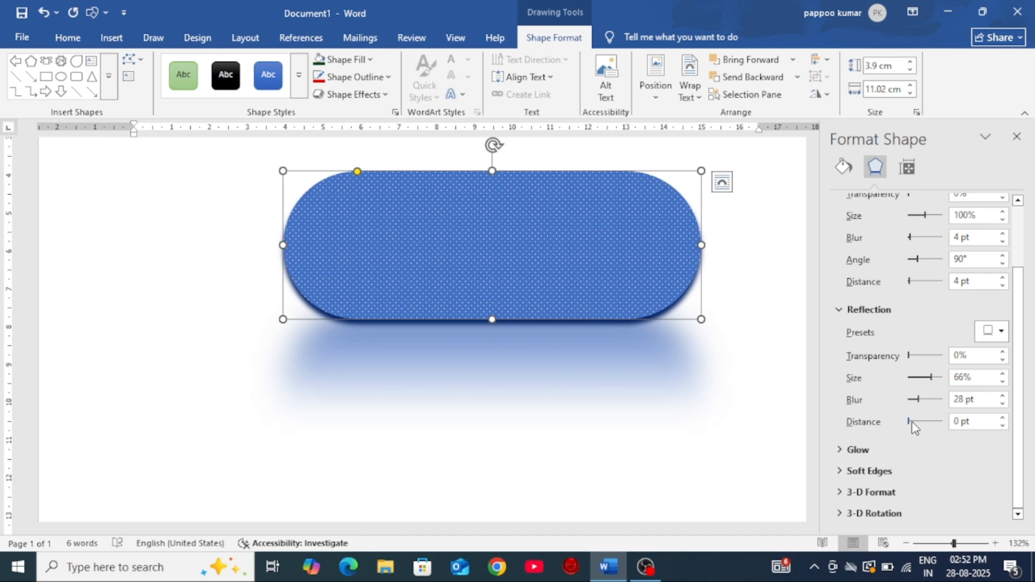
mouse_move(913, 424)
mouse_down()
mouse_move(938, 427)
mouse_move(916, 423)
mouse_up()
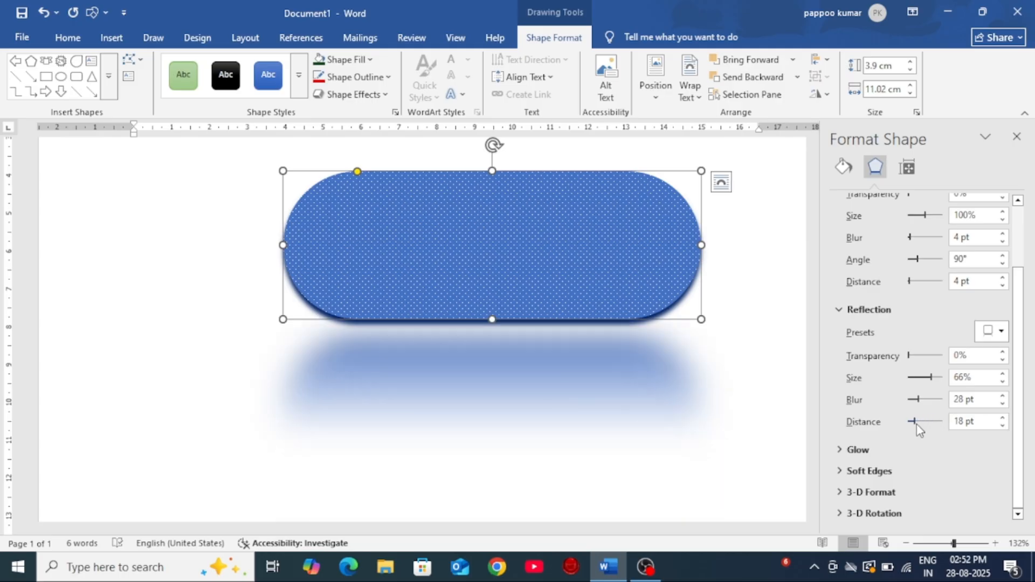
click(1015, 138)
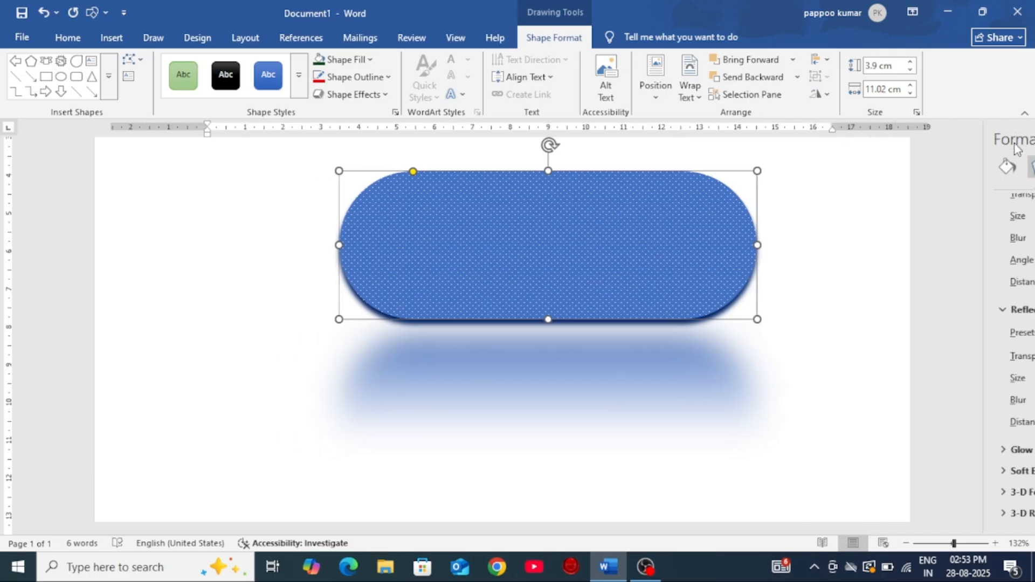
Step: Remove the reflection effect from the rounded rectangle
click(113, 39)
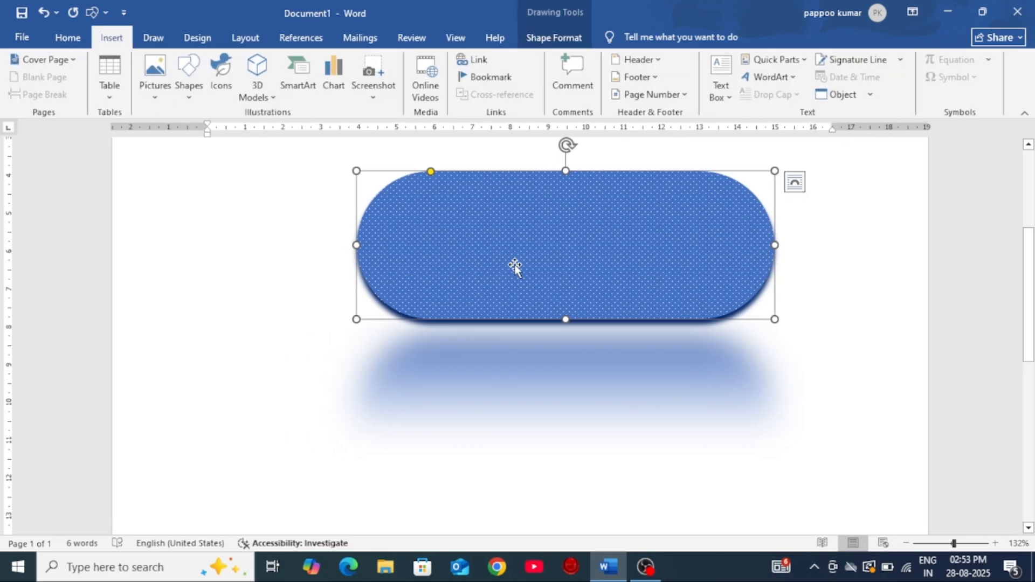
click(561, 34)
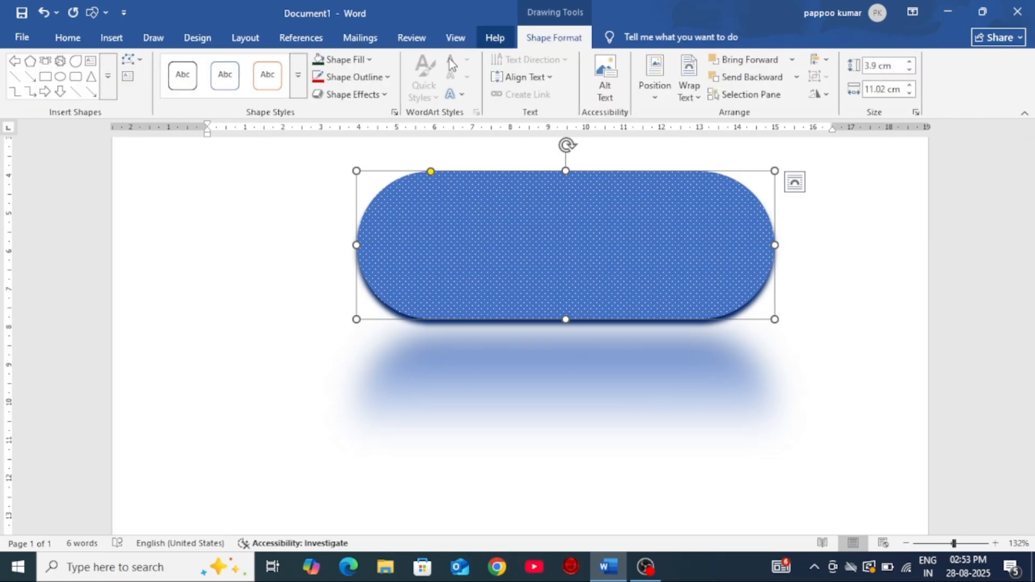
click(356, 95)
mouse_move(372, 186)
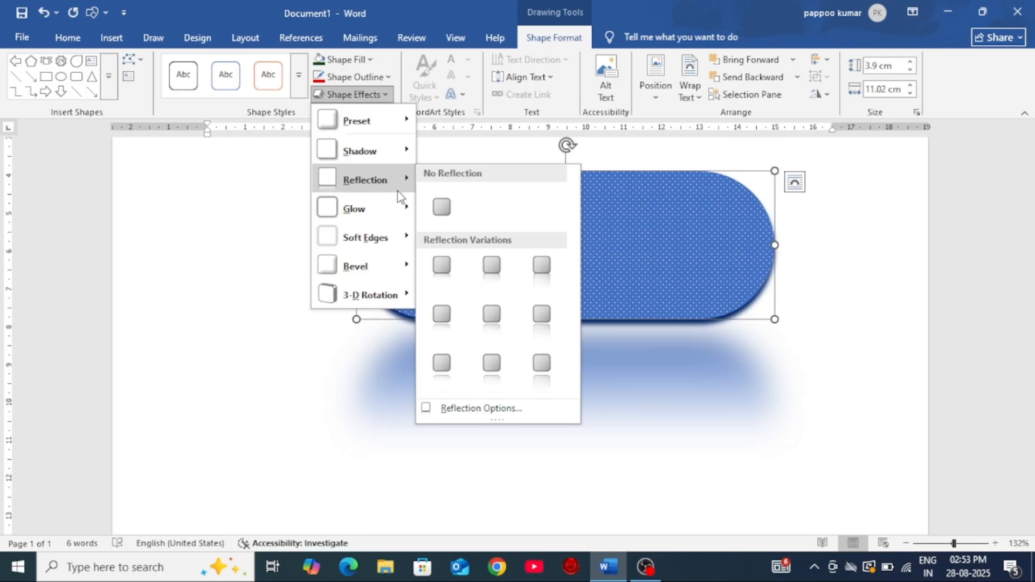
click(441, 209)
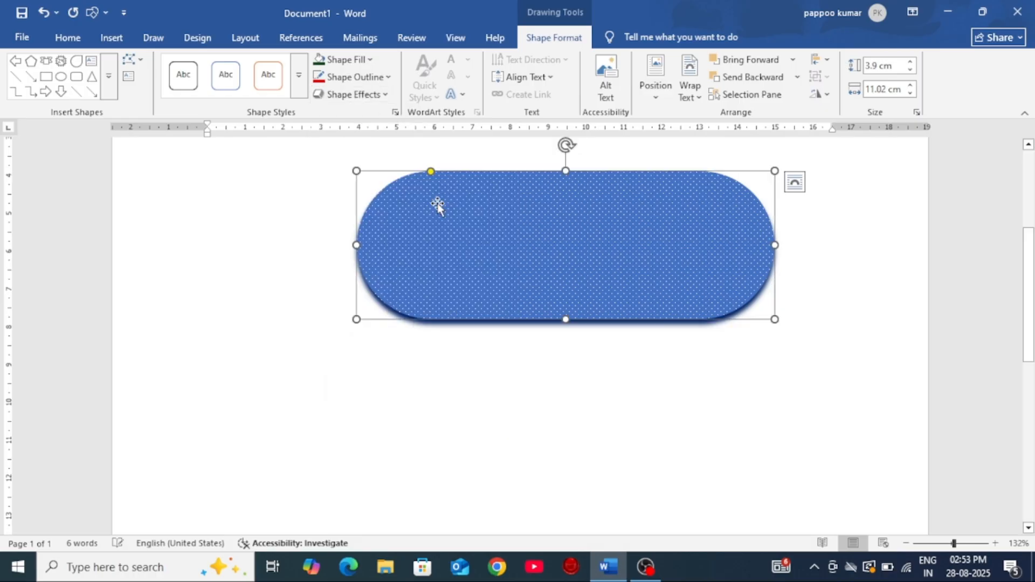
Step: Apply the orange 18 pt glow to the rounded rectangle and move the shape slightly down and to the left
click(373, 96)
mouse_move(364, 220)
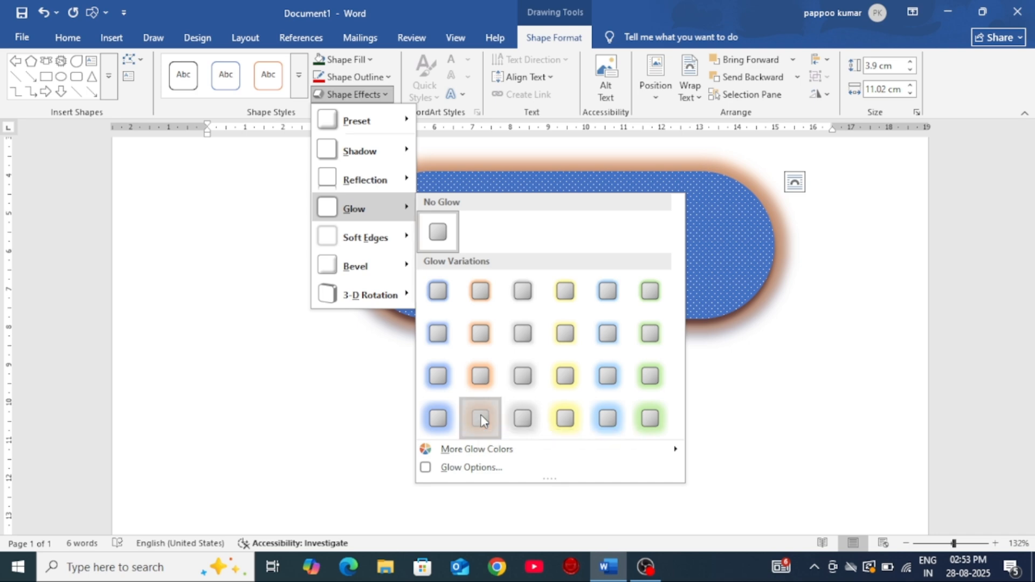
click(480, 416)
drag(522, 257, 503, 282)
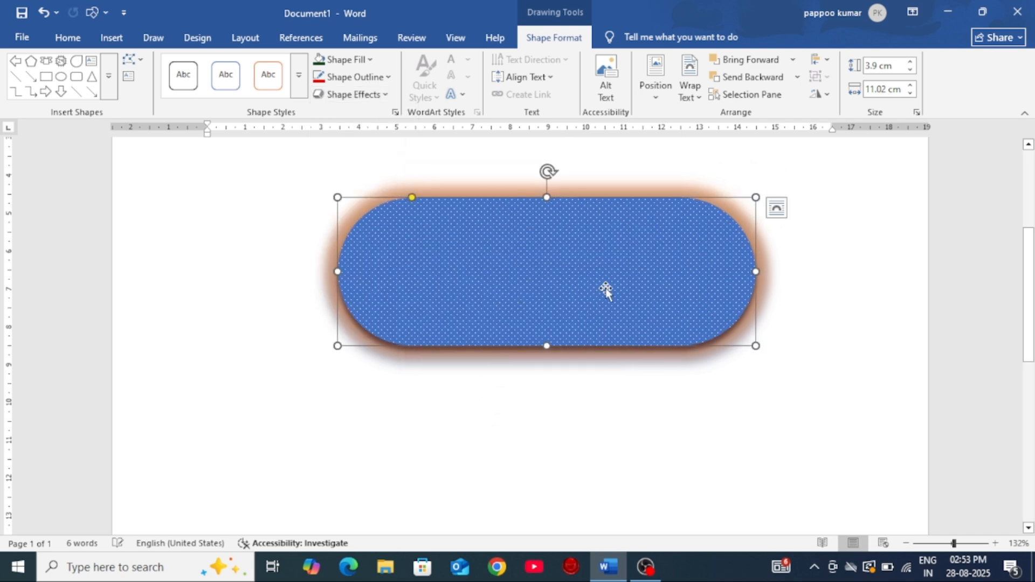
Step: Open the detailed glow settings, set the rounded rectangle's shadow distance to 6 pt and adjust the shadow angle
click(353, 94)
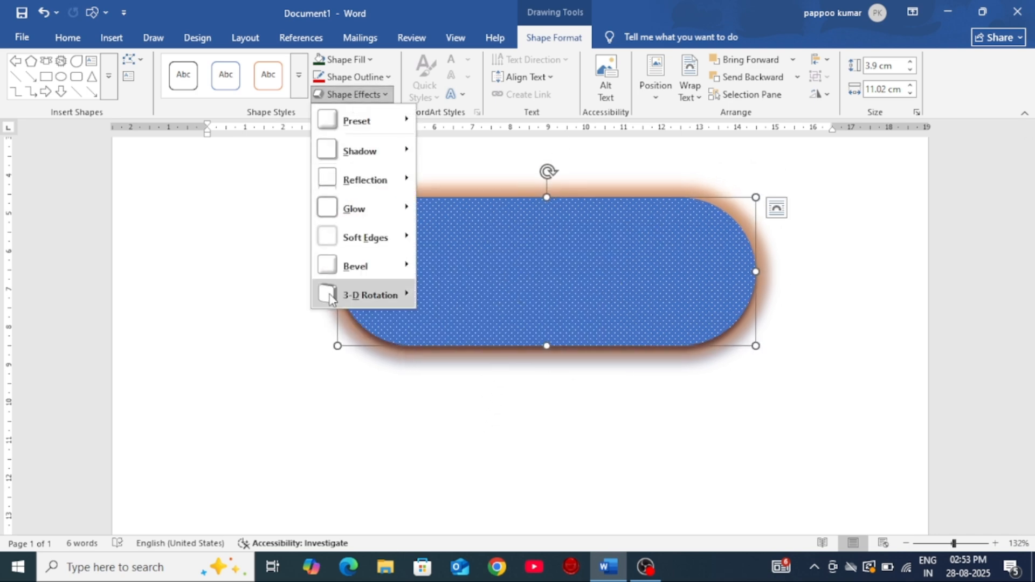
mouse_move(457, 456)
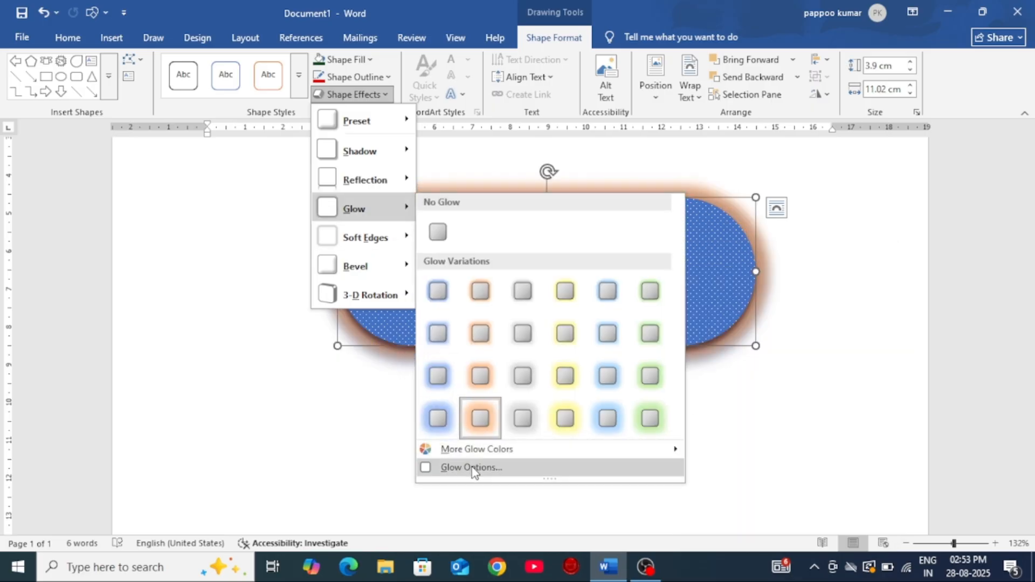
click(471, 467)
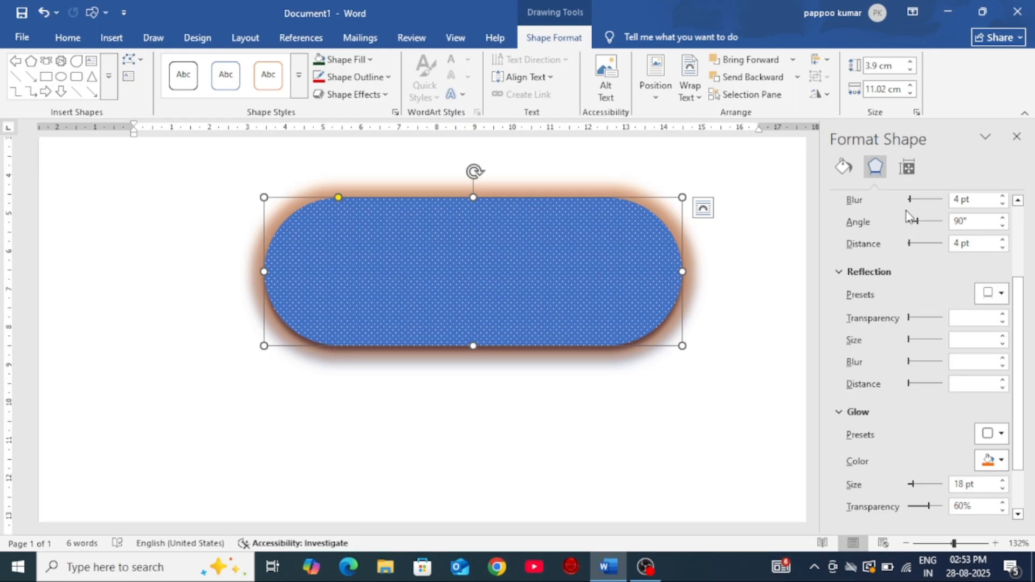
scroll(909, 249, up, 3)
drag(915, 259, 916, 259)
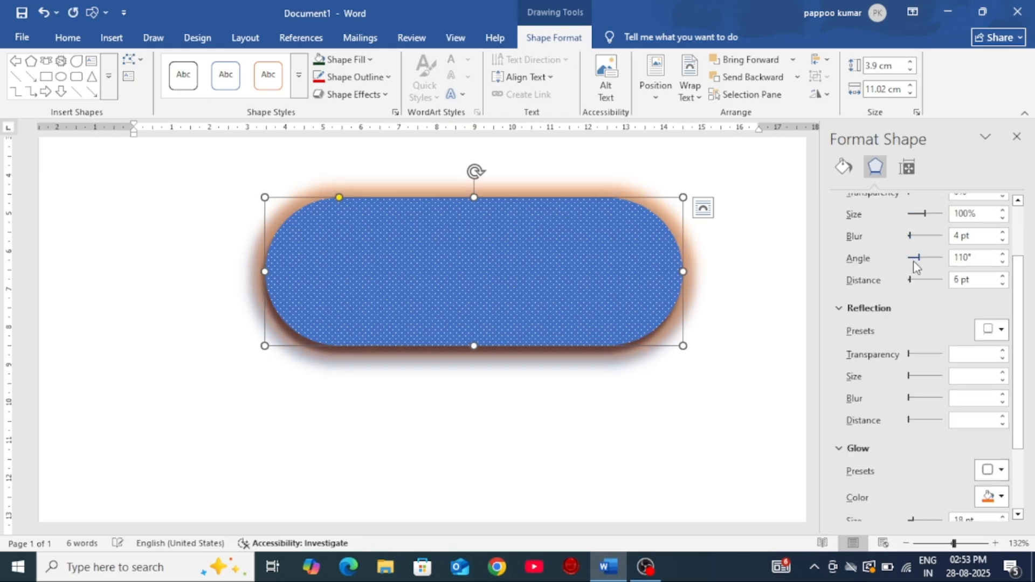
Step: Color the rounded rectangle's glow black, set its transparency to 37% and close the shape settings
scroll(914, 266, down, 4)
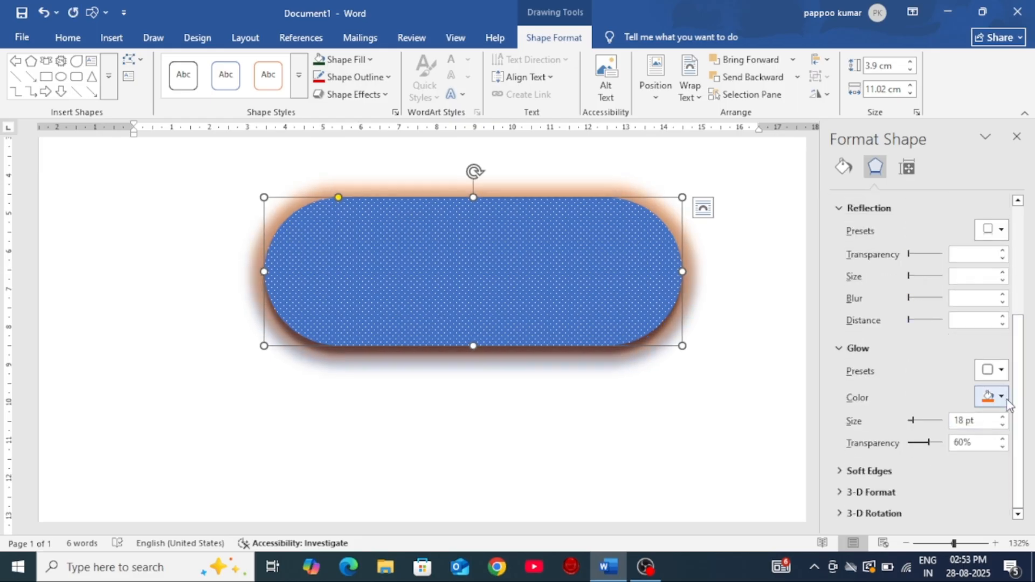
click(1001, 398)
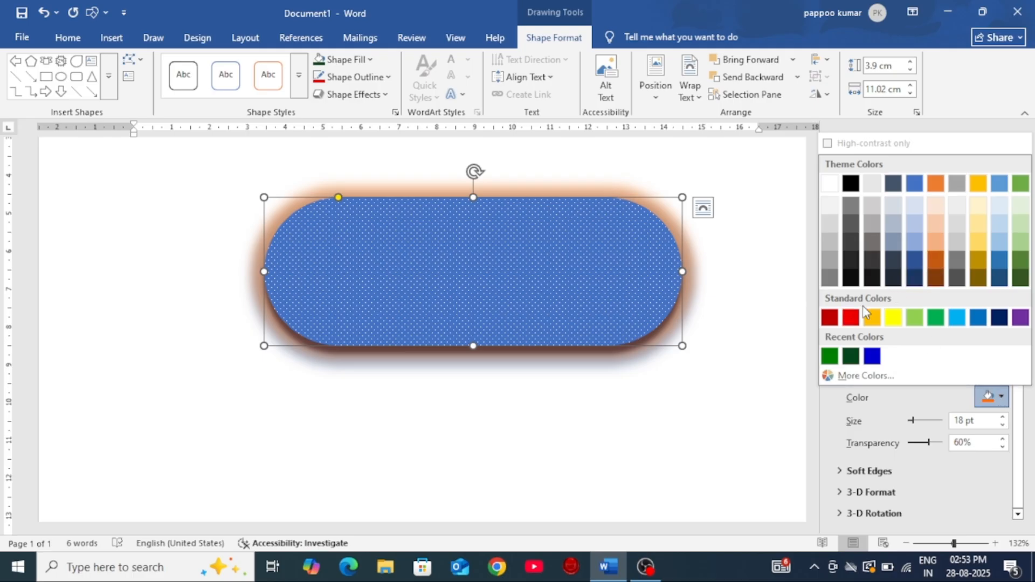
click(855, 278)
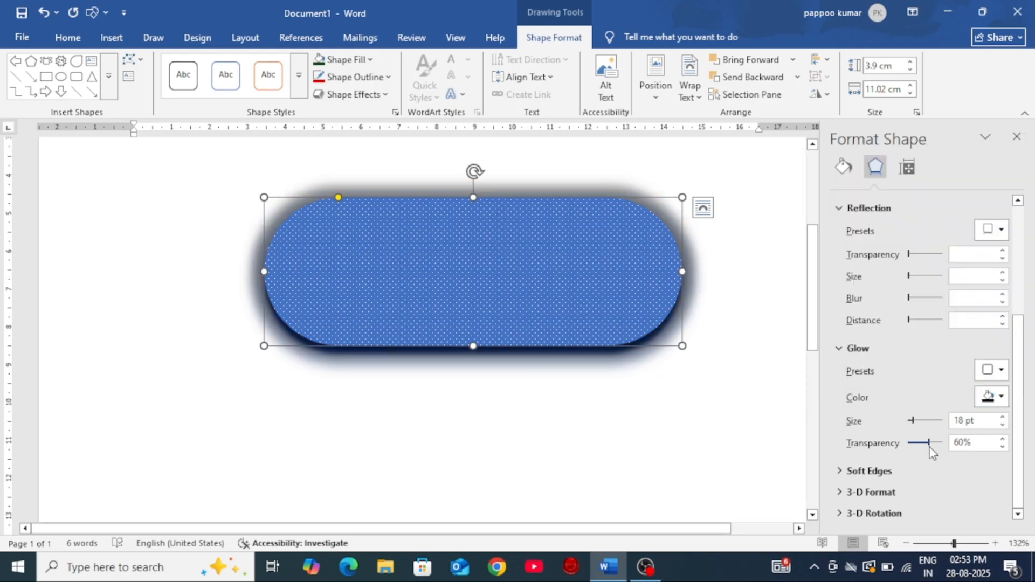
drag(929, 447, 913, 425)
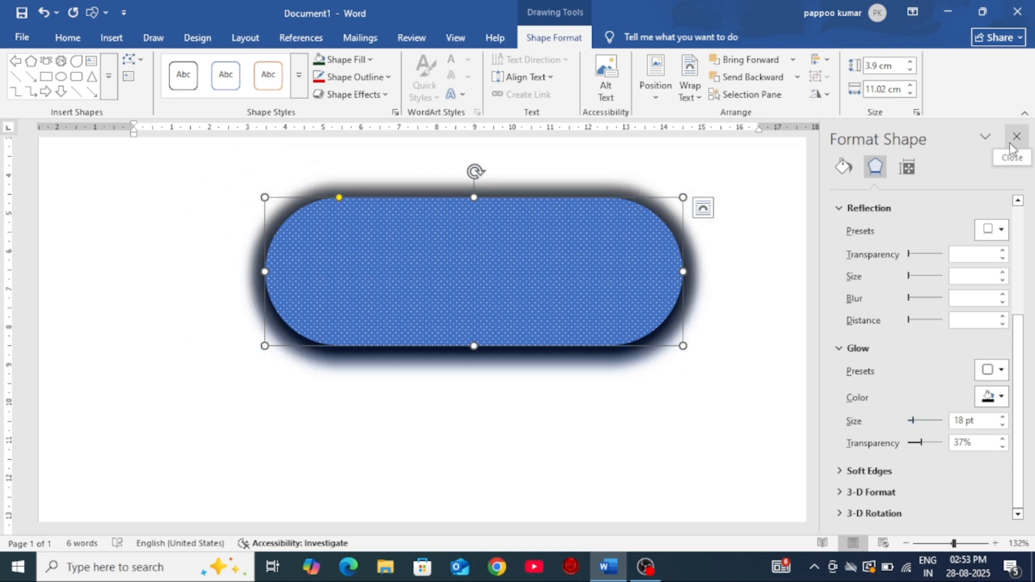
click(1016, 136)
Step: Remove the glow effect from the rounded rectangle
click(353, 94)
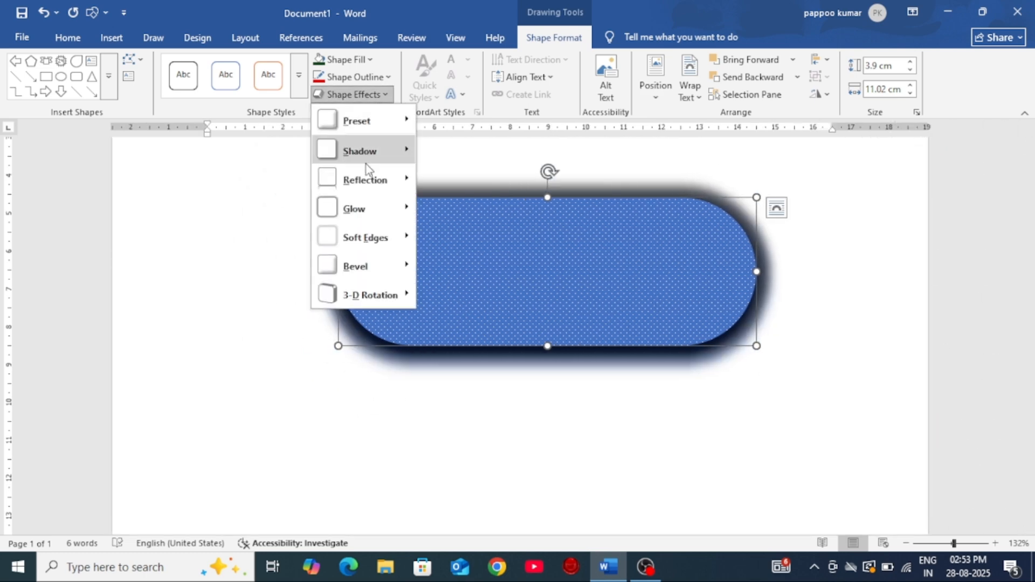
mouse_move(367, 213)
click(441, 230)
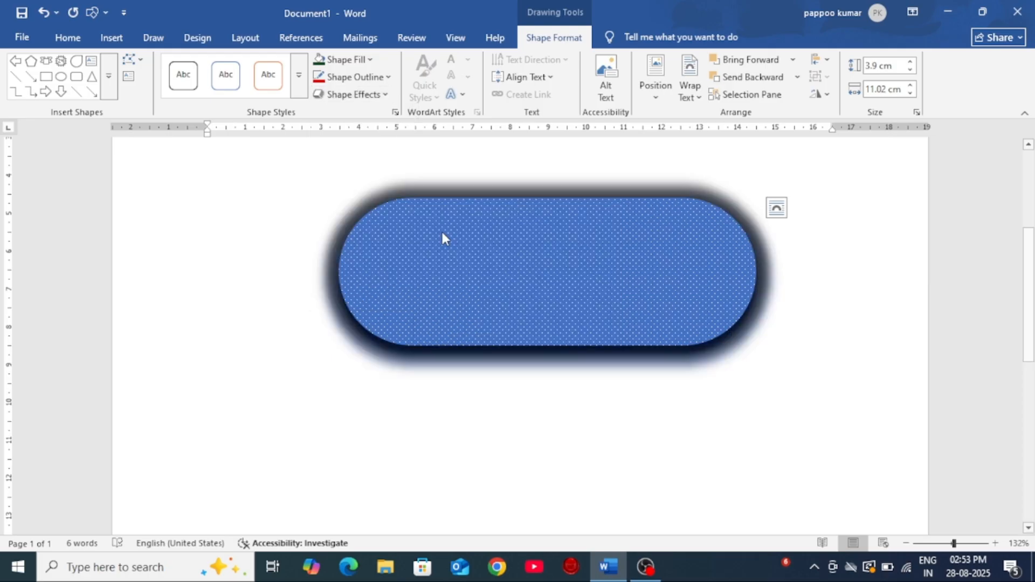
Step: Open the detailed soft edge settings, set the rounded rectangle's soft edge size to 0 pt and close the shape settings
click(372, 96)
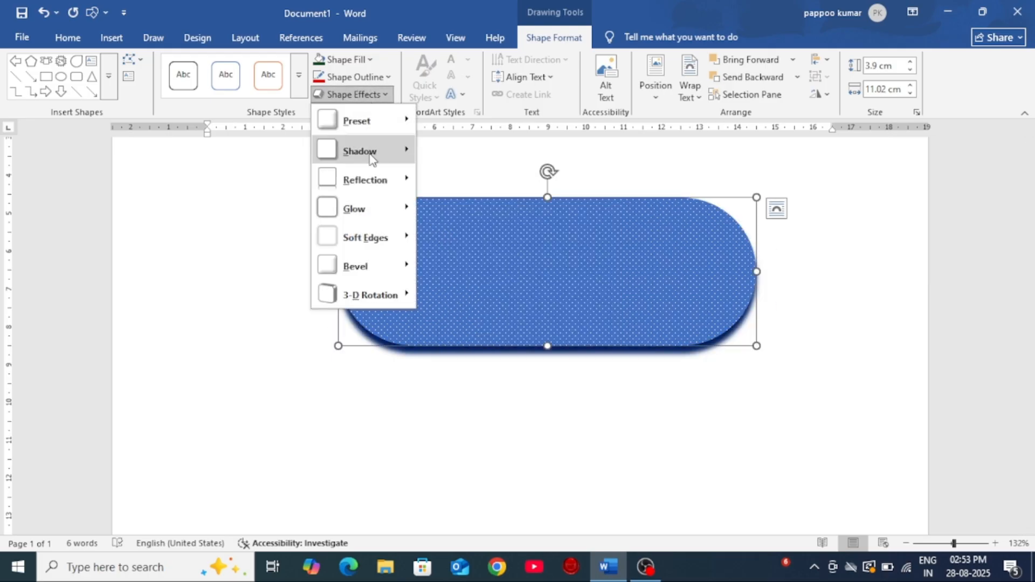
mouse_move(368, 237)
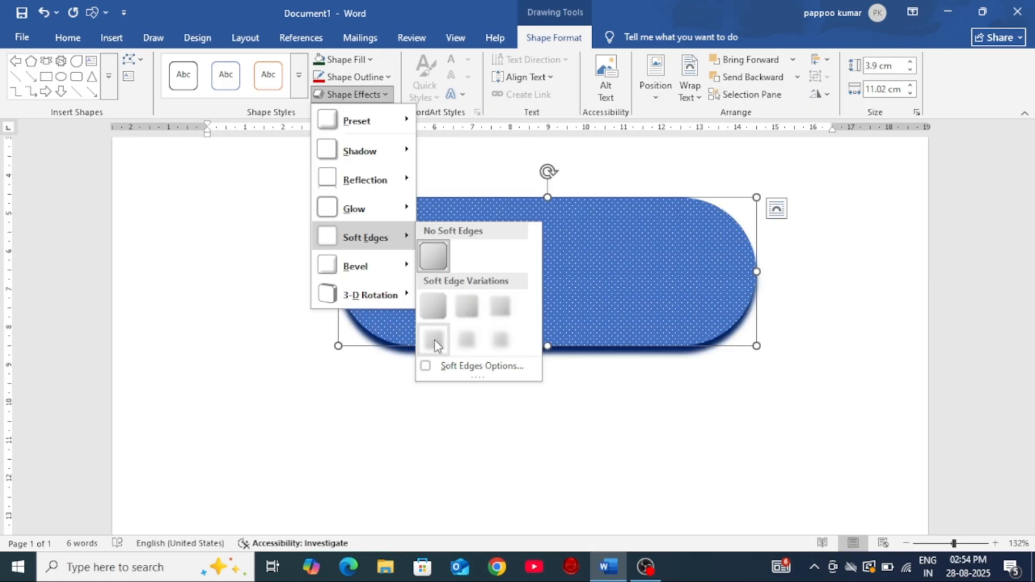
click(487, 366)
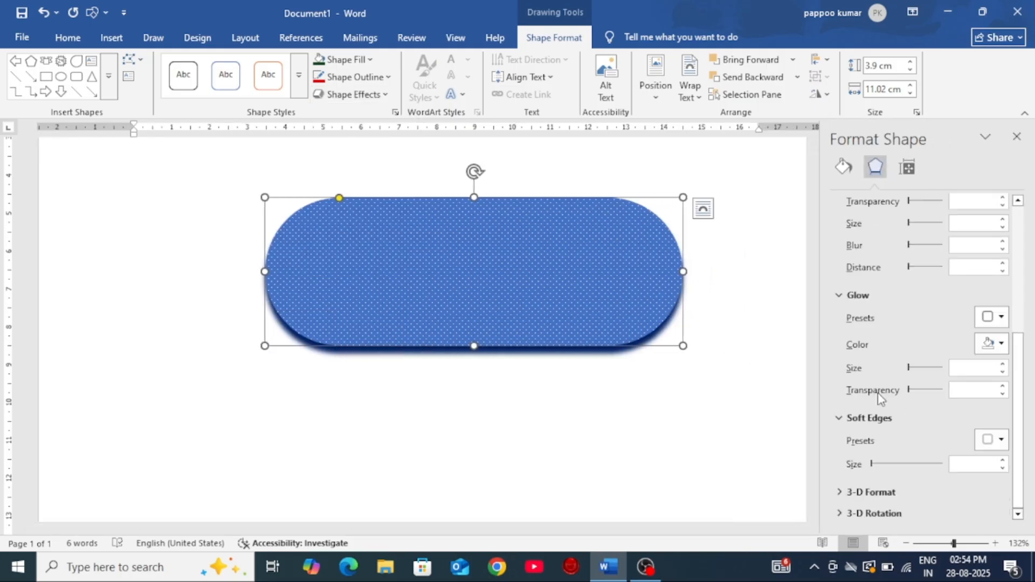
mouse_move(876, 467)
mouse_down()
mouse_move(917, 469)
mouse_move(872, 472)
mouse_up()
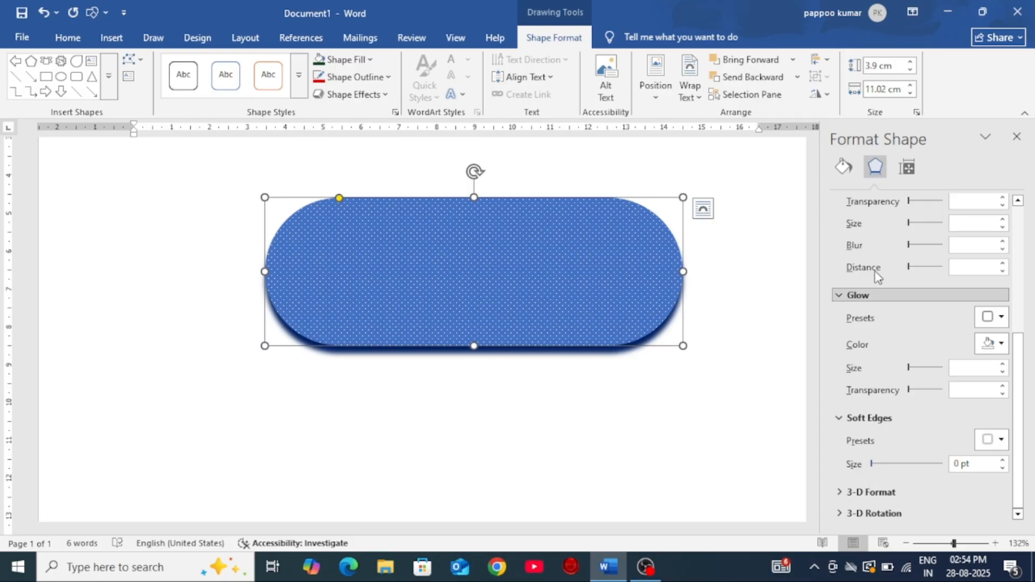
click(1017, 136)
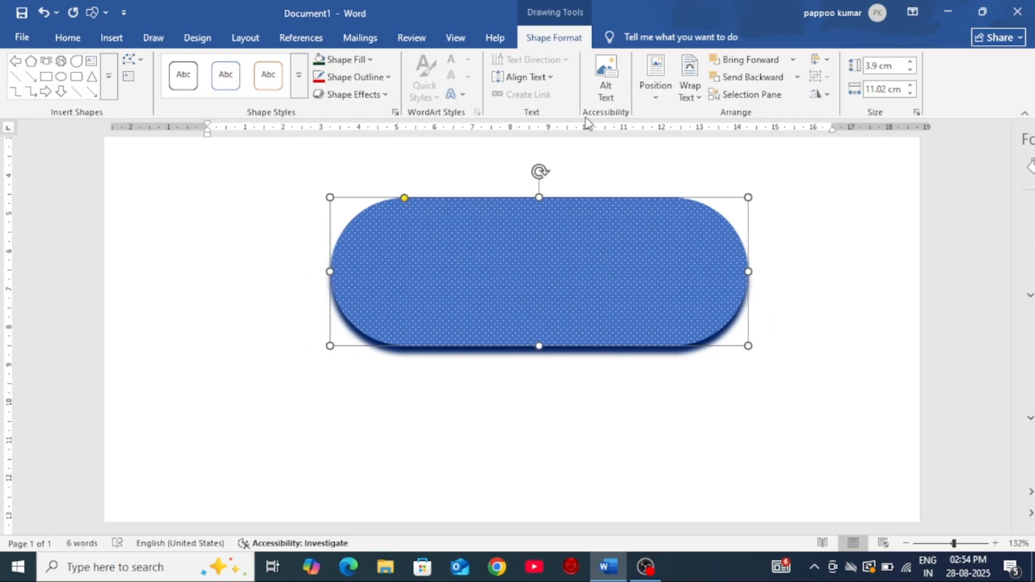
Step: Apply the No Soft Edges option to the rounded rectangle
click(368, 96)
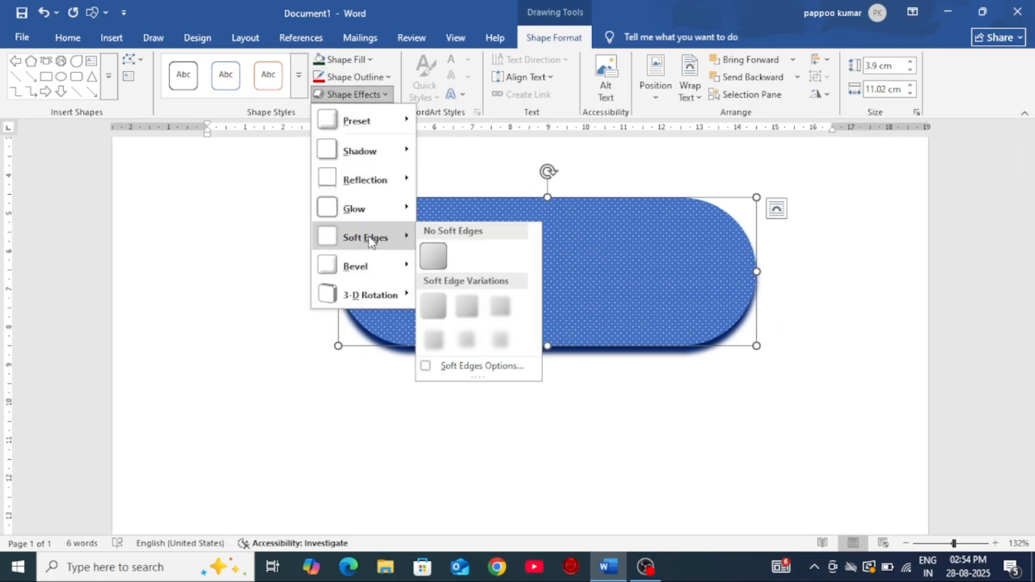
click(435, 253)
click(387, 235)
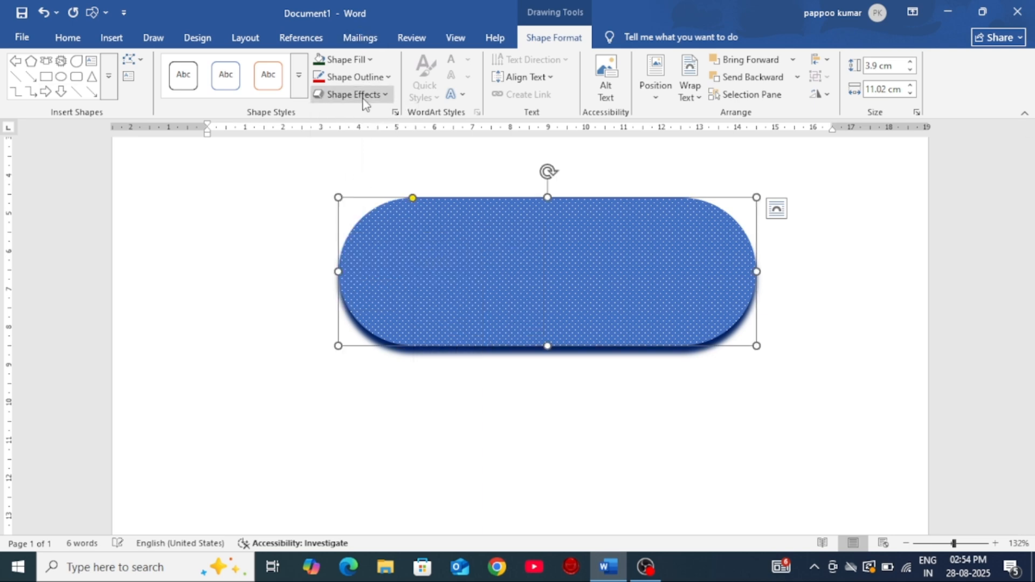
Step: Apply the last bevel preset in the gallery to the rounded rectangle and move the shape slightly lower on the page
click(367, 96)
mouse_move(363, 274)
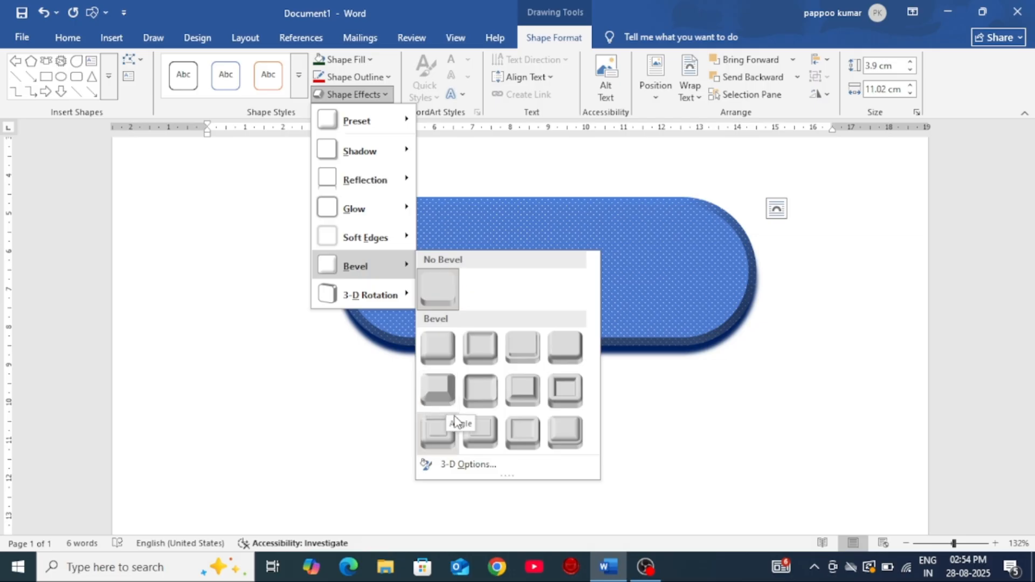
click(562, 435)
drag(559, 264, 552, 335)
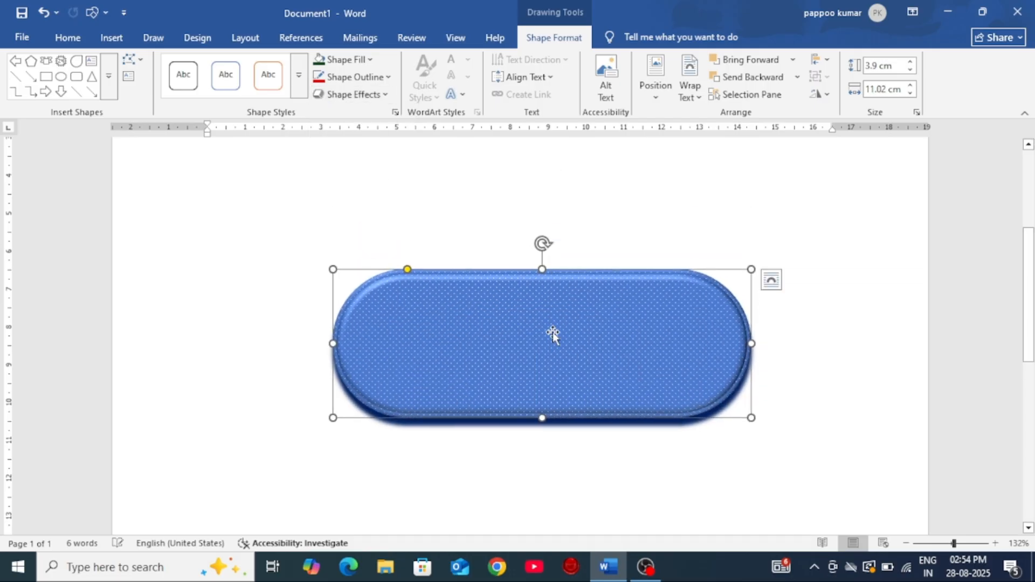
Step: Change the rounded rectangle's bevel to the first preset in the gallery's third row
click(355, 95)
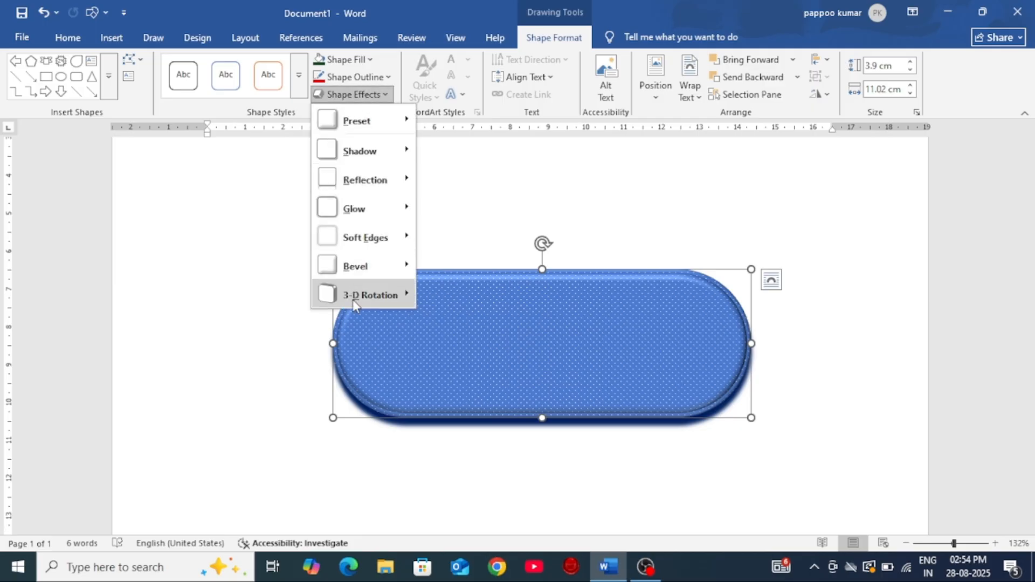
mouse_move(366, 271)
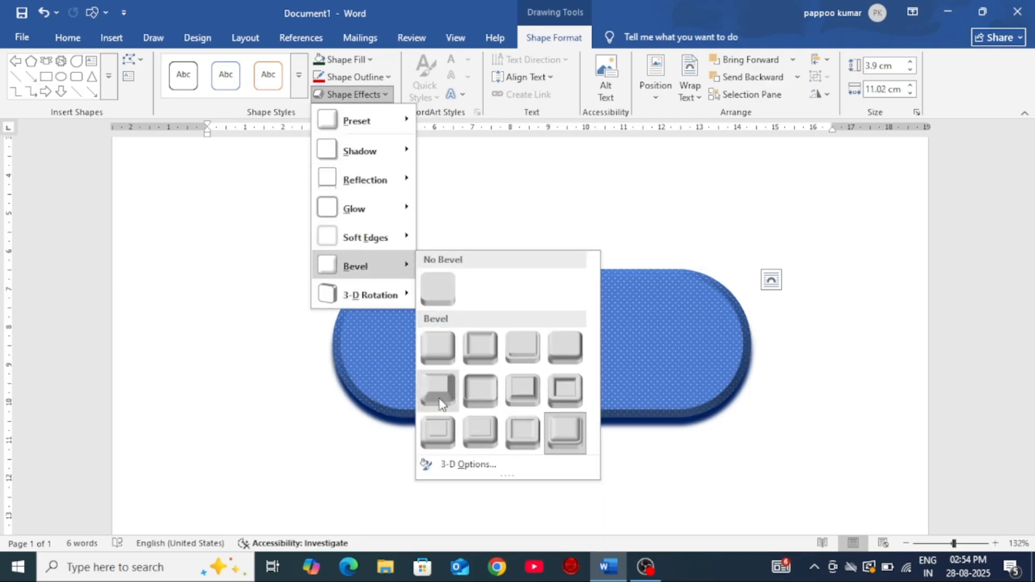
click(447, 433)
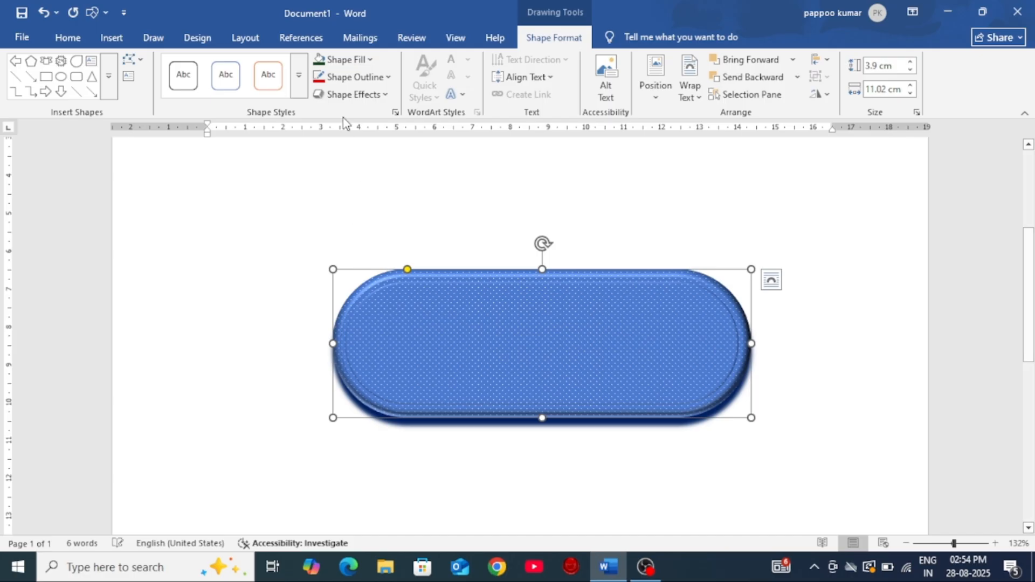
Step: Open the 3-D rotation presets for the rounded rectangle
click(356, 95)
mouse_move(371, 302)
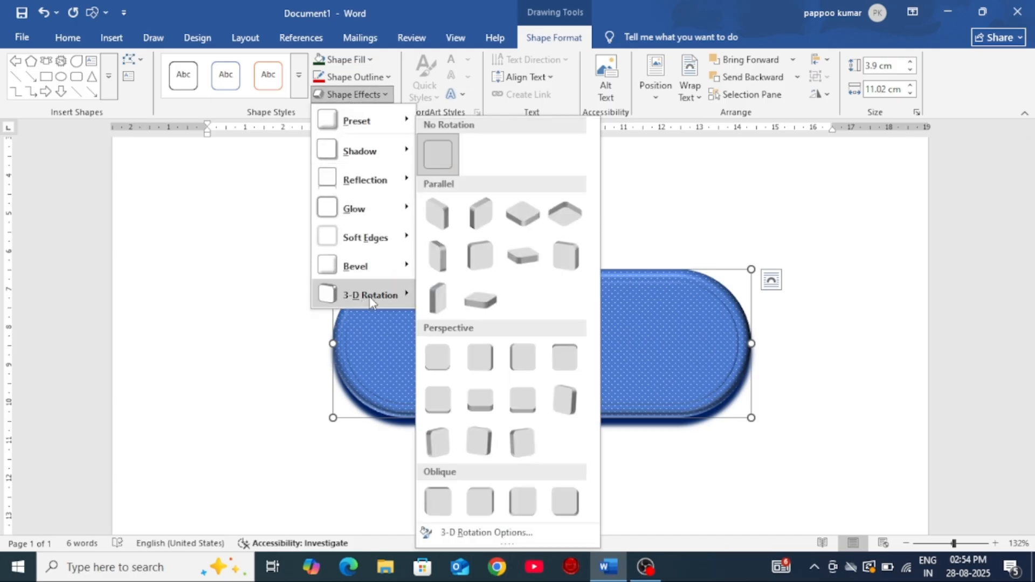
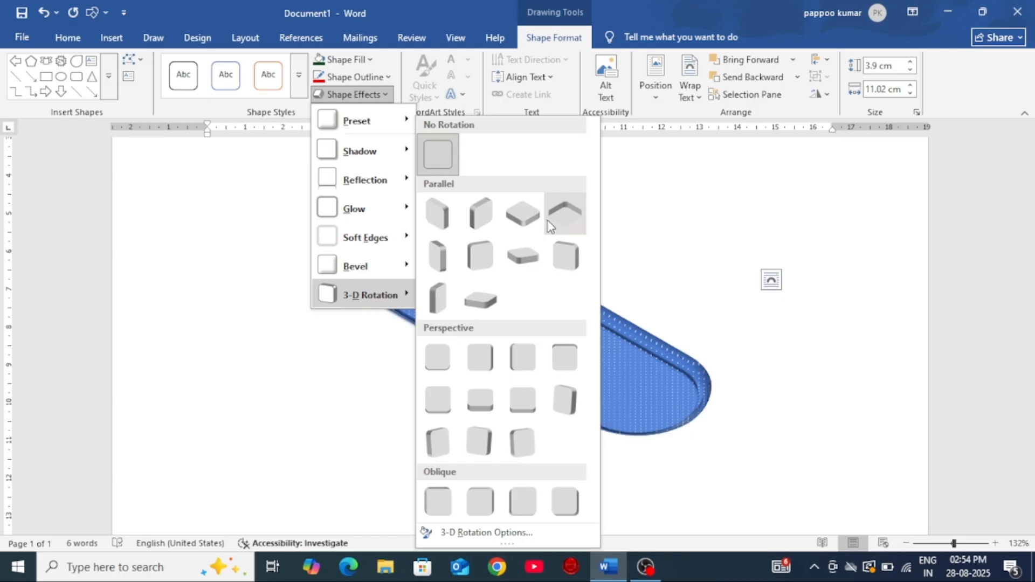
Step: Apply the last preset in the Parallel group of 3-D rotations to the rounded rectangle
click(495, 300)
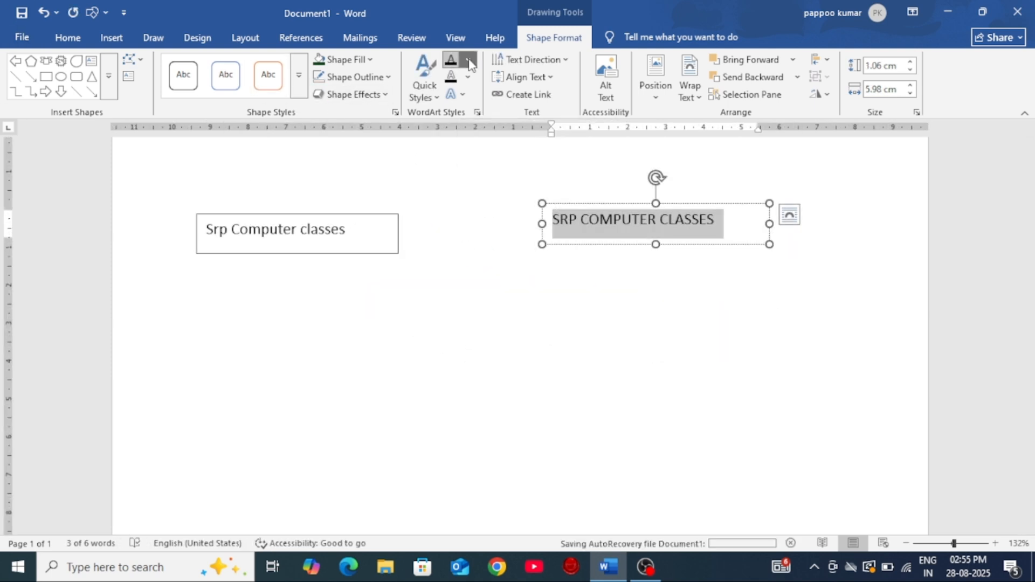
Step: Fill the selected SRP COMPUTER CLASSES text with the recently used blue and make it bold
click(468, 61)
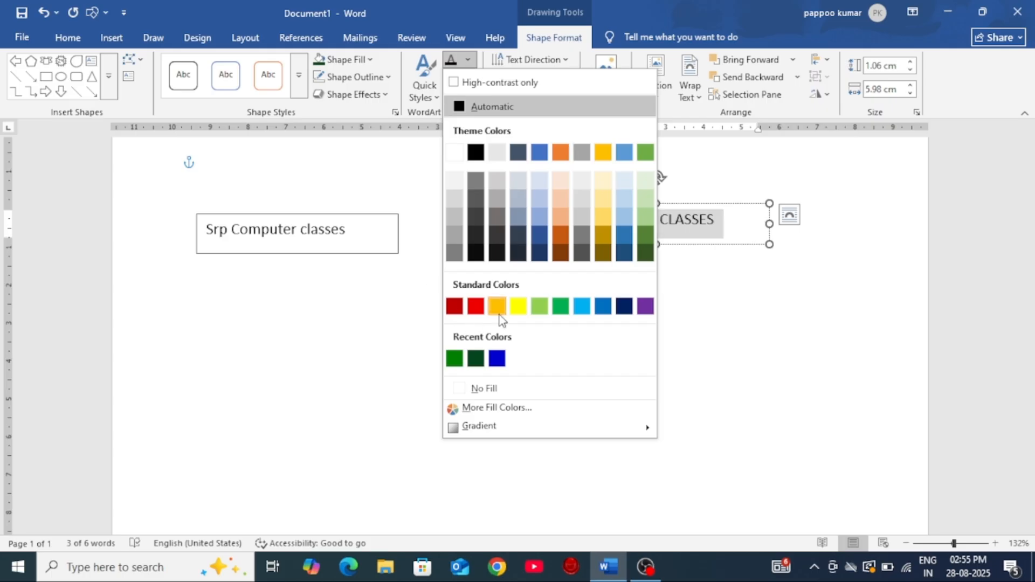
click(496, 358)
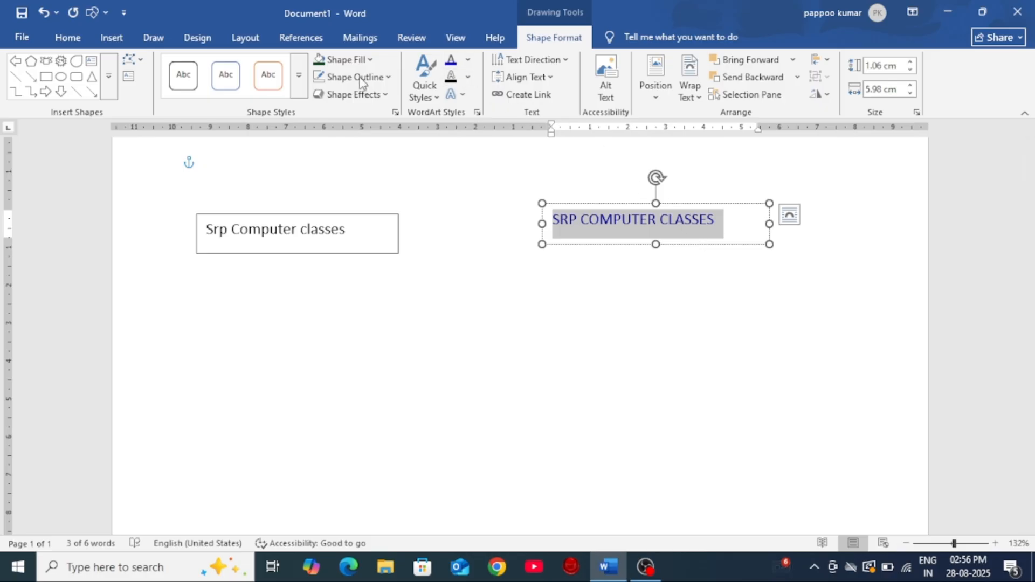
click(75, 43)
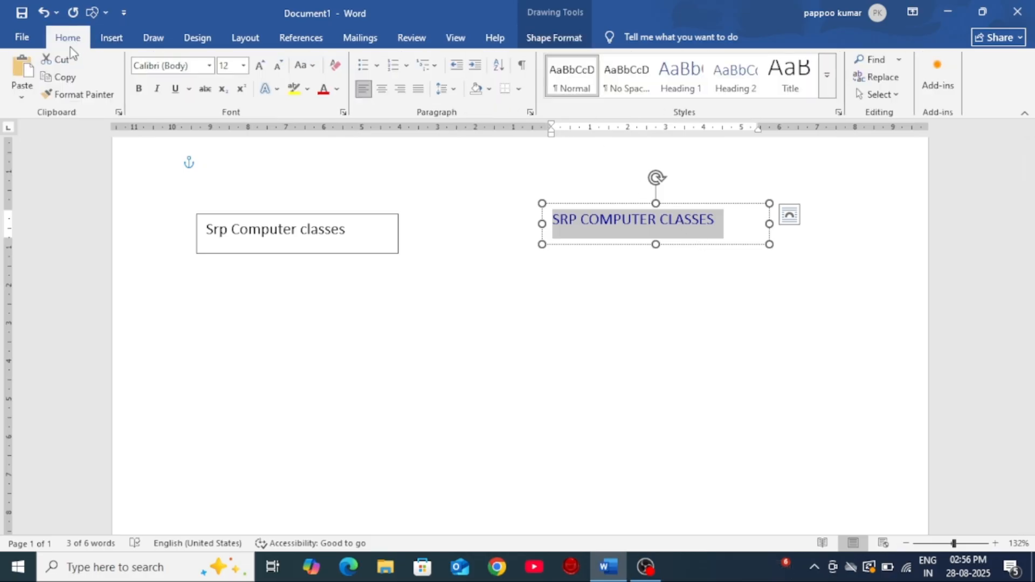
click(139, 96)
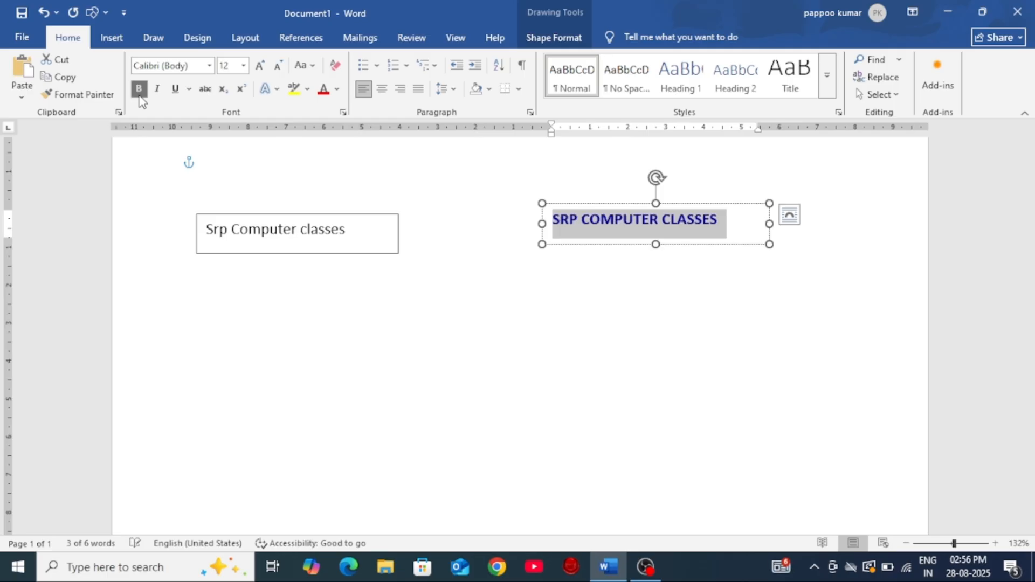
Step: Increase the SRP COMPUTER CLASSES text to size 22 and enlarge its text box to about 3.12 cm high by 8.82 cm wide
click(259, 65)
click(259, 66)
click(259, 66)
click(259, 66)
click(260, 66)
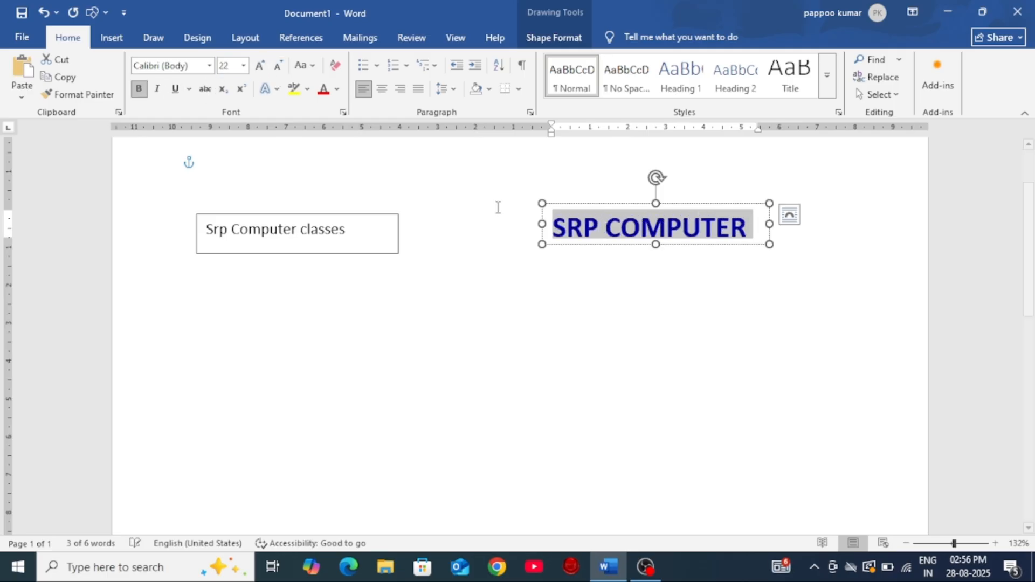
drag(769, 244, 877, 322)
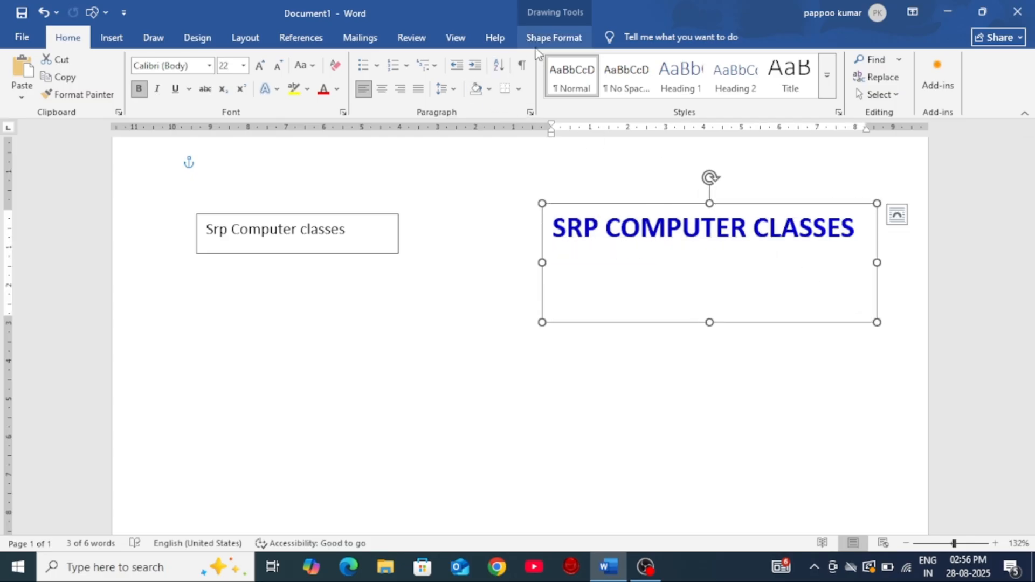
Step: Change the SRP COMPUTER CLASSES text fill to the standard dark blue and set the text outline to No Outline
click(553, 39)
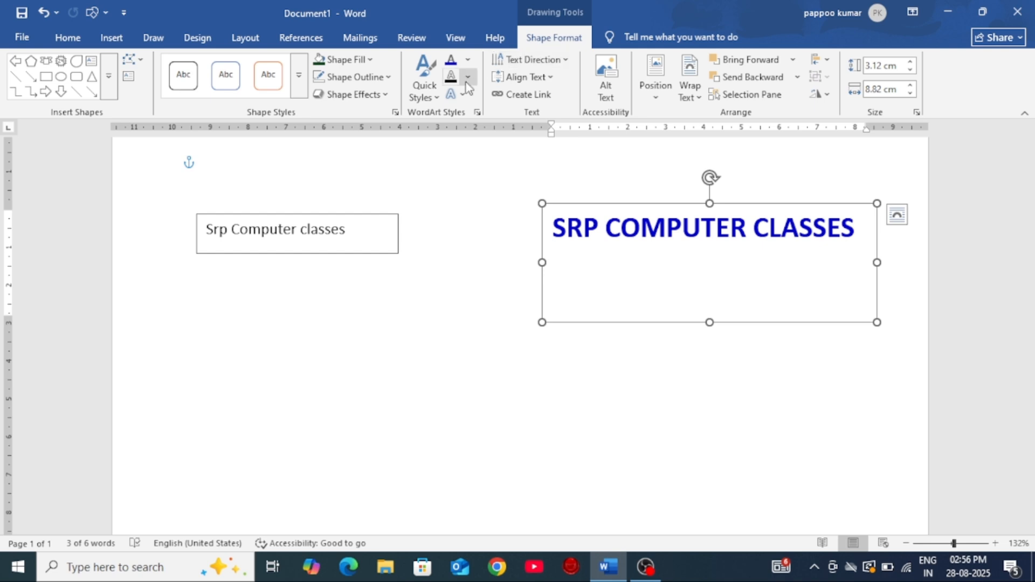
click(468, 60)
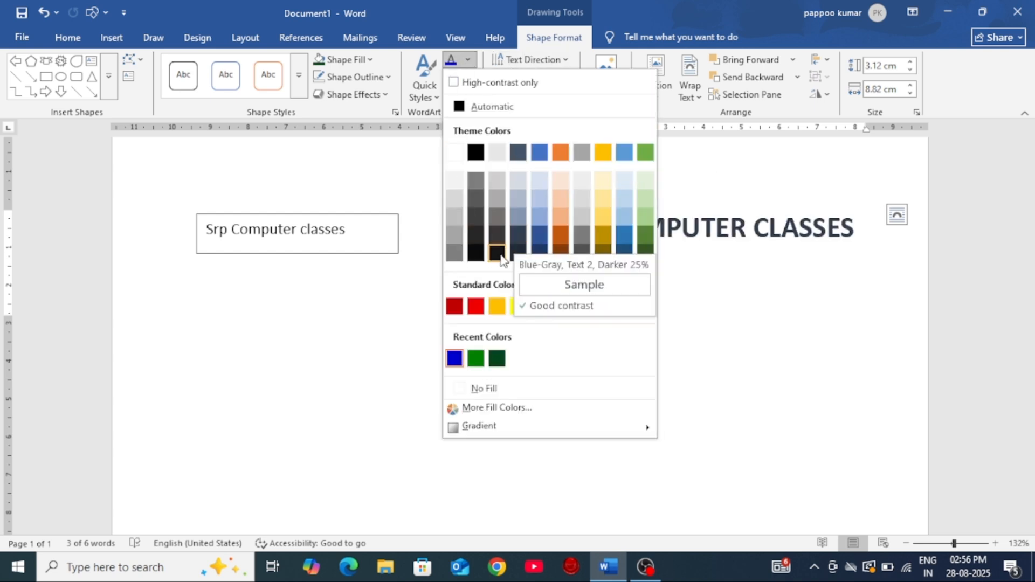
click(625, 306)
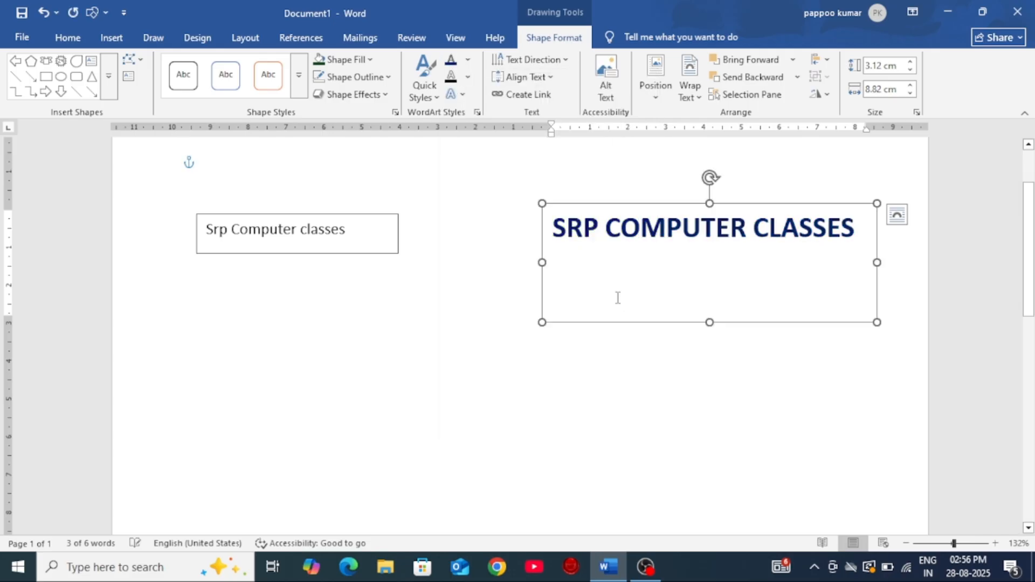
click(469, 80)
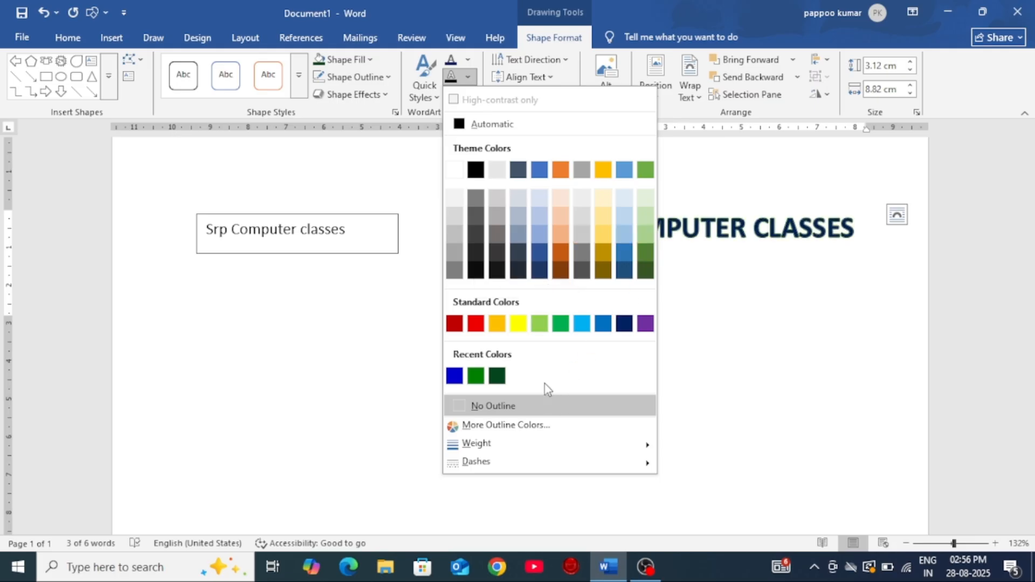
click(519, 401)
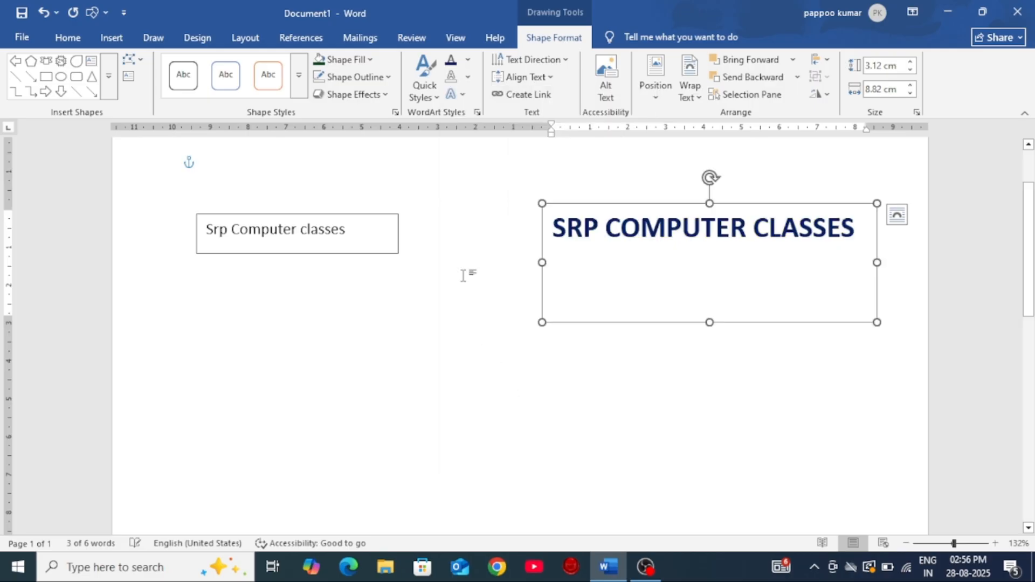
Step: Apply the first preset in the second row of Outer text shadows to SRP COMPUTER CLASSES
click(463, 95)
mouse_move(470, 128)
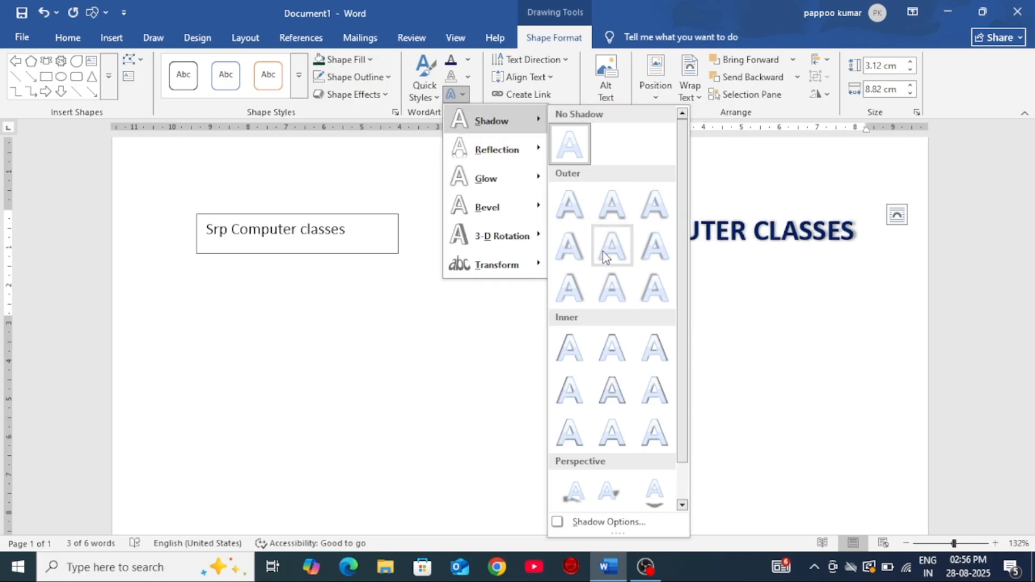
click(568, 253)
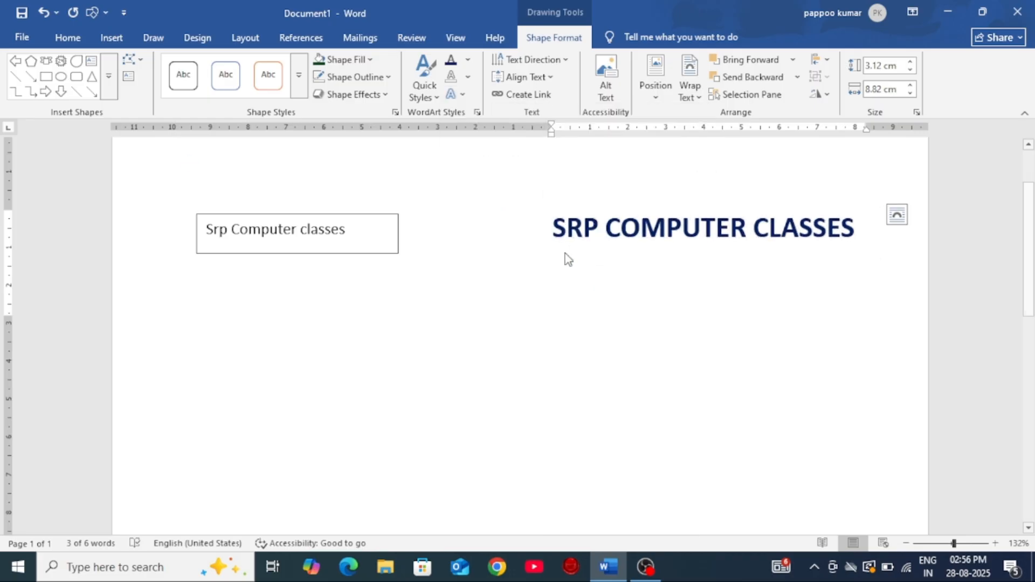
Step: Through the detailed shadow options, set the SRP COMPUTER CLASSES text shadow to the third Perspective preset, with the shadow below the text
click(467, 96)
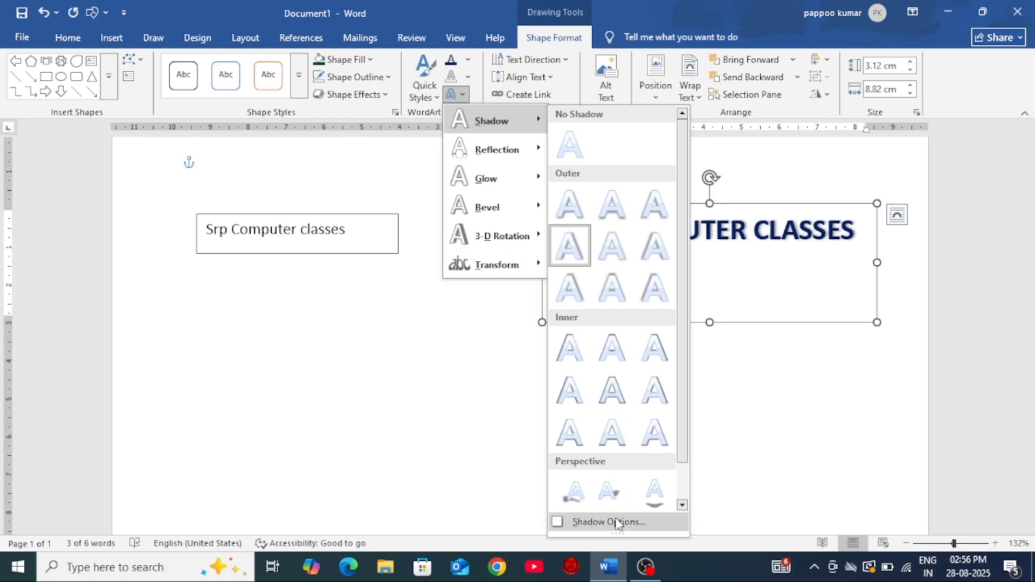
click(618, 523)
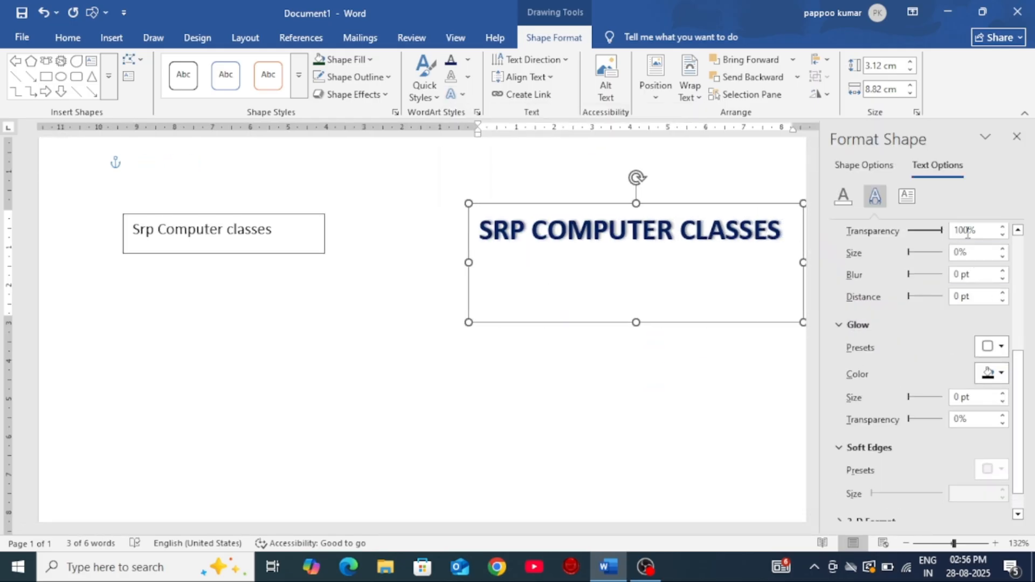
scroll(954, 236, up, 1)
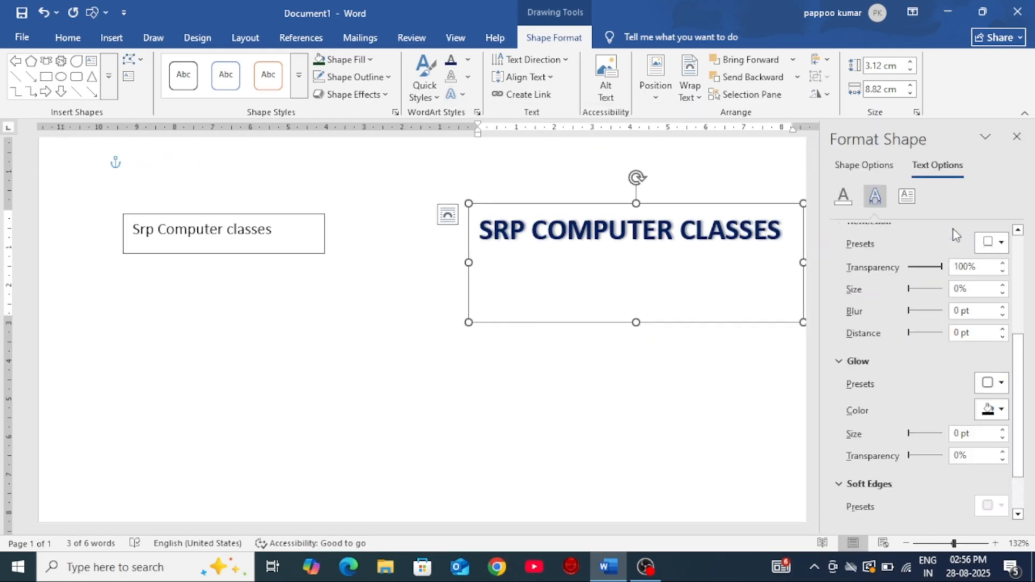
scroll(955, 236, down, 1)
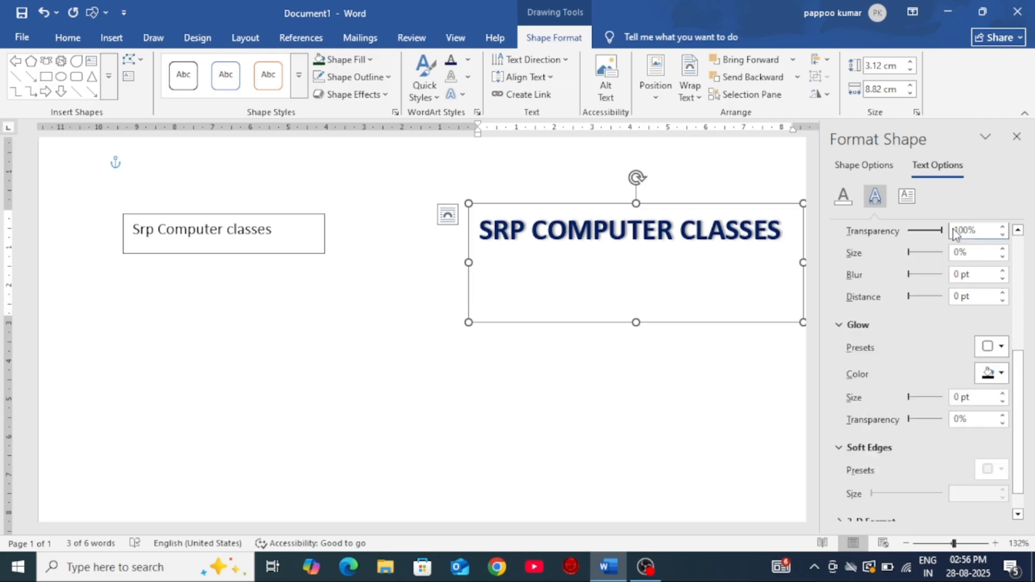
scroll(954, 236, up, 4)
scroll(954, 236, up, 2)
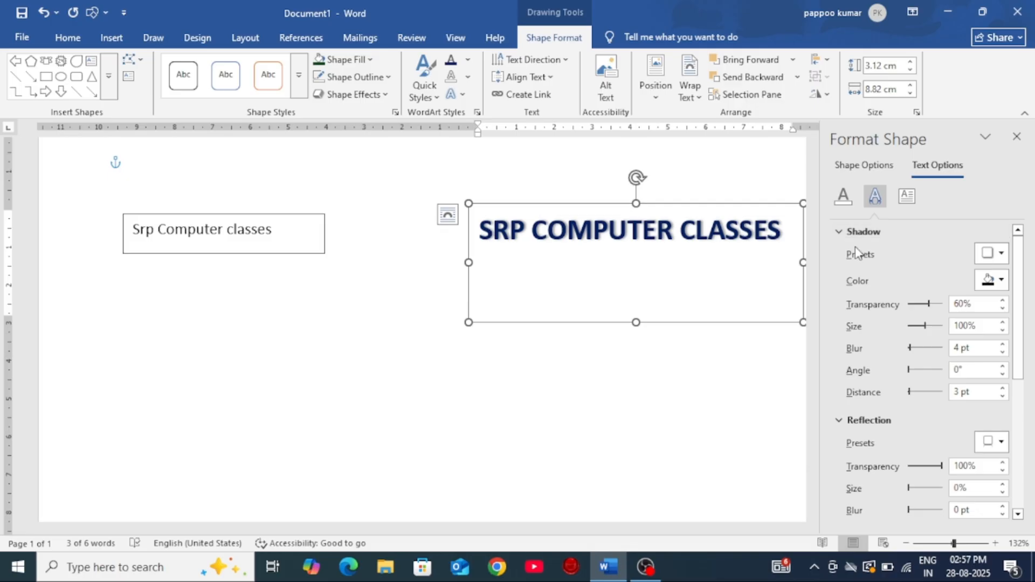
click(1001, 254)
scroll(968, 410, down, 3)
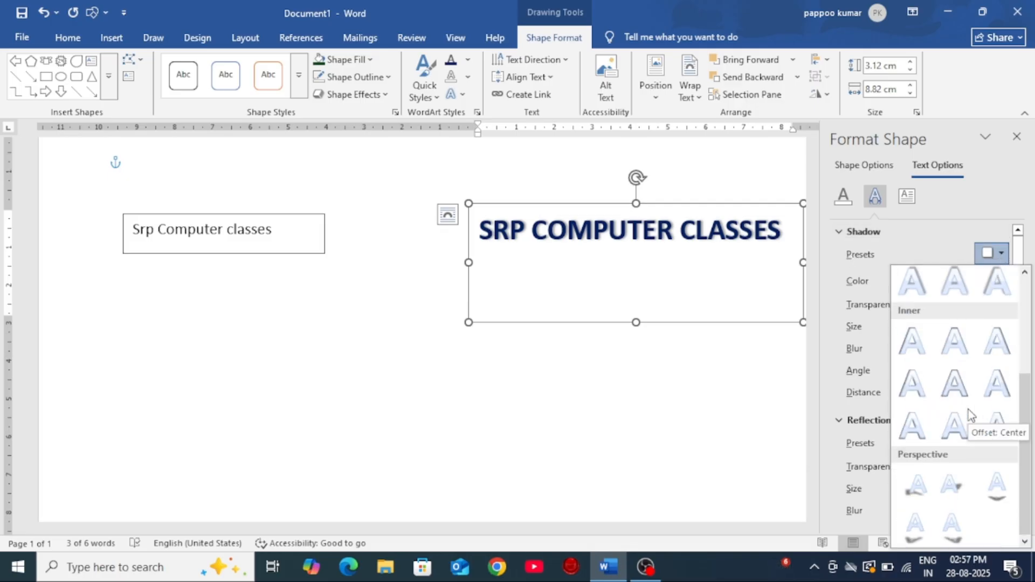
click(998, 485)
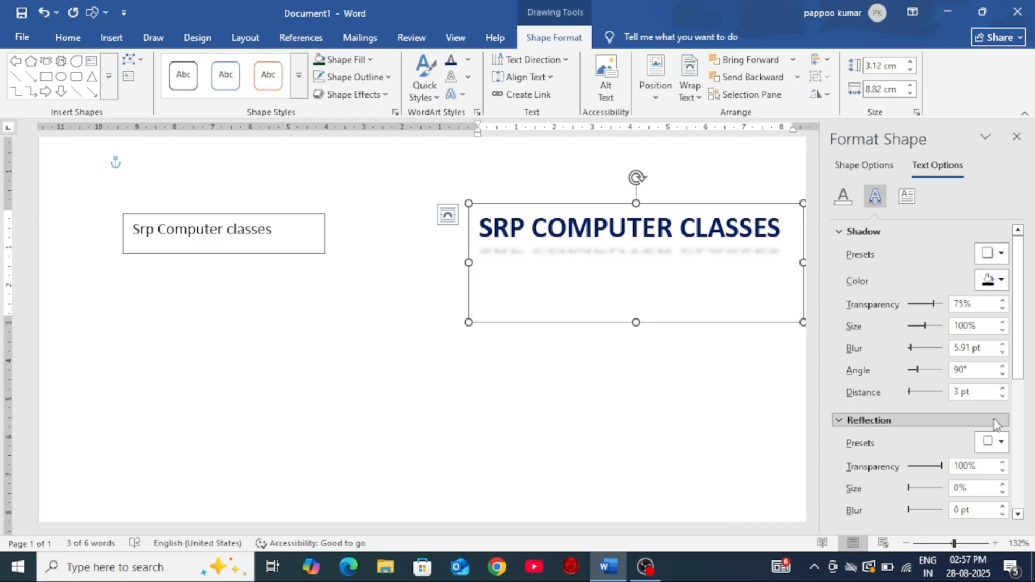
click(1014, 138)
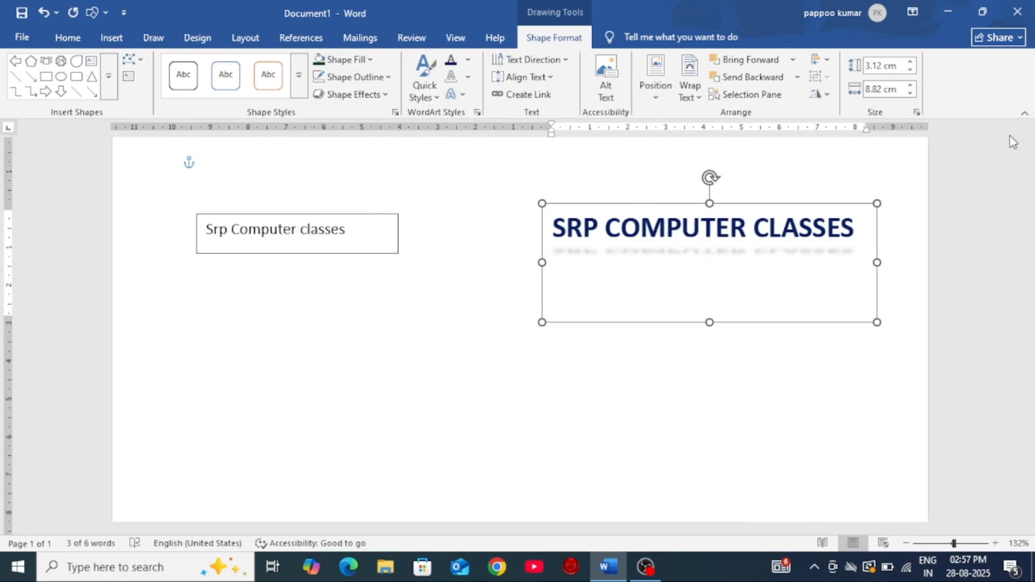
Step: Customize the text reflection of SRP COMPUTER CLASSES with 91% transparency, 22% size, 19 pt blur and 8 pt distance
click(452, 95)
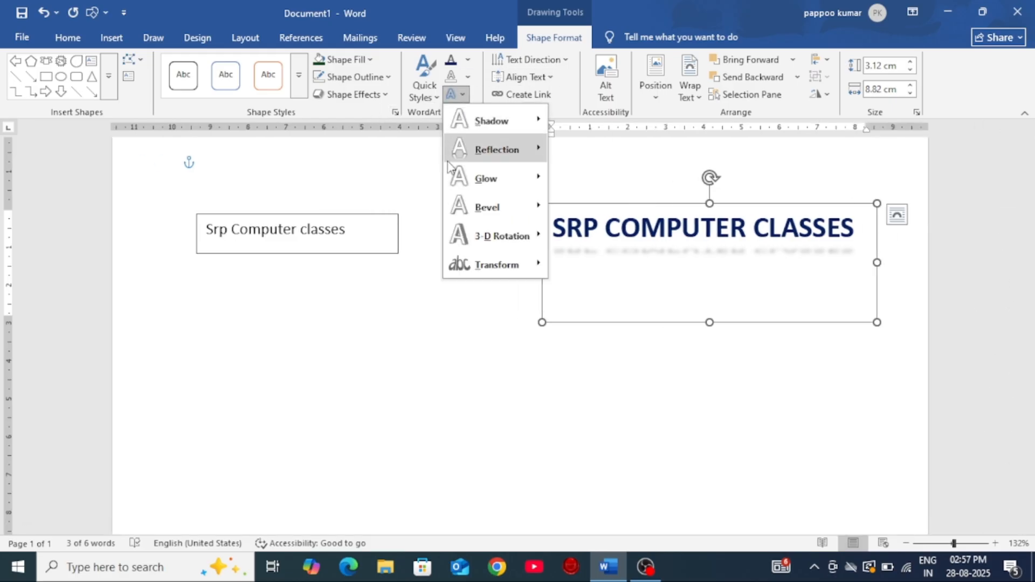
mouse_move(467, 148)
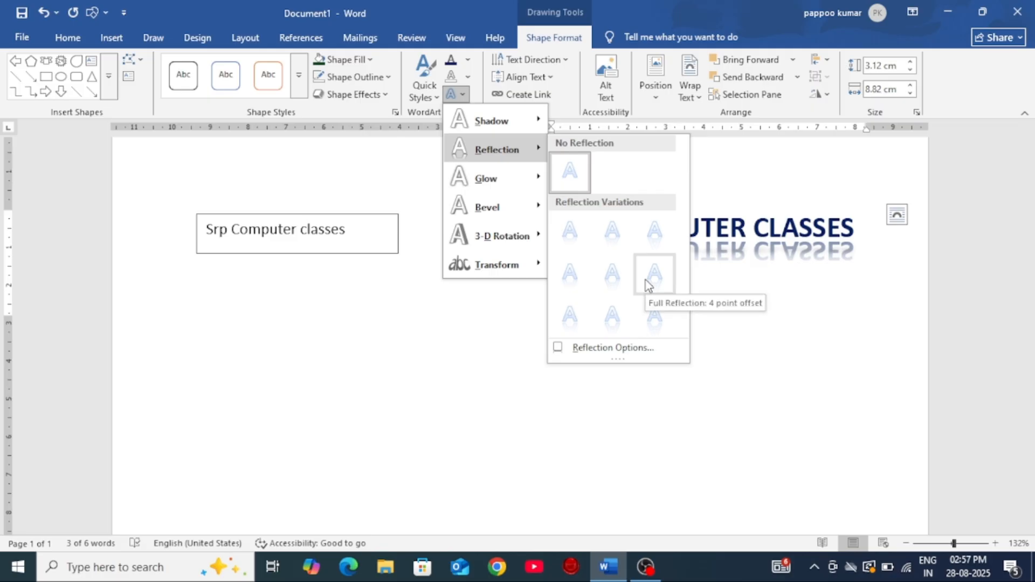
click(613, 347)
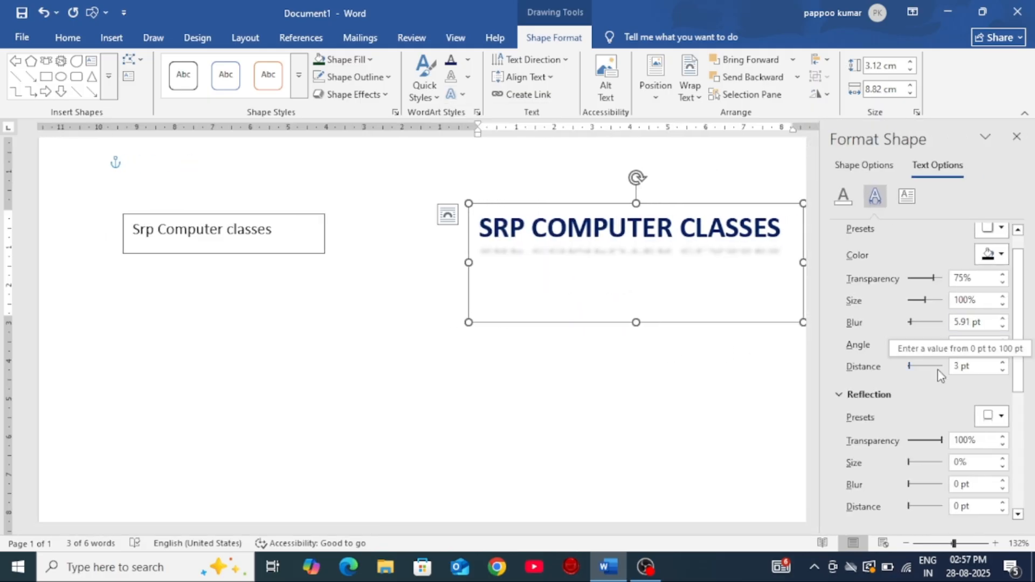
scroll(942, 415, down, 1)
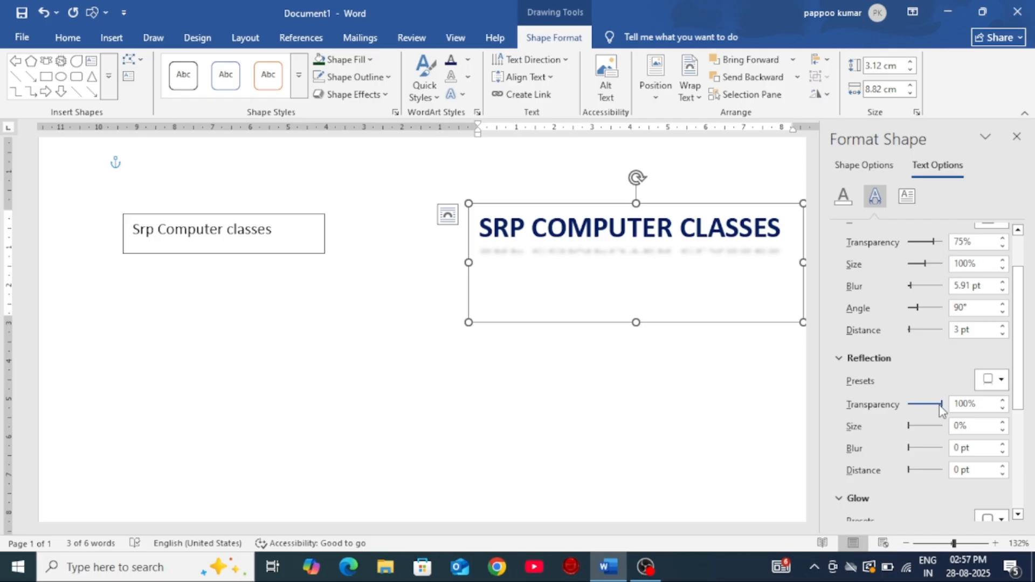
drag(940, 409, 917, 432)
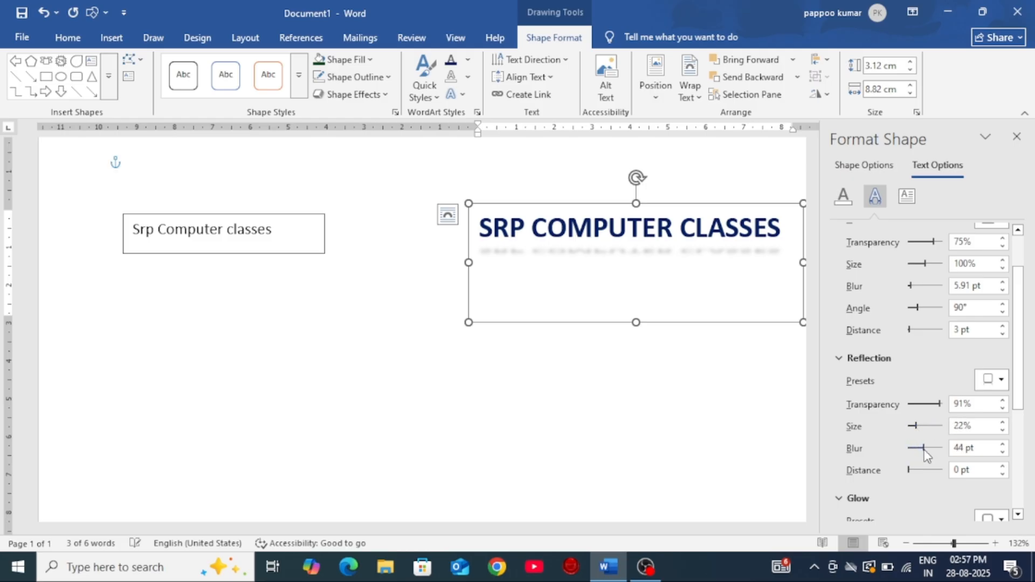
drag(923, 449, 910, 471)
click(1017, 136)
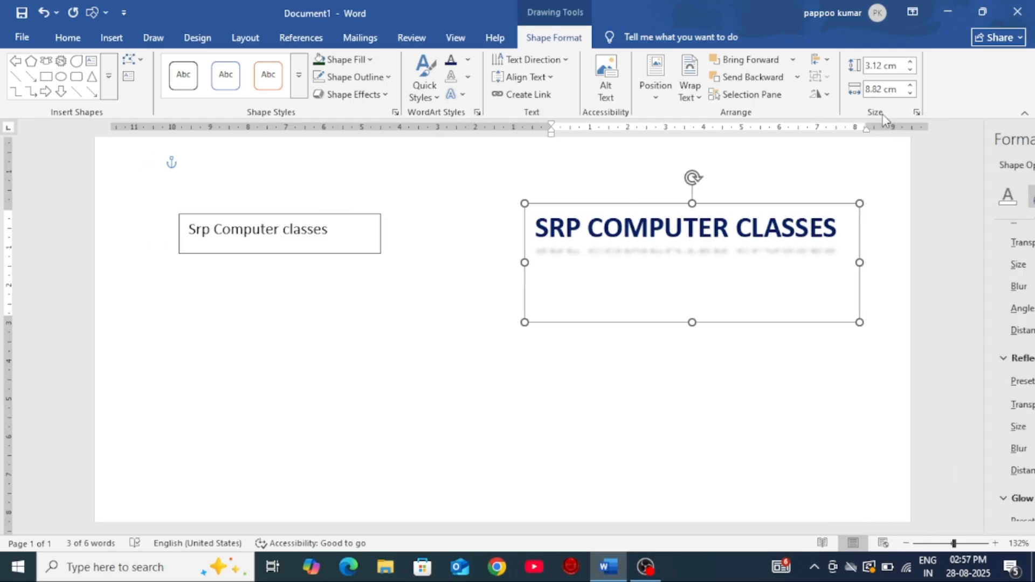
Step: Give the SRP COMPUTER CLASSES text a custom red glow with a size of 30 pt and 7% transparency
click(462, 95)
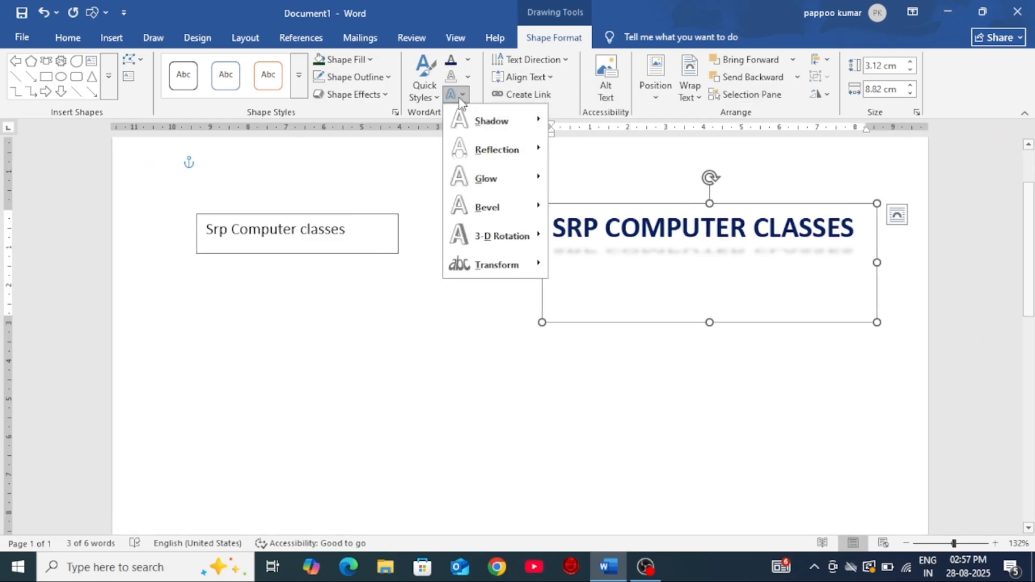
mouse_move(485, 178)
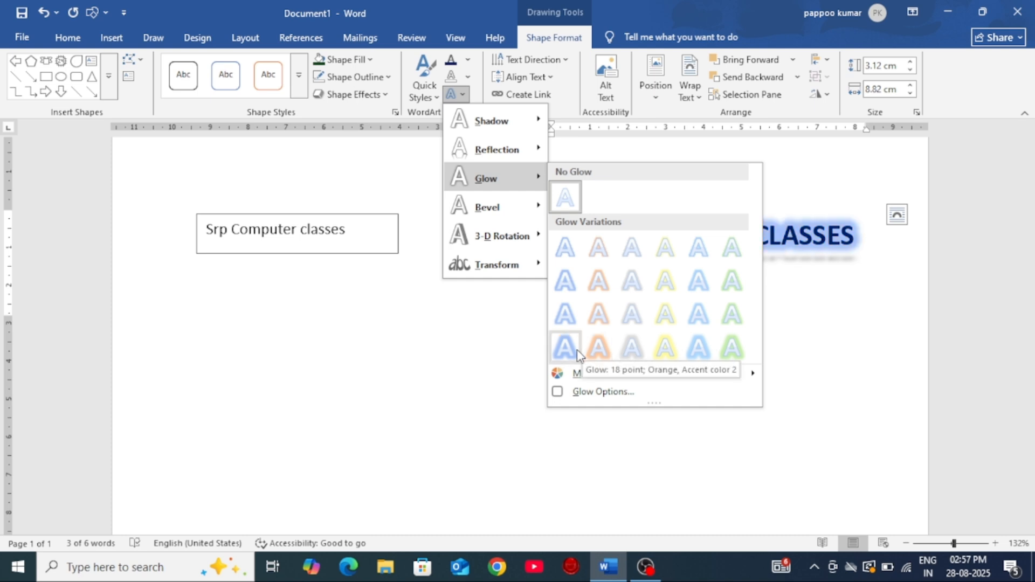
click(585, 392)
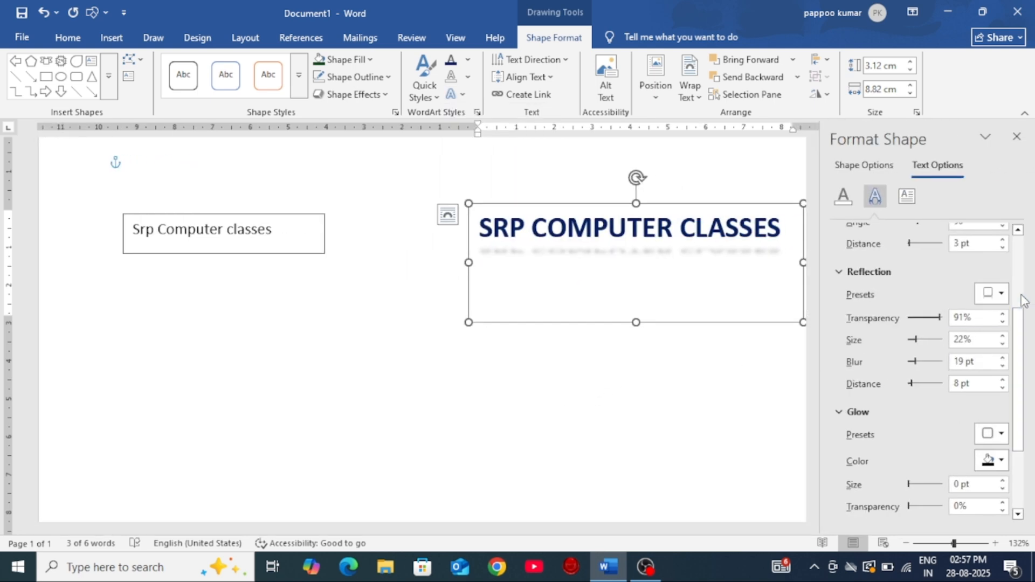
scroll(926, 474, down, 1)
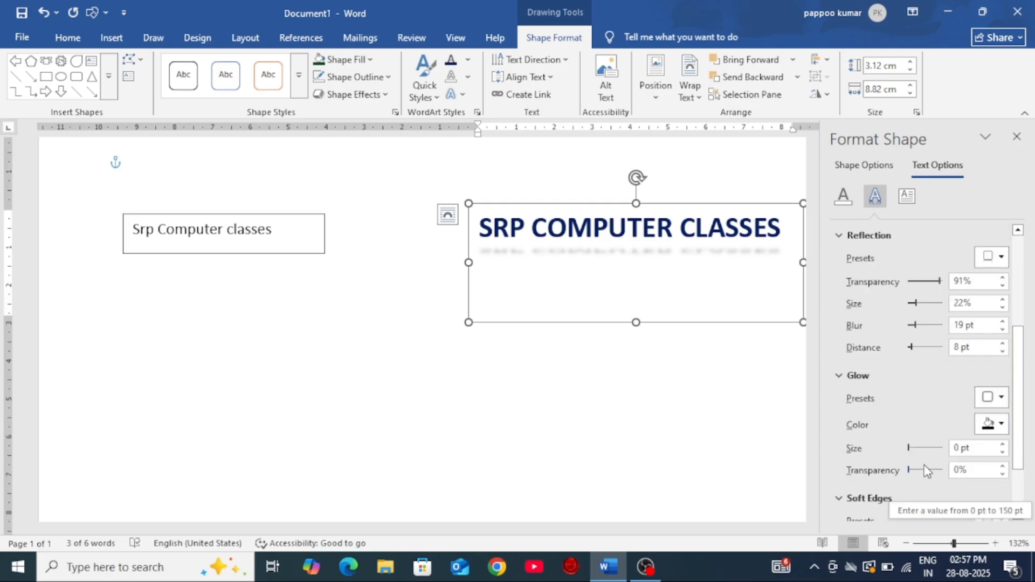
click(997, 422)
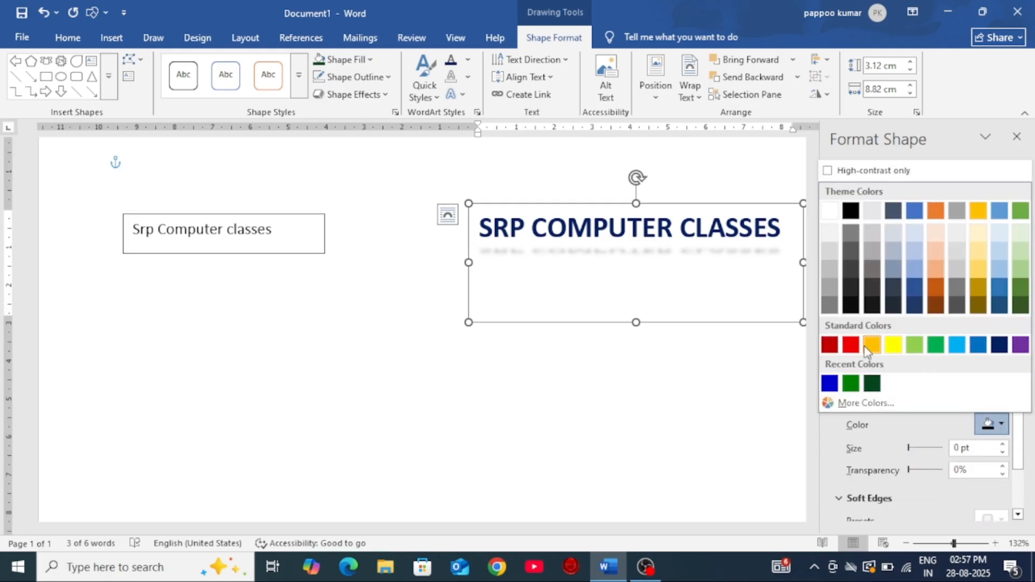
click(851, 345)
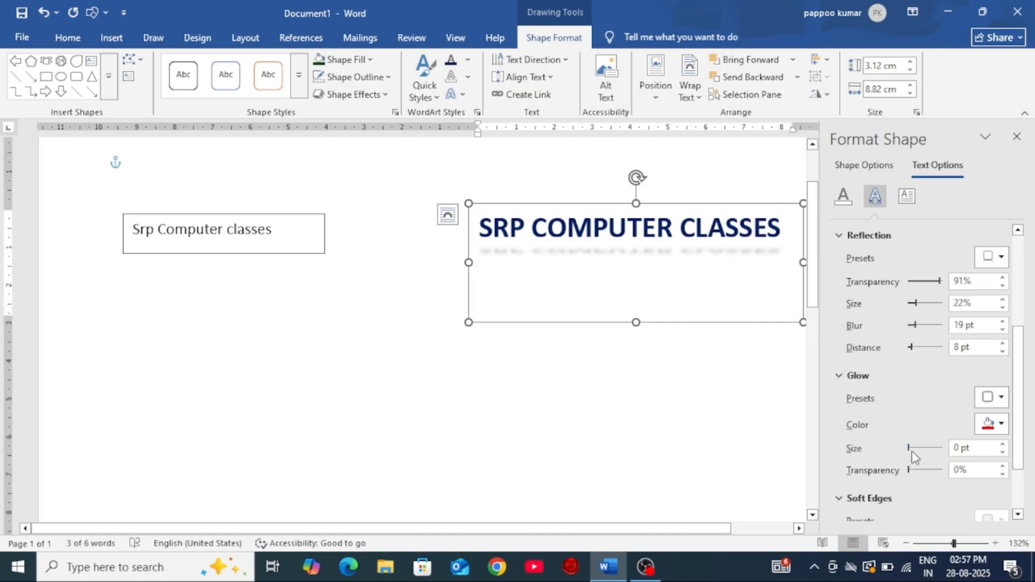
drag(911, 446, 910, 473)
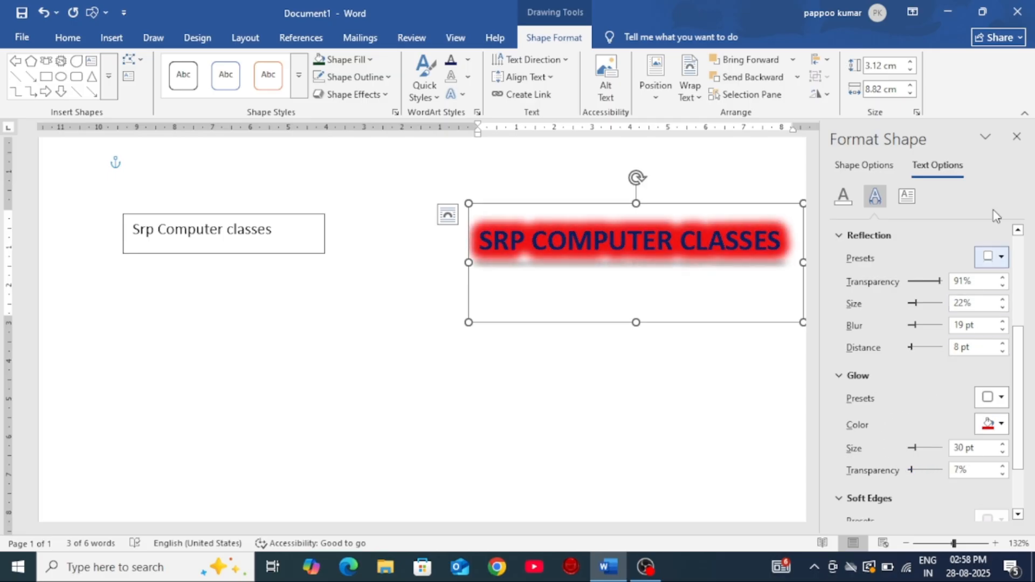
Step: Close the formatting settings and apply Follow Path transforms to SRP COMPUTER CLASSES, ending with the text curved along an upward arc
click(1017, 138)
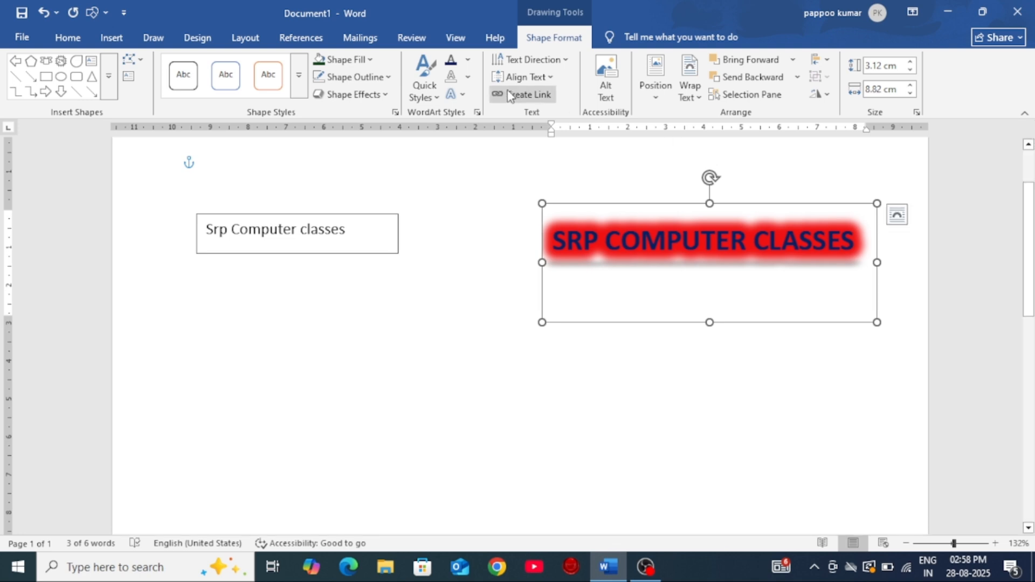
click(463, 95)
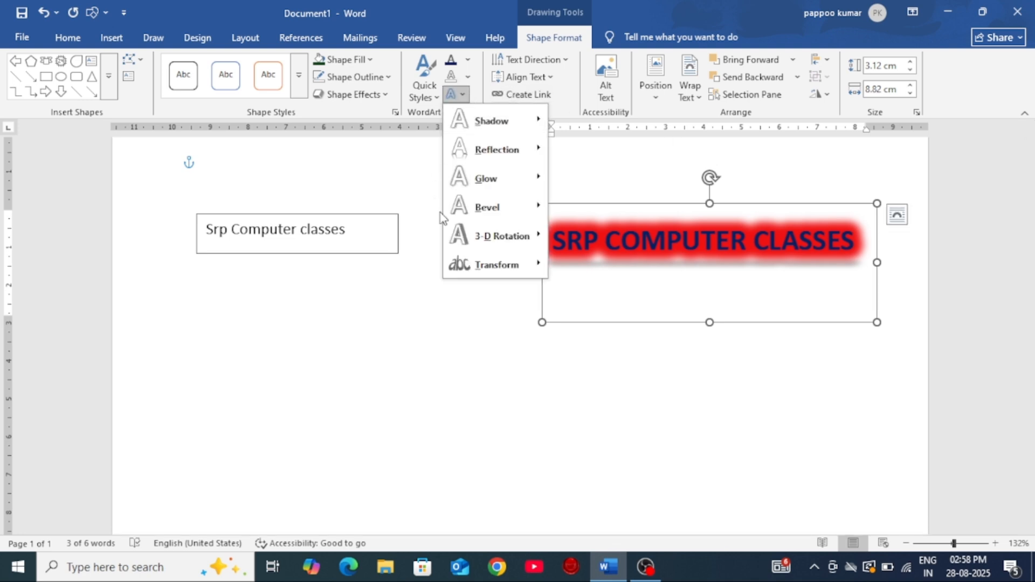
mouse_move(477, 243)
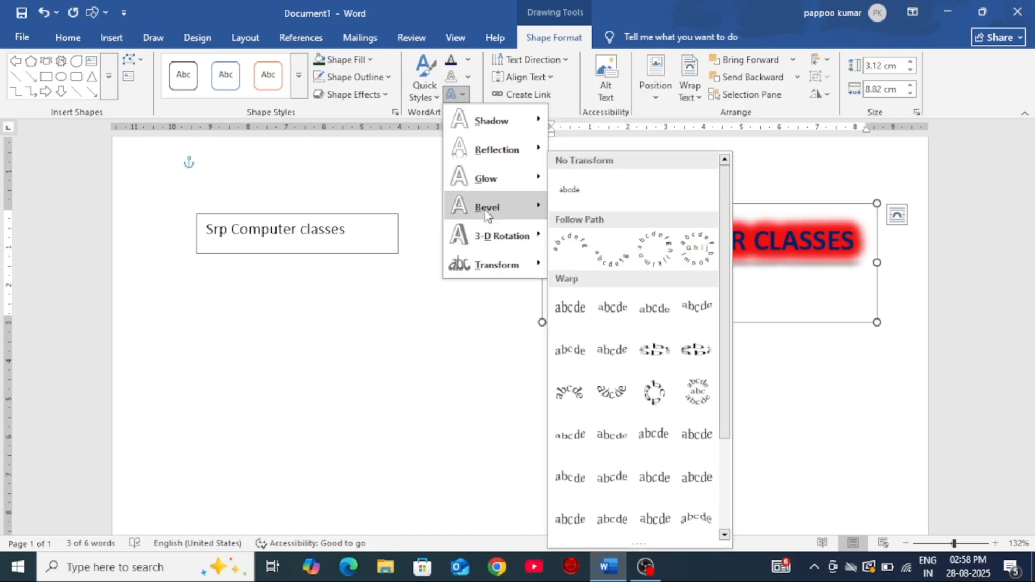
mouse_move(492, 188)
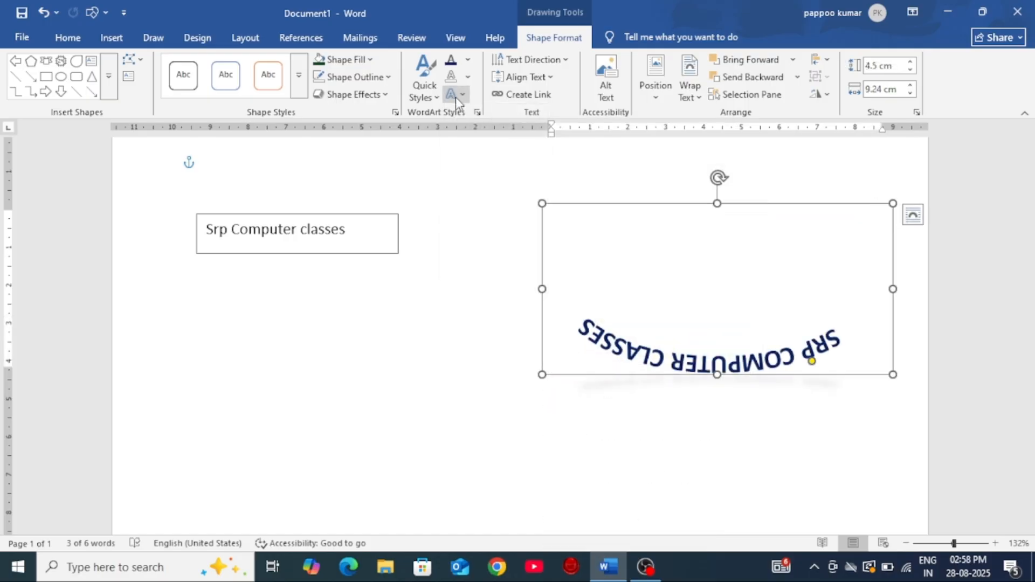
click(455, 98)
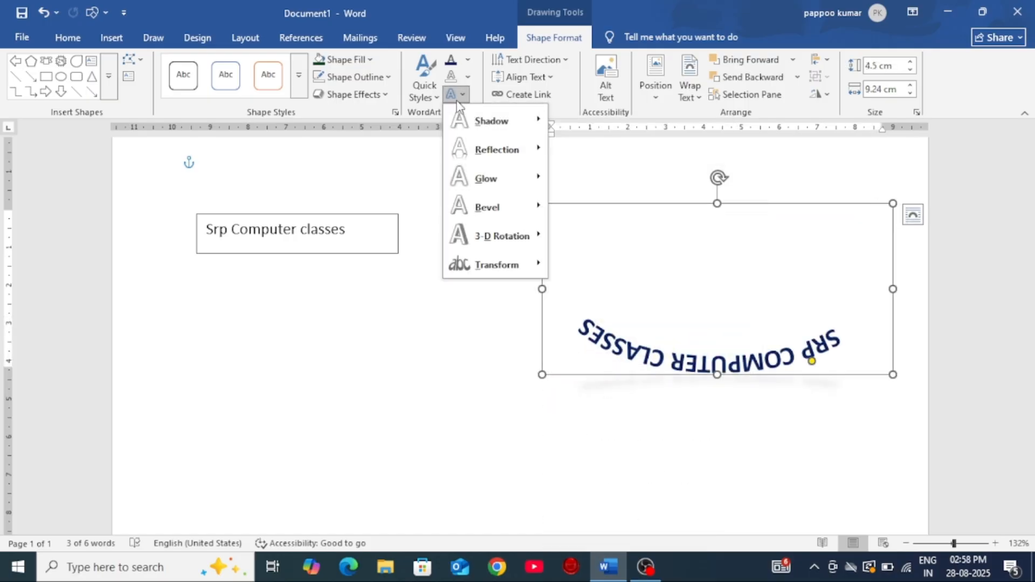
mouse_move(489, 272)
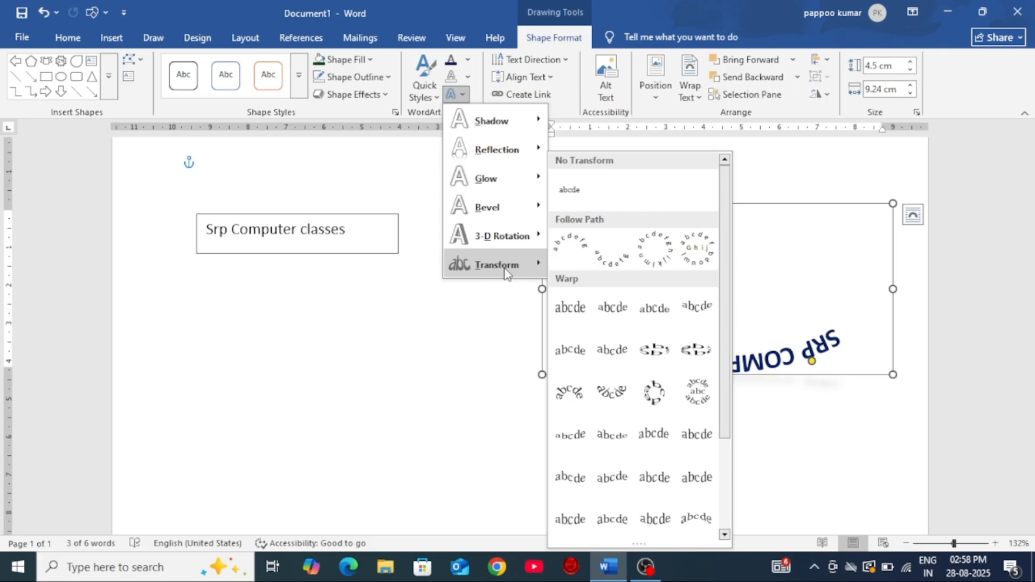
click(607, 257)
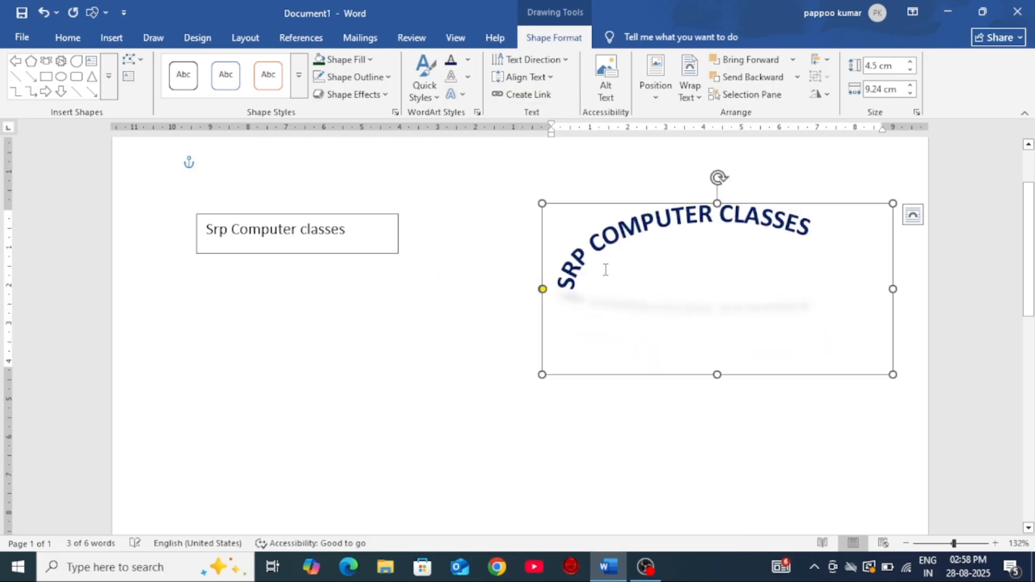
Step: Reshape the curved SRP COMPUTER CLASSES text box to about 14.86 cm wide and 5.84 cm high, and delete it
drag(545, 294, 397, 372)
click(655, 449)
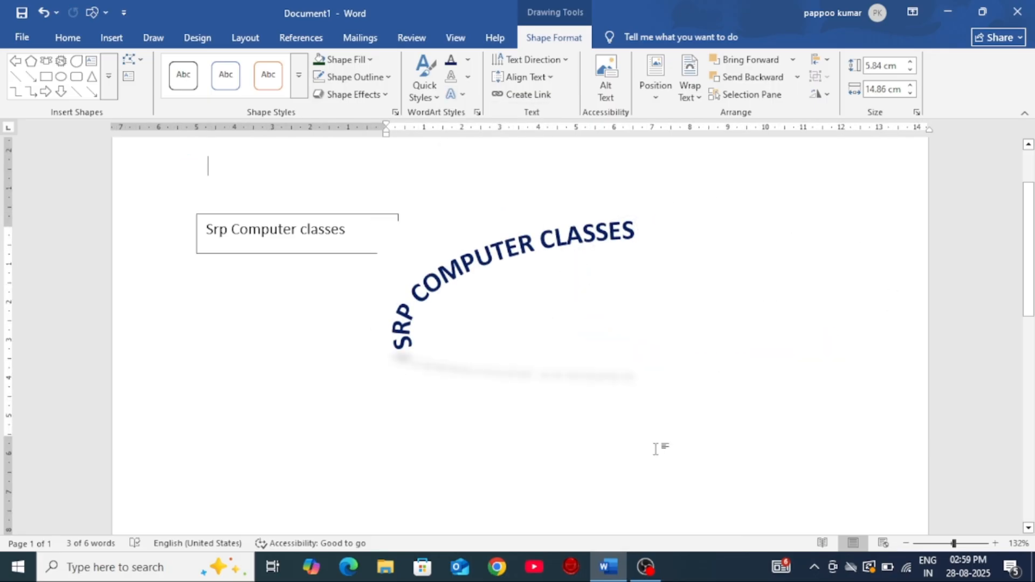
click(547, 252)
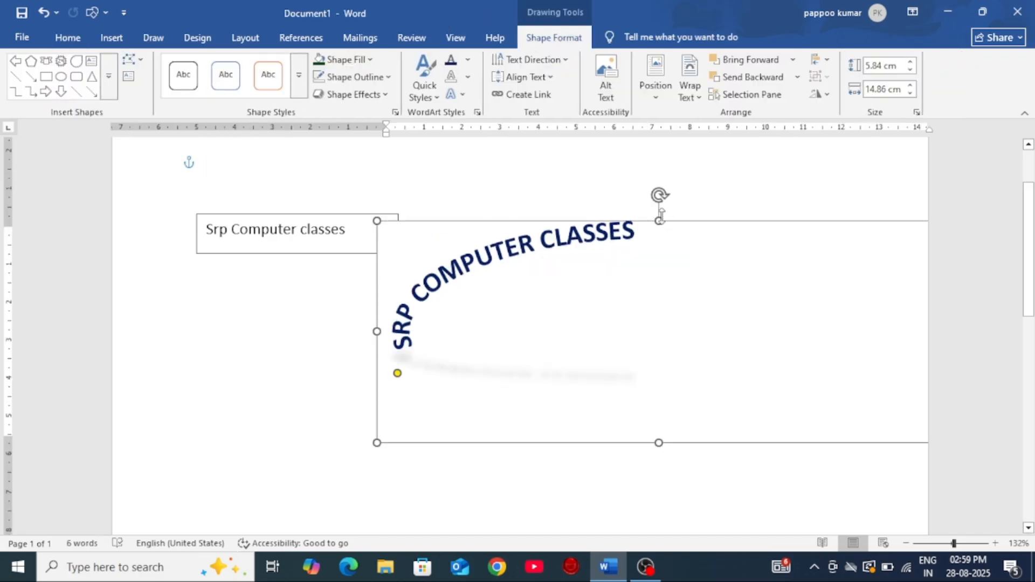
key(Delete)
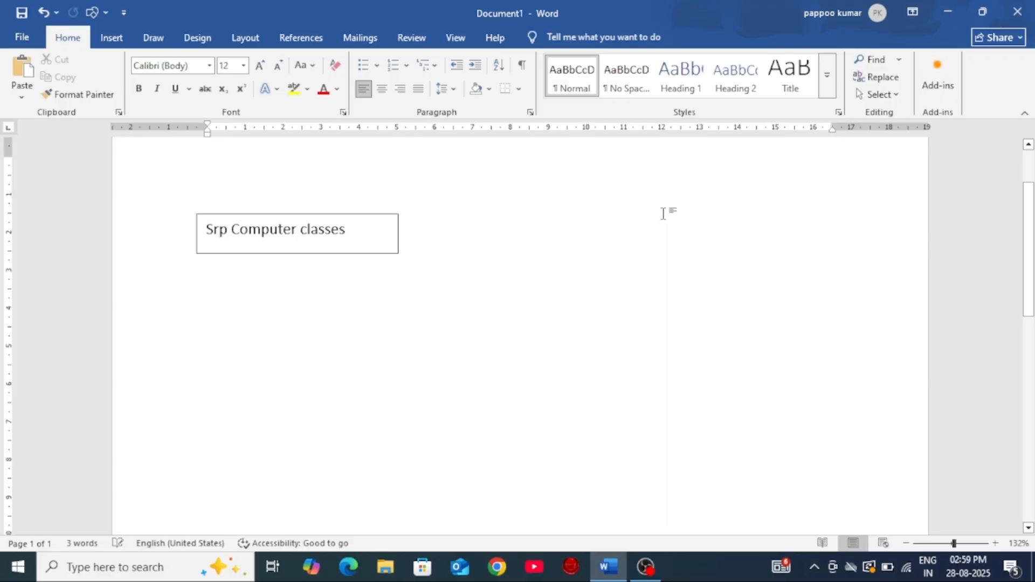
Step: Rotate the text of the Srp Computer classes box by 90° and enlarge the box to about 9.5 cm wide and 4.54 cm high
click(382, 221)
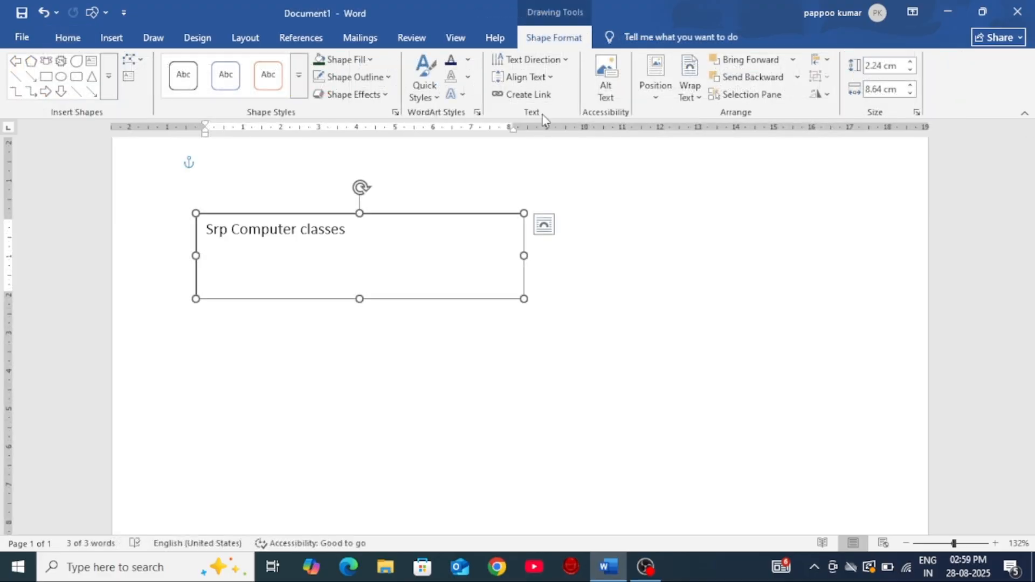
click(567, 61)
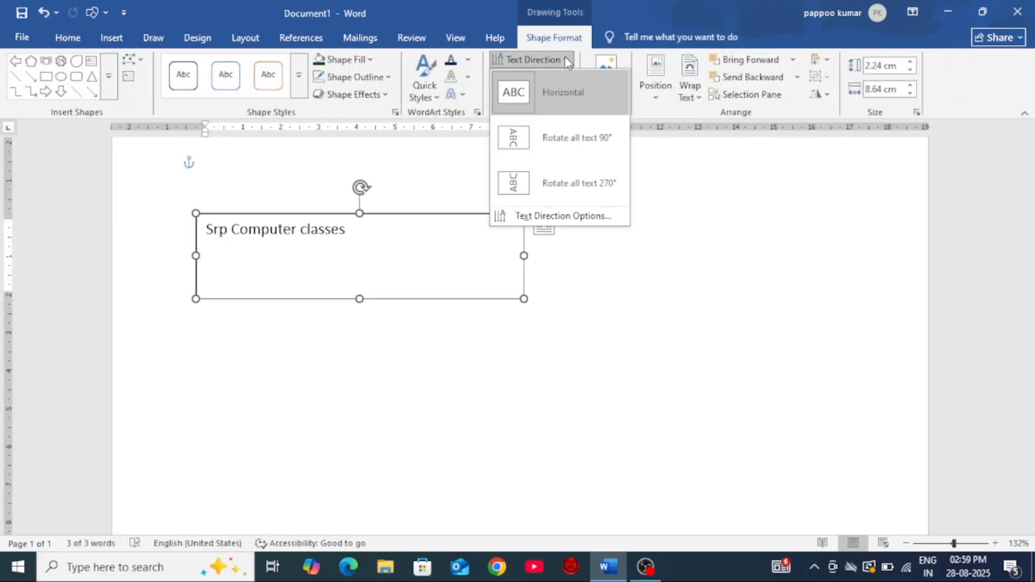
click(555, 90)
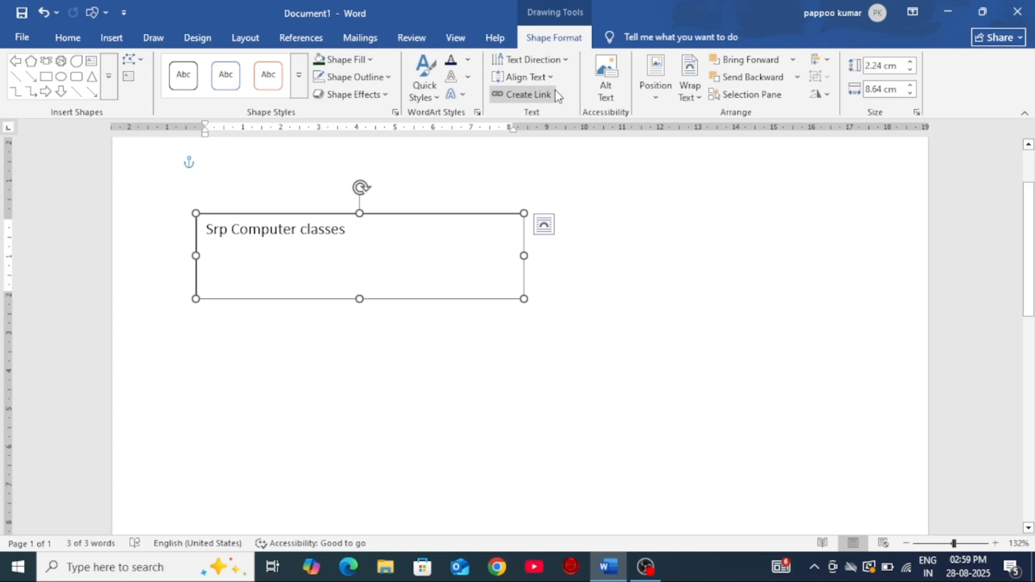
click(565, 63)
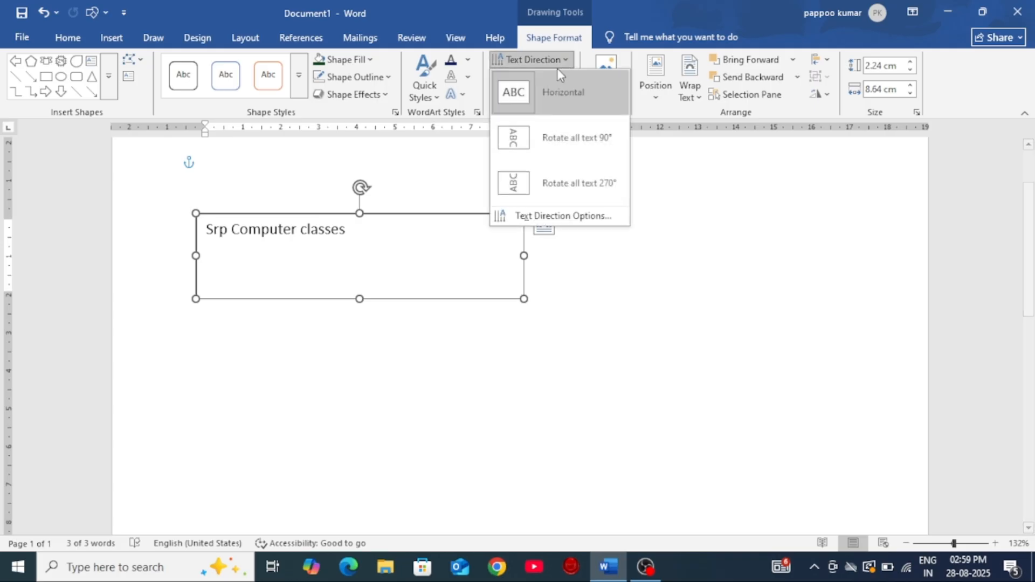
click(556, 136)
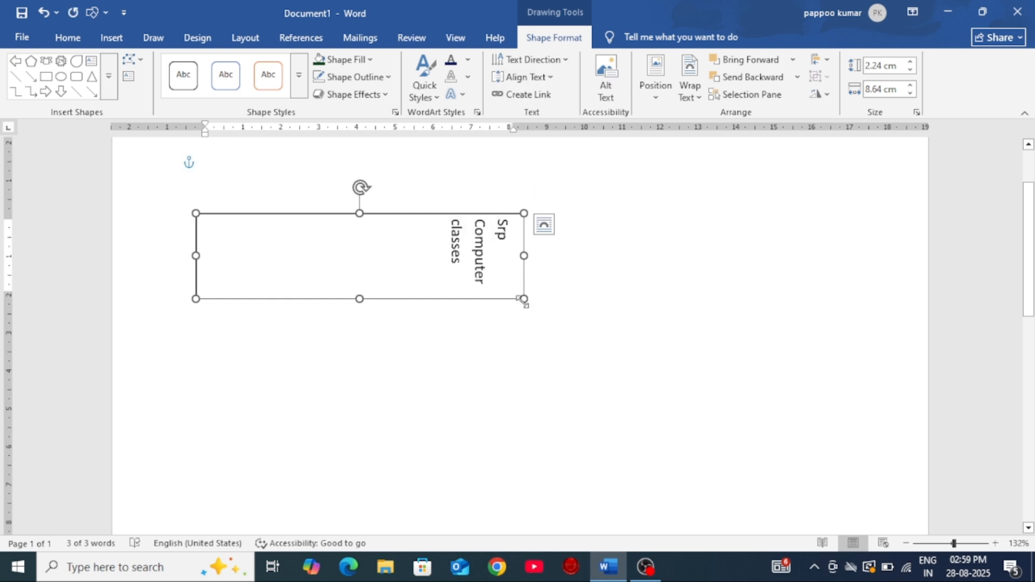
drag(524, 299, 556, 386)
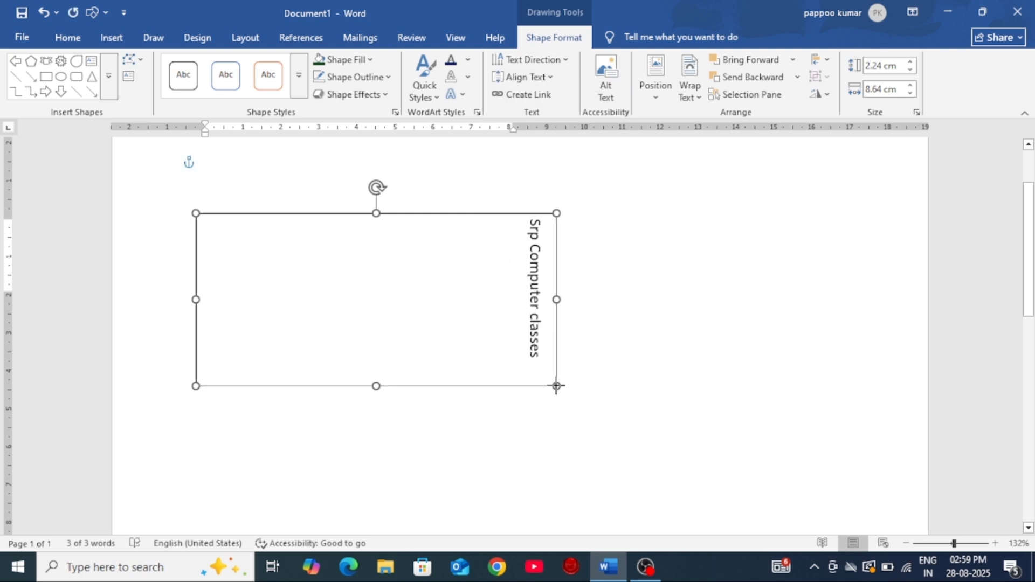
Step: Set the rotated text's alignment to Left and set its text direction back to Horizontal
click(548, 78)
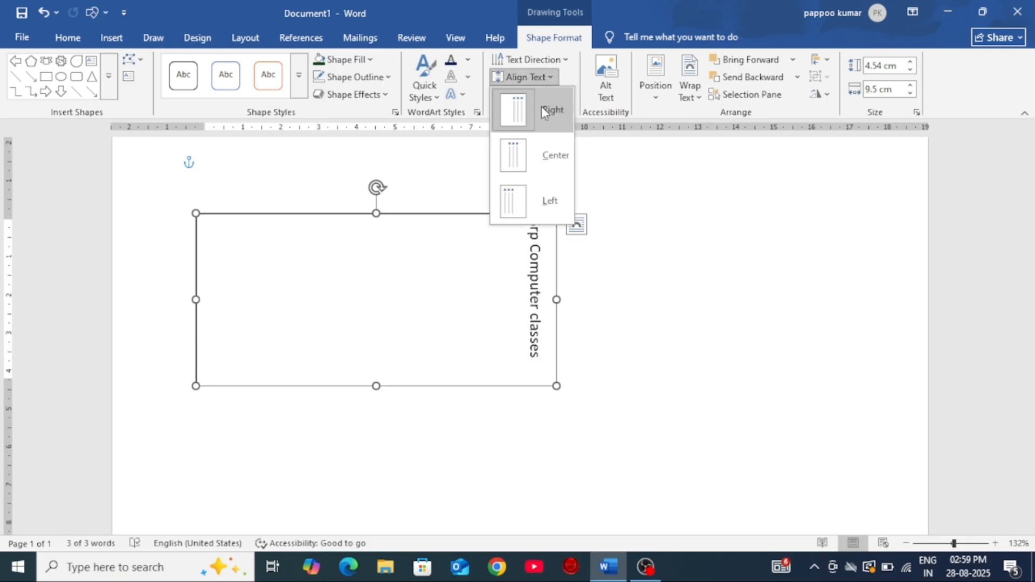
click(552, 208)
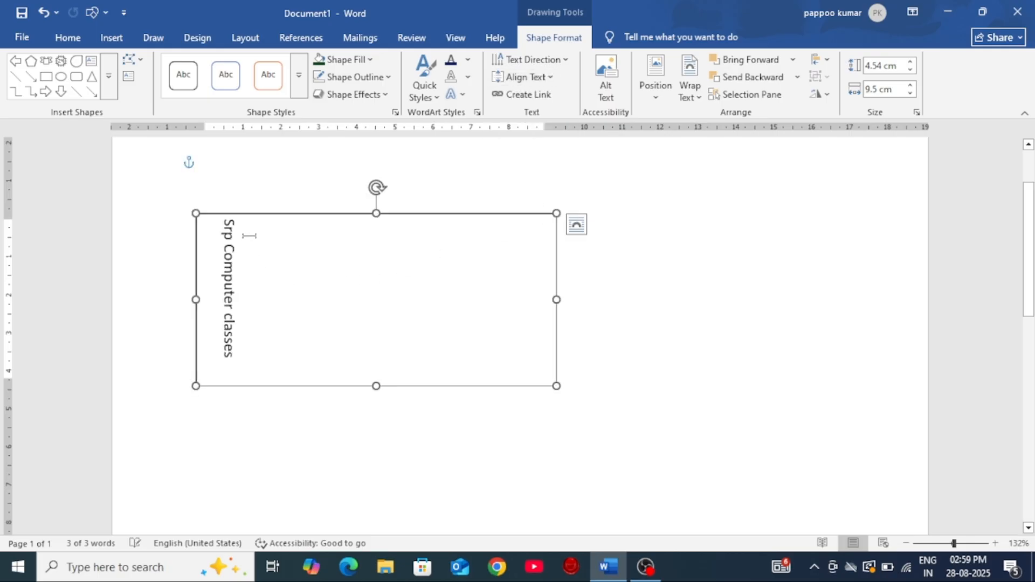
click(528, 77)
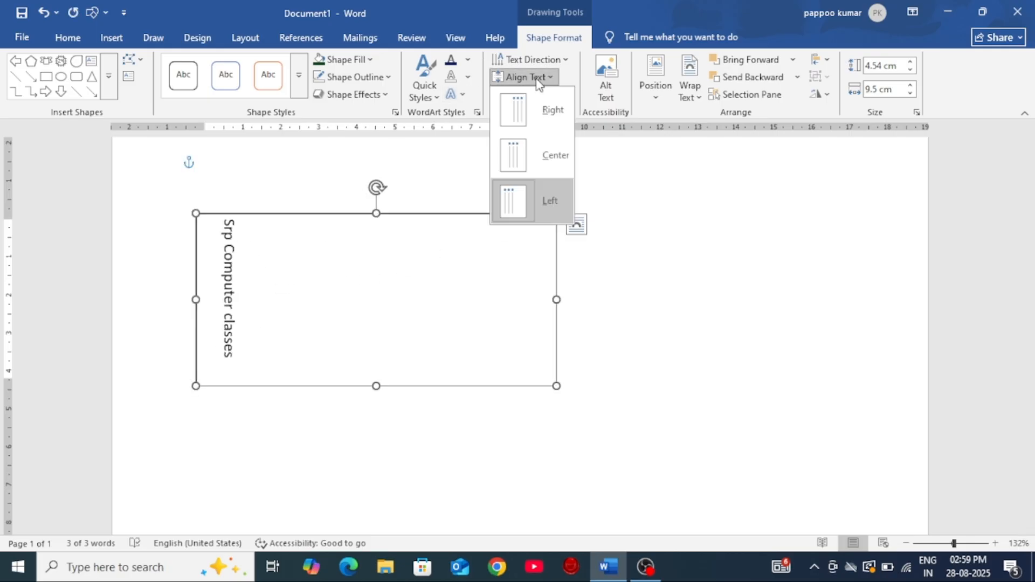
click(531, 60)
click(531, 59)
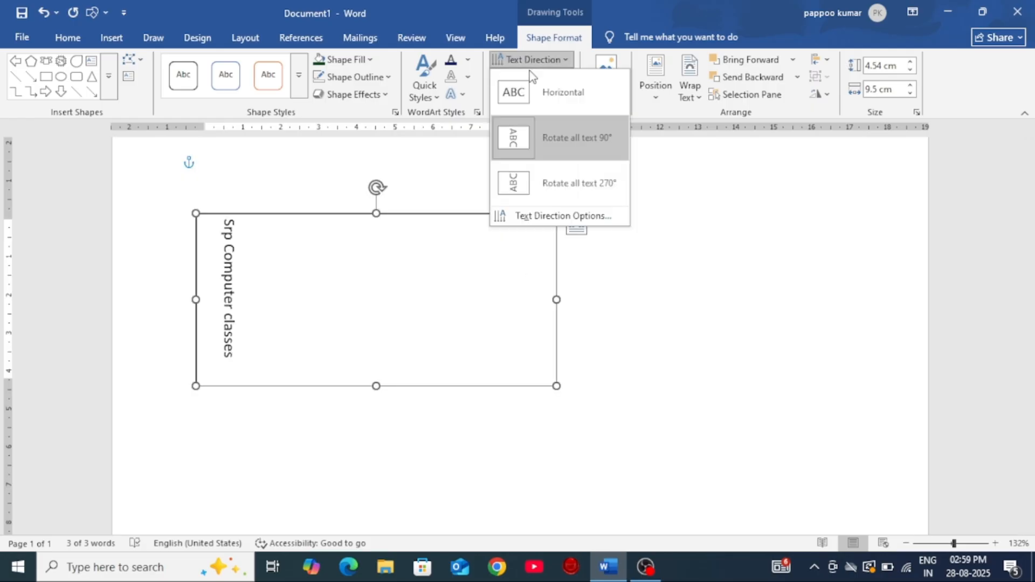
click(546, 105)
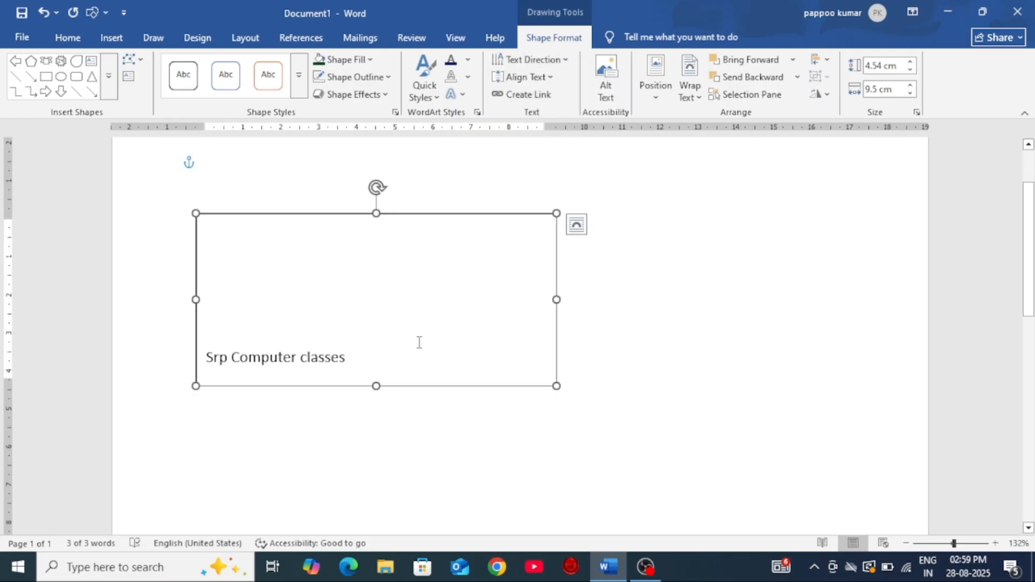
Step: Align the Srp Computer classes text vertically within its box to Top, Middle and finally Bottom
click(539, 77)
click(548, 96)
click(550, 111)
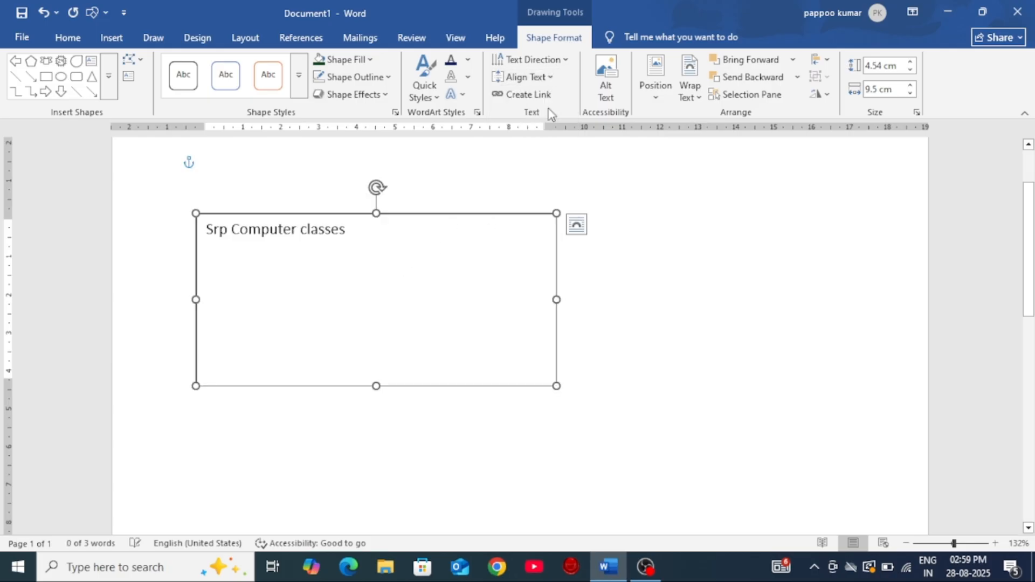
click(551, 78)
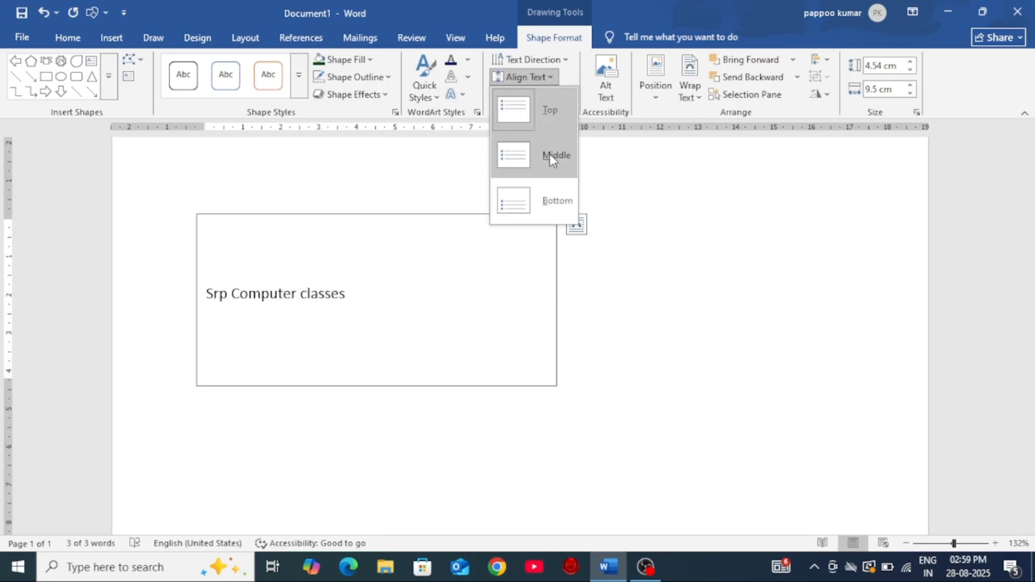
click(548, 153)
click(547, 78)
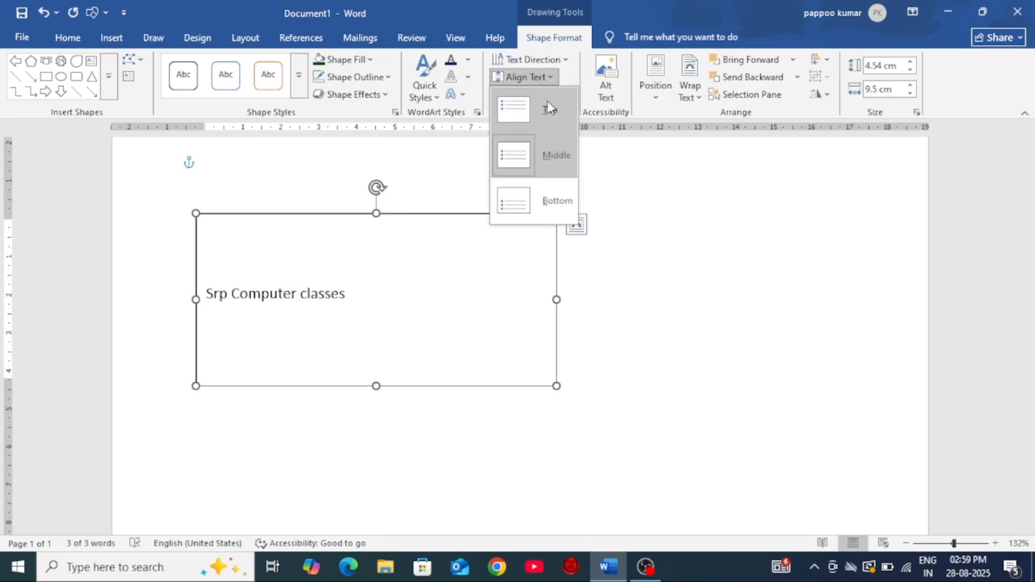
click(548, 202)
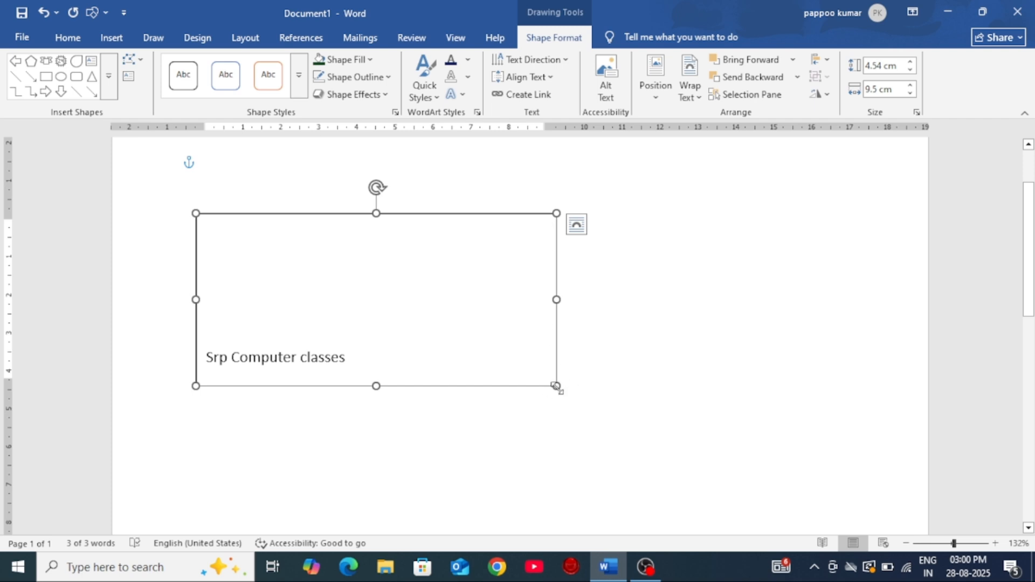
Step: Delete the Srp Computer classes text box and draw a new empty text box about 3.46 cm wide and 3 cm high
key(Delete)
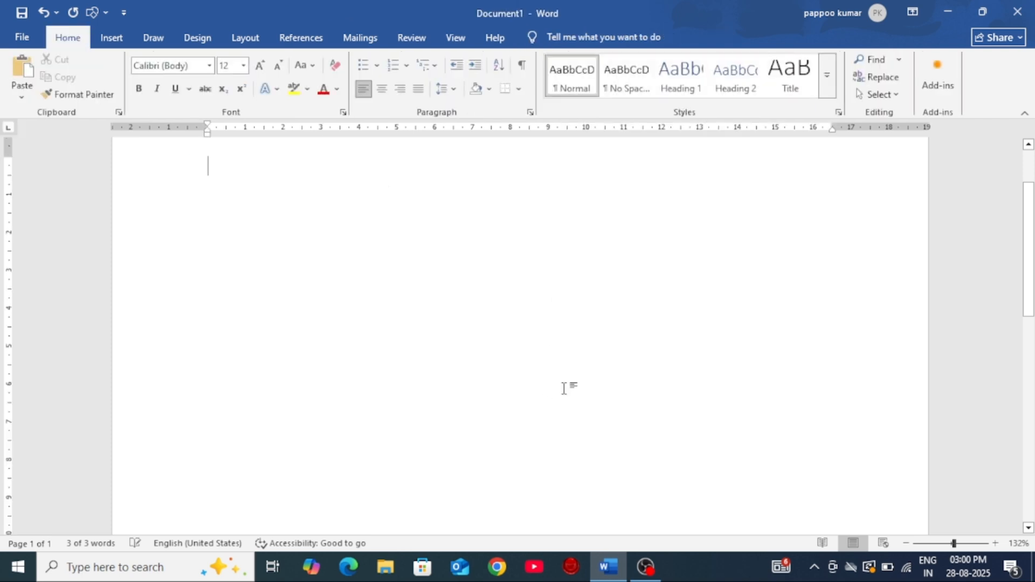
click(111, 37)
click(190, 81)
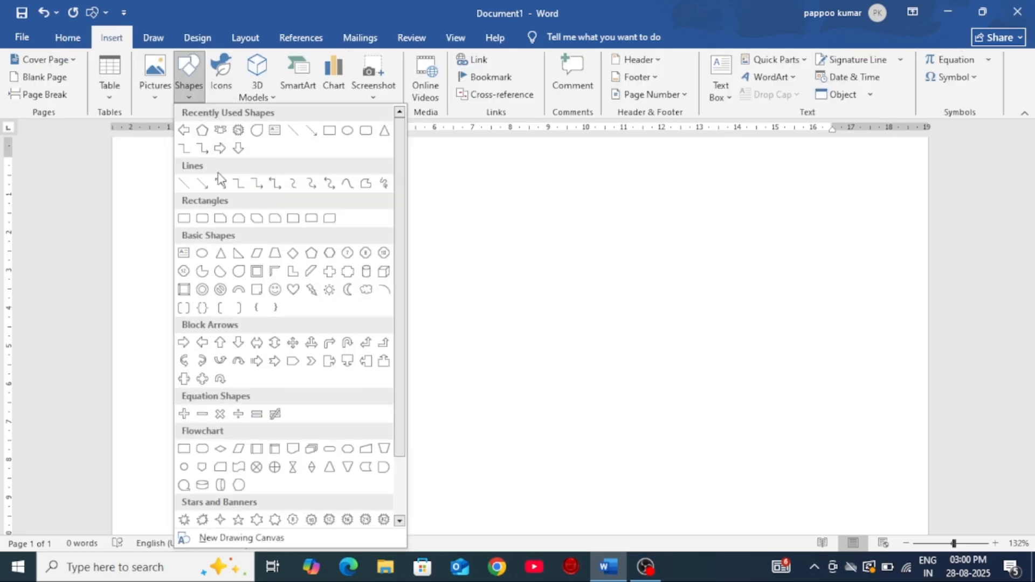
click(275, 130)
drag(209, 205, 341, 319)
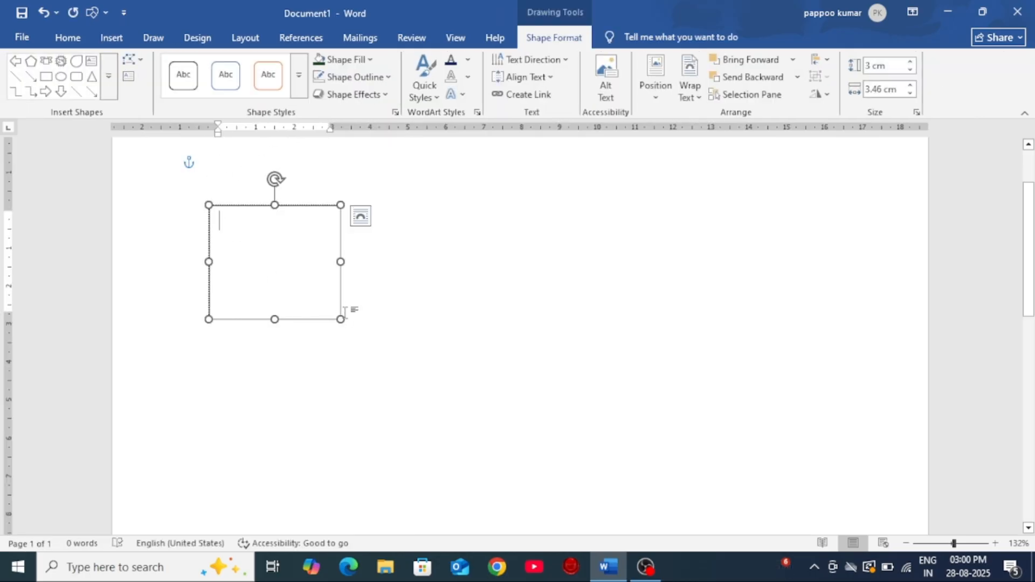
Step: Fill the new text box with random filler text starting with GUI K8OYT8FW and enlarge the box to about 3.56 cm by 3.7 cm
text(GUI K8OY)
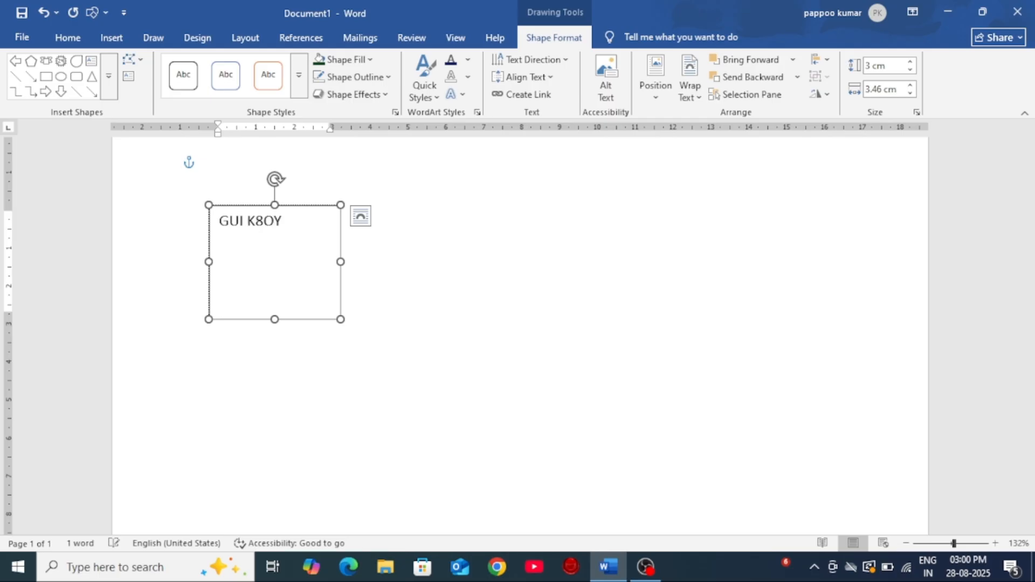
text(T8FW UT7FYO8RYF8O)
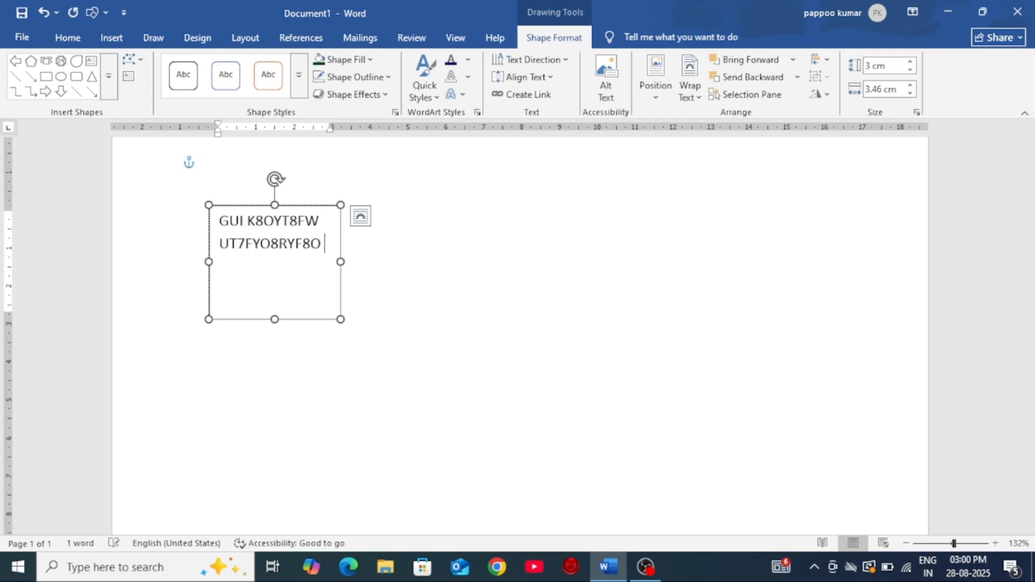
text(KYEE8OYT8OYT K8T)
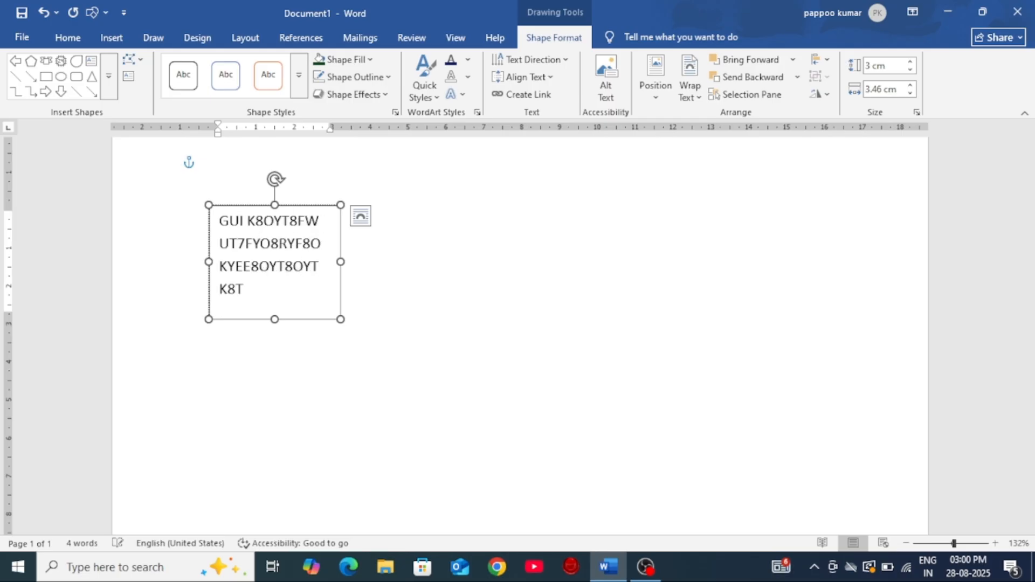
text(YO847T08437 OIY8OTYP99)
key(ctrl+BackSpace)
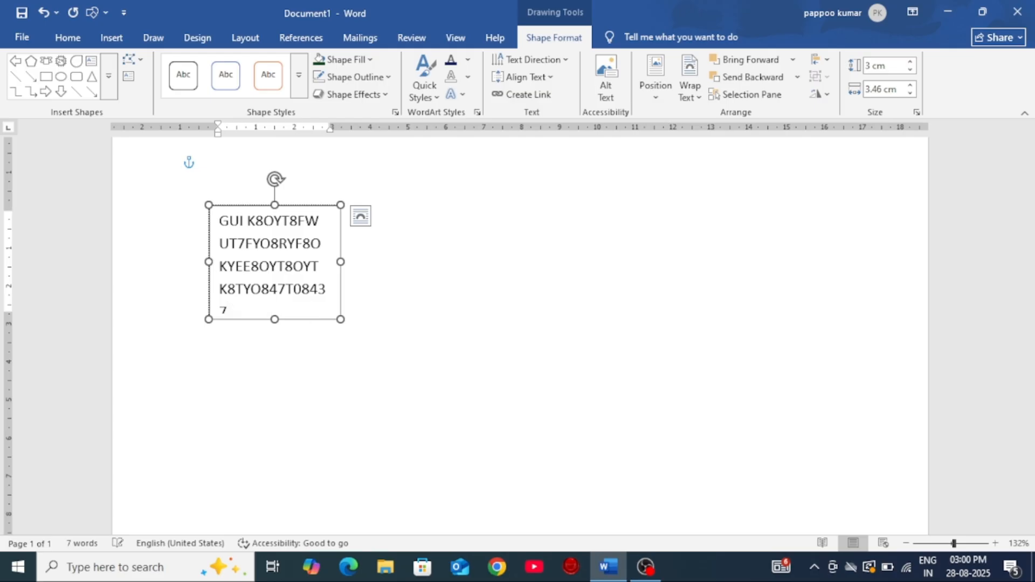
drag(340, 319, 340, 343)
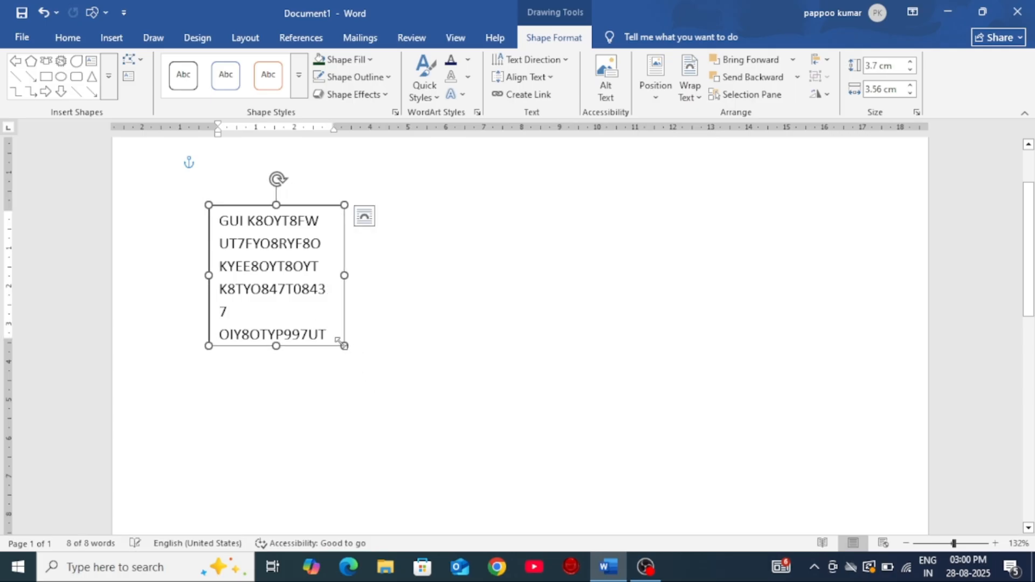
Step: Draw an empty text box about 3.14 cm wide and 3.82 cm high beside the filled text box
click(110, 37)
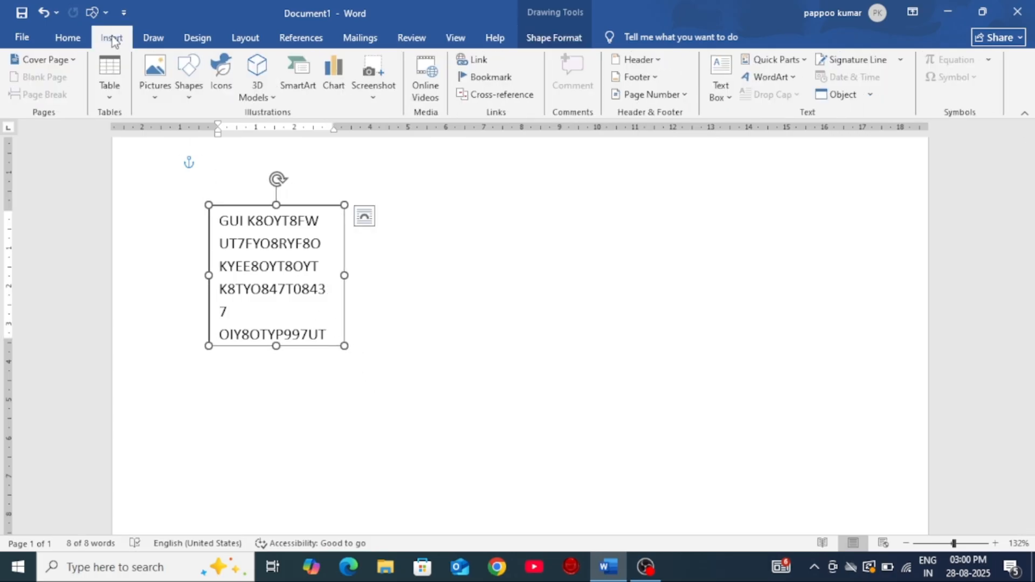
click(191, 89)
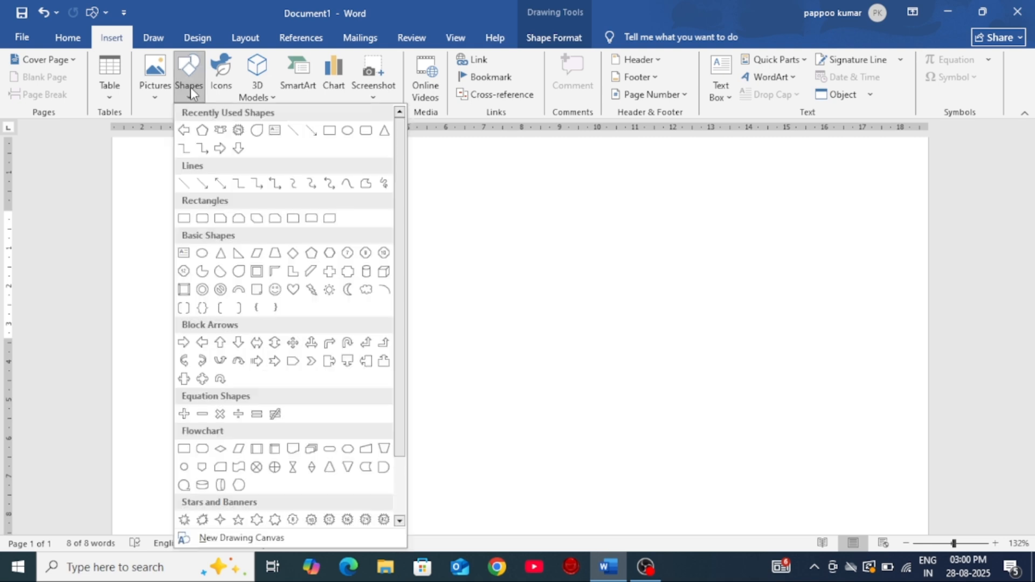
click(276, 131)
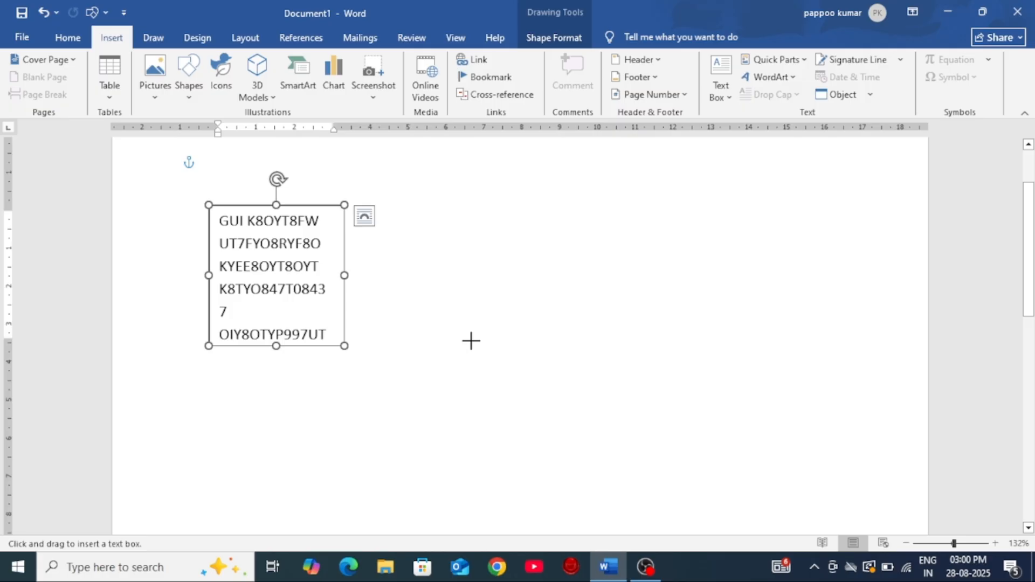
click(188, 86)
click(412, 219)
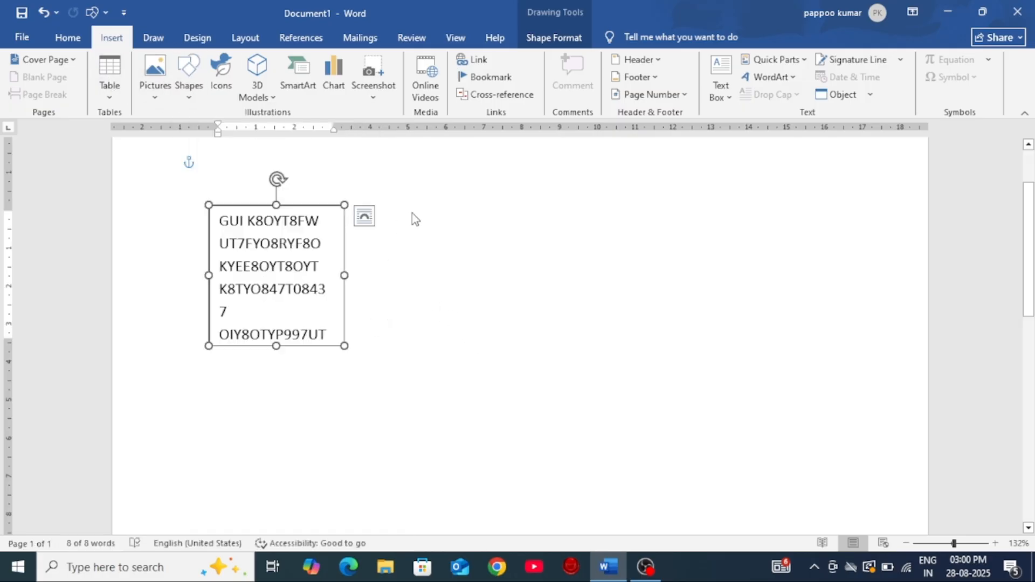
click(420, 250)
click(188, 76)
click(275, 130)
drag(367, 210, 486, 356)
Step: Draw three more empty text boxes in the row, about 3.28 by 3.8 cm, 2.06 by 3.3 cm and 2.28 by 4.42 cm
click(91, 60)
drag(527, 220, 652, 365)
drag(699, 220, 777, 345)
click(132, 80)
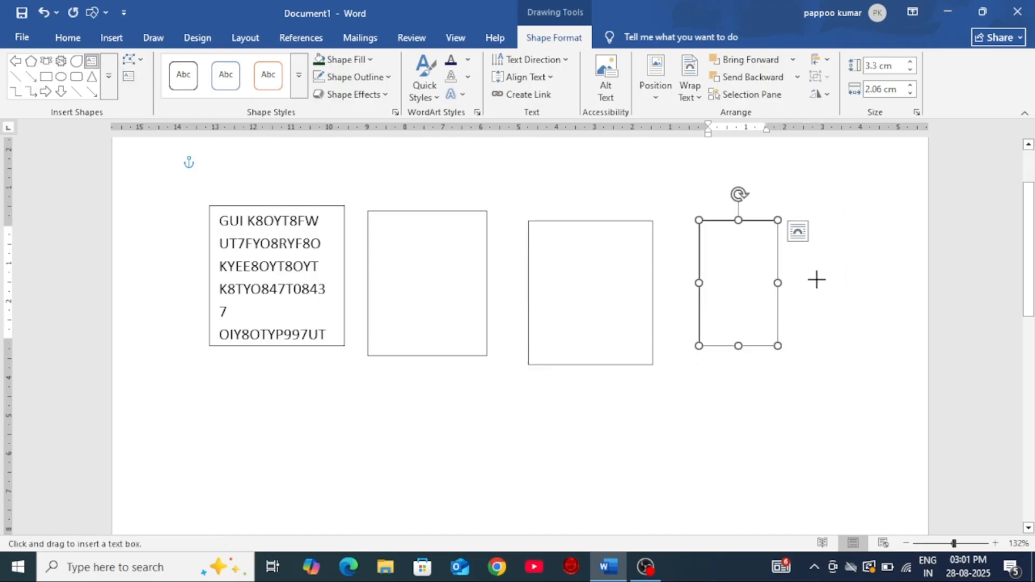
drag(829, 233, 916, 400)
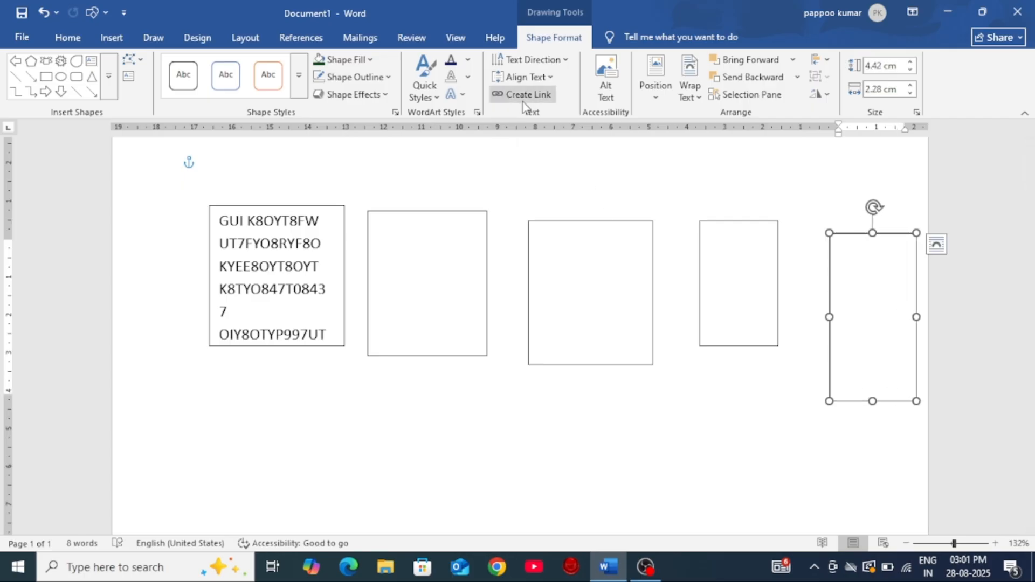
Step: Create a link from the filled first text box to the empty second text box
click(263, 280)
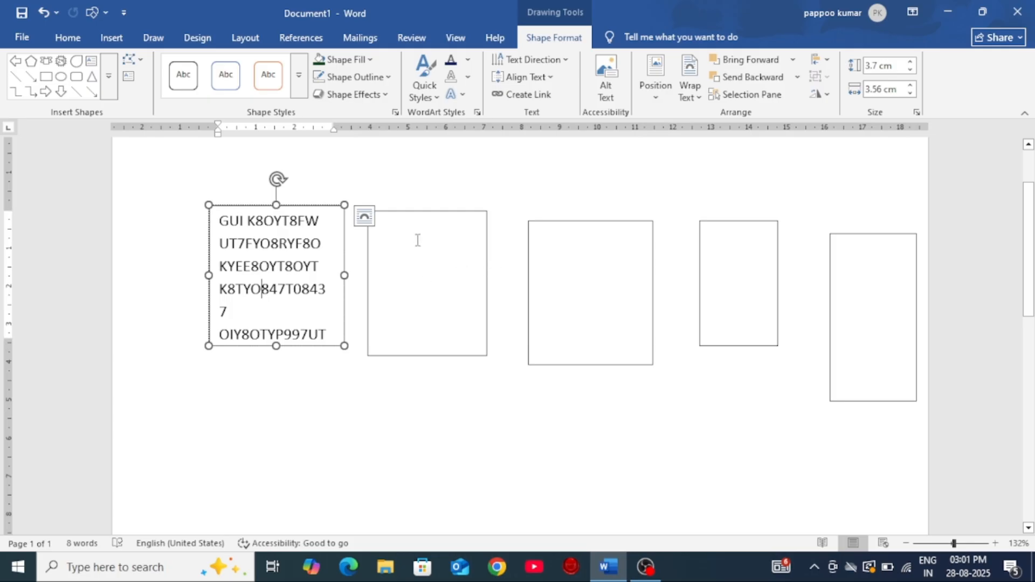
click(531, 94)
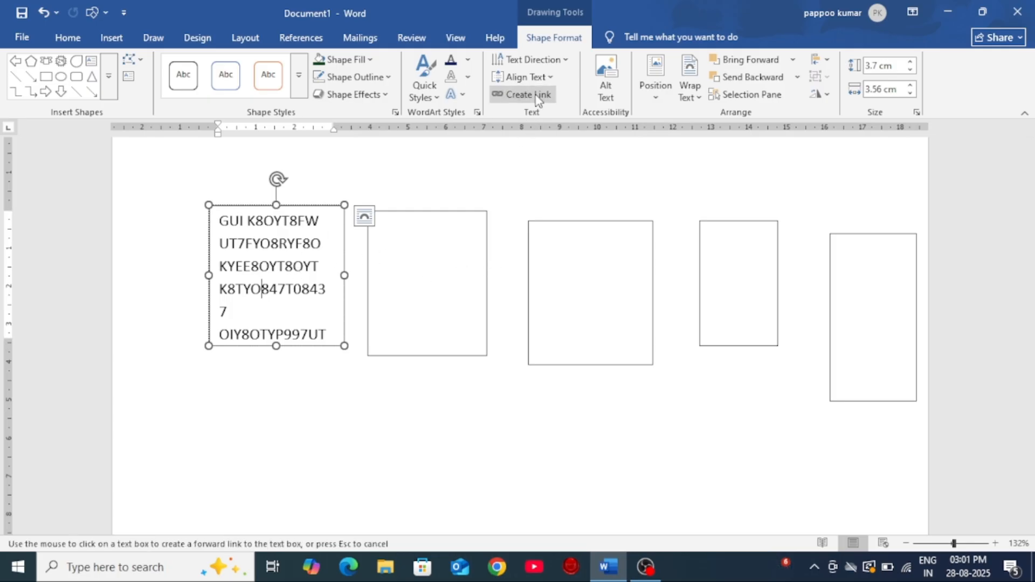
click(421, 254)
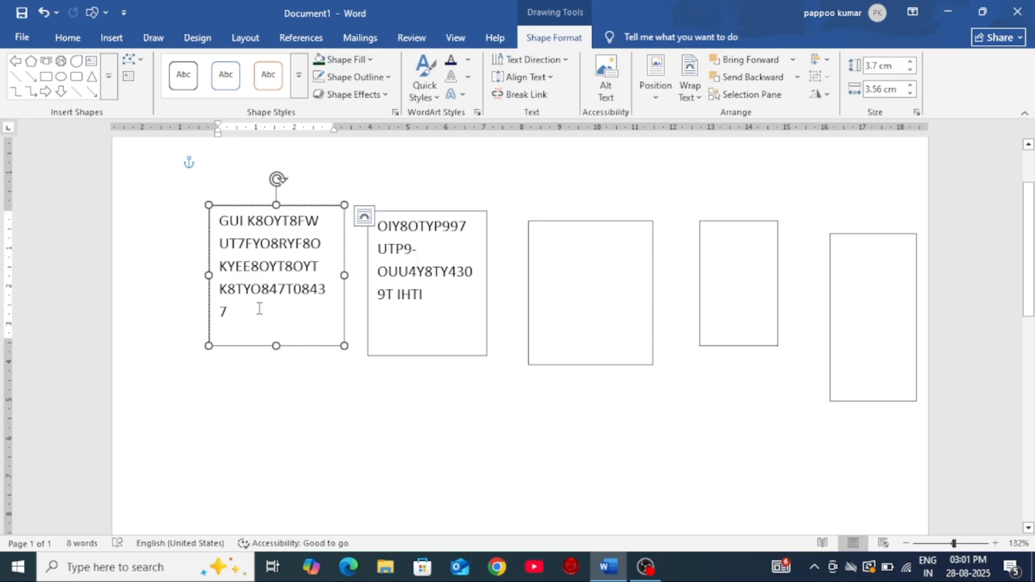
Step: Link the second text box forward to the third text box and deselect it
click(460, 287)
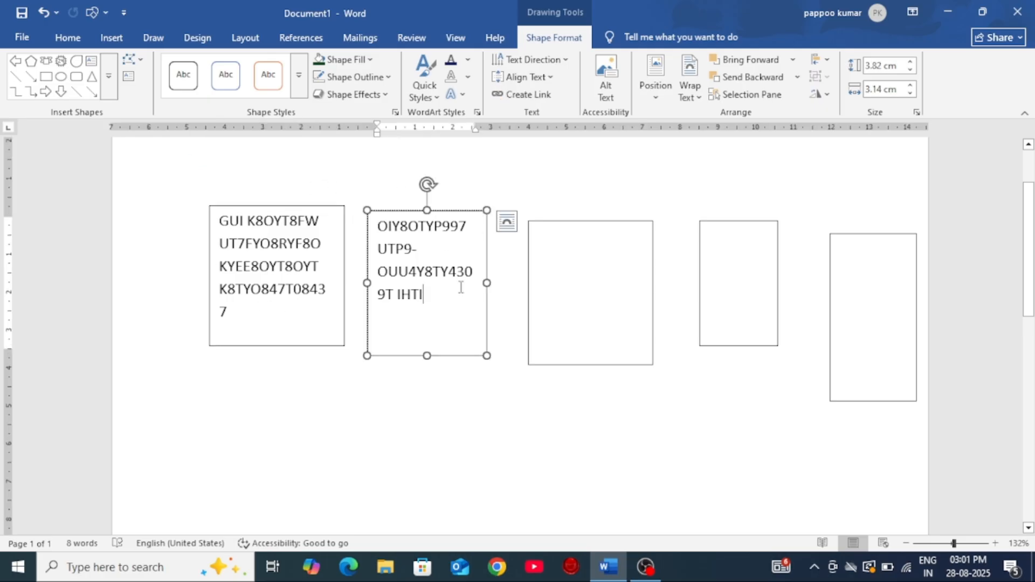
click(530, 102)
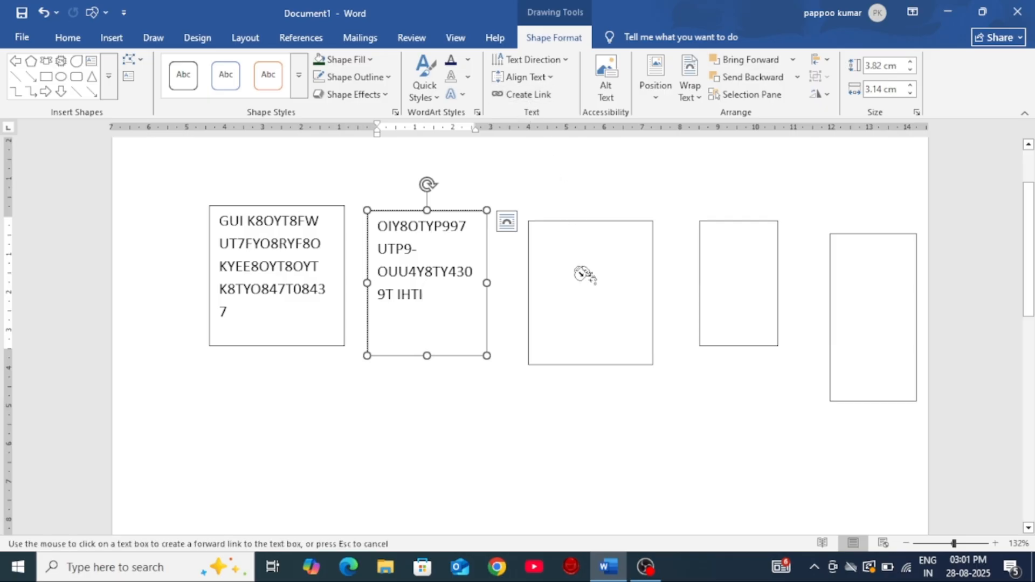
click(591, 279)
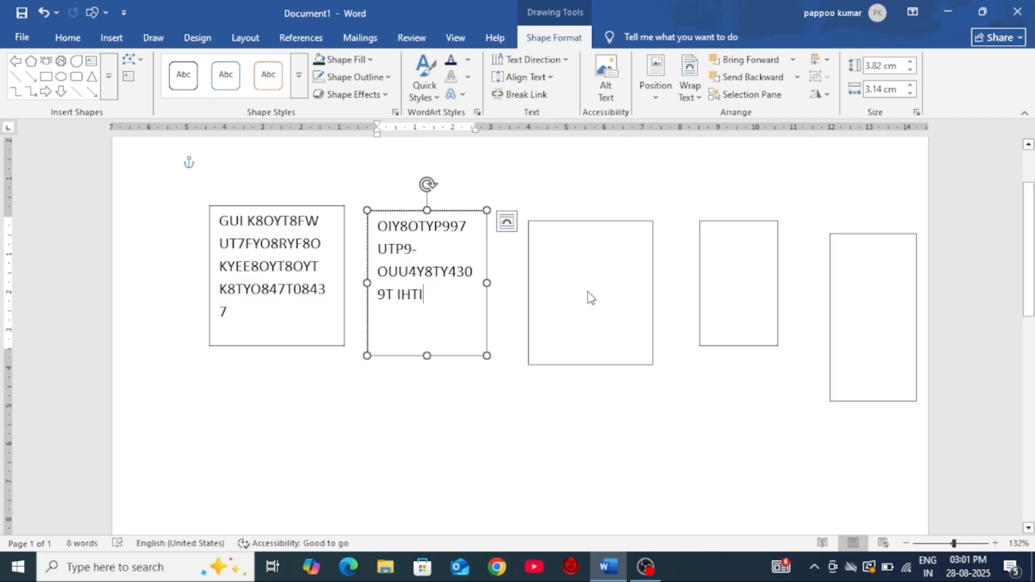
click(724, 464)
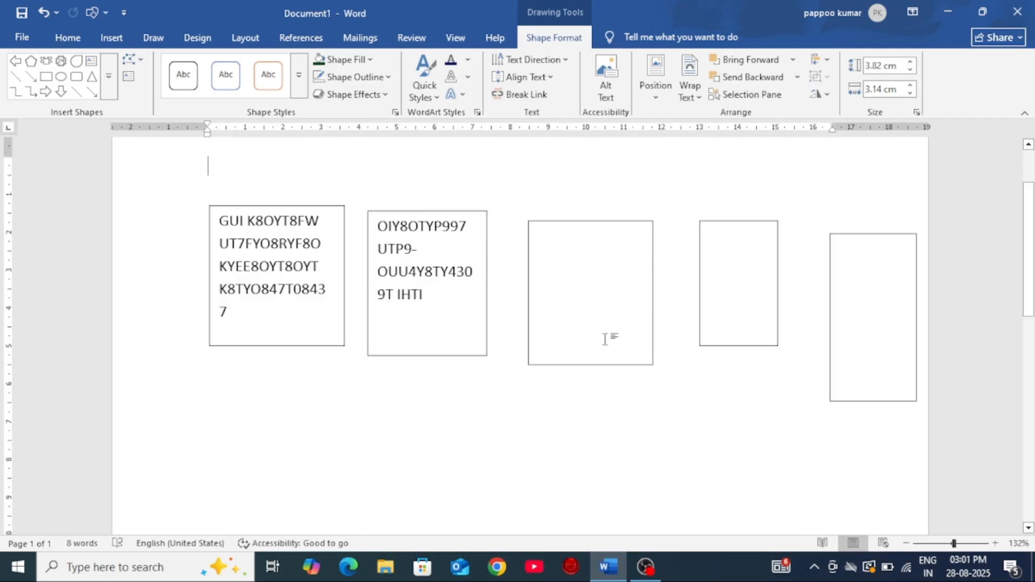
Step: Link the empty third text box forward to the fourth text box and deselect it
click(561, 222)
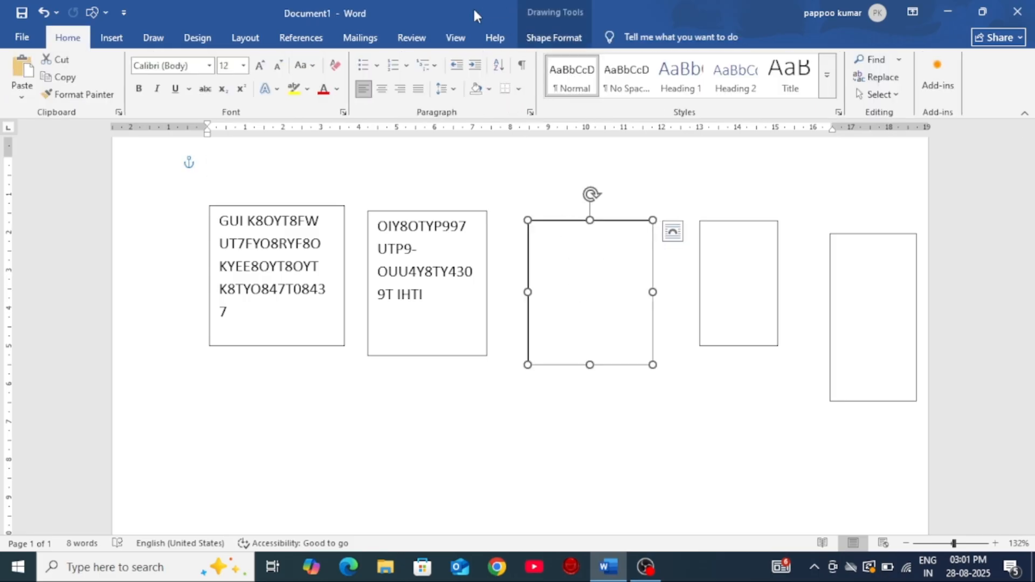
click(555, 38)
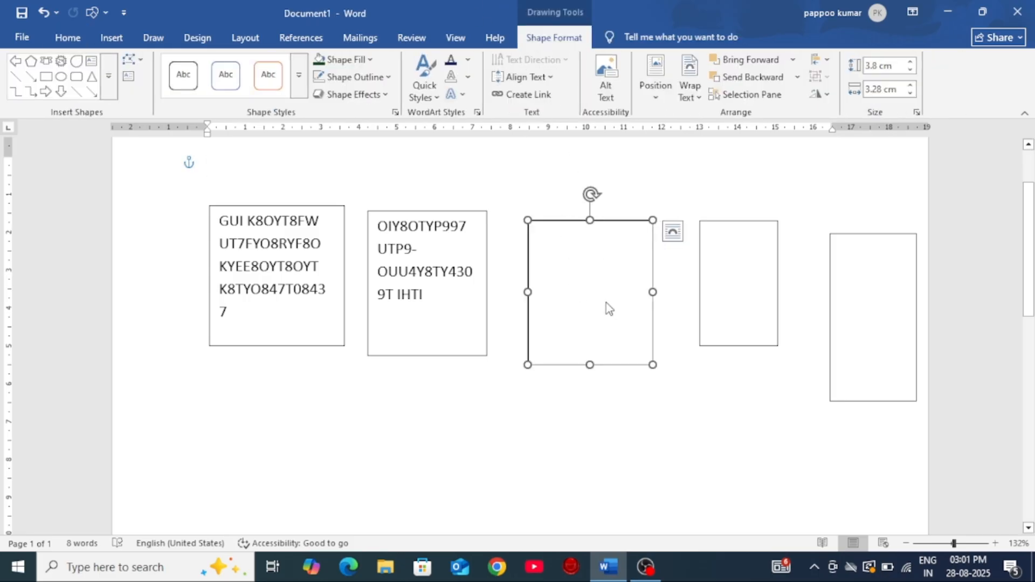
click(534, 97)
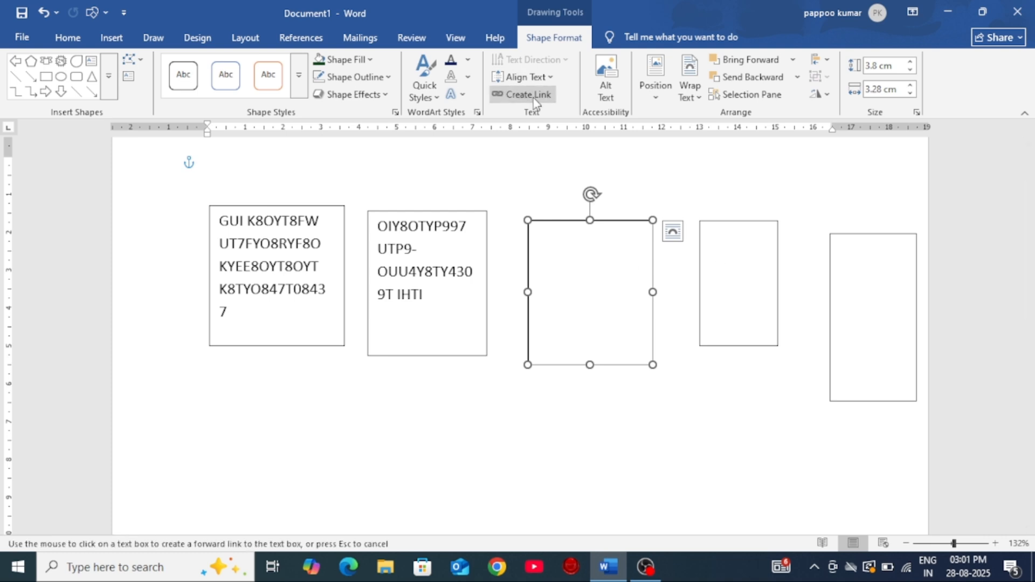
click(744, 279)
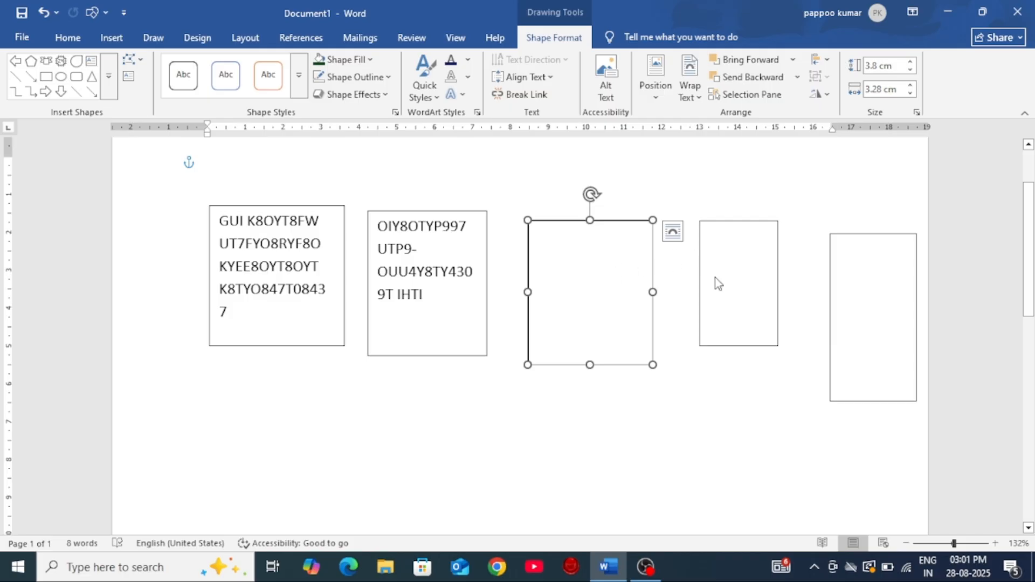
click(764, 394)
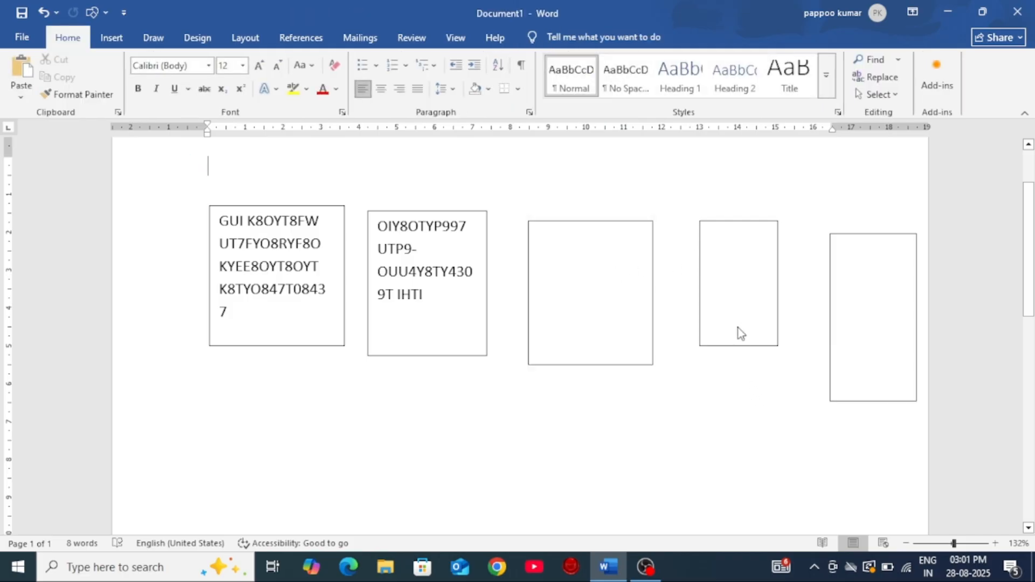
Step: Link the fourth text box forward to the fifth and last text box
click(727, 221)
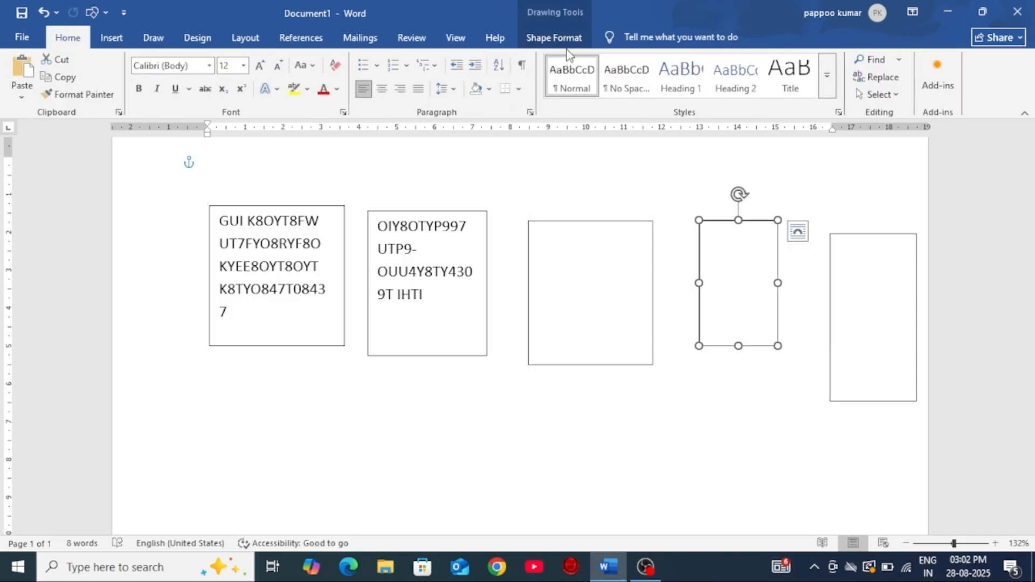
click(553, 45)
click(525, 95)
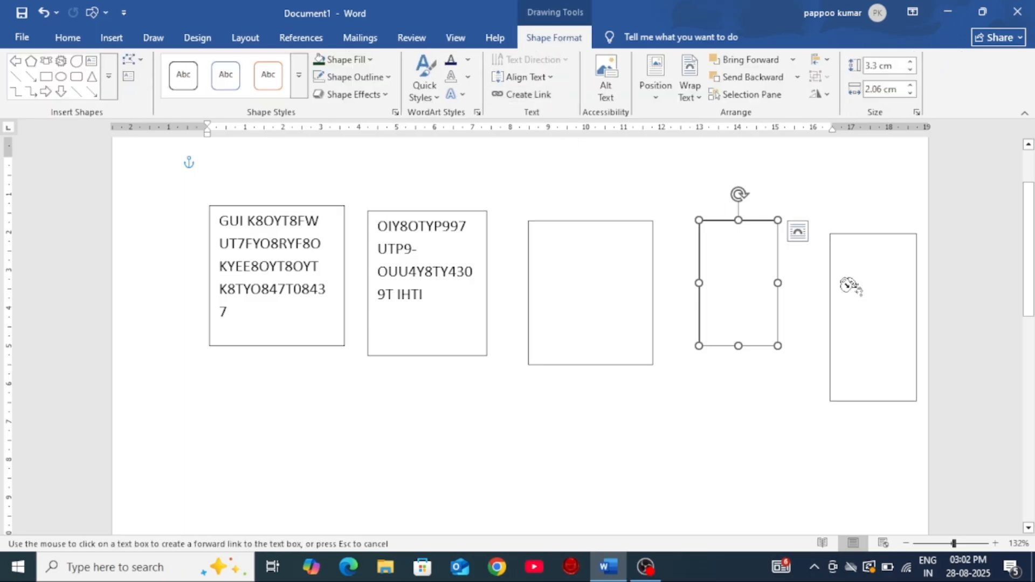
click(857, 291)
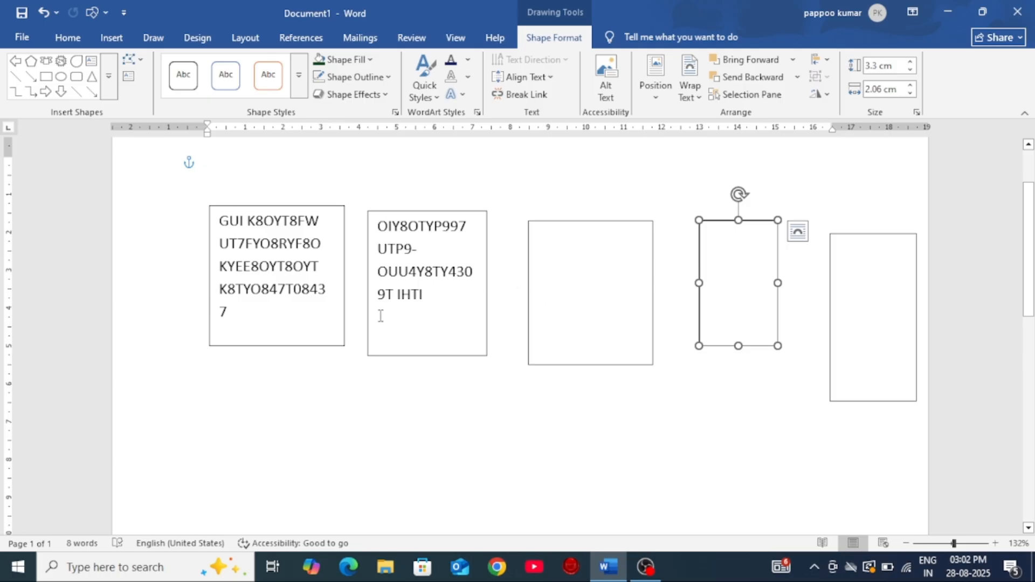
Step: Add HO at the end of the second box's text and insert filler YFH OIIHOIYPIFYH HOIY8OYO8F after OUU4Y
click(450, 298)
text(HO)
click(424, 271)
text(YFH OIIHOIYPIFYH )
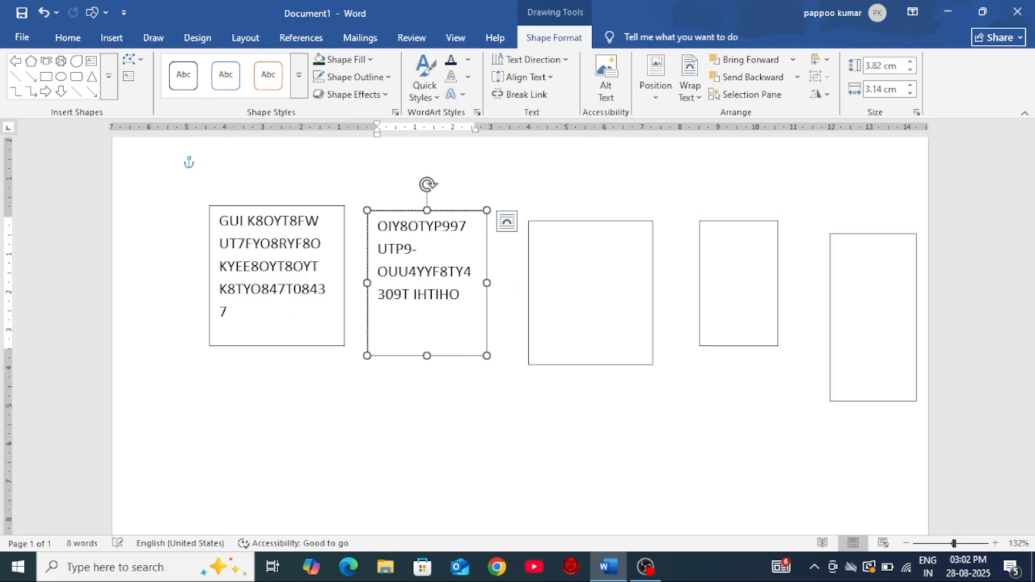
text(HOIY8OYO8F)
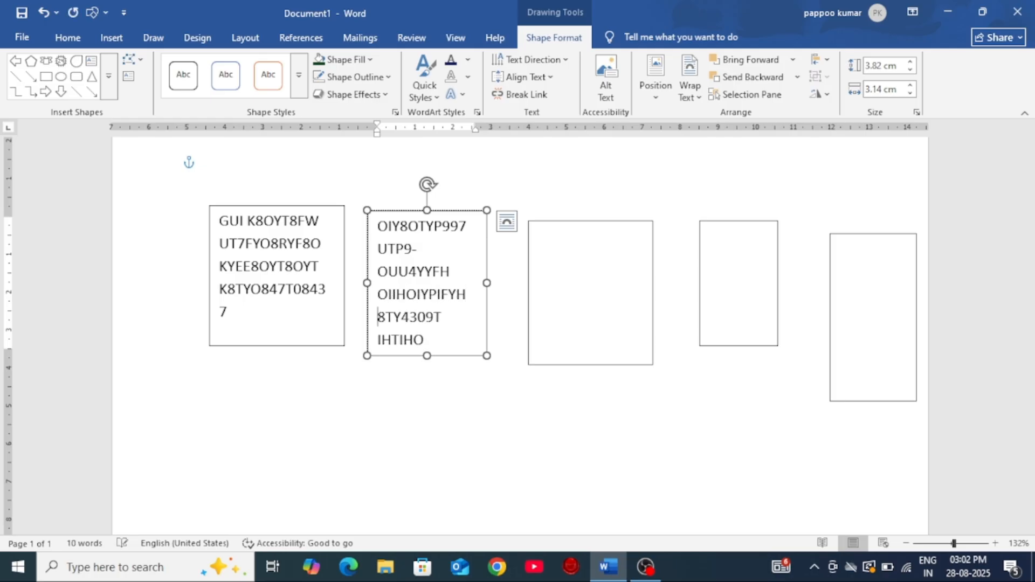
key(Return)
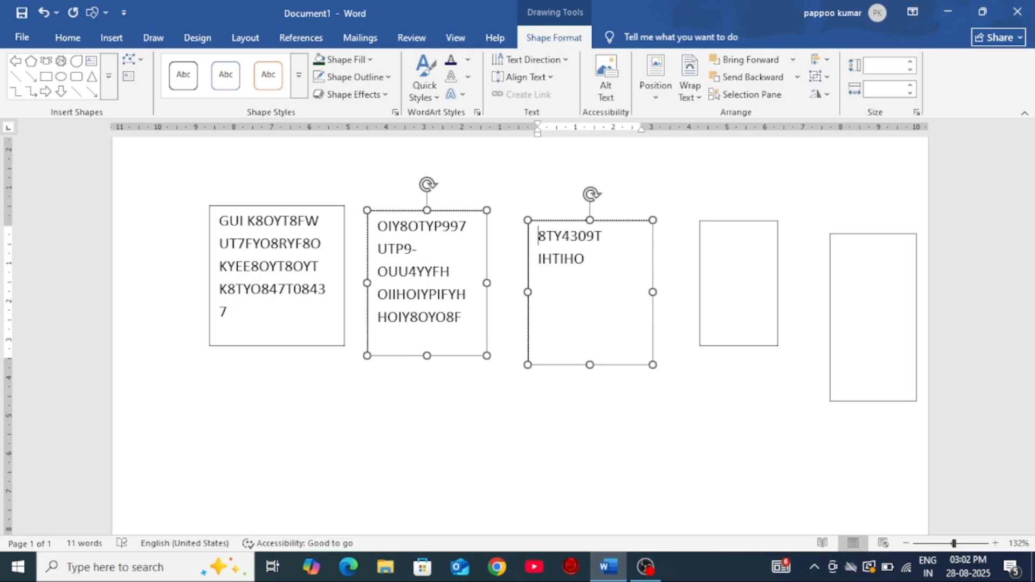
click(425, 272)
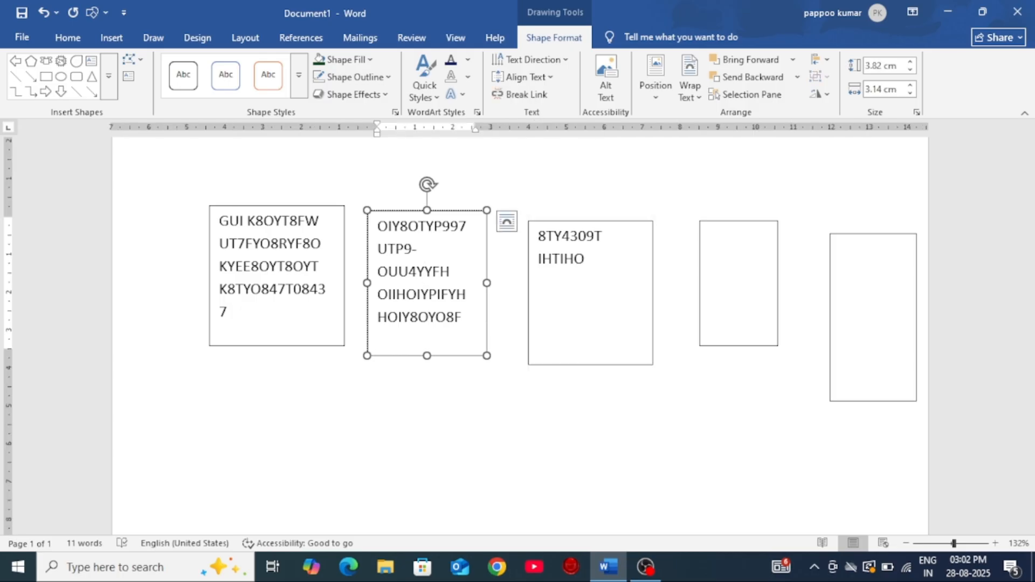
Step: Continue the filler text after IHTIHO in the third box with UGUIGOFU UGUO UIIG9UFY8O K8OY8O JJH8FY8 H8Y8 Y98YH
click(617, 273)
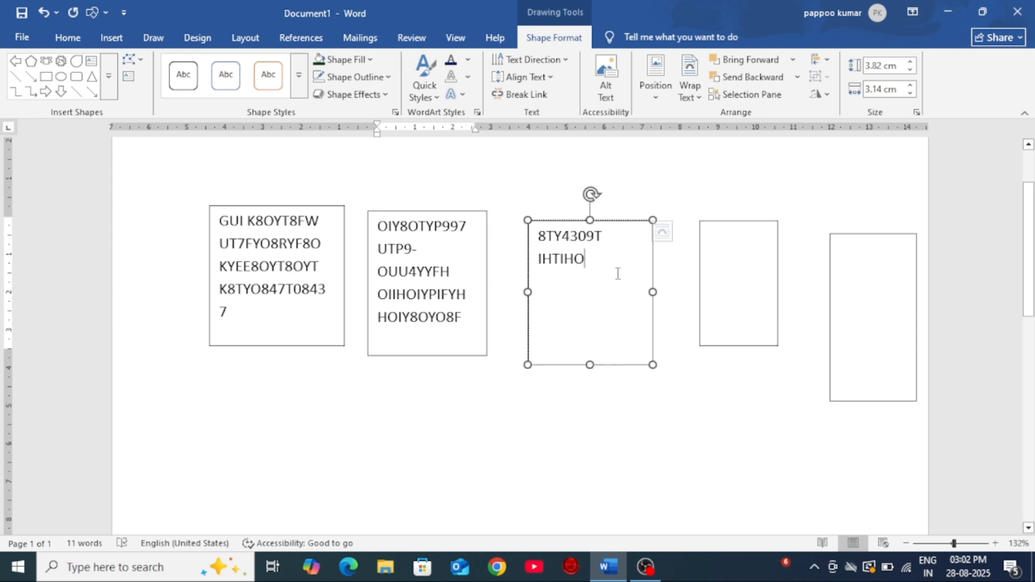
text(UGUIGOFU UGUO)
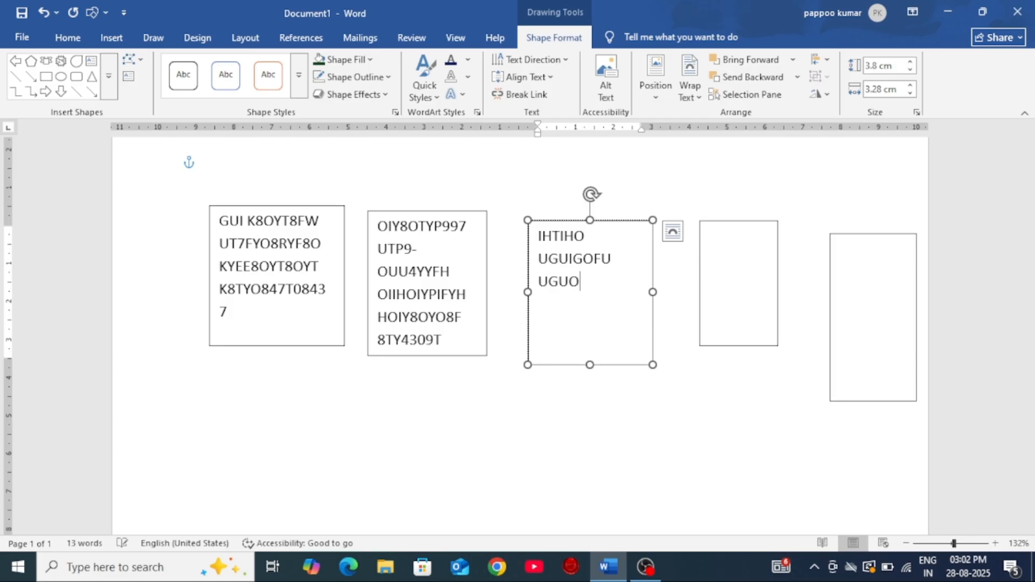
text( UIIG9UFY8O)
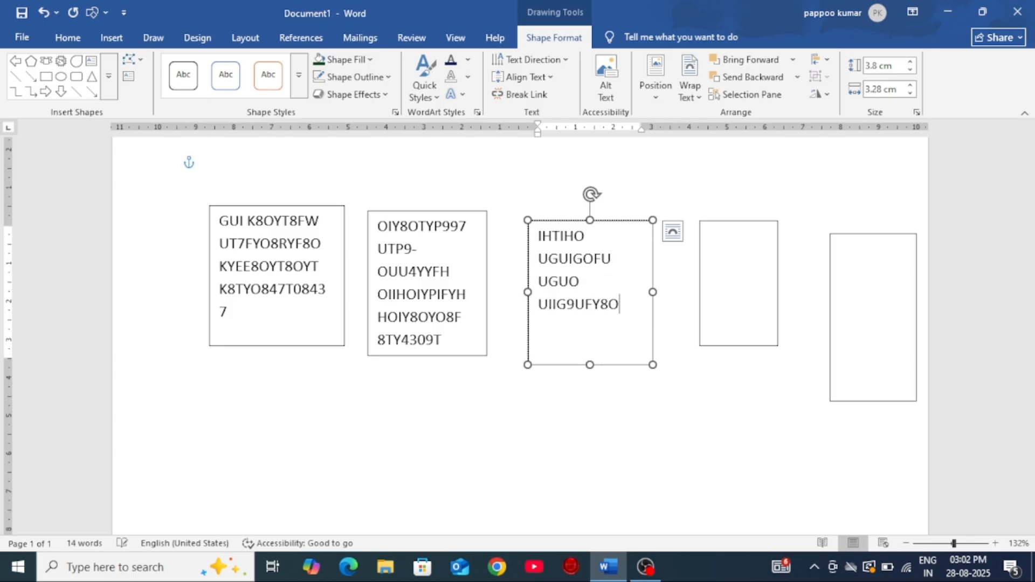
text( K8OY8O JJH8FY8)
text( H8Y8)
text( Y98YH)
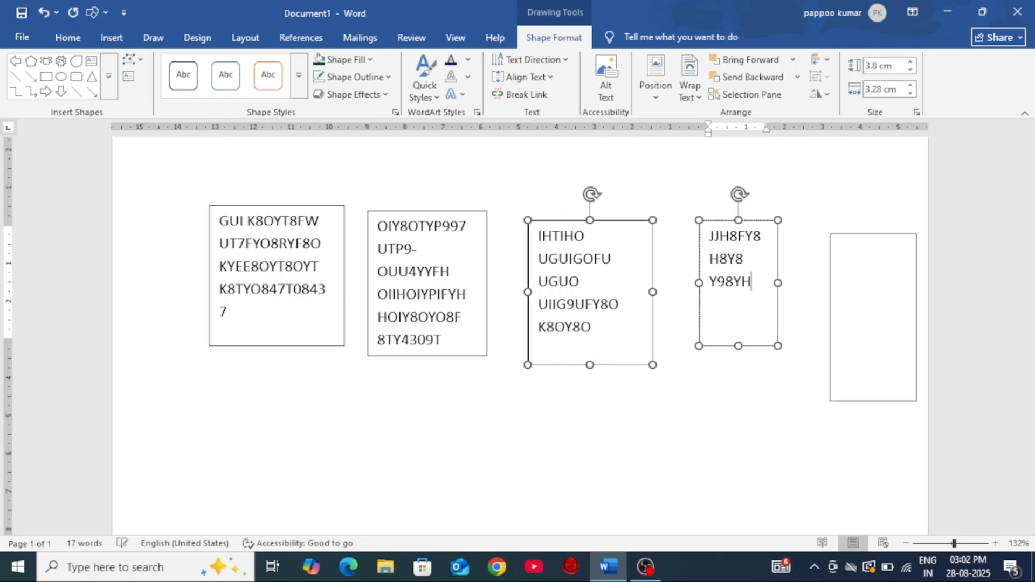
text( KJB)
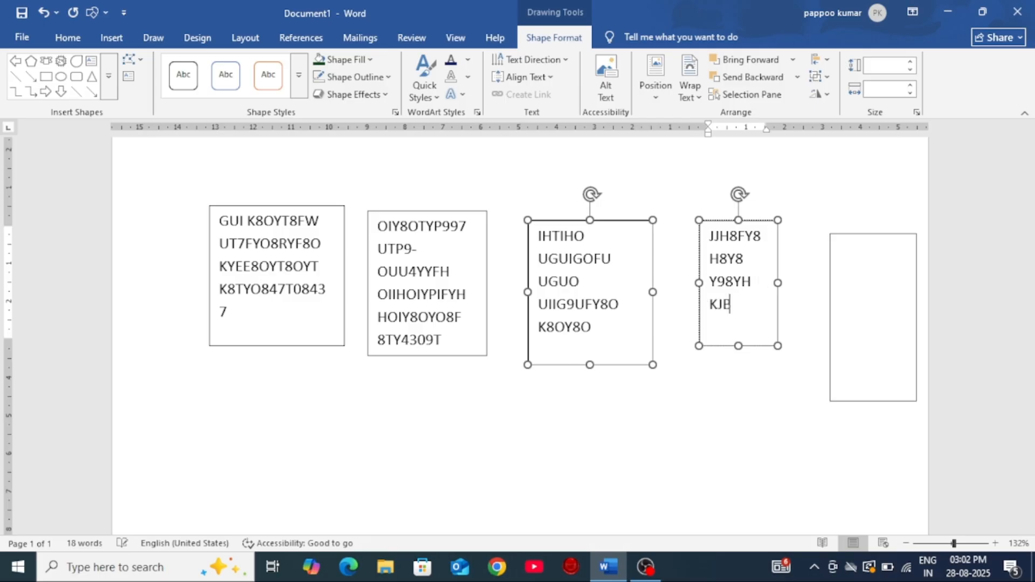
text(FOIH IOE HOIFHOI)
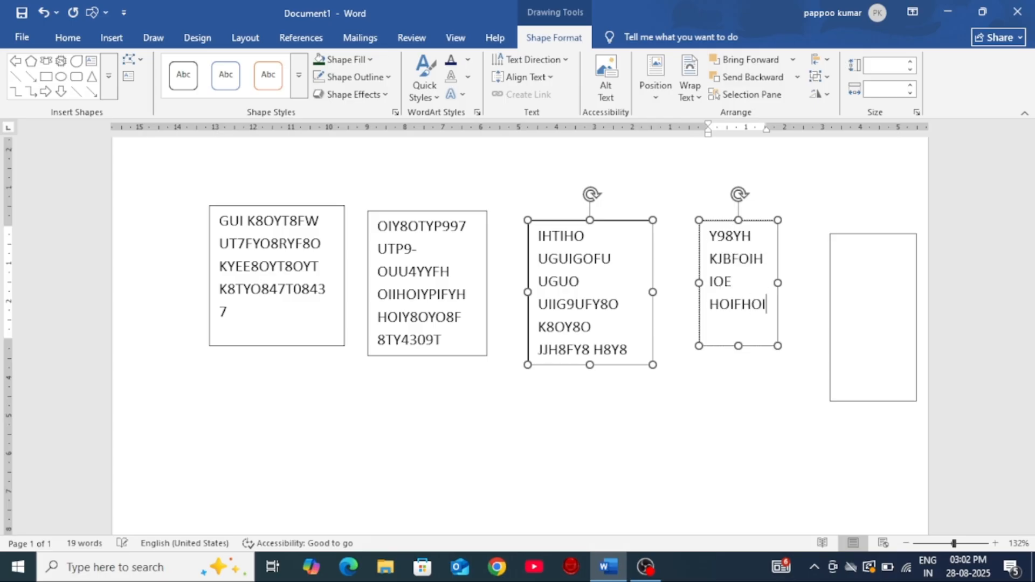
text( HIUFYHU KSDS)
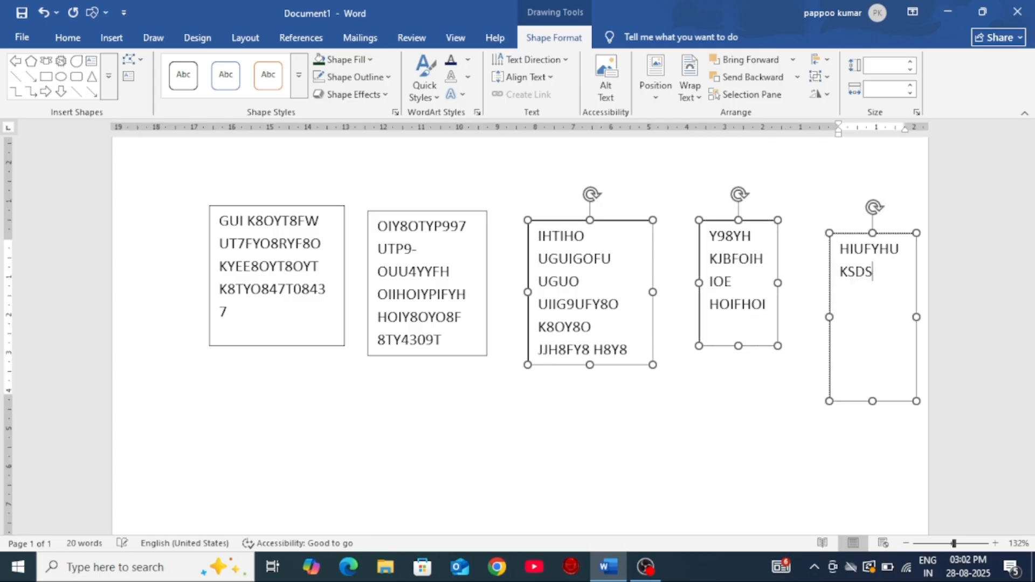
text( KJH)
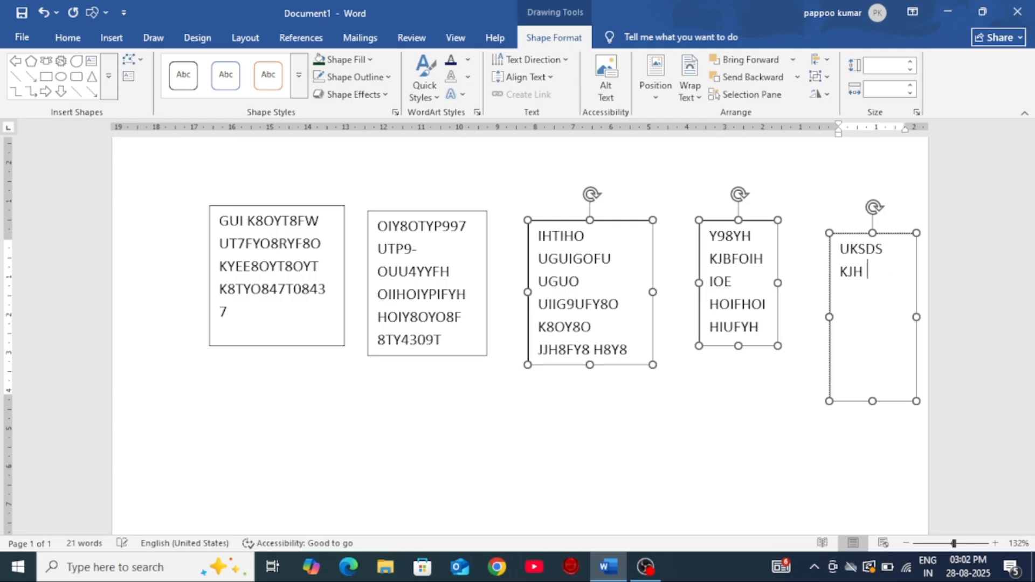
text(FUH KJHUIFH)
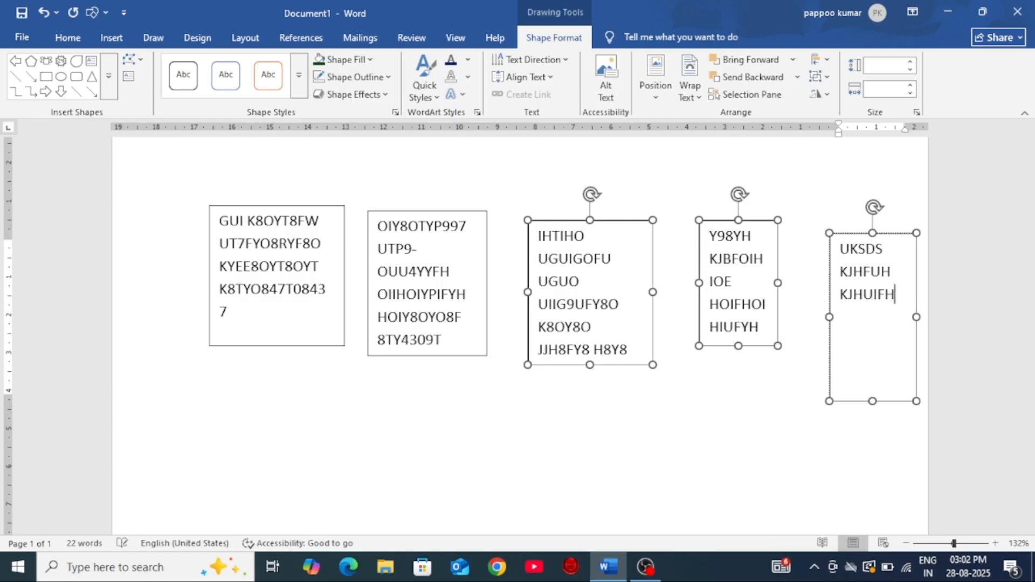
text(O ISD HIHFIOUS DYHF)
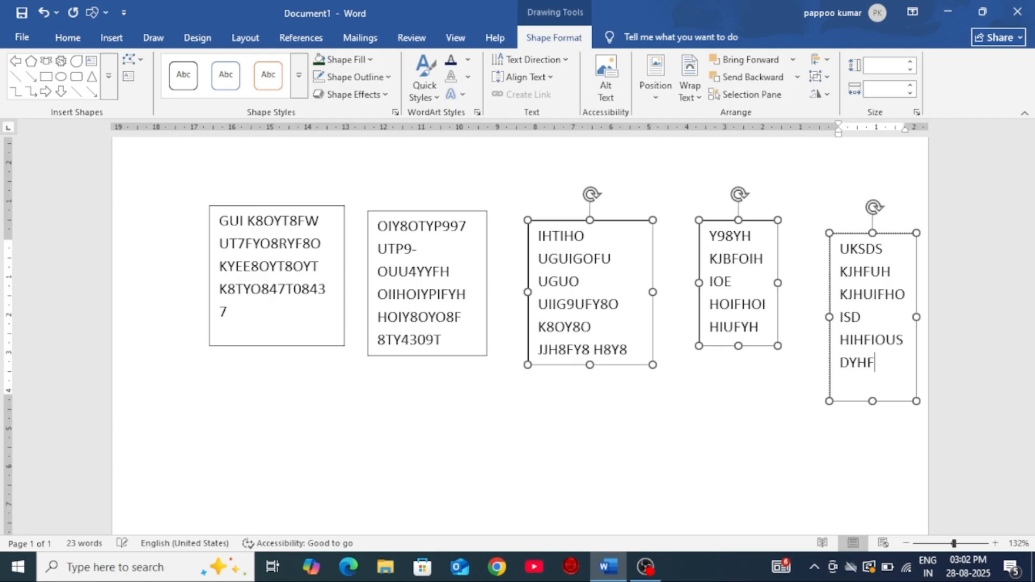
text( NHIUYHI)
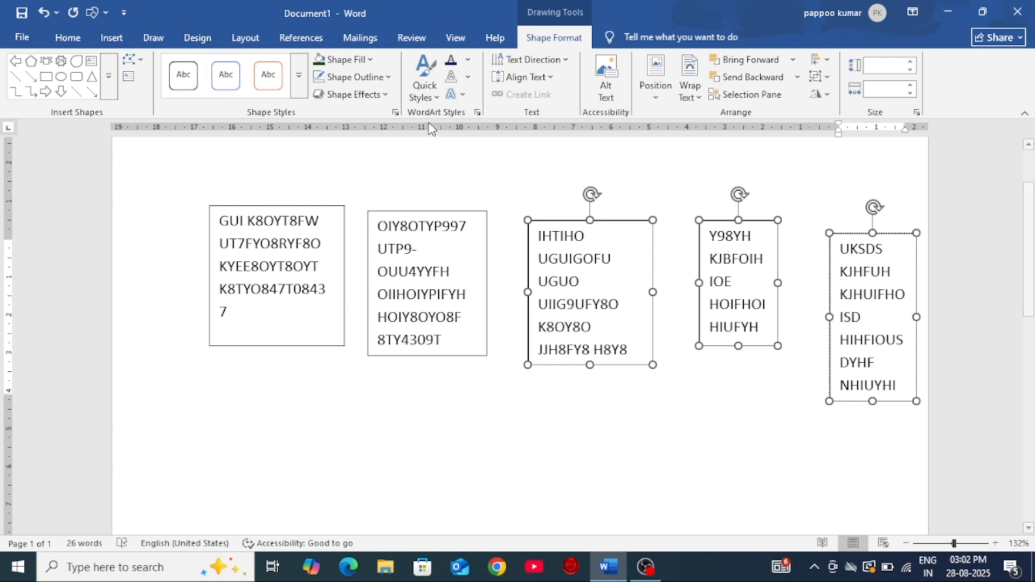
Step: Finish the fifth box's text with NHIUYHI and draw two empty text boxes side by side below the linked row
scroll(476, 356, down, 3)
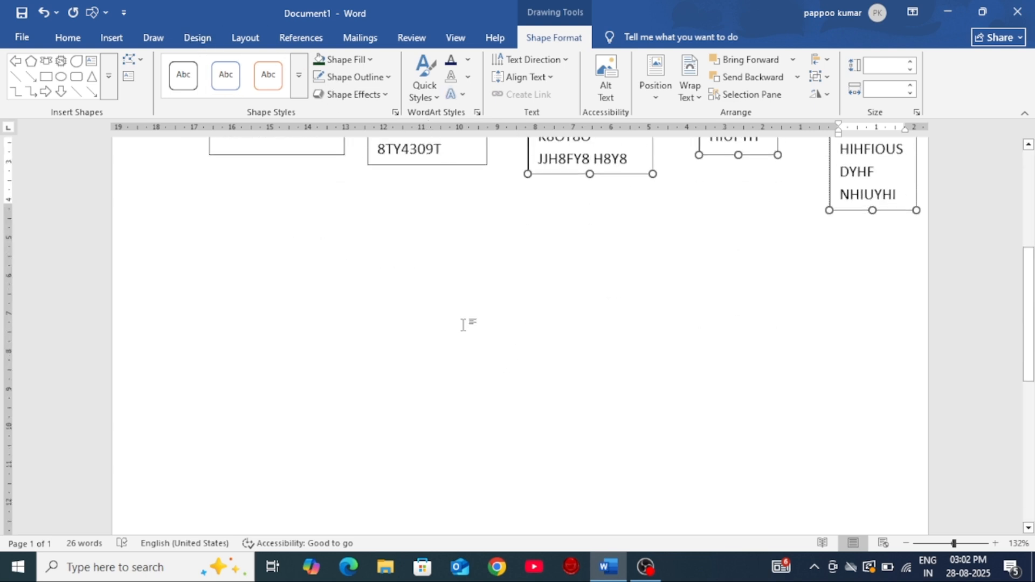
click(128, 76)
drag(233, 251, 400, 399)
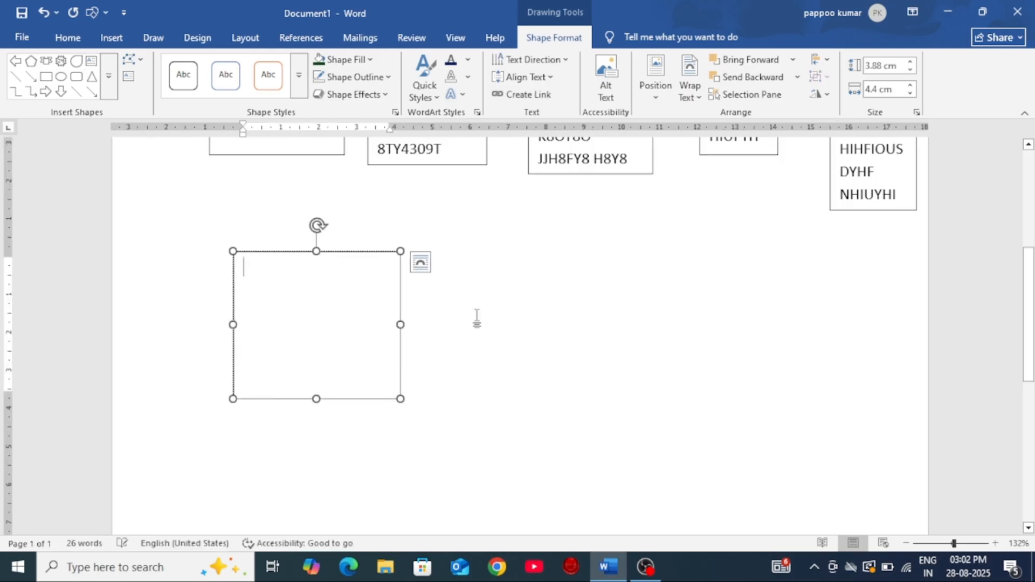
click(129, 82)
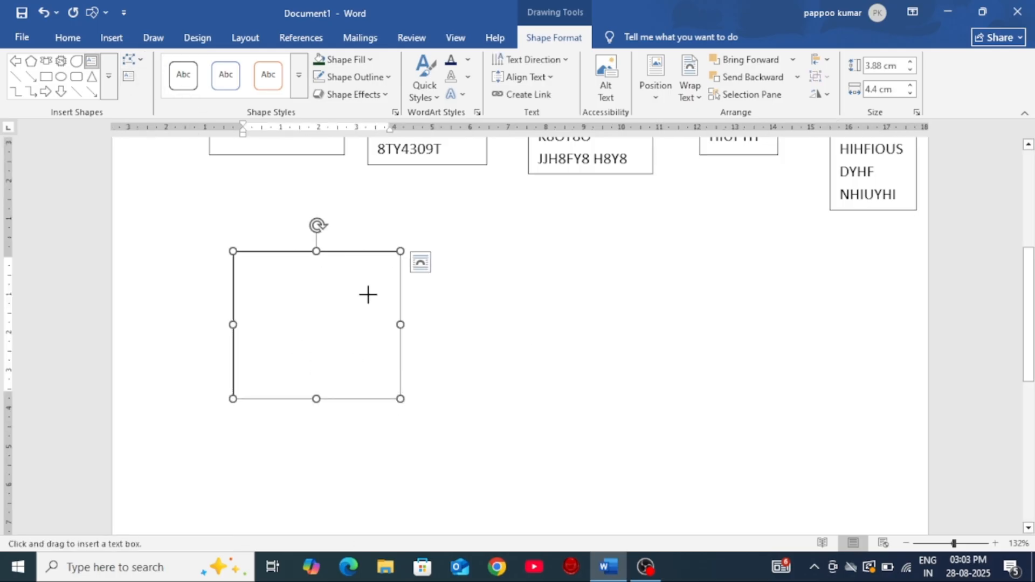
drag(465, 257, 565, 390)
Step: Fill the first new text box with filler from OIY8UF through KHOISDSHFOU and enlarge it to about 4.42 × 4.9 cm
click(351, 309)
text(OIY8UF )
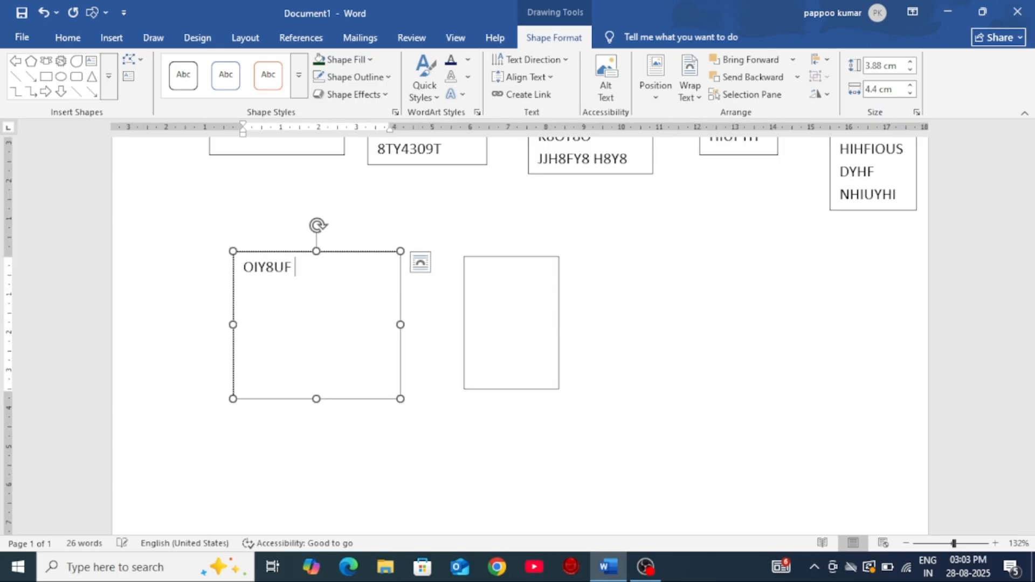
text(UUGI7FUTG8UUSD KJGUOOSD)
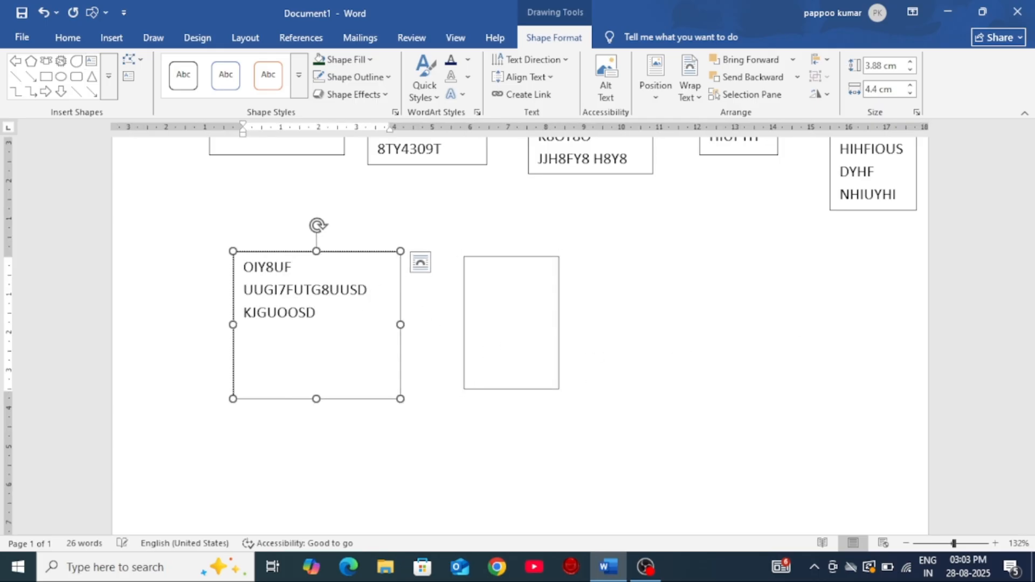
text(TGFU KJHOUUFYG8OF )
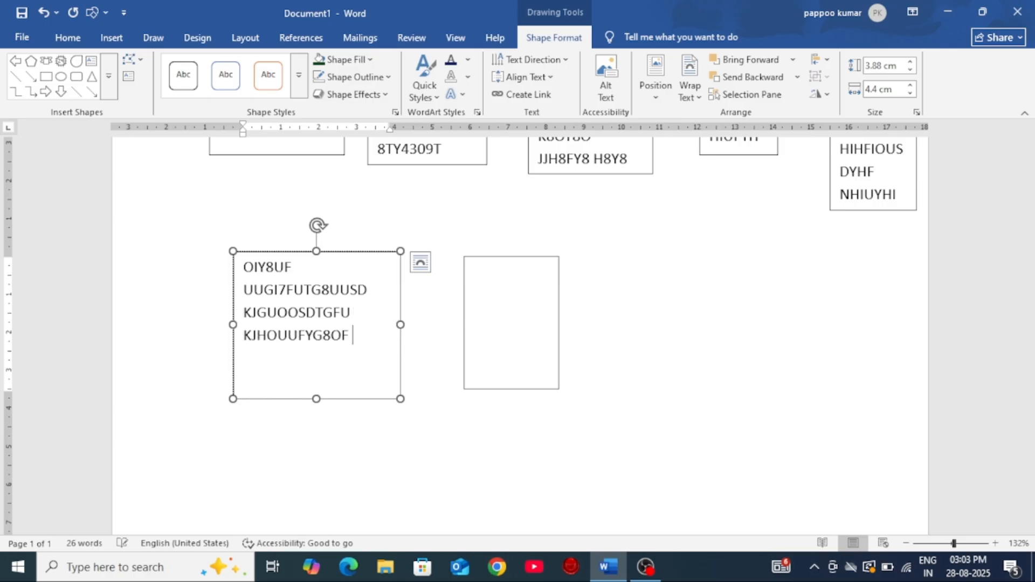
text(KJGIUGUO KHOISDSHFOU)
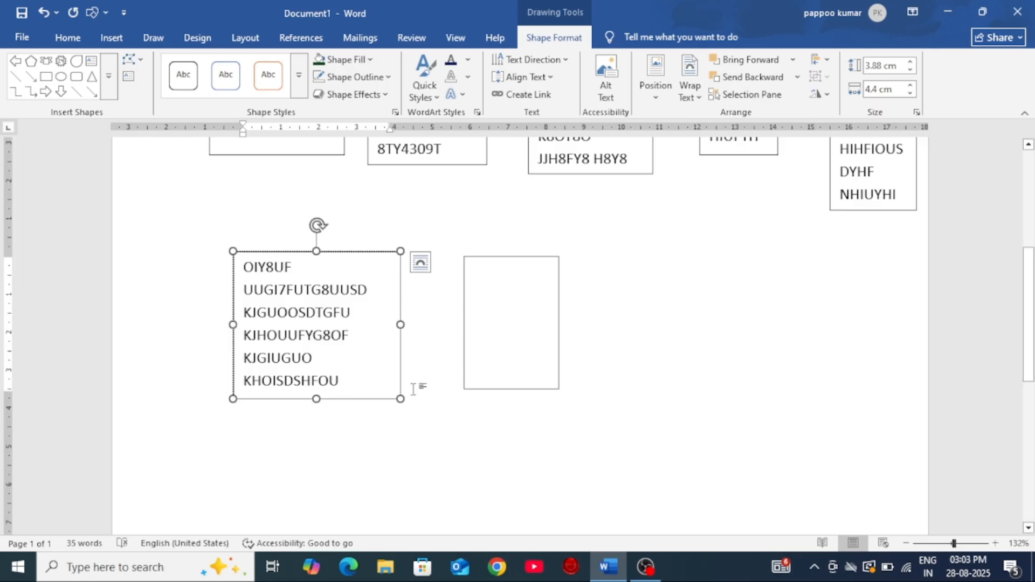
drag(400, 399, 419, 419)
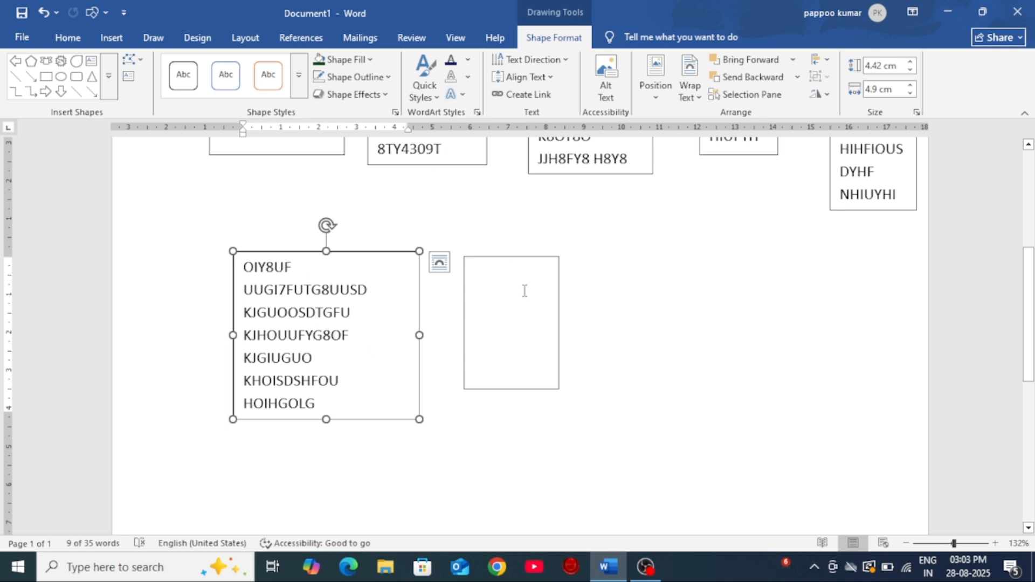
Step: Select all the text boxes in the document and delete them
scroll(523, 291, up, 5)
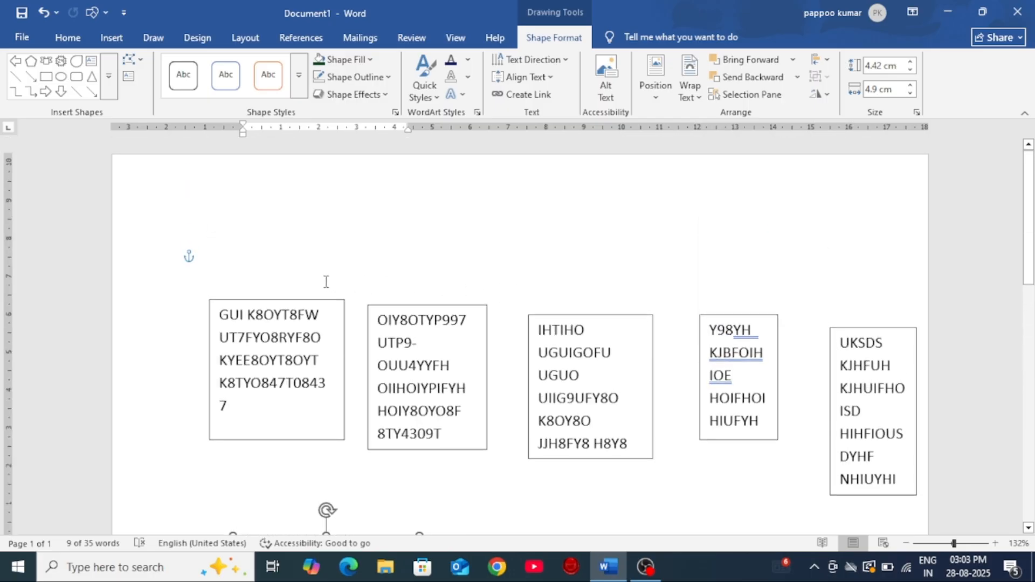
drag(207, 299, 800, 492)
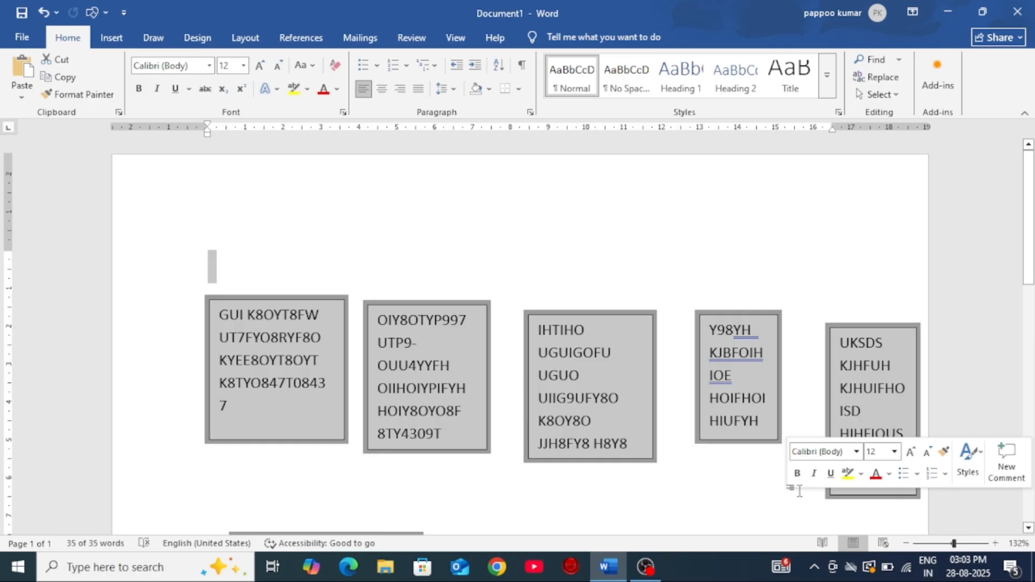
key(Delete)
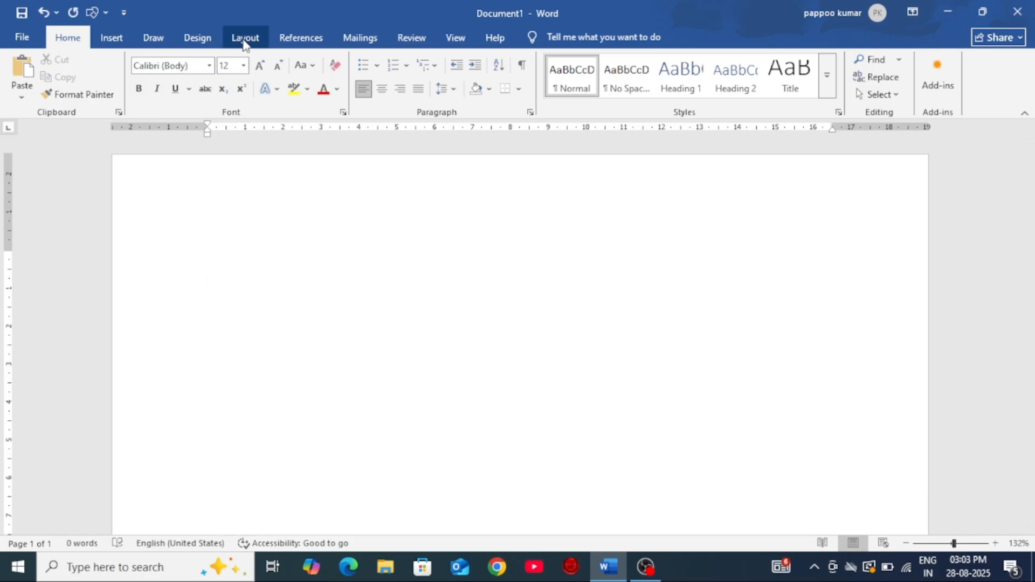
Step: Insert a snipped-corner rectangle about 3.64 × 3.76 cm and adjust it so all four corners are cut
click(115, 44)
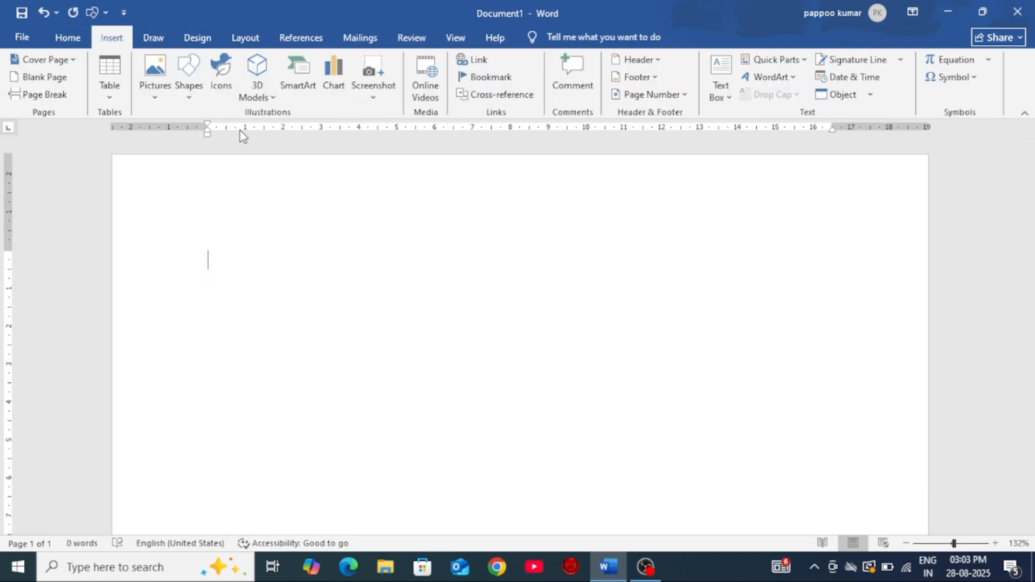
click(189, 81)
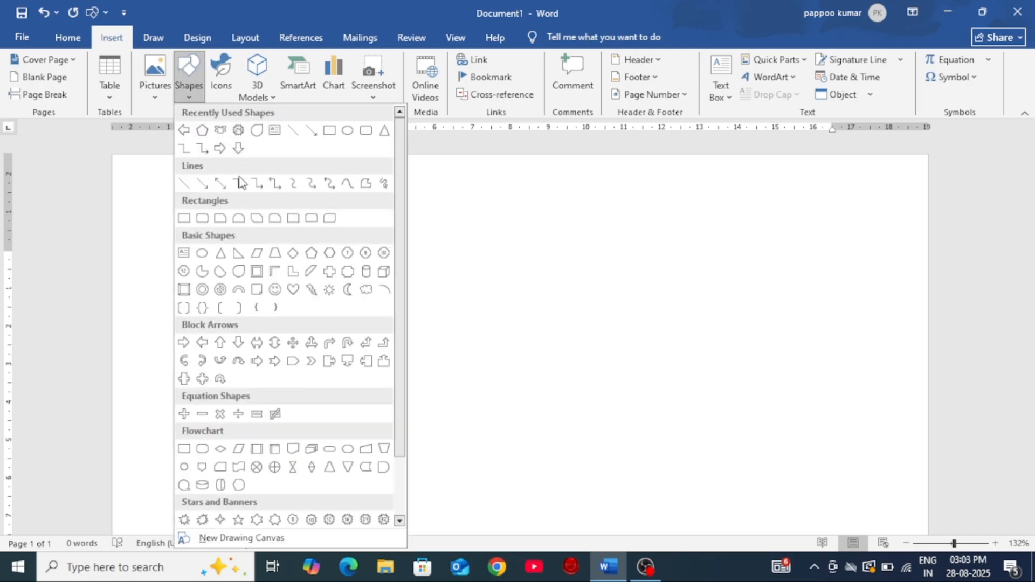
click(239, 217)
drag(343, 241, 485, 379)
drag(463, 242, 457, 272)
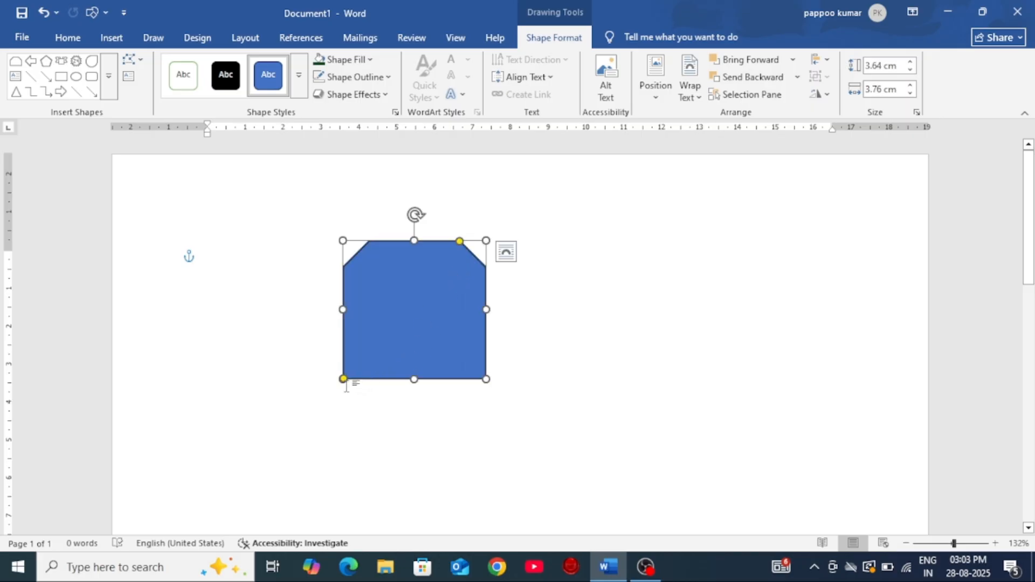
drag(343, 379, 365, 377)
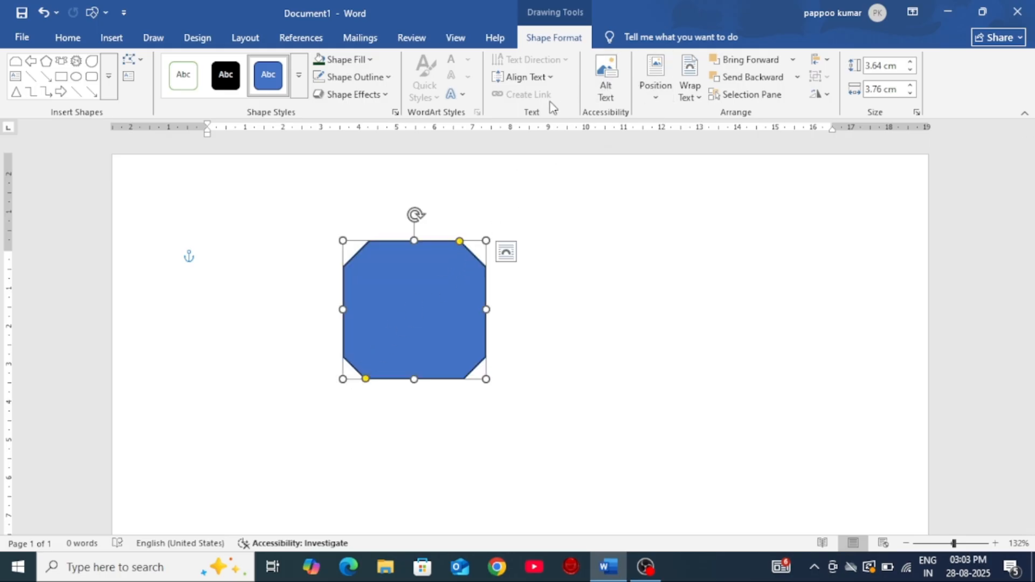
Step: Look at the shape's alt text settings and its page position options without applying anything
click(609, 99)
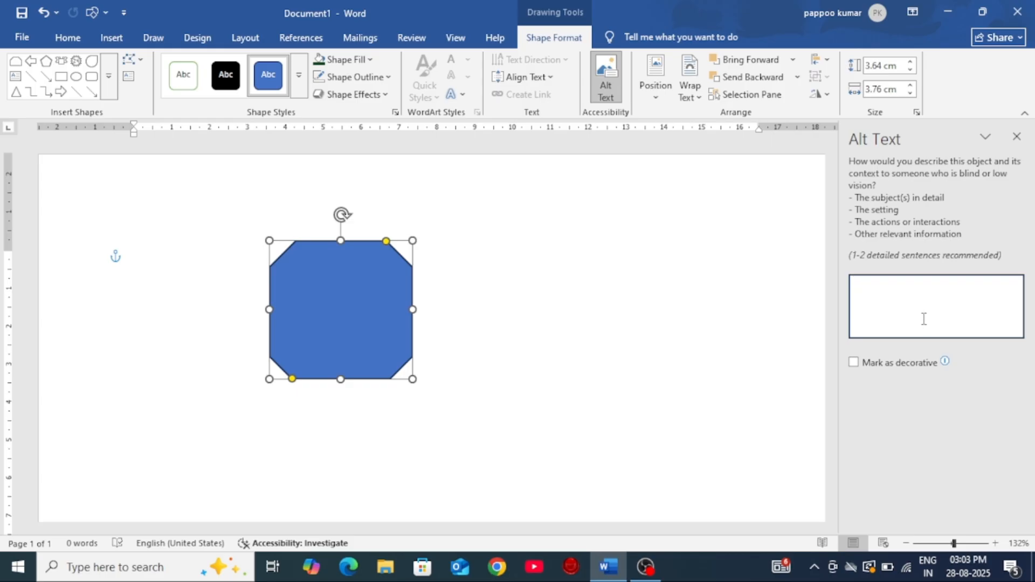
click(1017, 136)
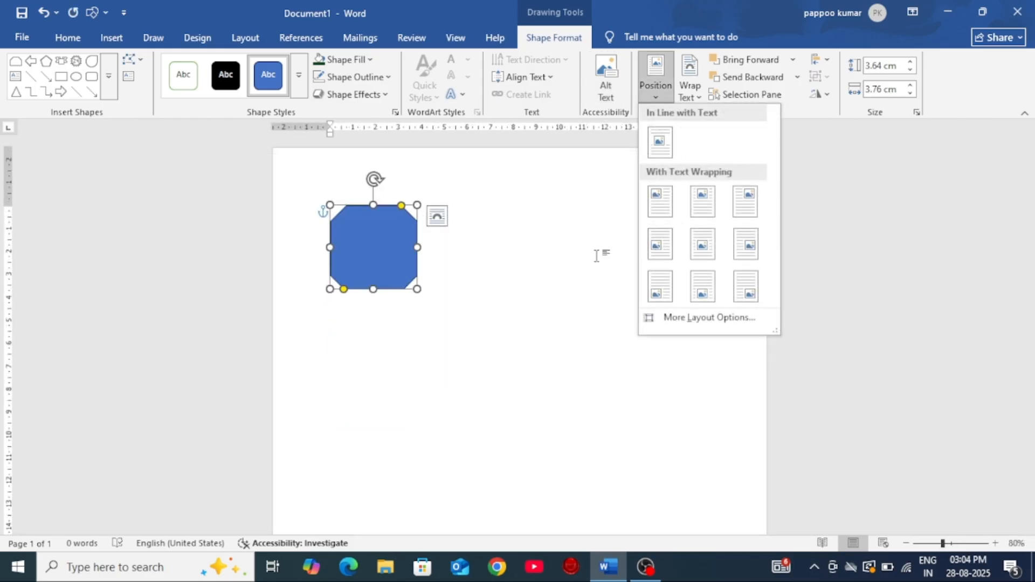
click(473, 433)
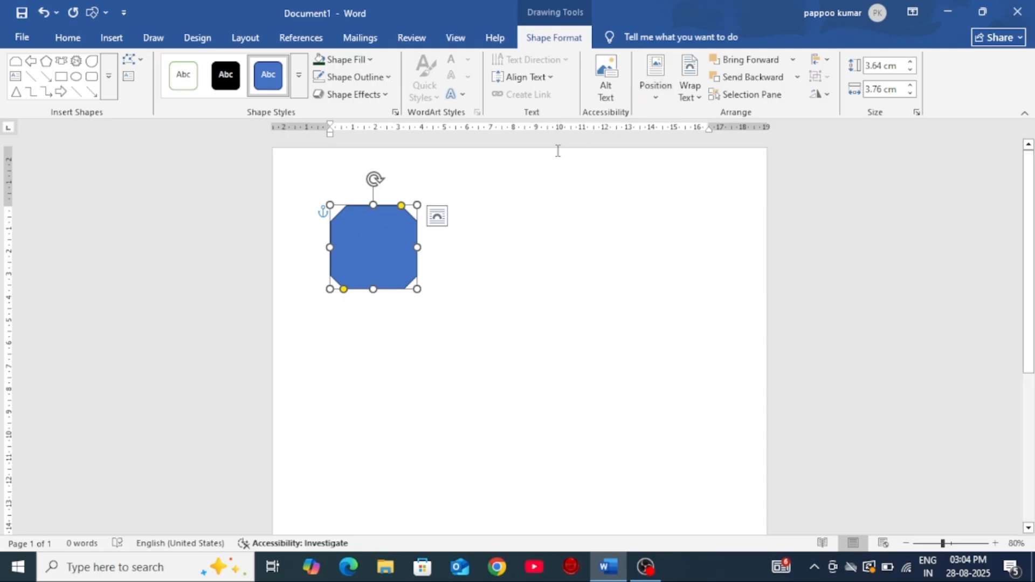
Step: Position the shape in the top left of the page with square text wrapping, then switch it to top right
click(655, 100)
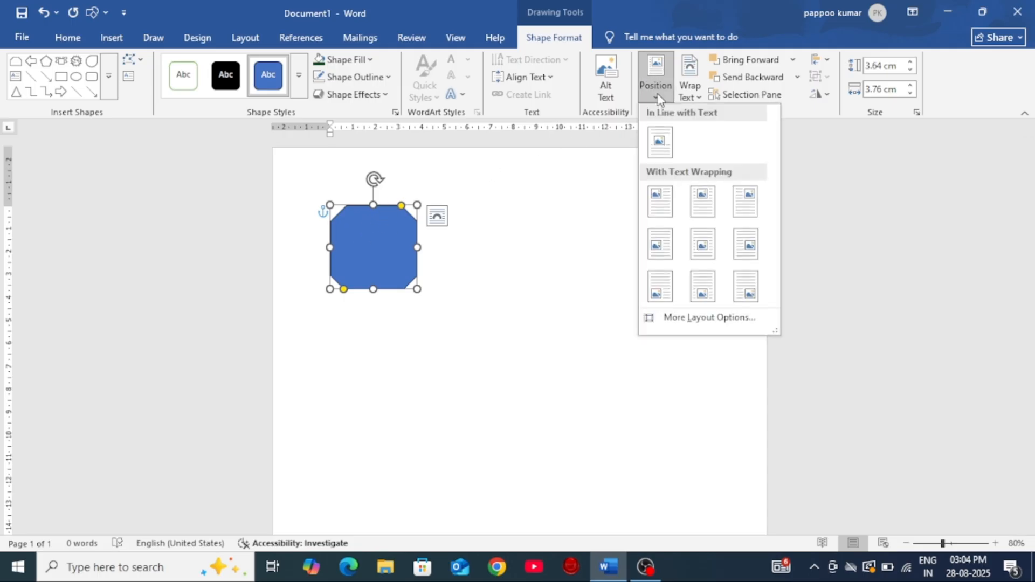
click(670, 202)
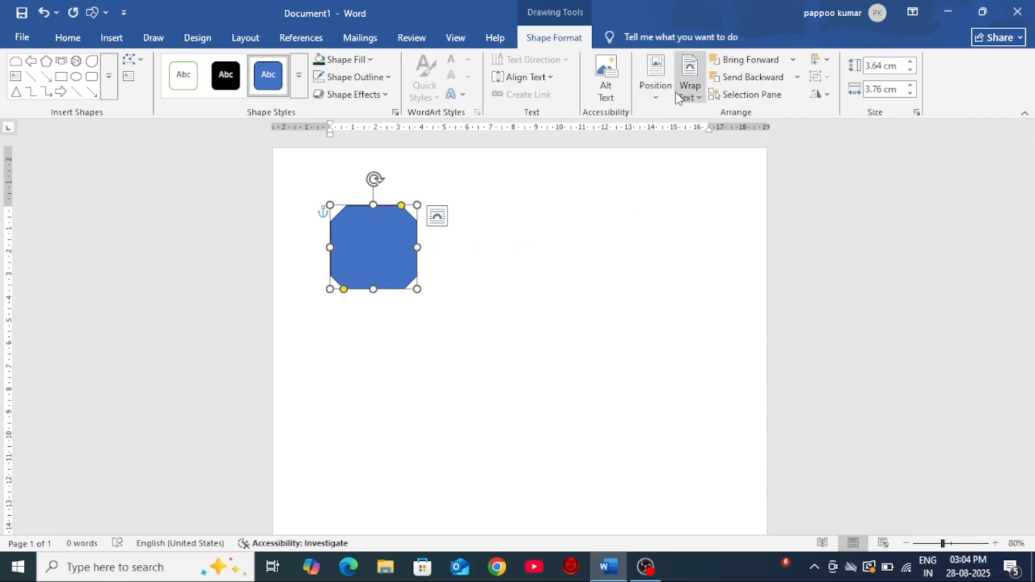
click(656, 87)
click(750, 211)
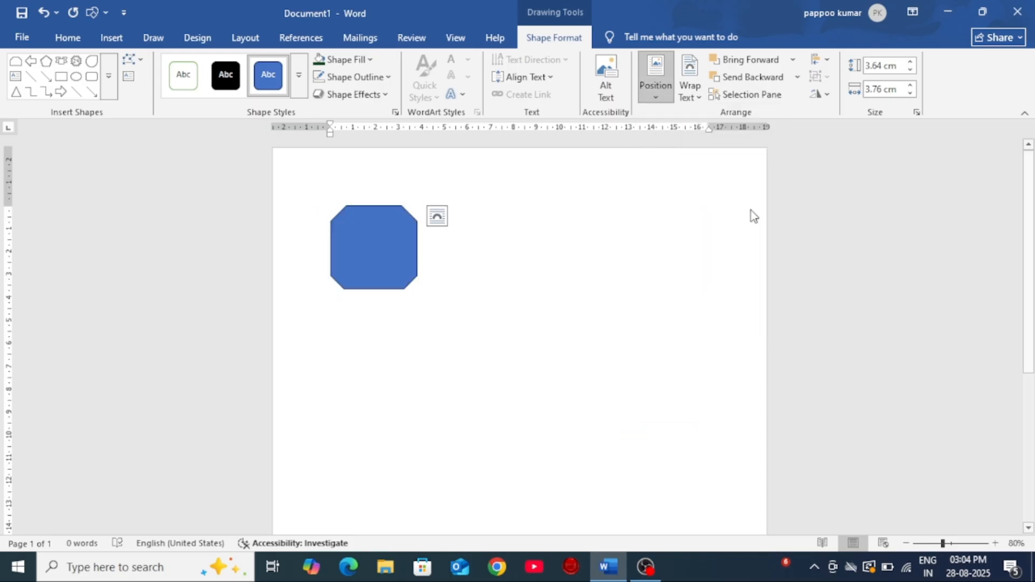
Step: Try the top center position with square text wrapping for the shape, followed by the bottom left position
click(656, 87)
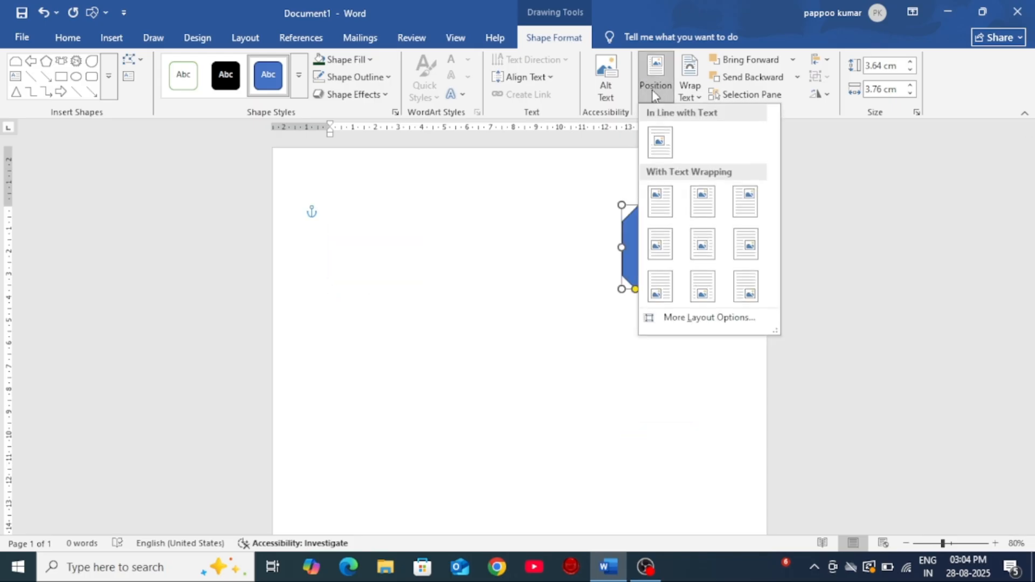
click(703, 201)
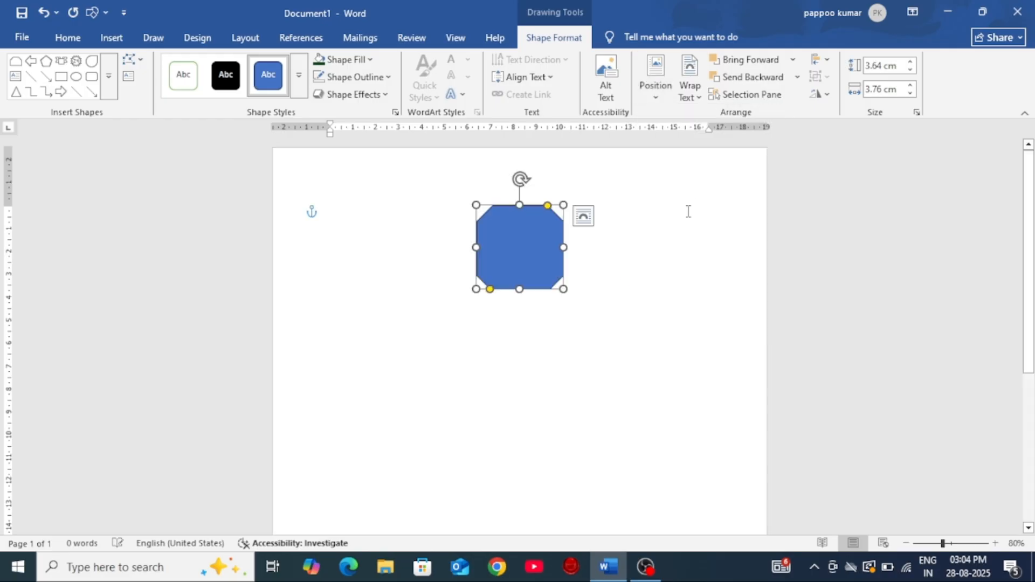
click(658, 82)
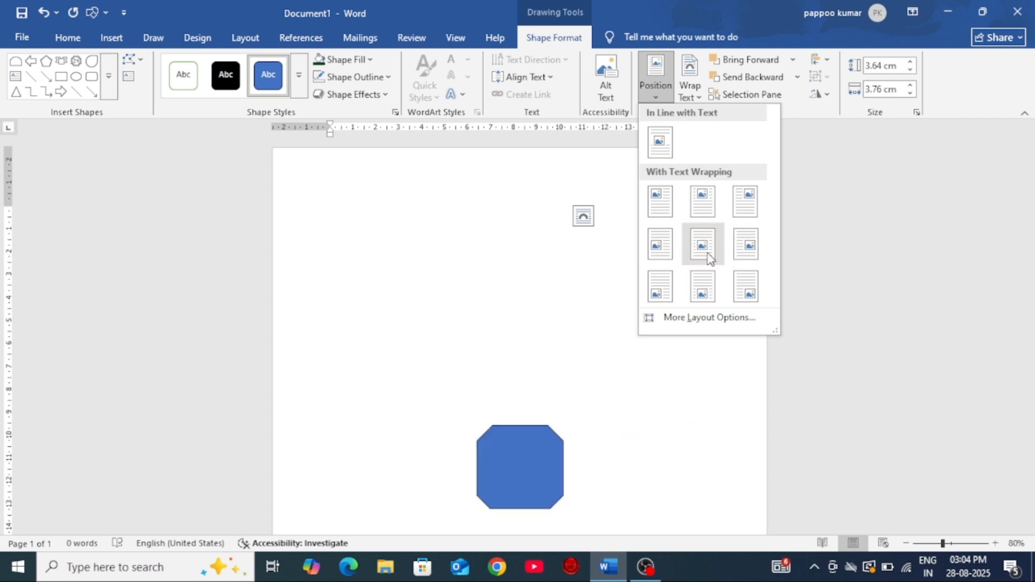
click(661, 287)
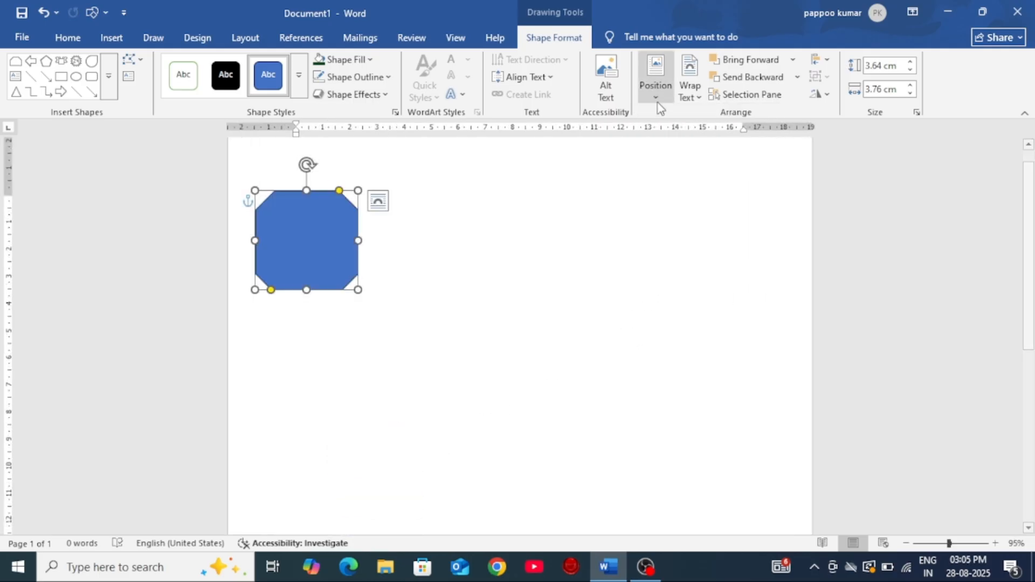
Step: Move the shape down the page and fill the document with sample paragraphs beginning "Video provides a powerful way"
click(683, 92)
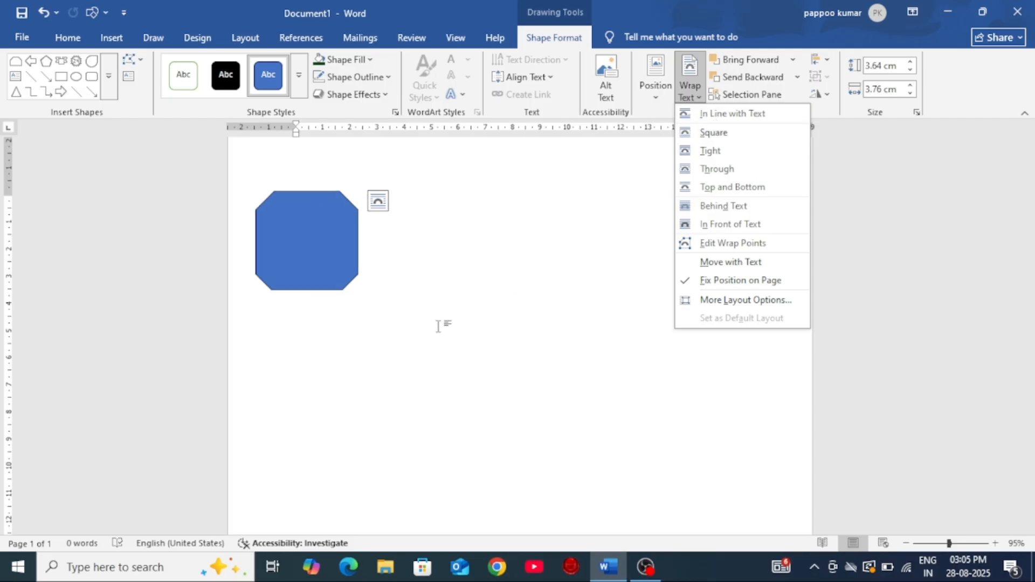
click(423, 247)
drag(311, 237, 397, 448)
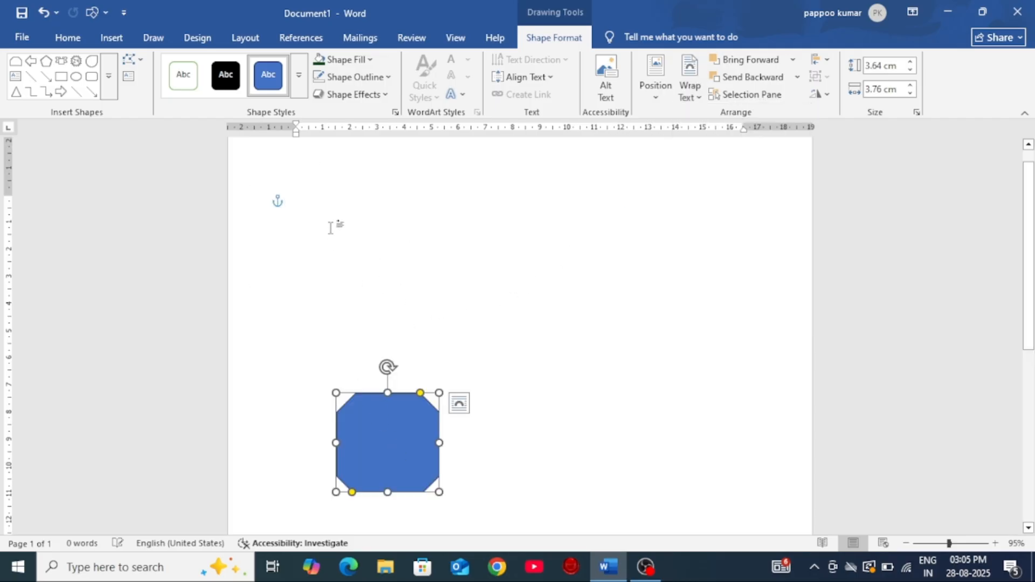
click(327, 197)
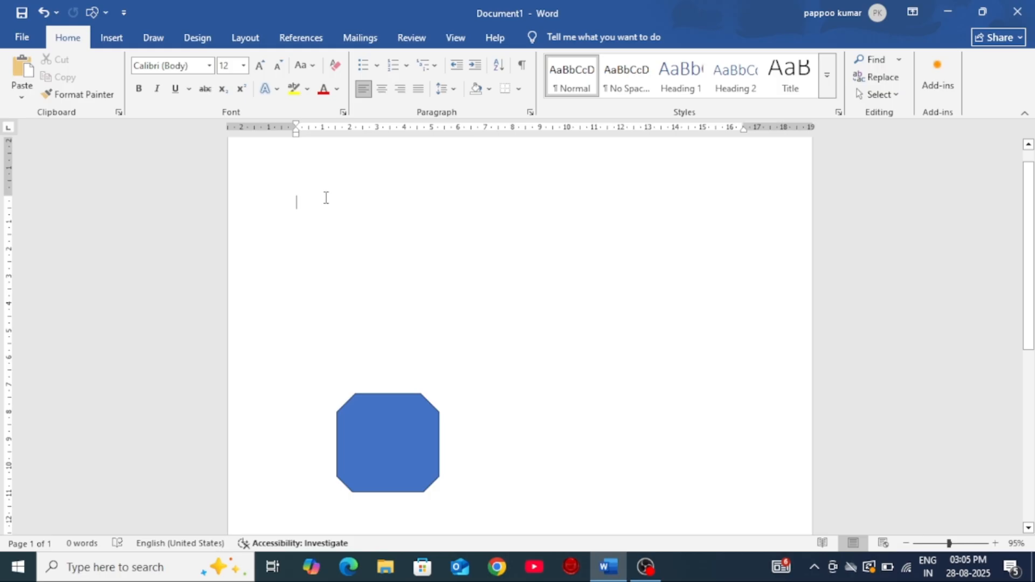
text(=)
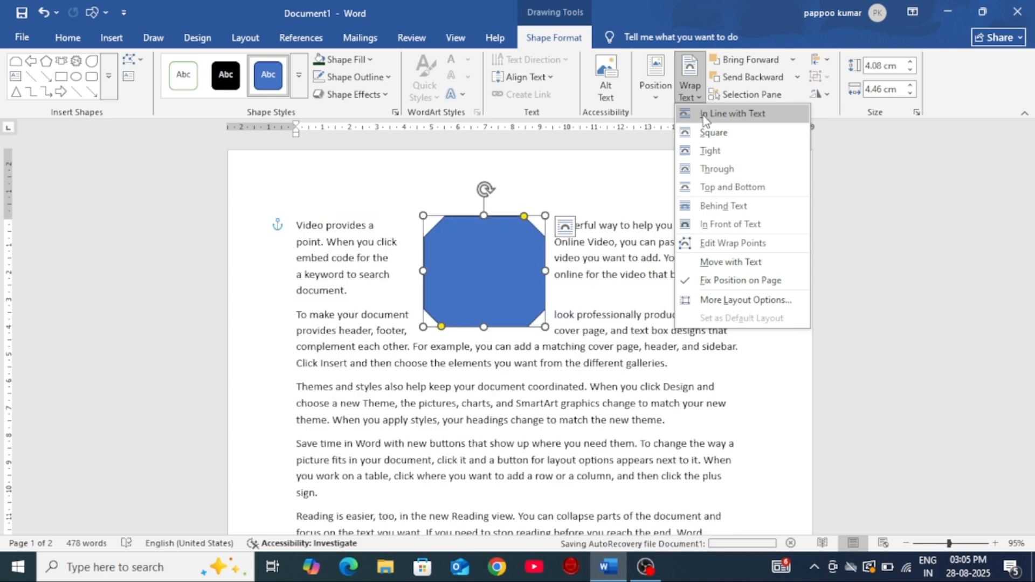
Step: Set the shape's text wrapping to In Line with Text and shrink it to about 3.29 × 3.85 cm
click(702, 115)
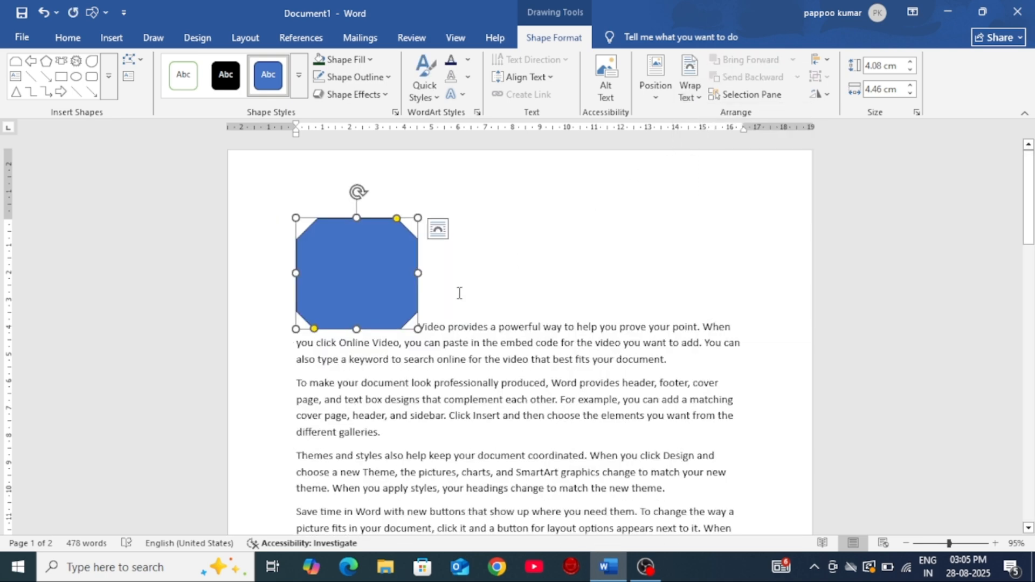
drag(418, 328, 402, 308)
Step: Move the inline shape to different places in the first two paragraphs, ending within the first word, "Video"
drag(367, 267, 573, 317)
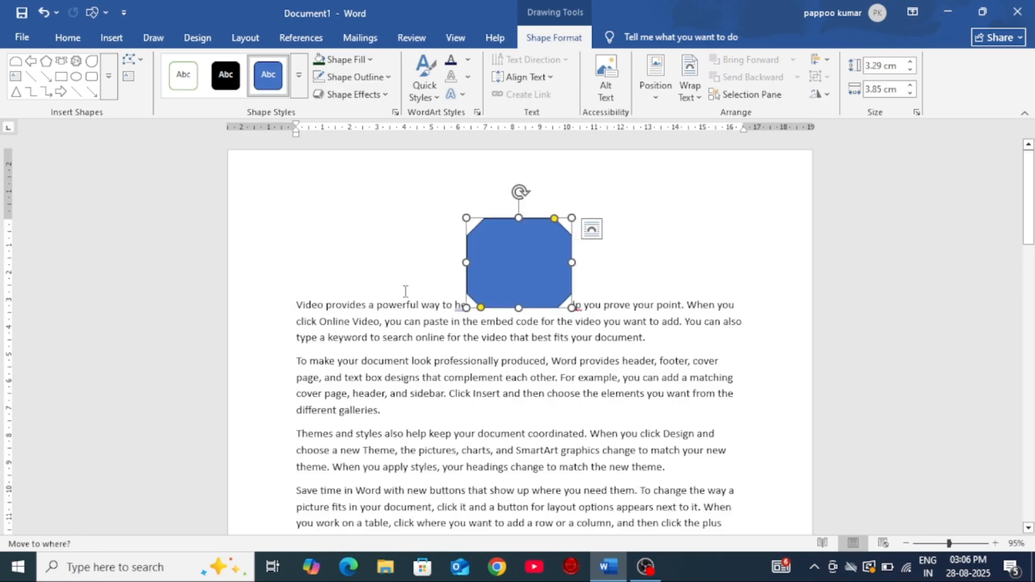
drag(523, 263, 519, 395)
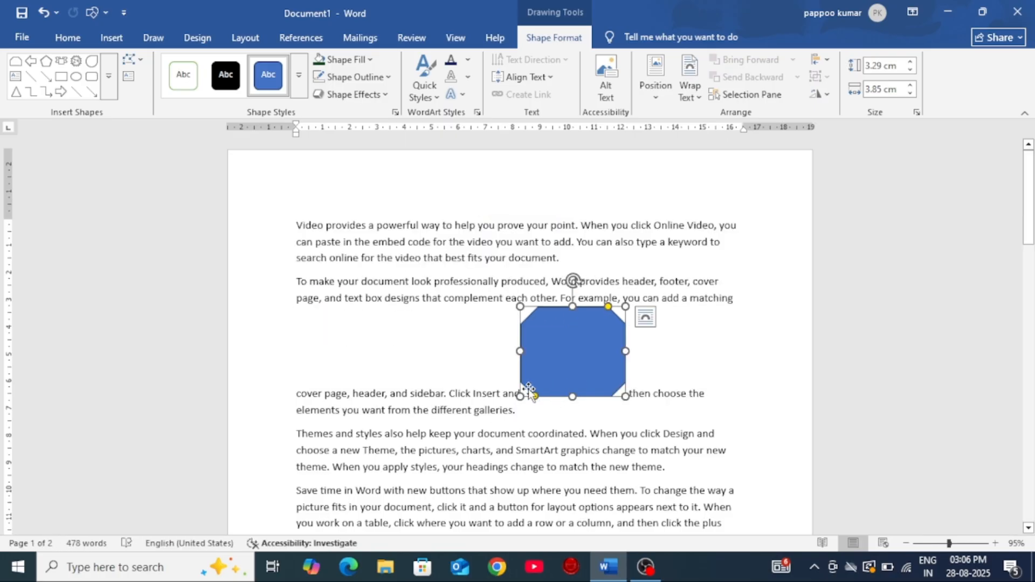
drag(570, 362, 325, 212)
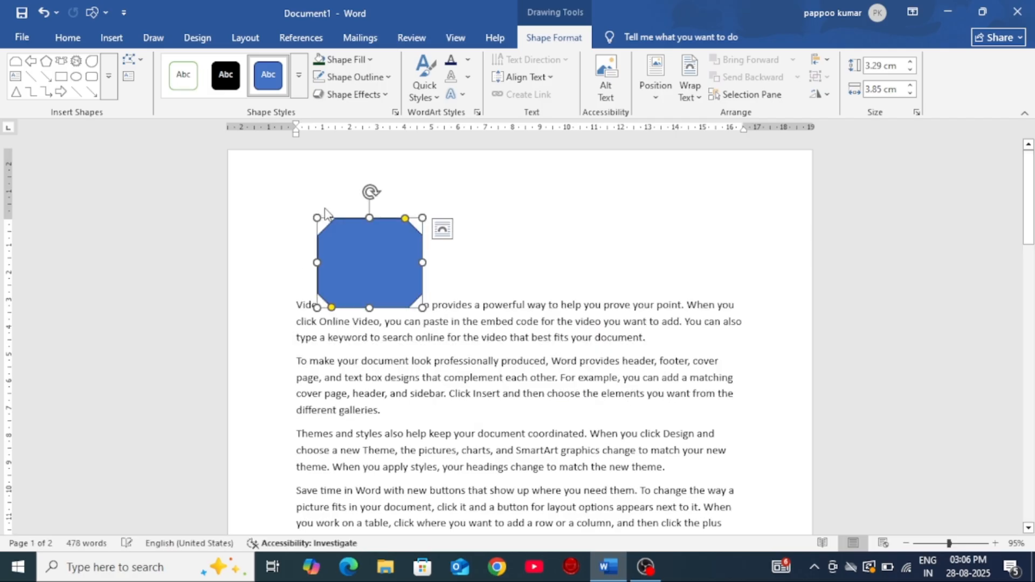
Step: Change the shape's text wrapping to Square
click(685, 92)
click(701, 138)
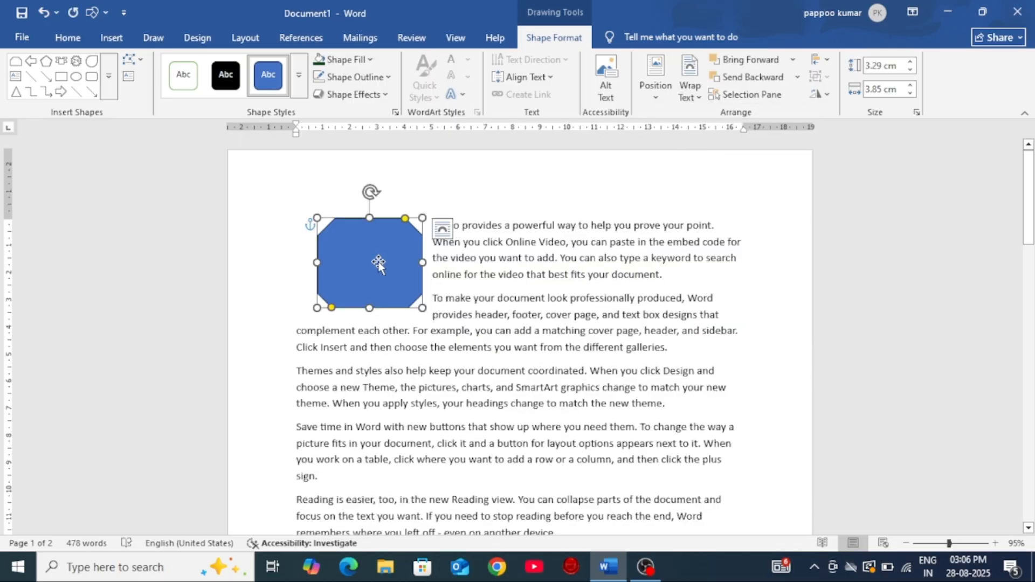
Step: Move the square-wrapped shape to several places among the second, third and fourth paragraphs, ending across the second and third
drag(379, 263, 509, 384)
click(535, 309)
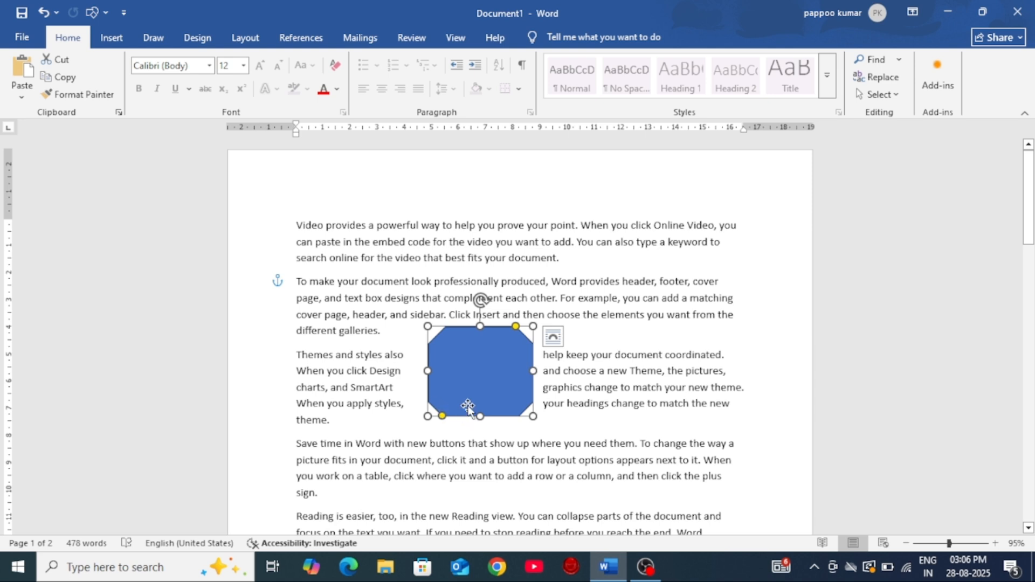
drag(482, 386, 503, 435)
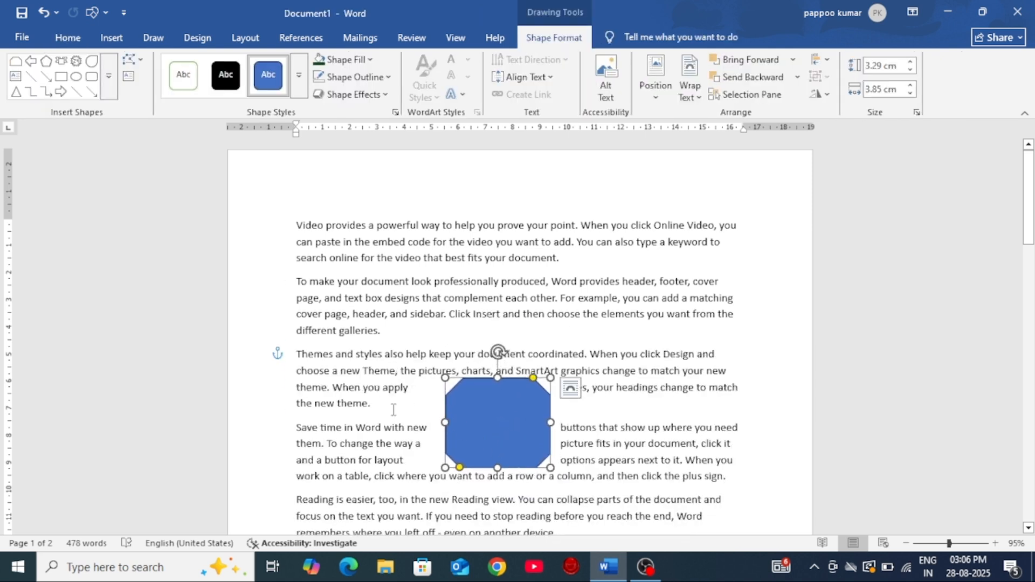
drag(527, 418, 508, 351)
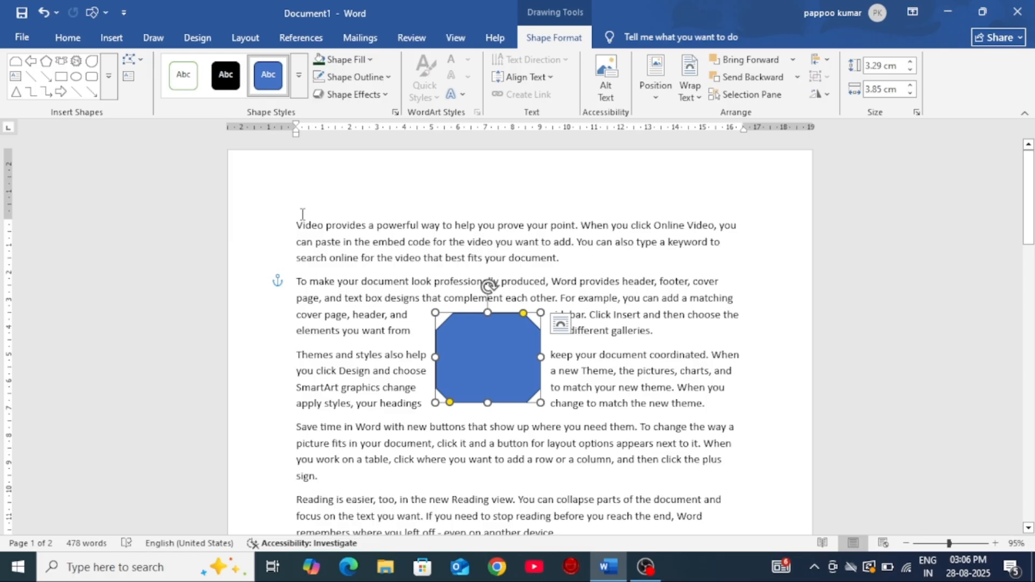
Step: Apply the No Spacing style to the entire document and move the shape slightly down beside the third paragraph
key(ctrl+a)
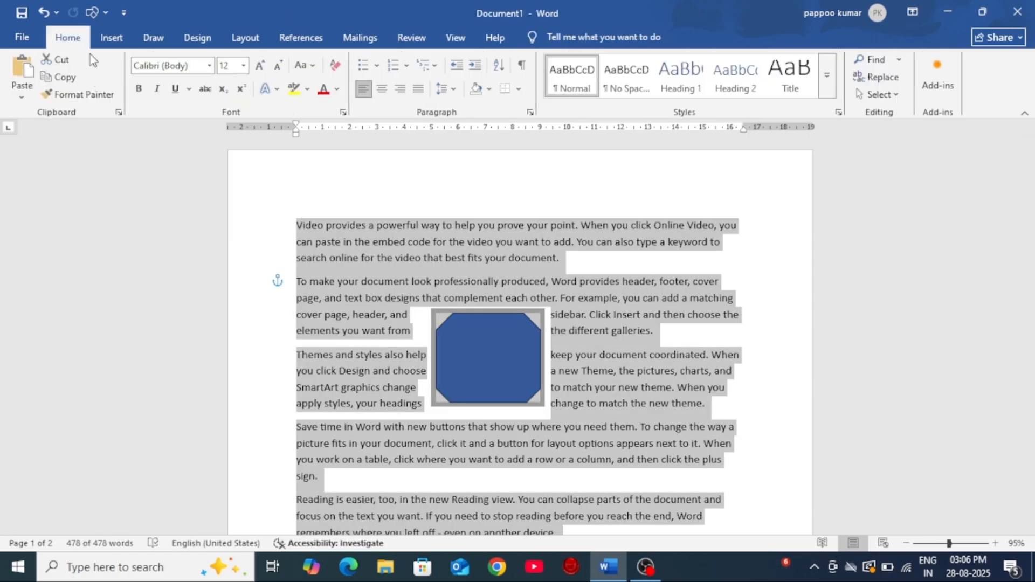
click(626, 75)
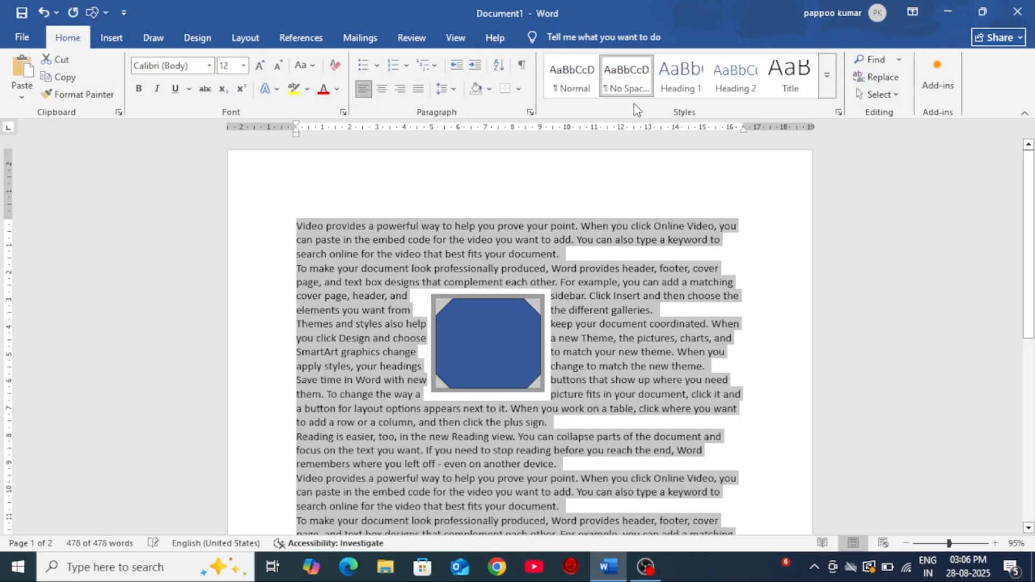
click(492, 342)
drag(492, 342, 469, 364)
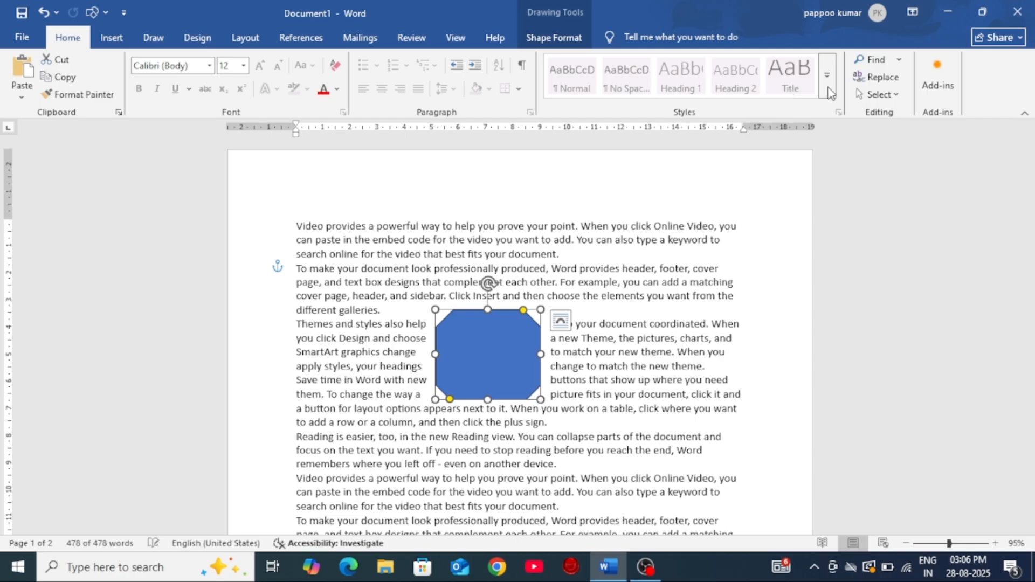
Step: Change the shape's text wrapping to Tight and move it lower in the text, ending across the third and fourth paragraphs
click(553, 38)
click(692, 97)
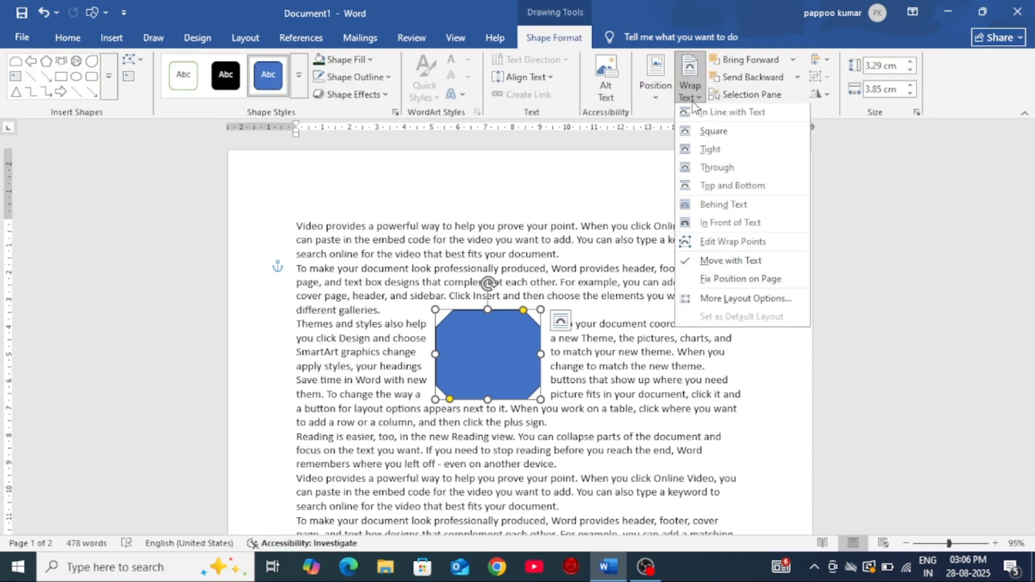
click(708, 158)
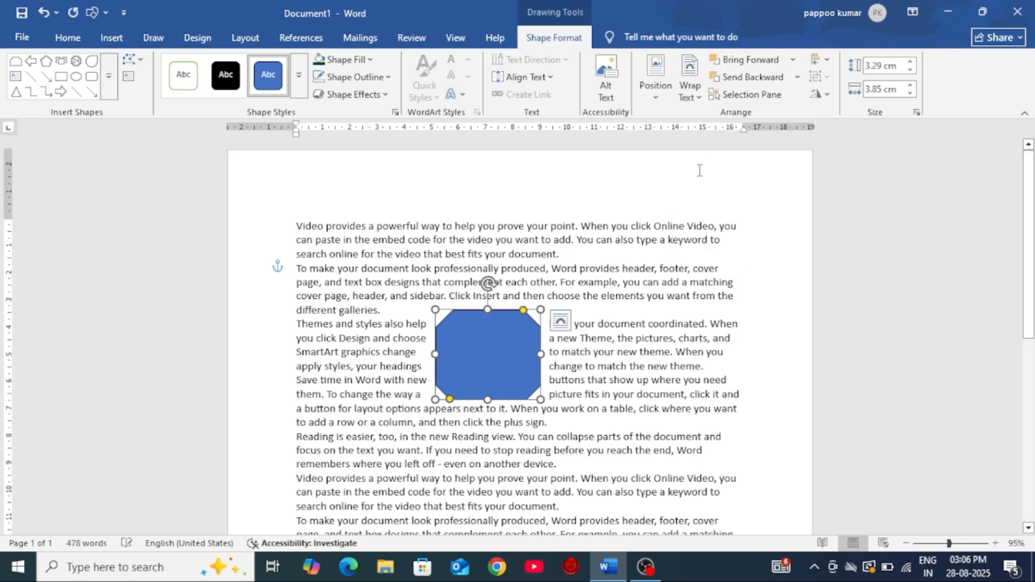
drag(478, 349, 508, 423)
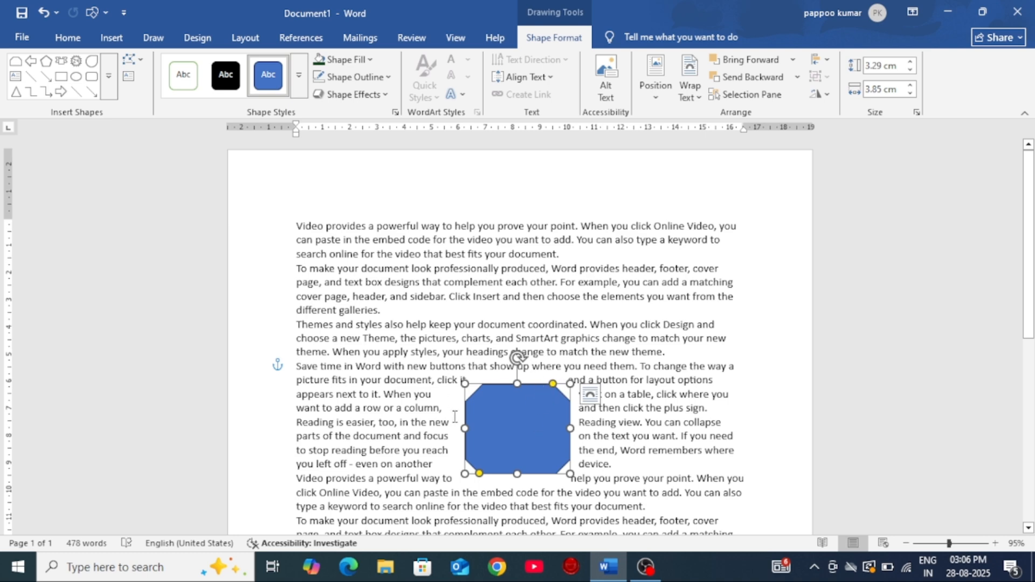
drag(504, 442, 513, 406)
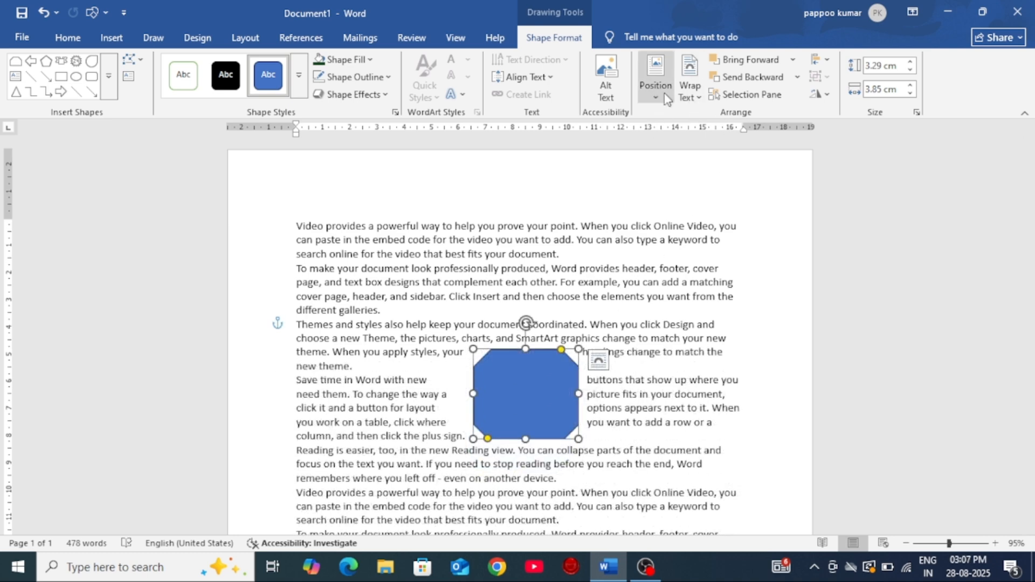
Step: Change the shape's text wrapping to Through
click(685, 97)
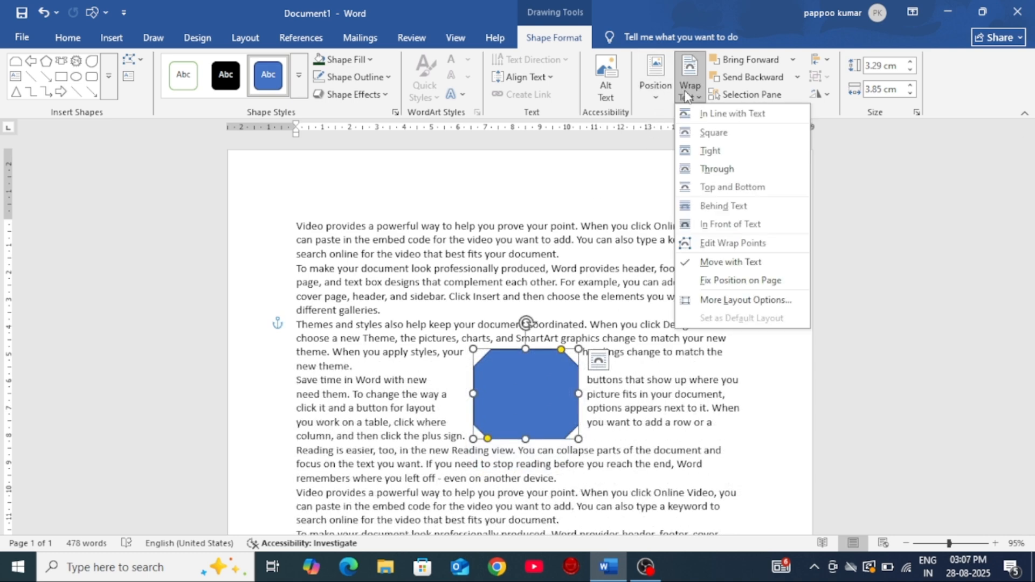
click(702, 171)
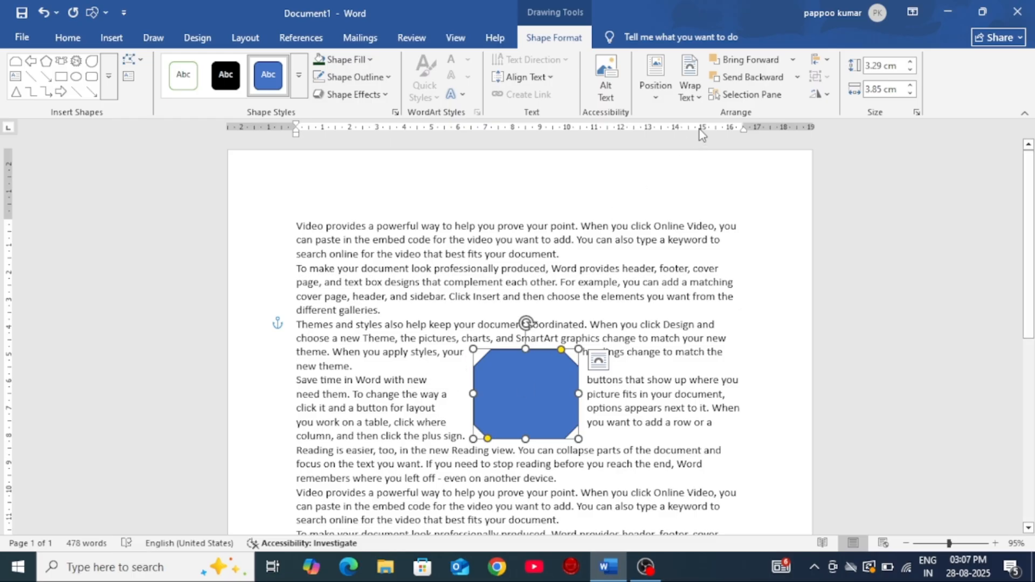
Step: Set the shape's text wrapping to Top and Bottom and move it up into the second paragraph and down into the fourth
click(686, 83)
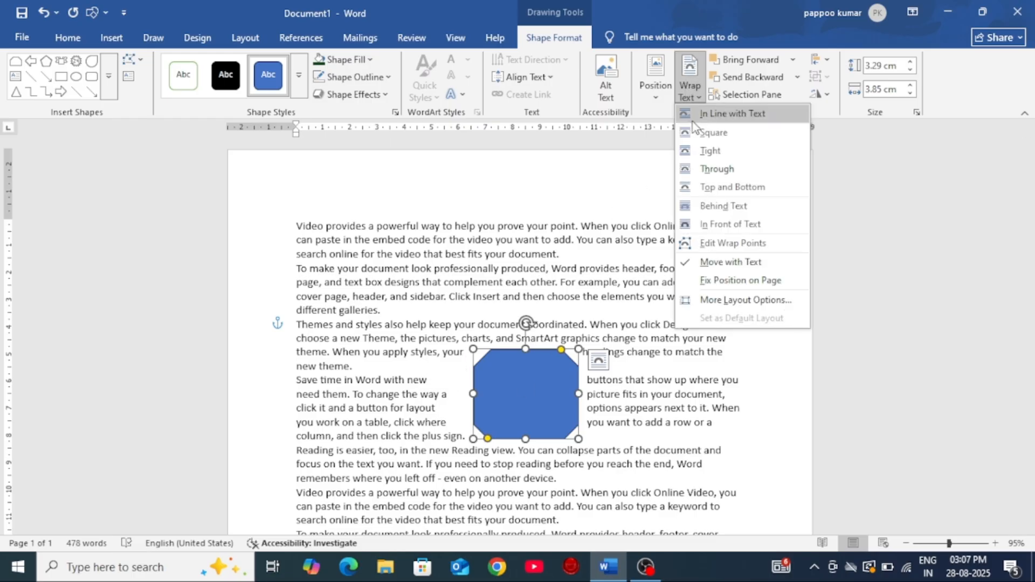
click(702, 188)
drag(535, 400, 509, 322)
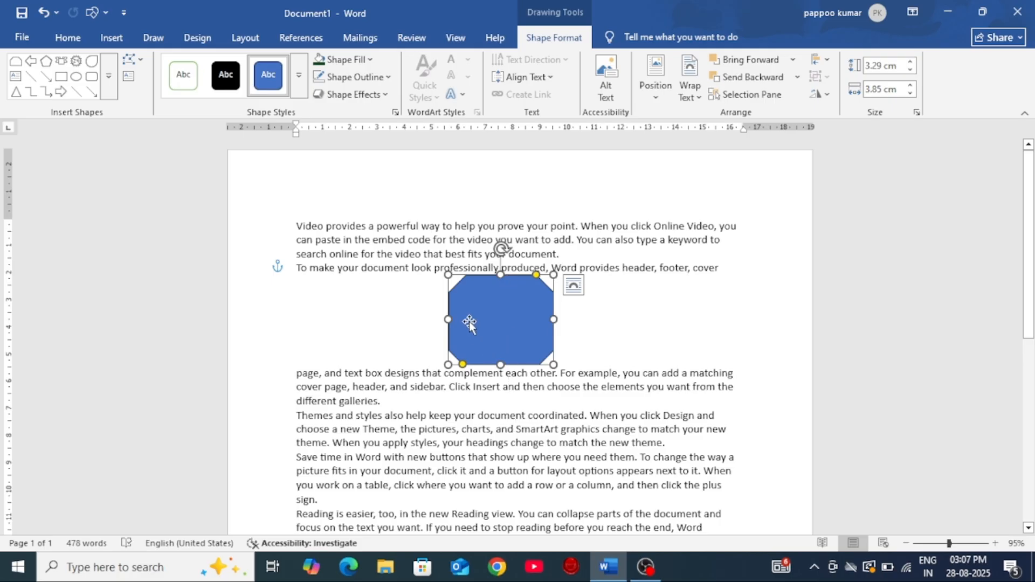
drag(515, 324, 528, 426)
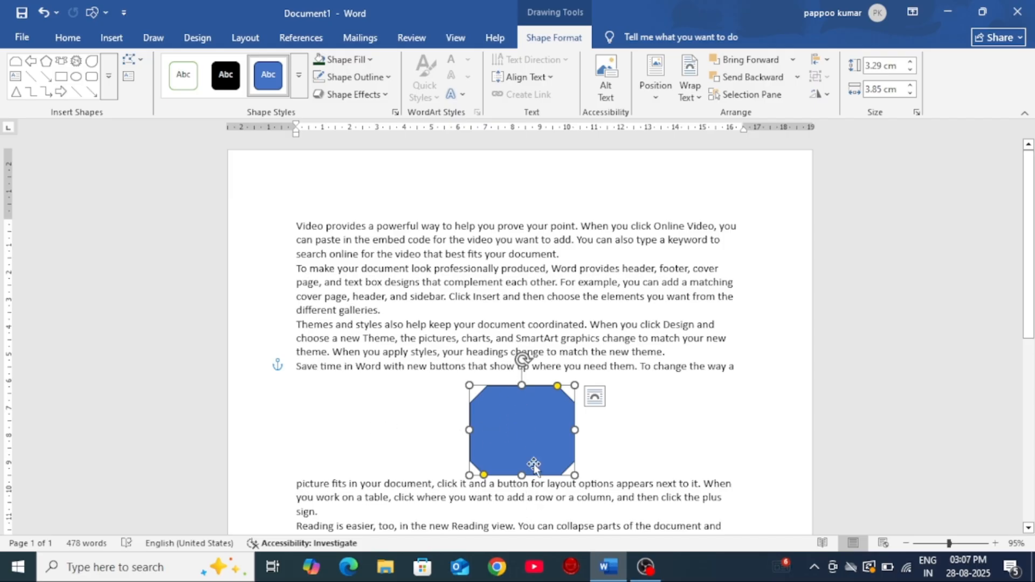
Step: Place the shape behind the text with Behind Text wrapping and enlarge it to about 5.33 × 5.16 cm
drag(544, 437, 610, 349)
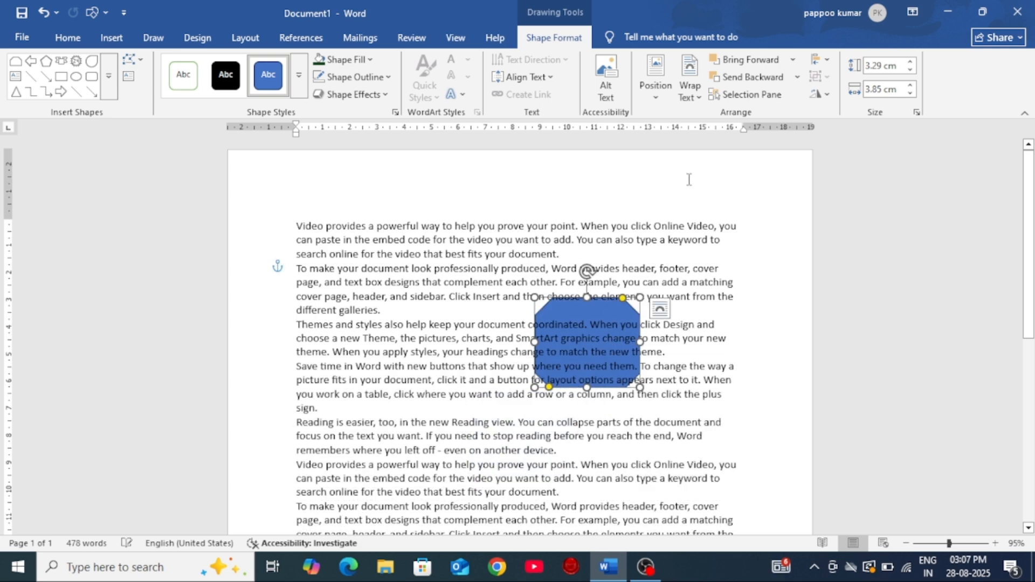
click(690, 92)
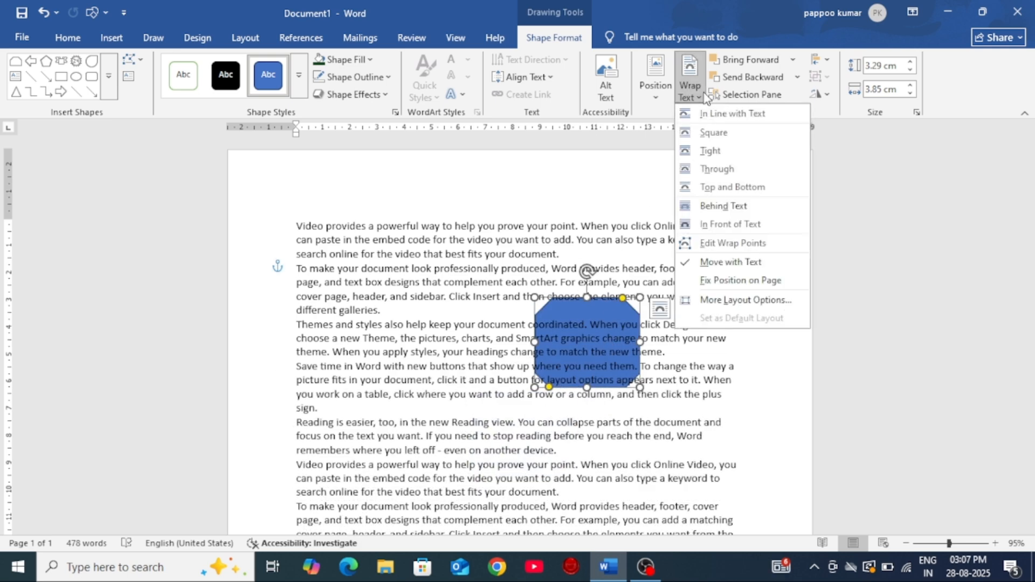
click(727, 208)
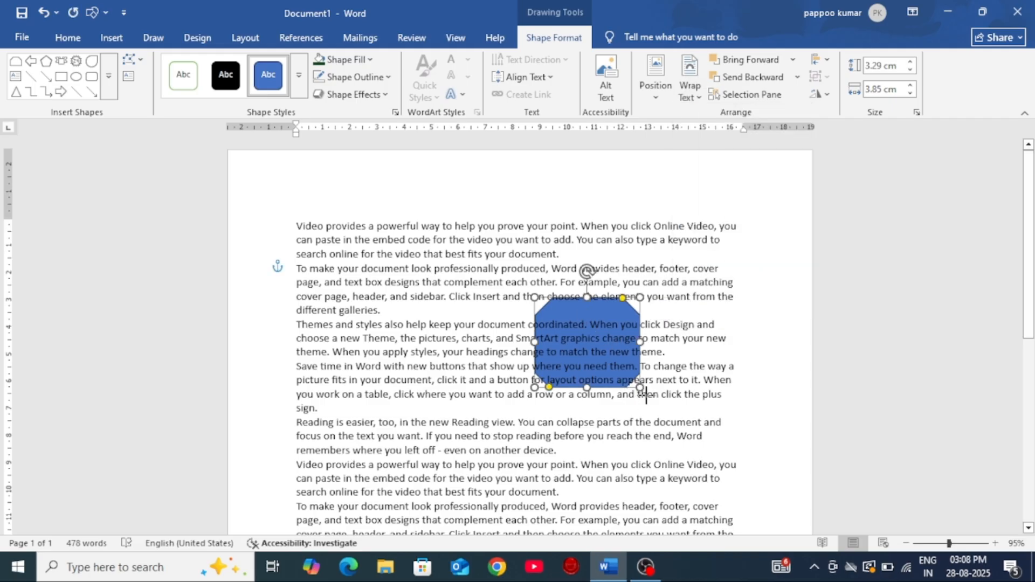
drag(640, 387, 675, 443)
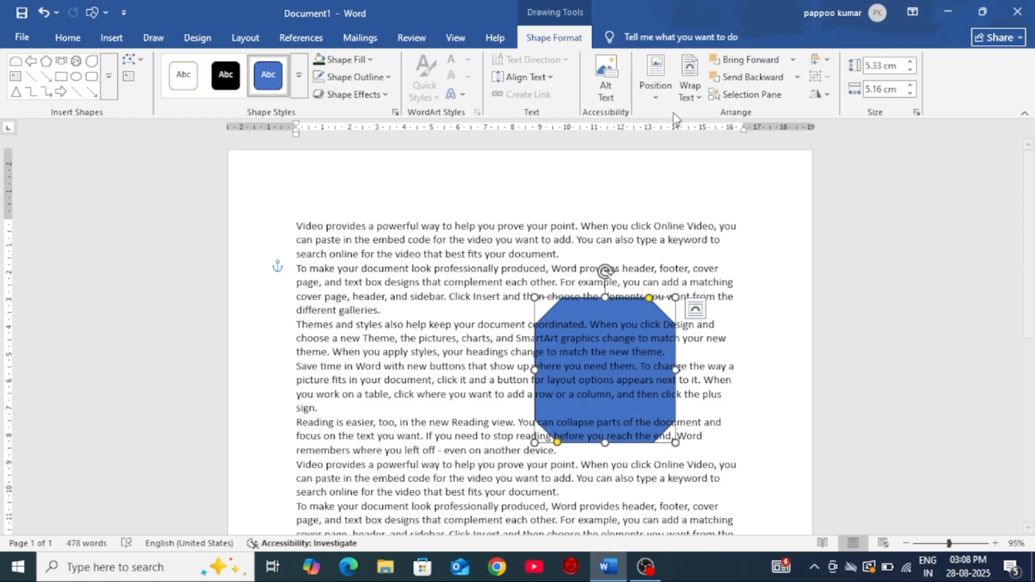
Step: Set the shape's text wrapping to In Front of Text and move it around over the paragraphs, ending near the right margin
click(689, 86)
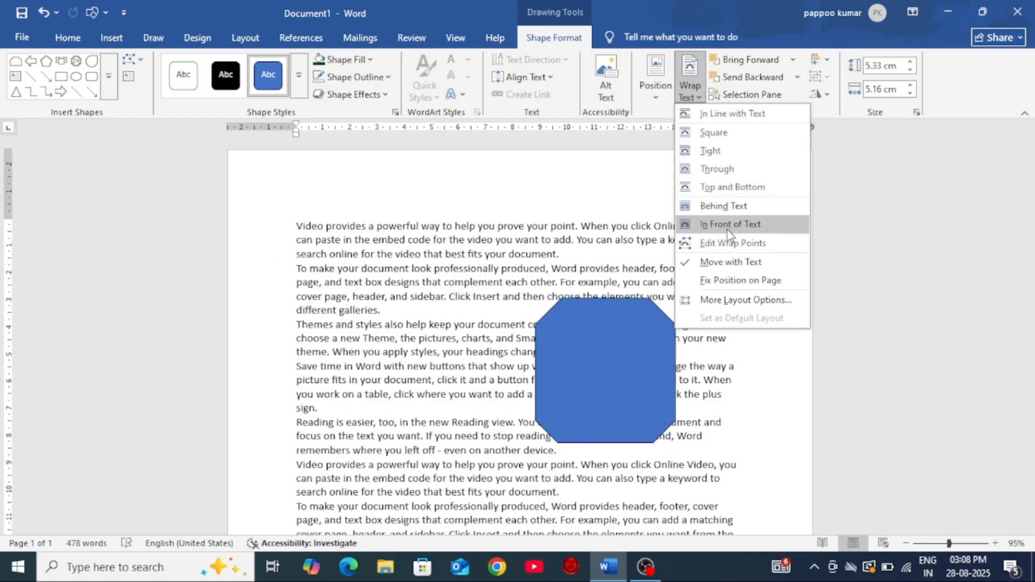
click(728, 231)
drag(629, 377, 494, 303)
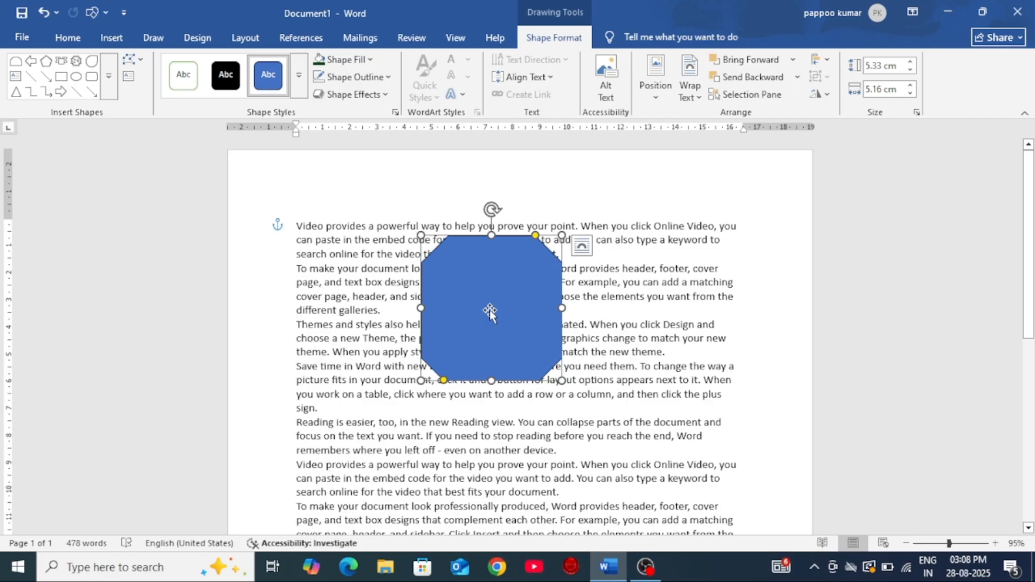
drag(489, 309, 492, 318)
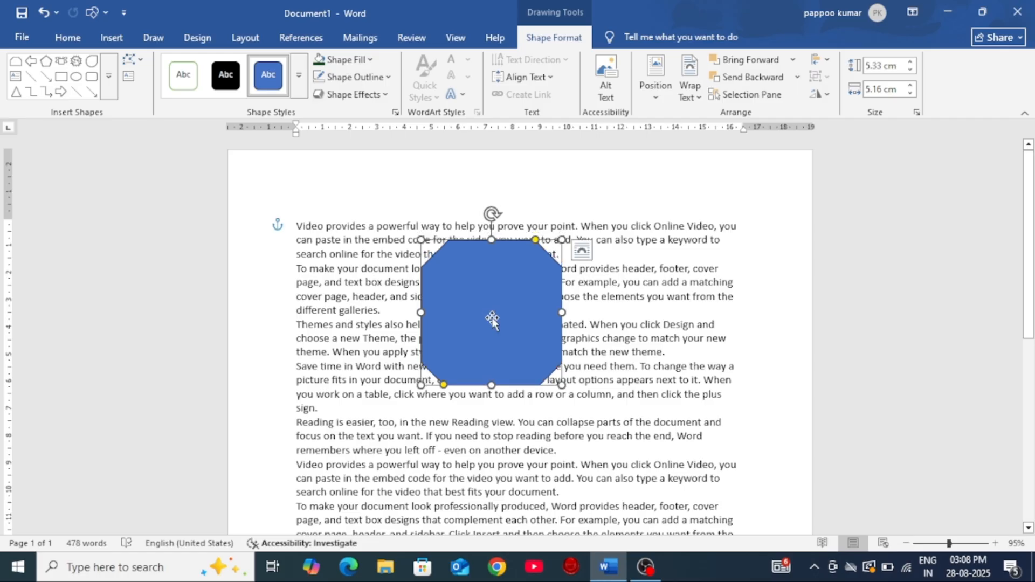
click(697, 98)
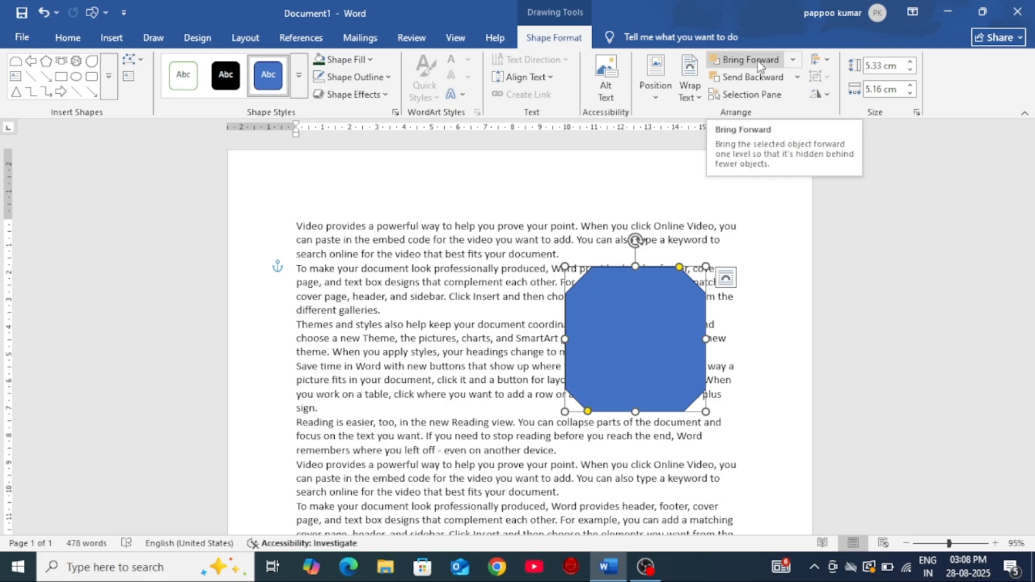
Step: Insert a smiley face about 5 × 5.69 cm over the text beside the octagonal shape and fill it with a lighter blue
click(118, 40)
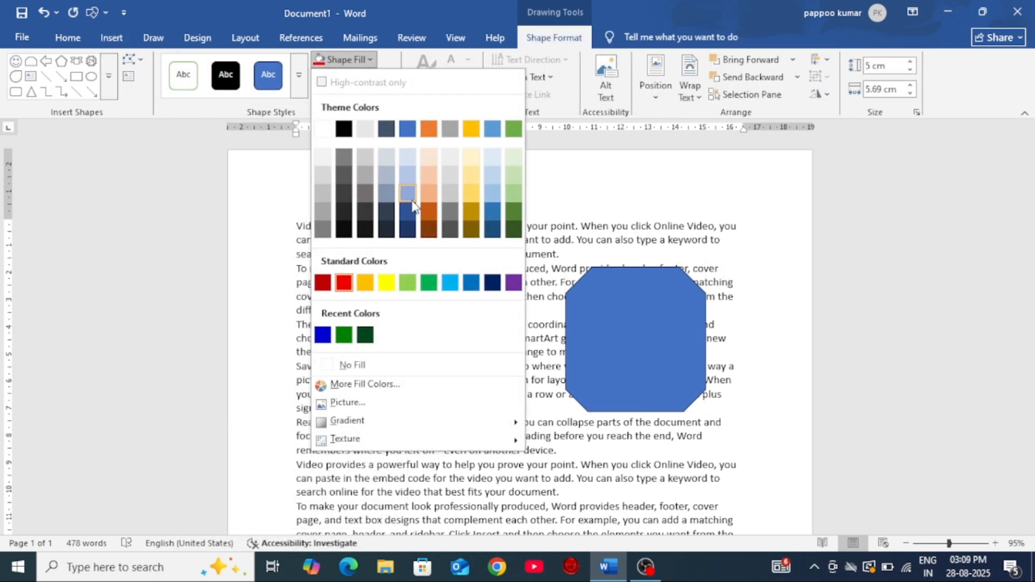
key(Escape)
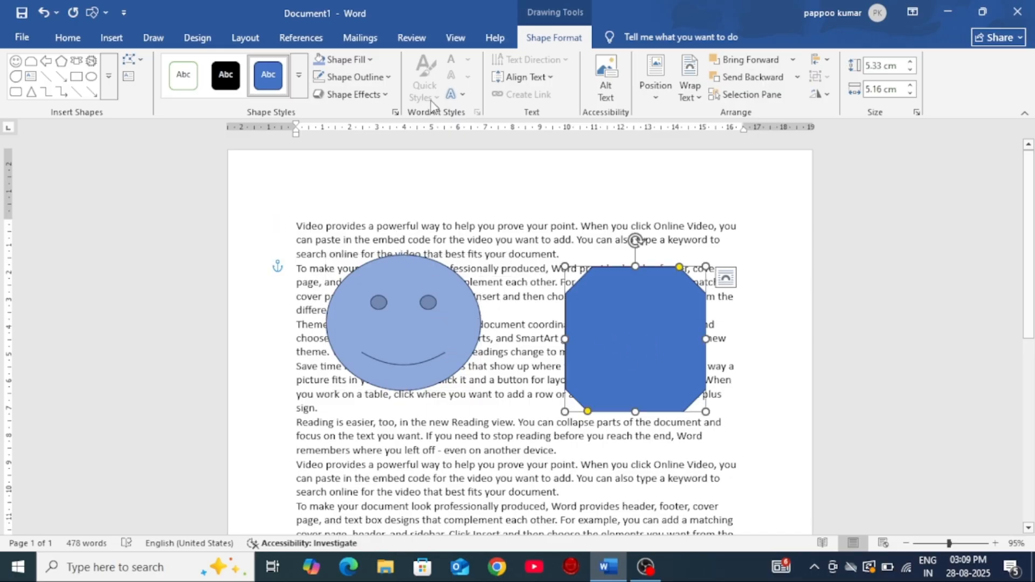
Step: Try light green and dark blue fills on the octagonal shape, and finish with a yellow fill
click(374, 61)
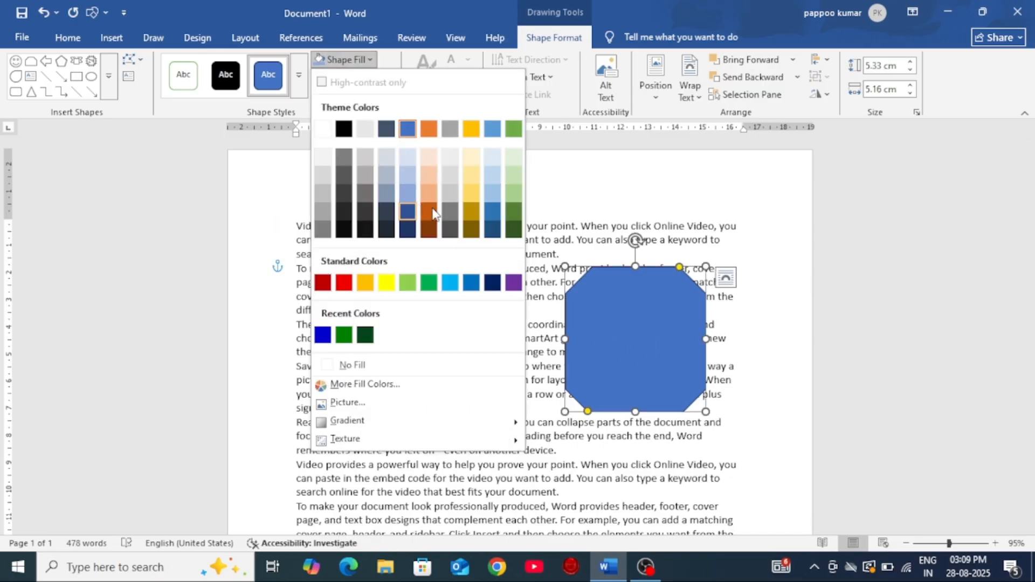
click(511, 195)
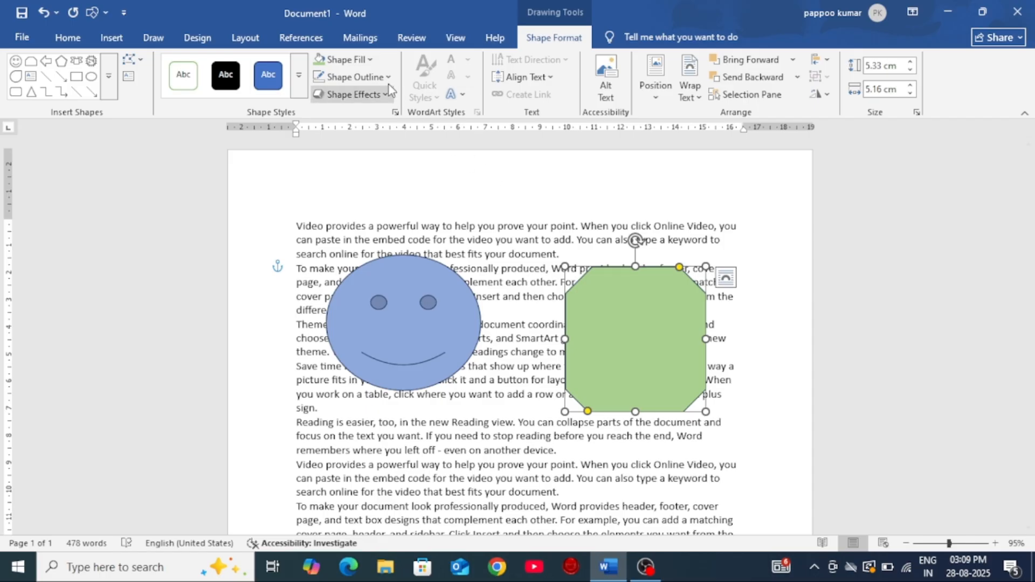
click(345, 59)
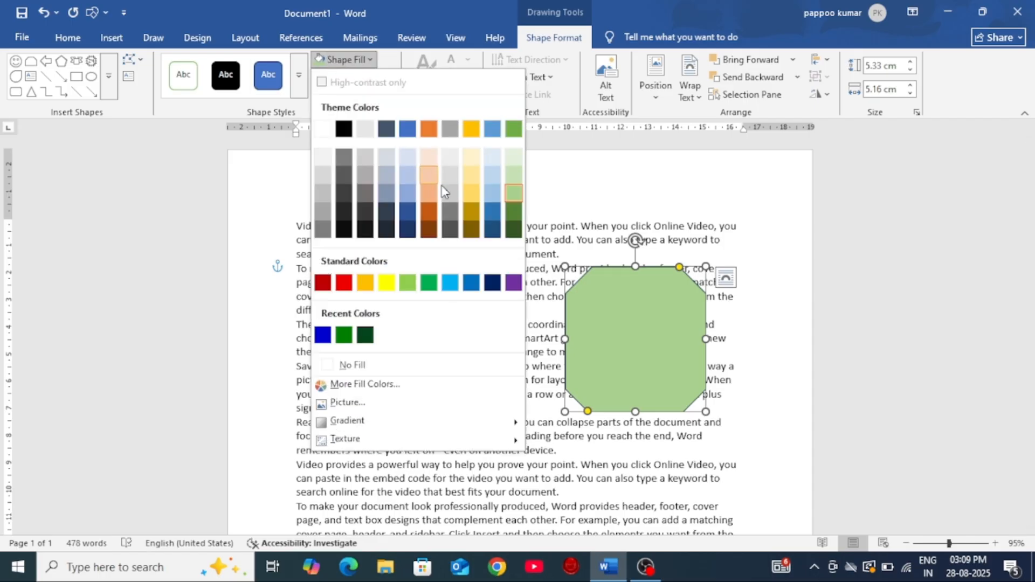
click(489, 212)
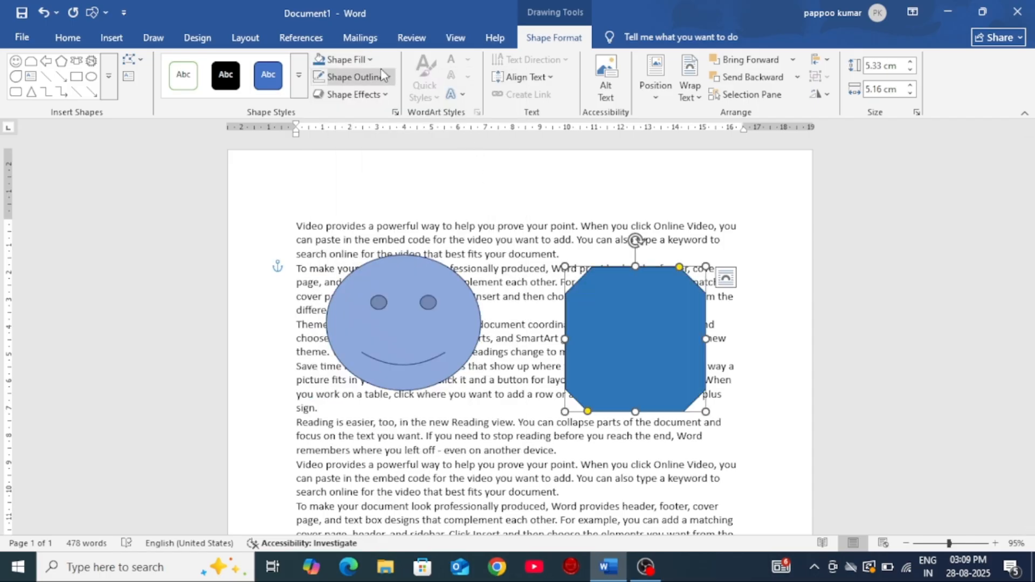
click(345, 59)
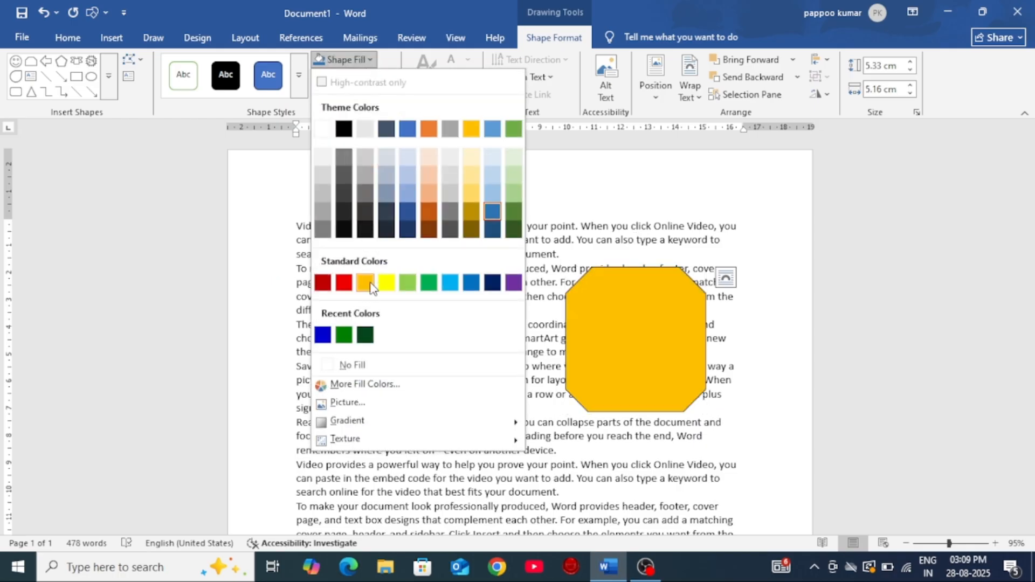
click(386, 282)
Step: Move the yellow shape toward the middle of the text and place the smiley face over its lower part
drag(605, 365, 495, 331)
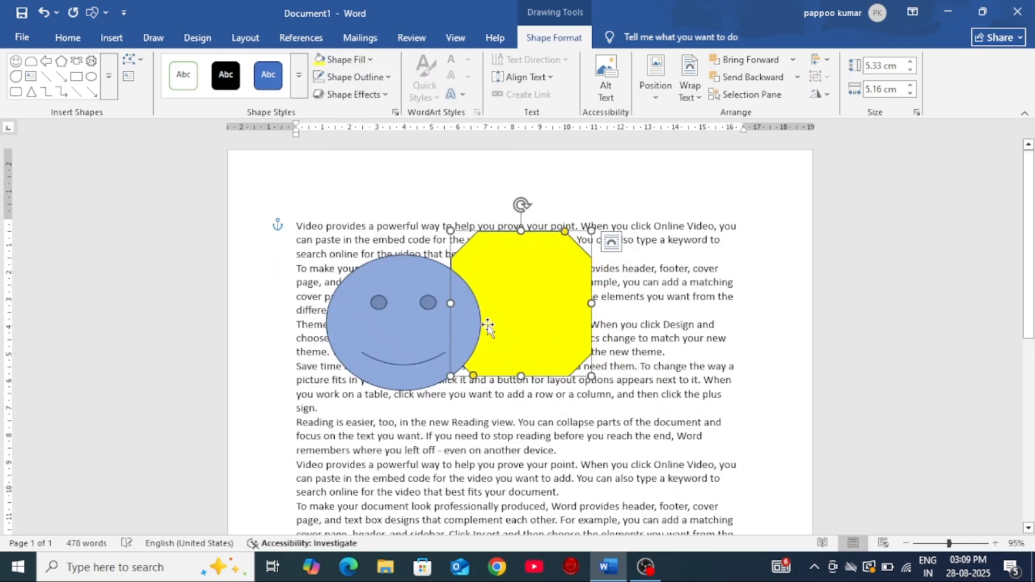
click(330, 331)
drag(404, 344, 514, 365)
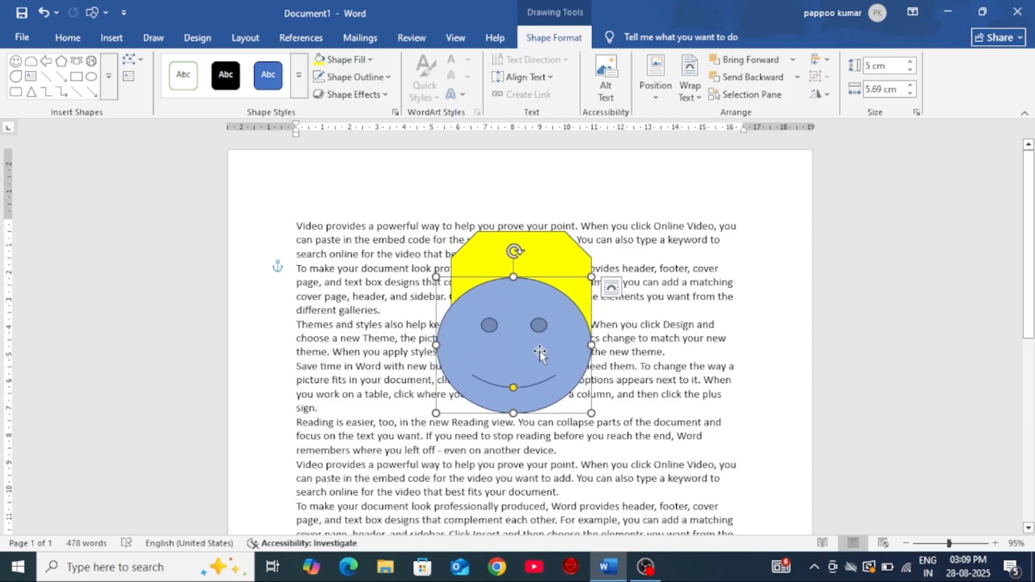
key(Down)
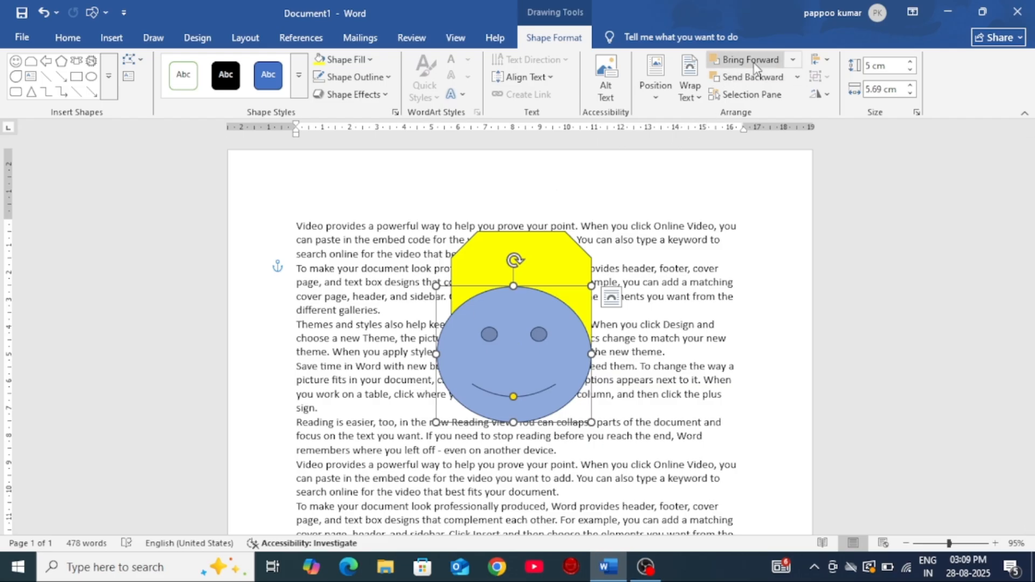
Step: Send the smiley face backward behind the yellow shape and bring it forward again
click(751, 77)
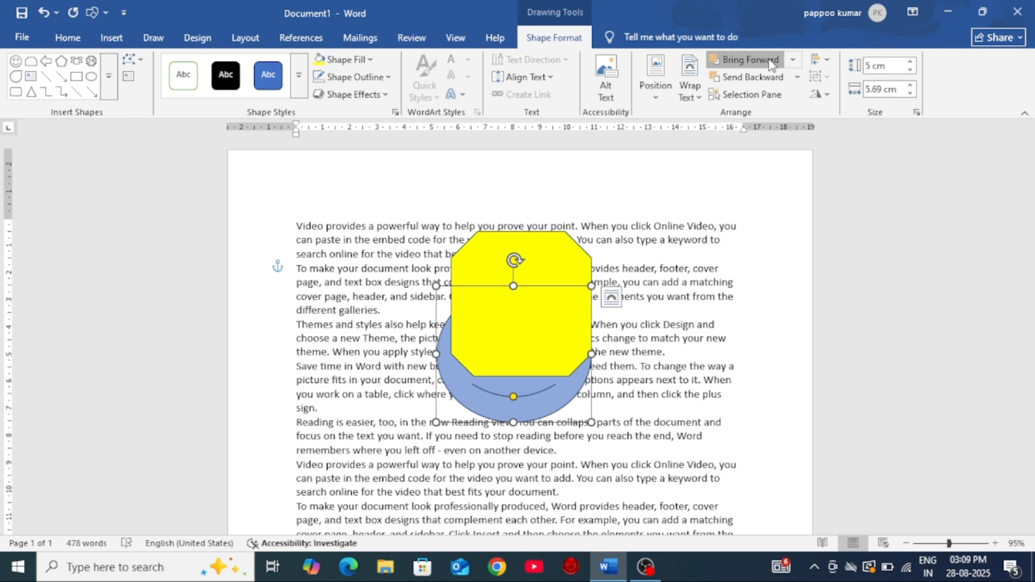
click(749, 59)
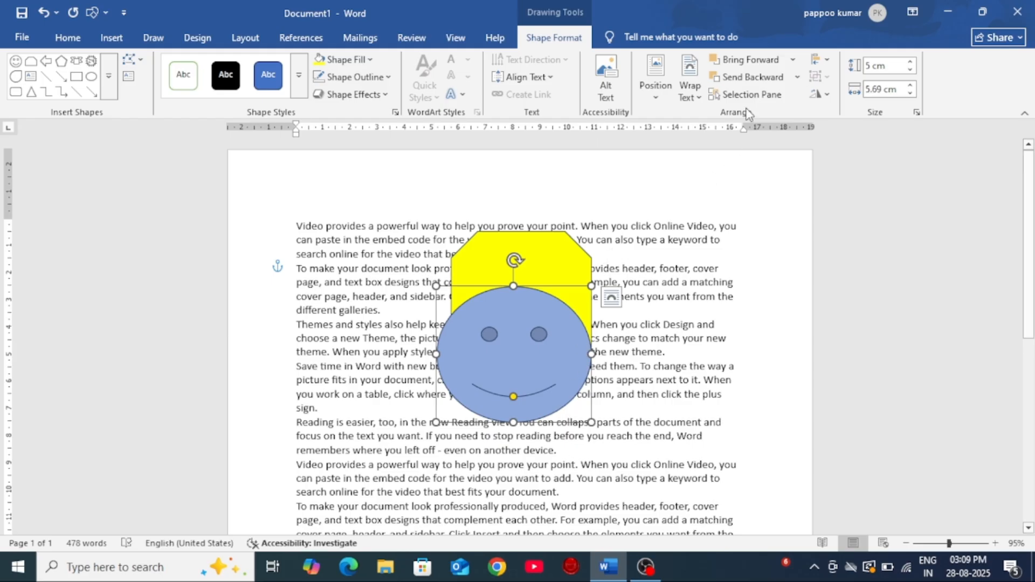
Step: Send the smiley face behind the yellow shape and move it down until its eyes show below that shape
click(765, 79)
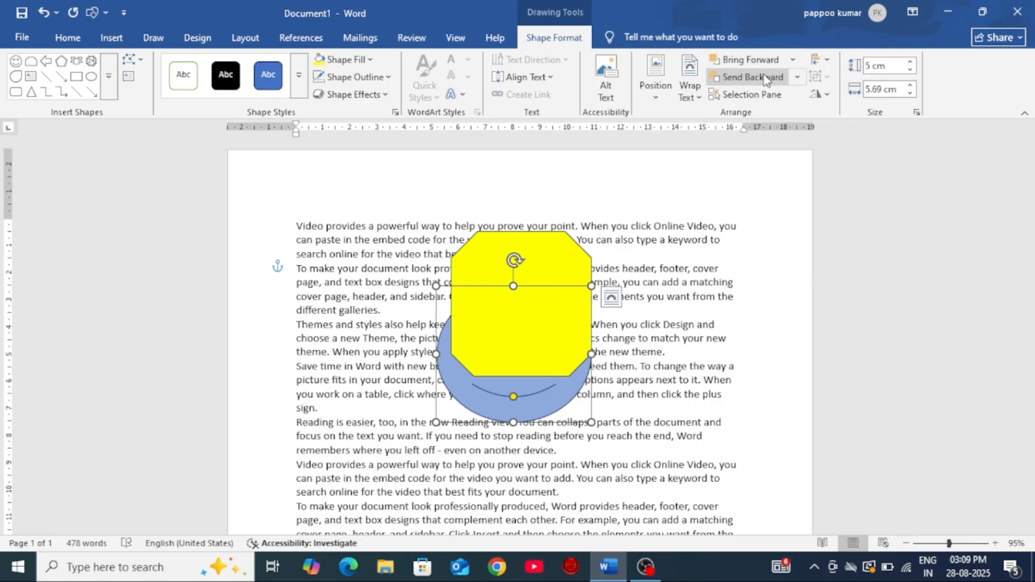
drag(523, 407, 516, 454)
Step: Select the yellow shape and the smiley face alternately from the Selection Pane list and close the pane
click(777, 95)
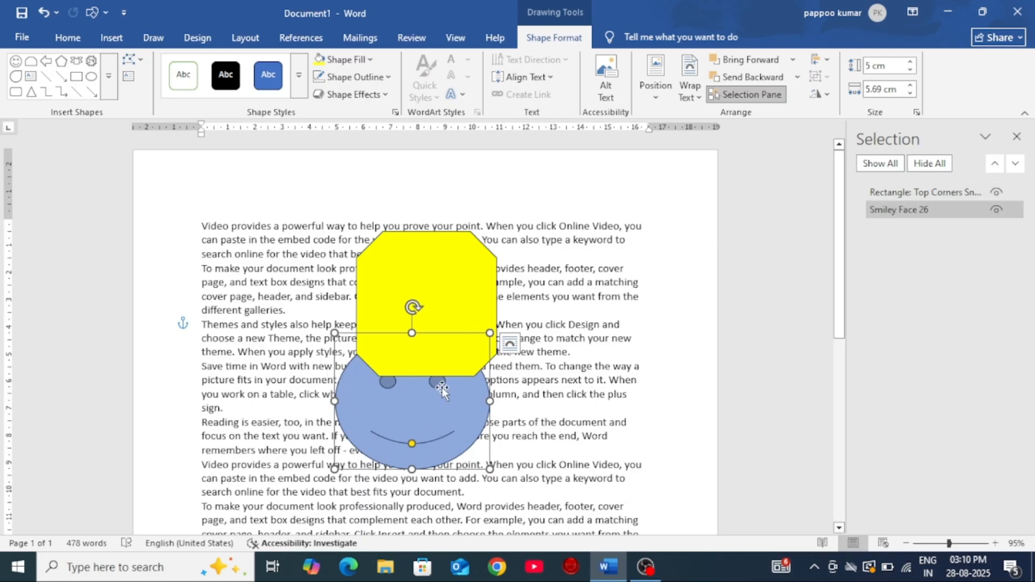
click(951, 191)
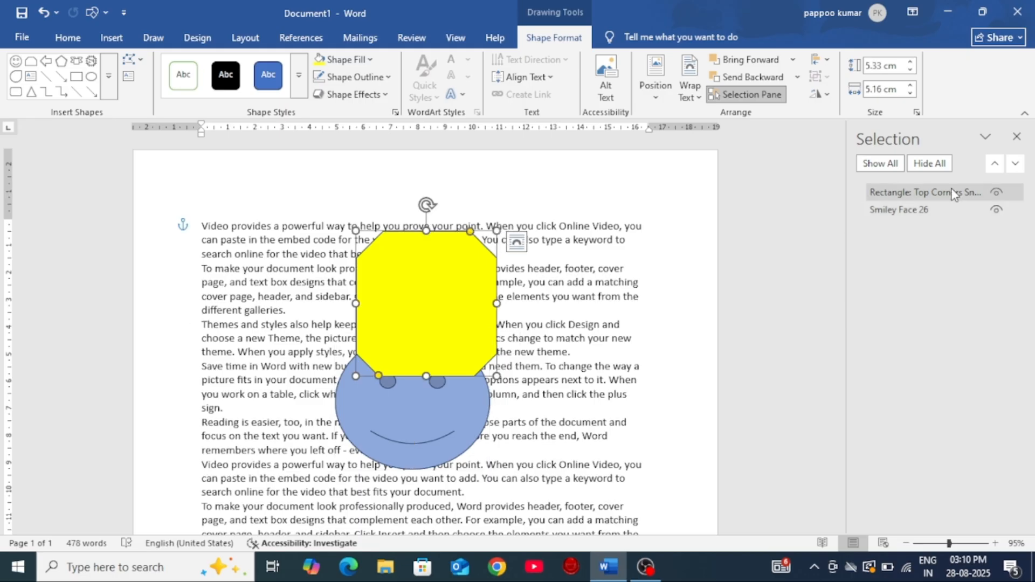
click(933, 215)
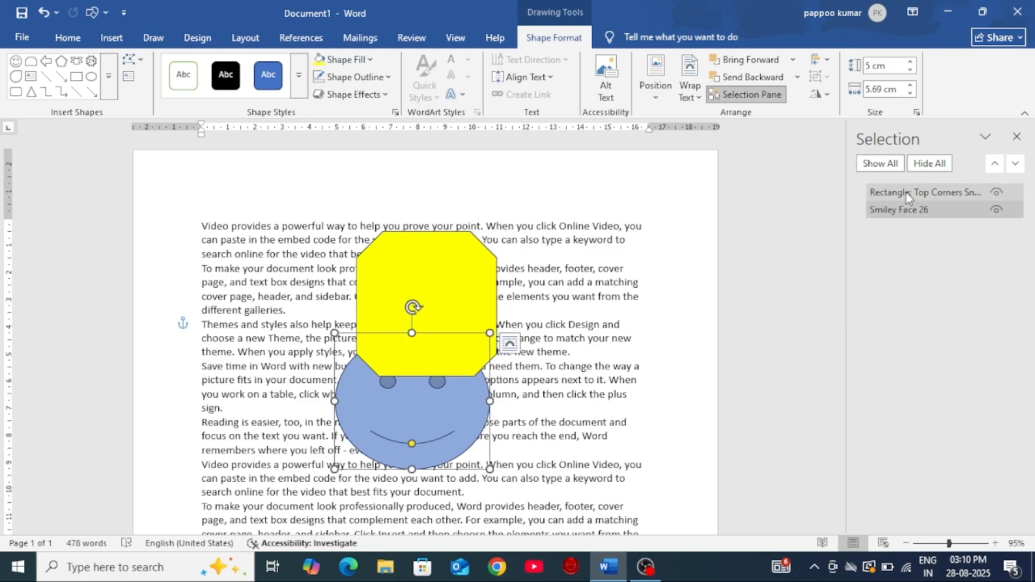
click(905, 192)
click(905, 211)
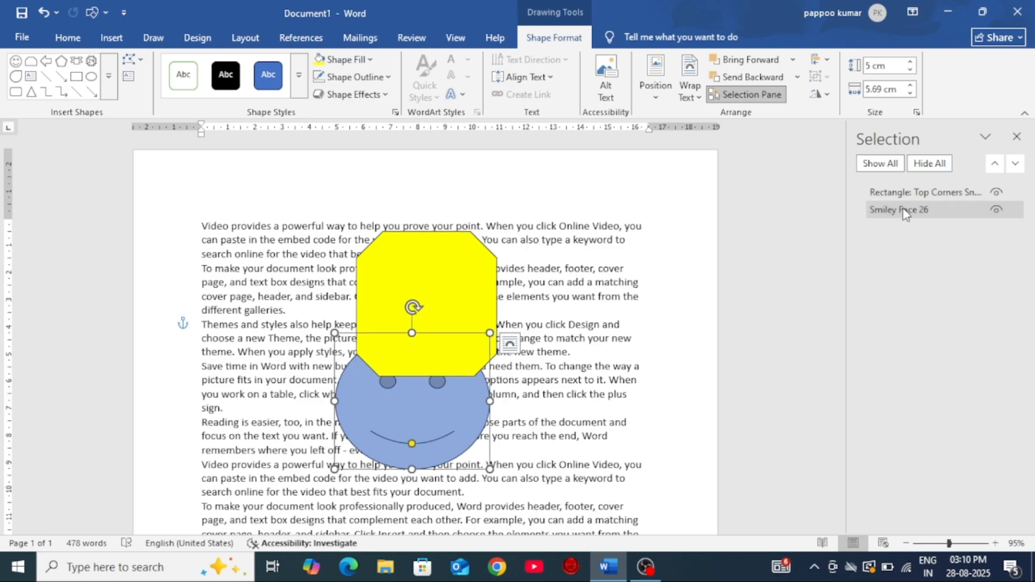
click(1017, 138)
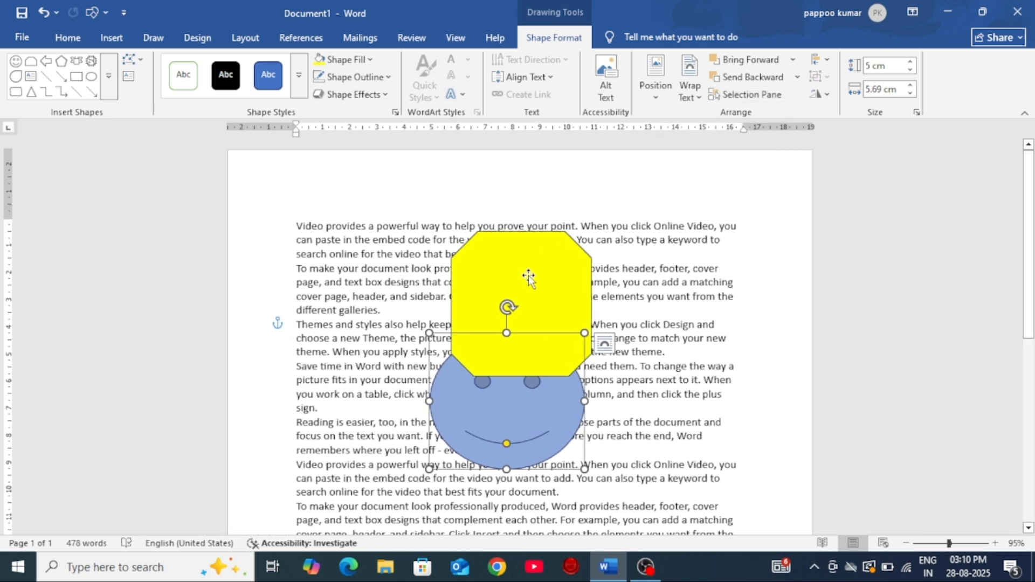
Step: Separate the two shapes, with the smiley face over the opening paragraphs, and align it to the left margin, followed by the right margin
drag(541, 287, 609, 379)
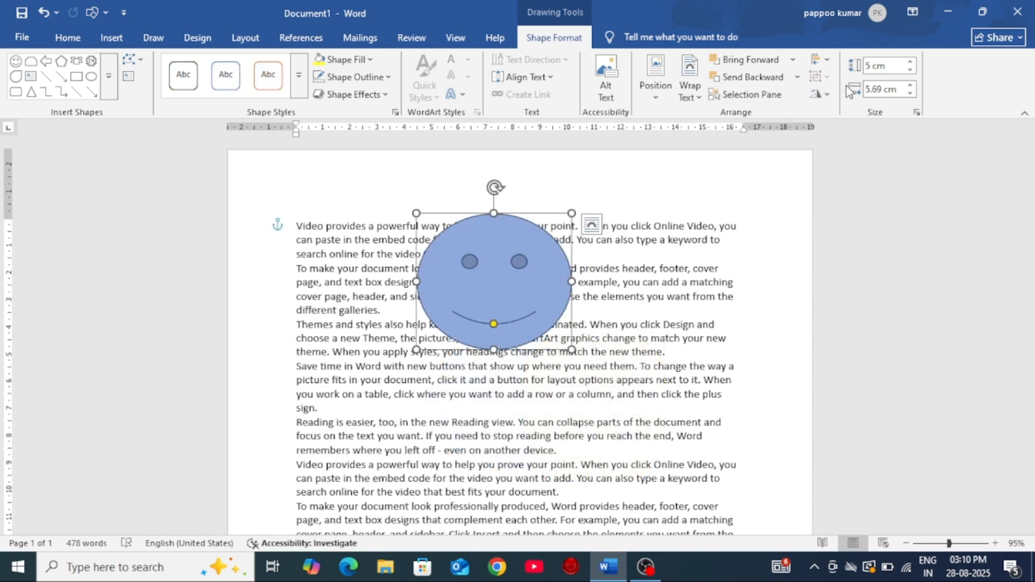
click(820, 60)
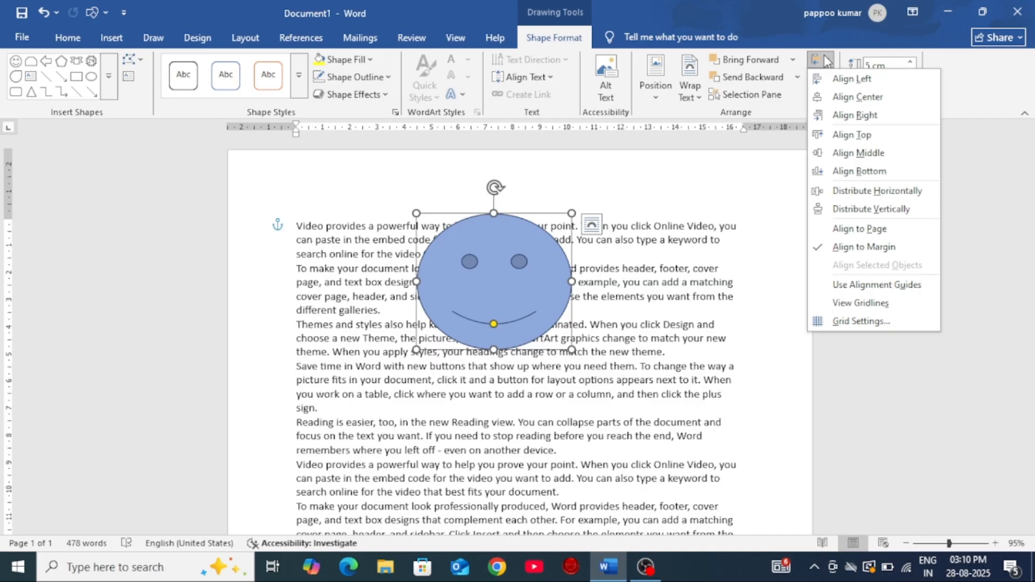
click(844, 80)
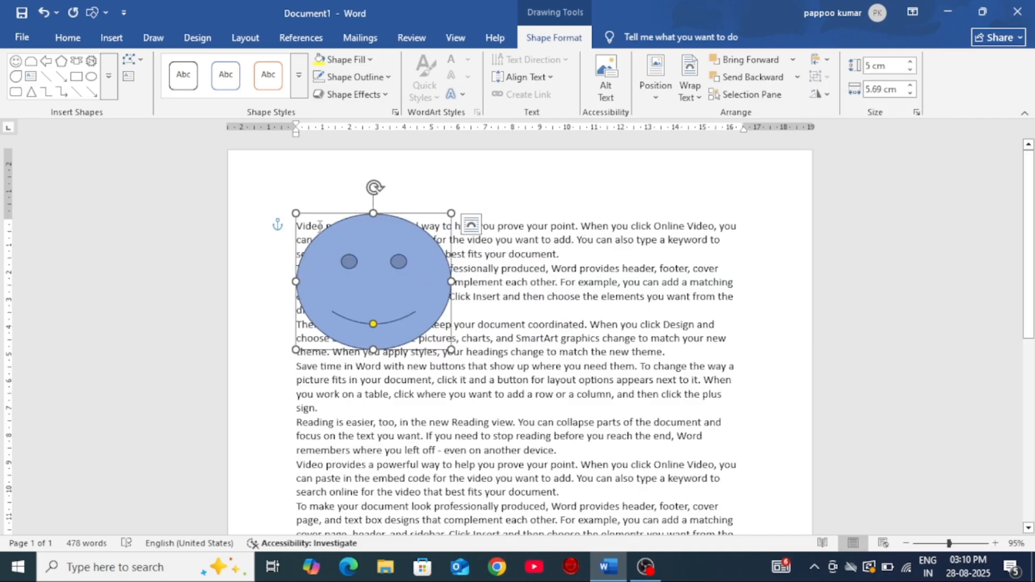
click(827, 64)
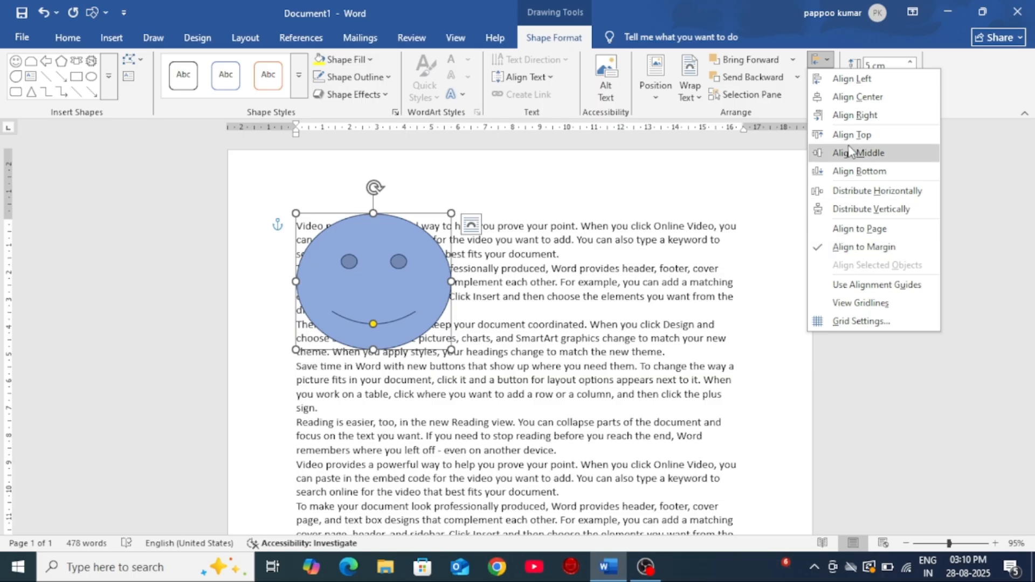
click(856, 114)
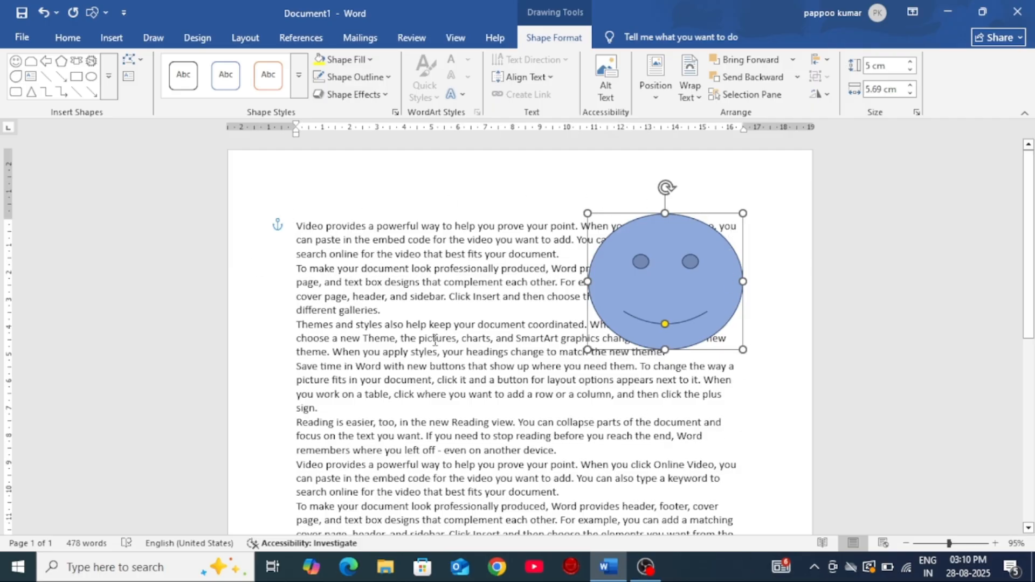
Step: Justify all the text in the document
scroll(410, 308, down, 2)
scroll(409, 307, up, 2)
key(ctrl+a)
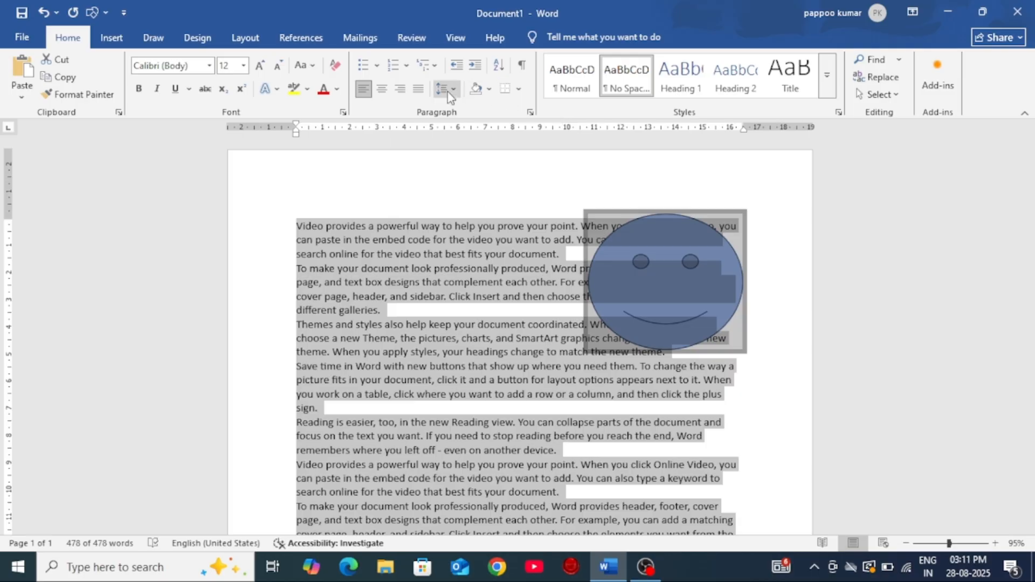
click(418, 88)
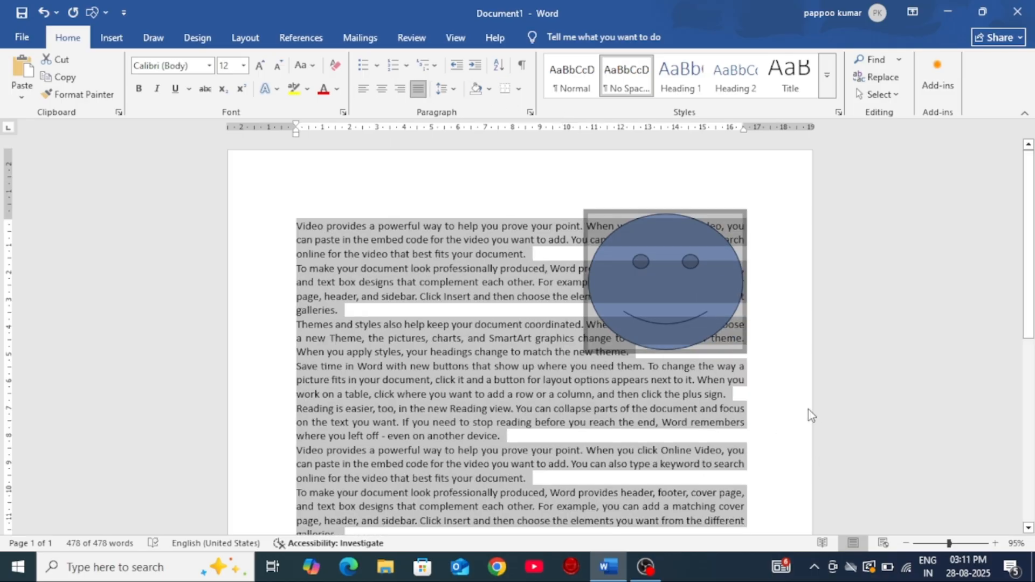
click(791, 385)
Step: Move the smiley face toward the middle of the text and align it to the top margin
mouse_move(666, 296)
mouse_down()
mouse_move(556, 341)
mouse_move(600, 350)
mouse_up()
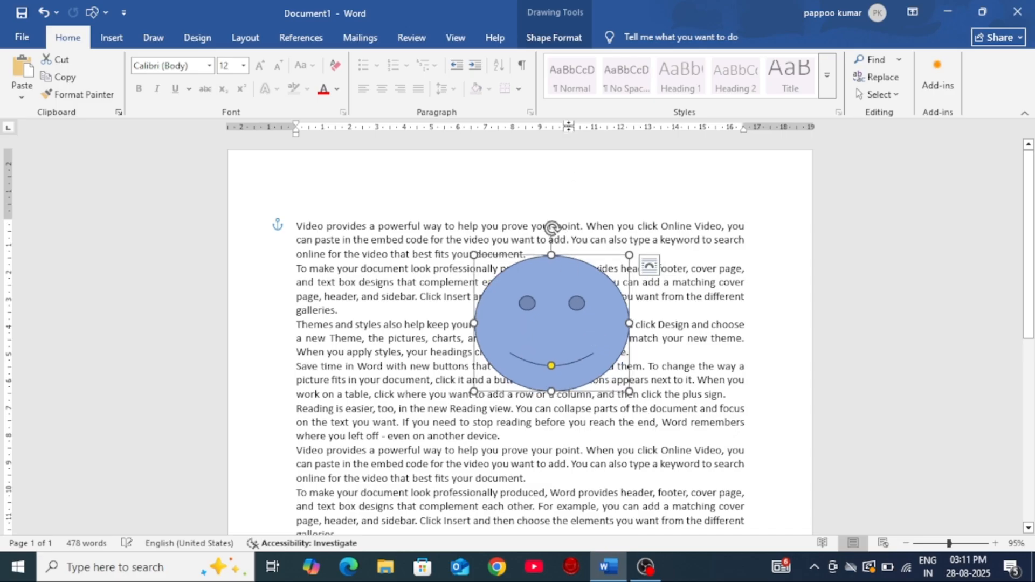
click(558, 42)
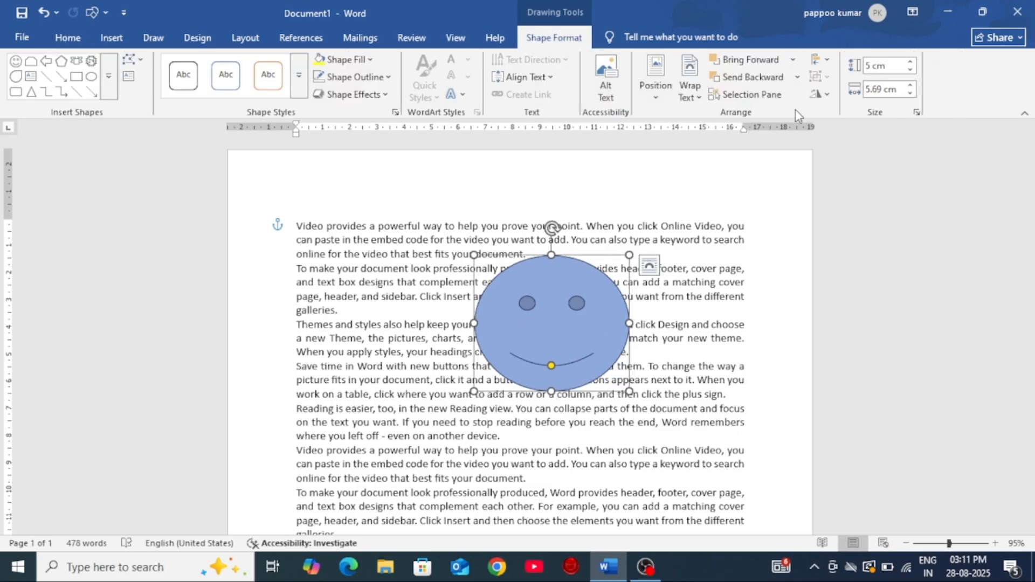
click(828, 62)
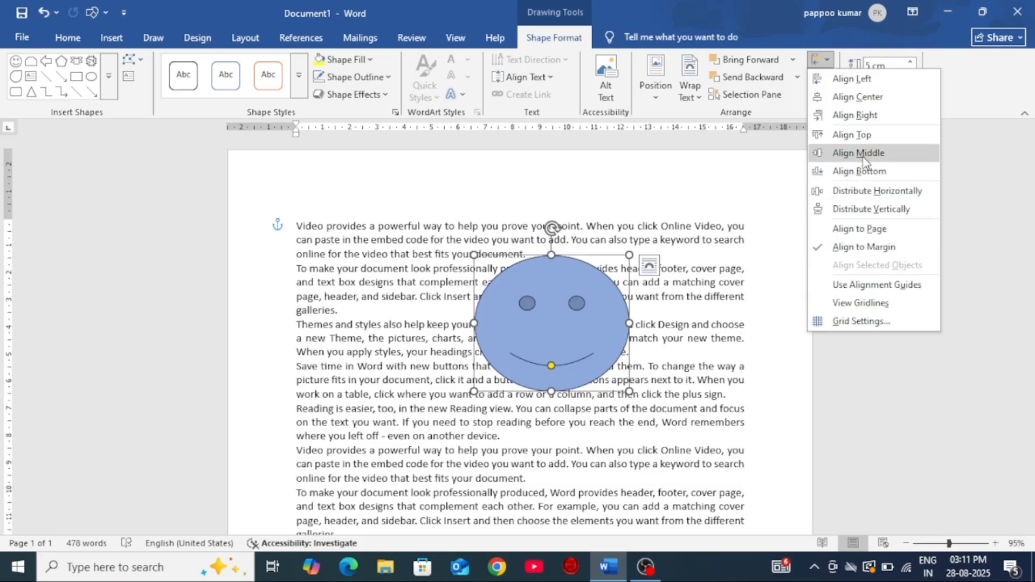
click(849, 136)
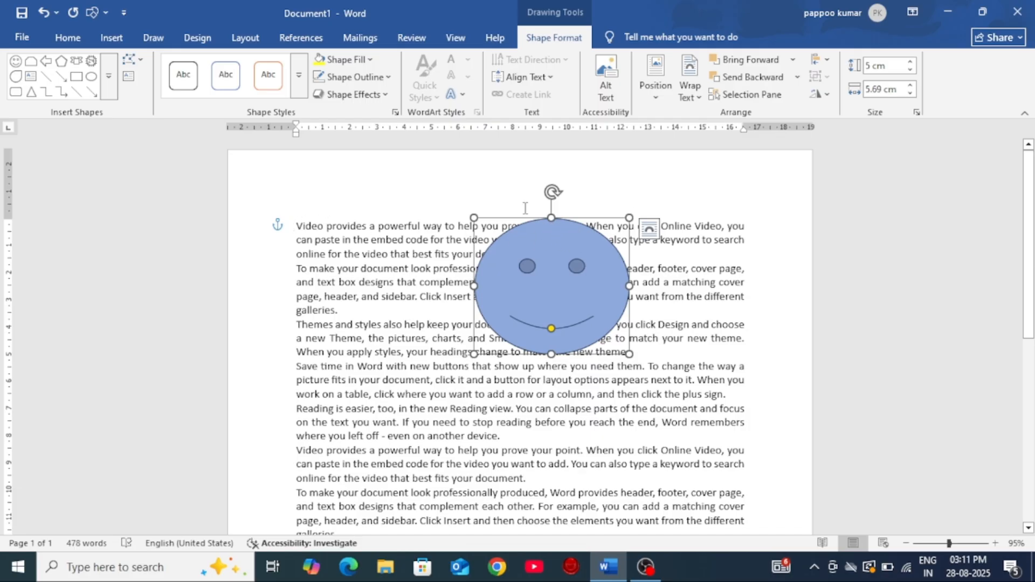
Step: Align the smiley face to the bottom margin and check its place at the end of the page
click(829, 61)
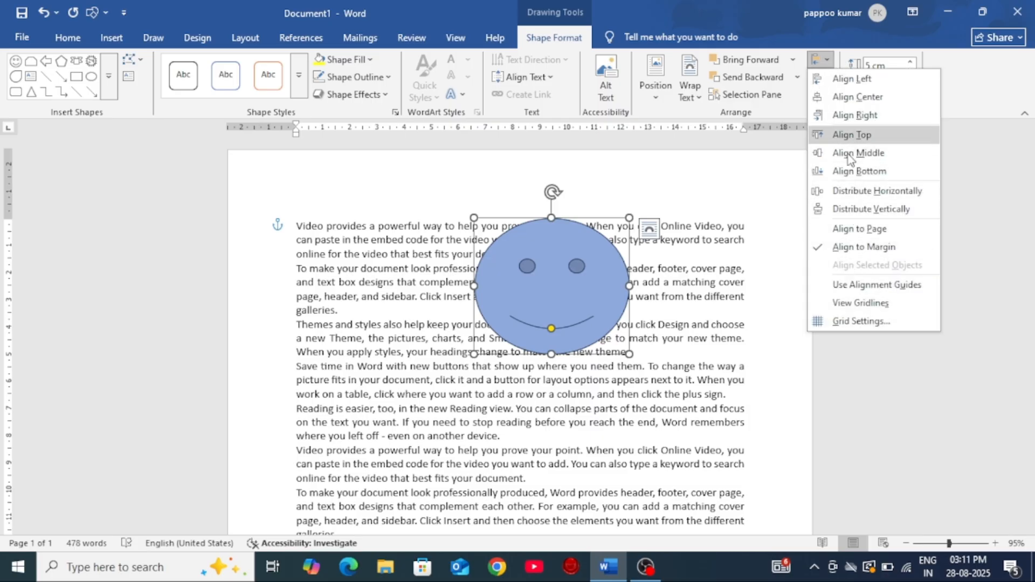
click(848, 172)
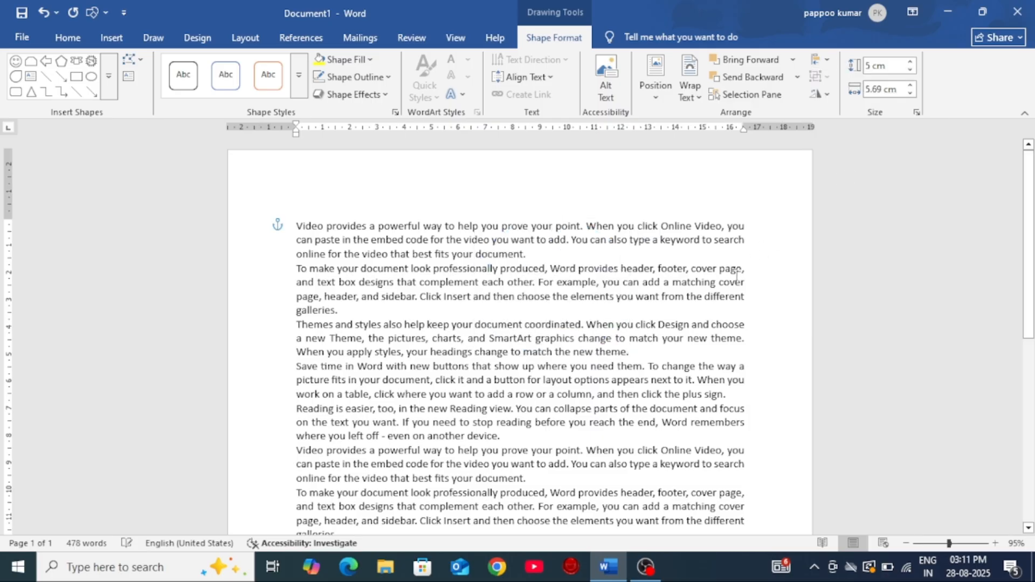
scroll(729, 280, down, 6)
scroll(729, 280, down, 3)
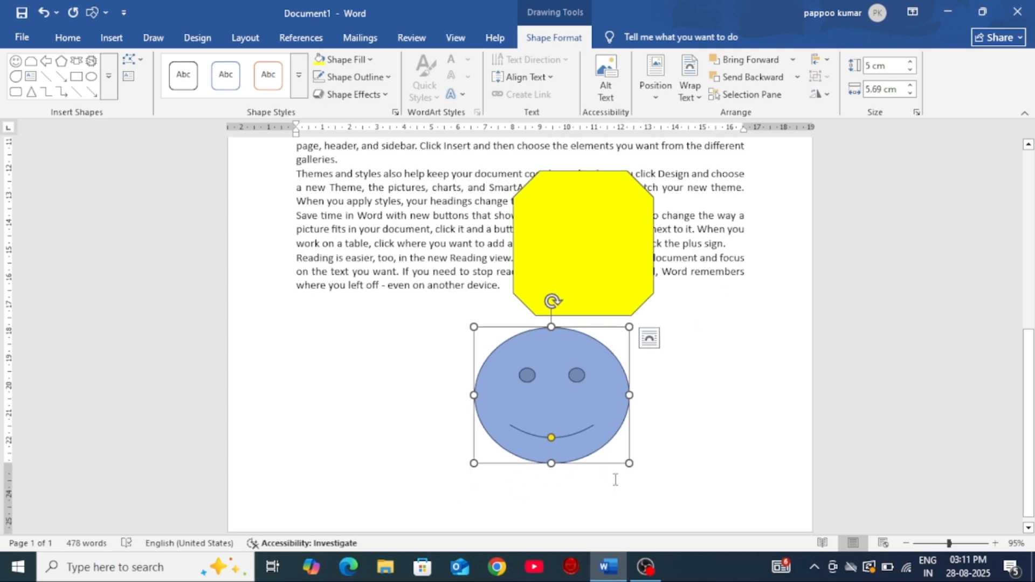
Step: Move the smiley face from the bottom of the page back up over the opening paragraphs
drag(580, 393, 463, 224)
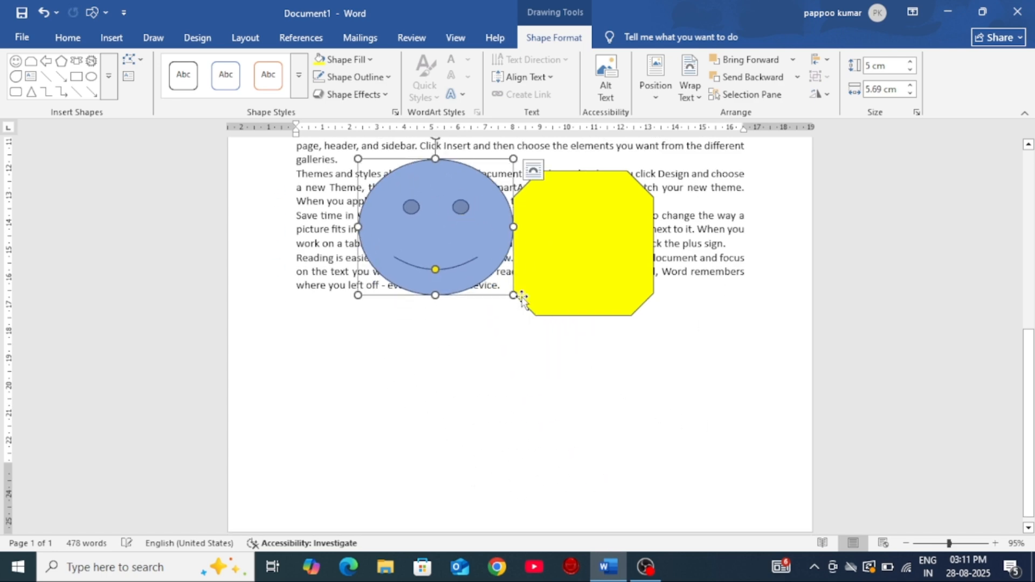
scroll(534, 280, up, 5)
scroll(535, 280, up, 6)
scroll(447, 486, down, 4)
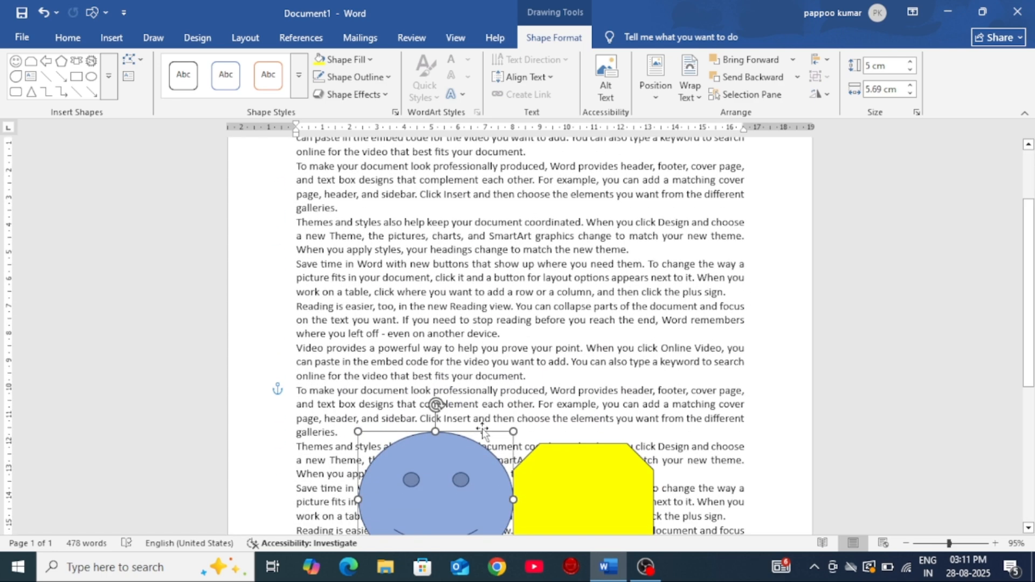
drag(459, 469, 497, 190)
scroll(655, 260, up, 3)
drag(484, 326, 500, 268)
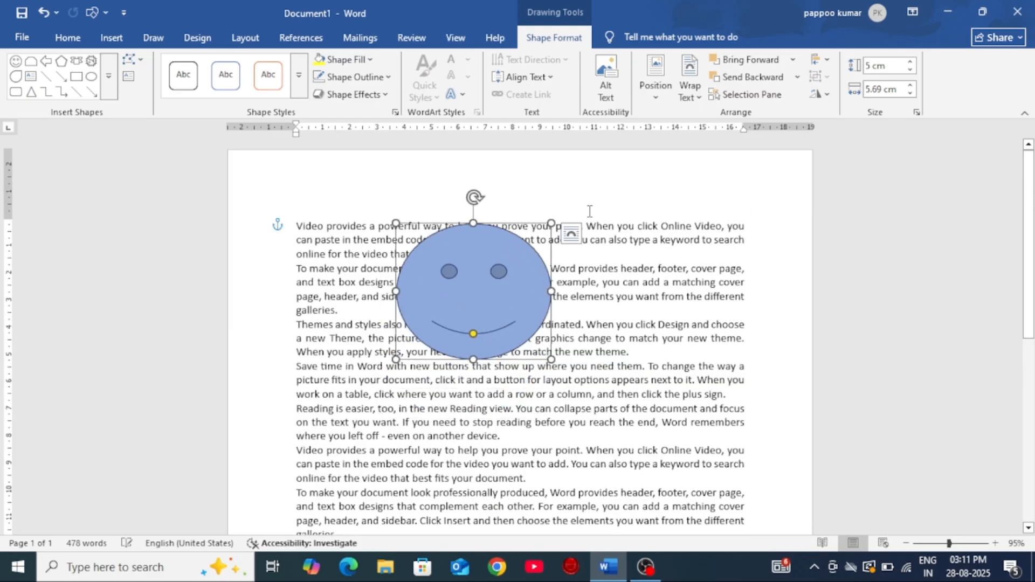
Step: Switch the alignment reference to Align to Page and align the smiley face to the left page edge
click(821, 59)
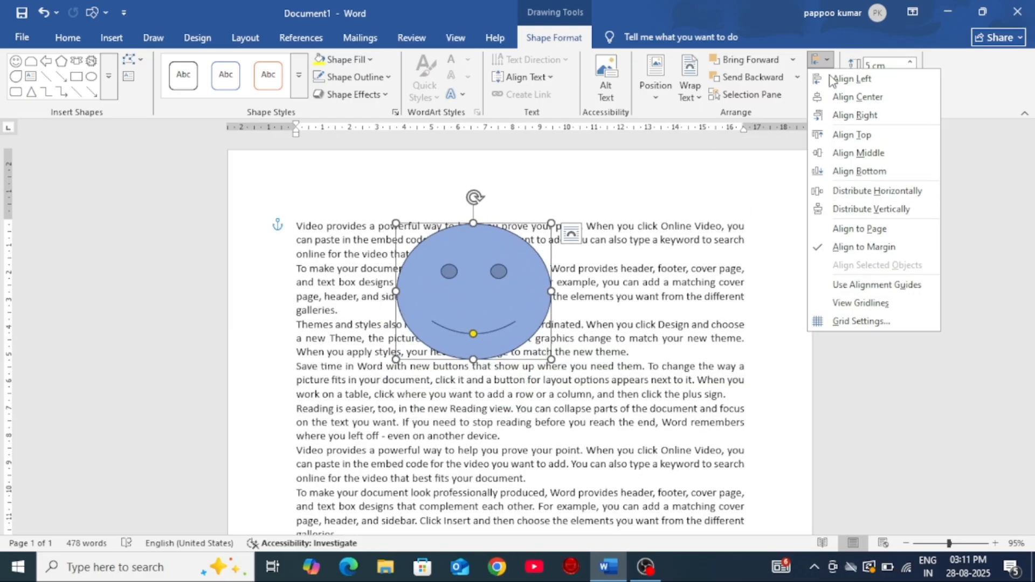
click(861, 230)
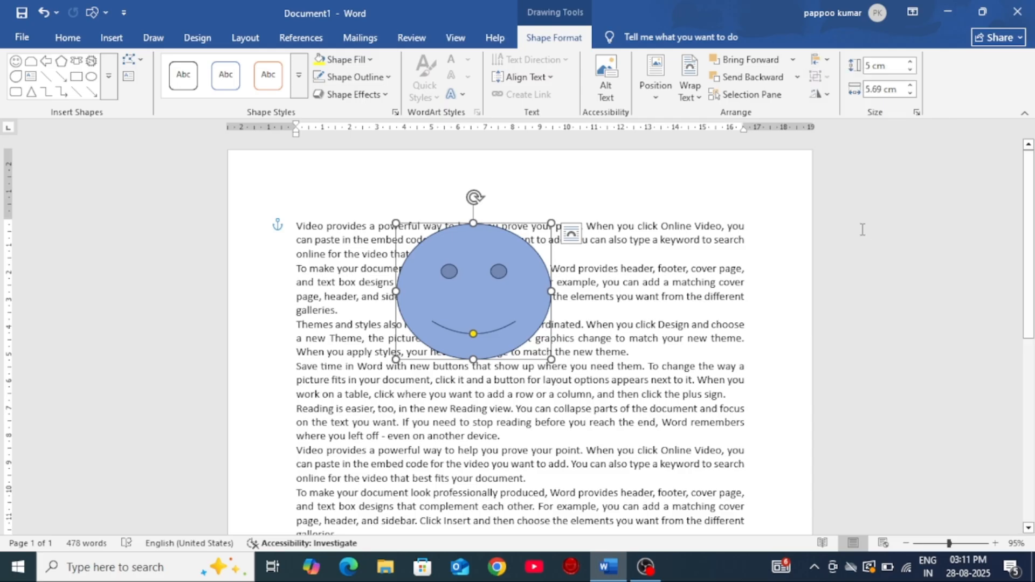
click(819, 60)
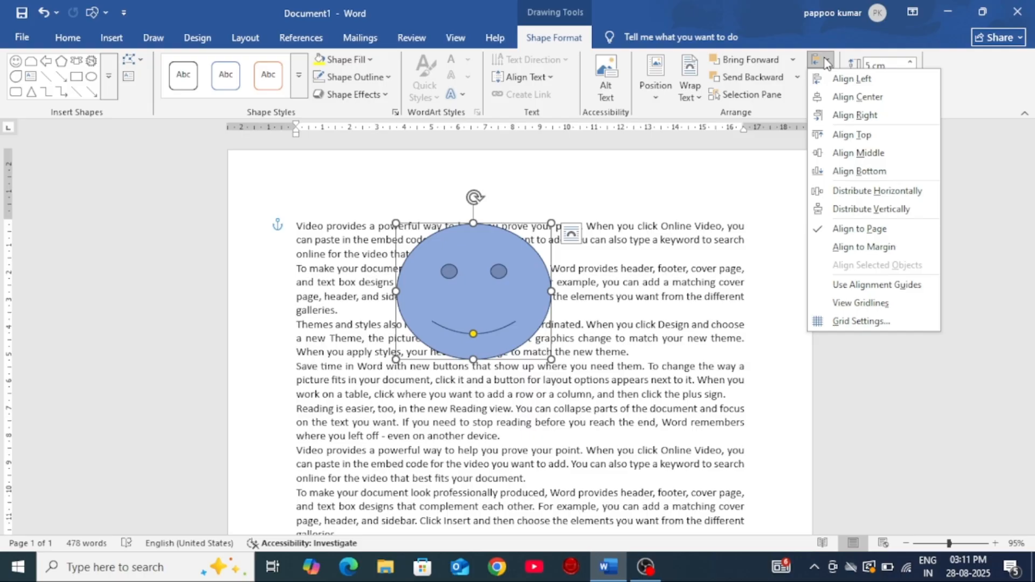
click(853, 81)
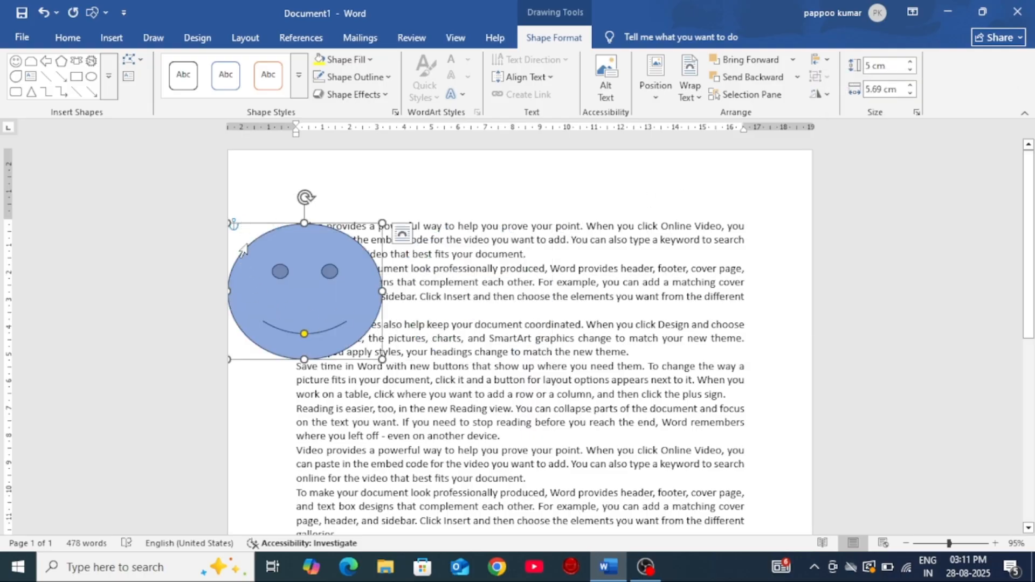
Step: Align the smiley face to the right page edge, and finish by centring it horizontally on the page
click(829, 60)
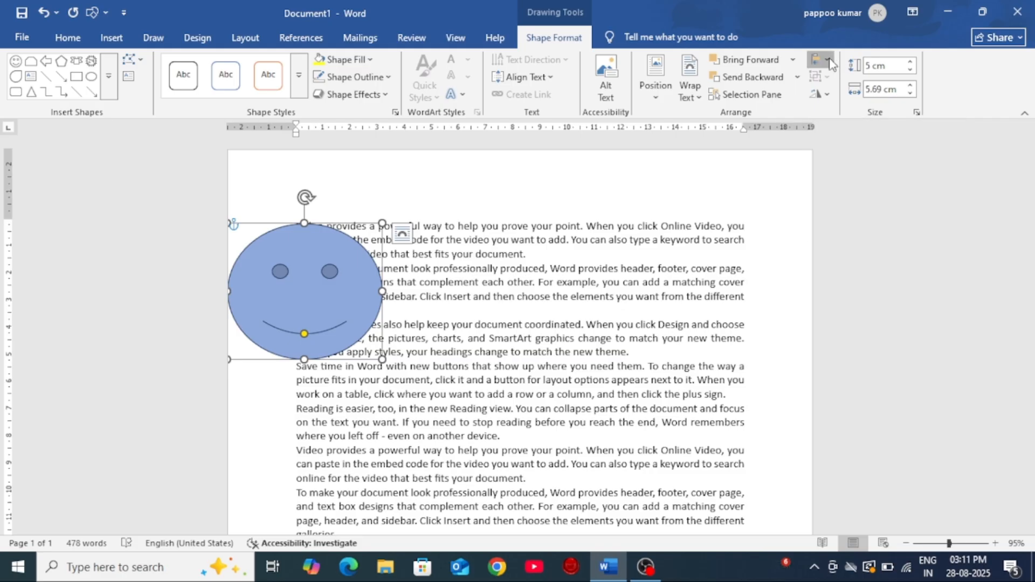
click(862, 114)
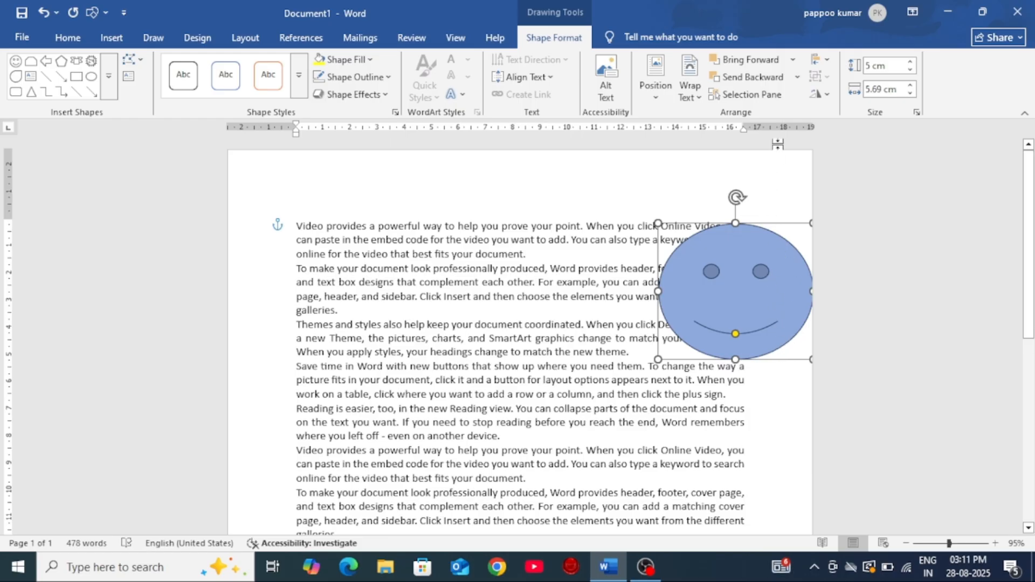
click(825, 60)
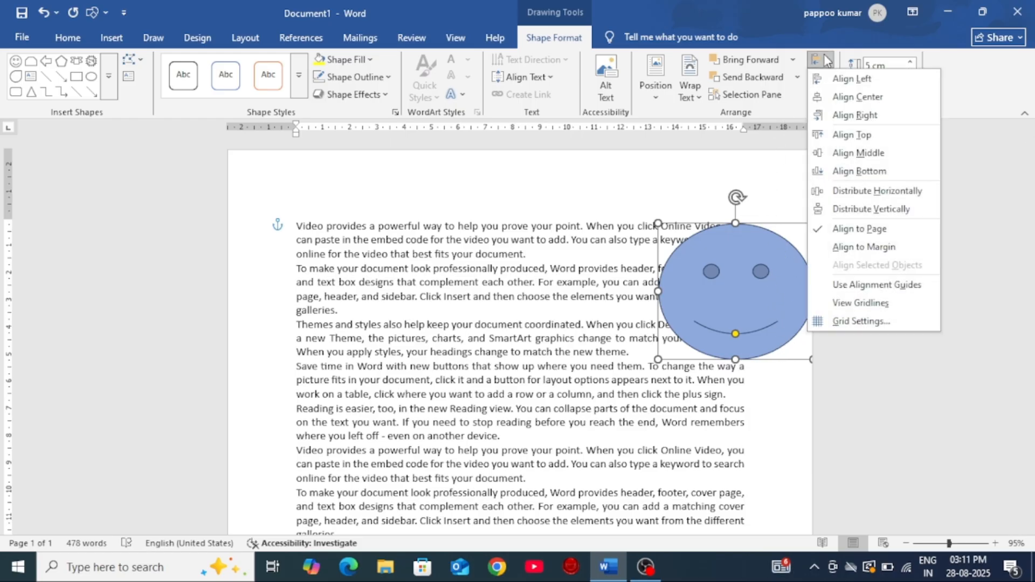
click(851, 97)
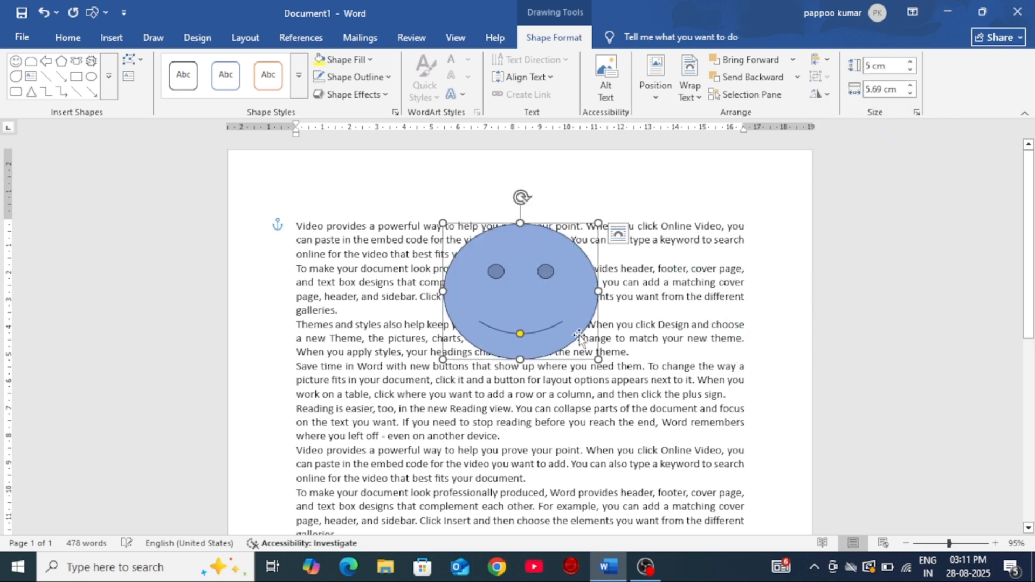
Step: Align the smiley face to the top page edge, and finish by aligning it to the vertical middle of the page
click(821, 59)
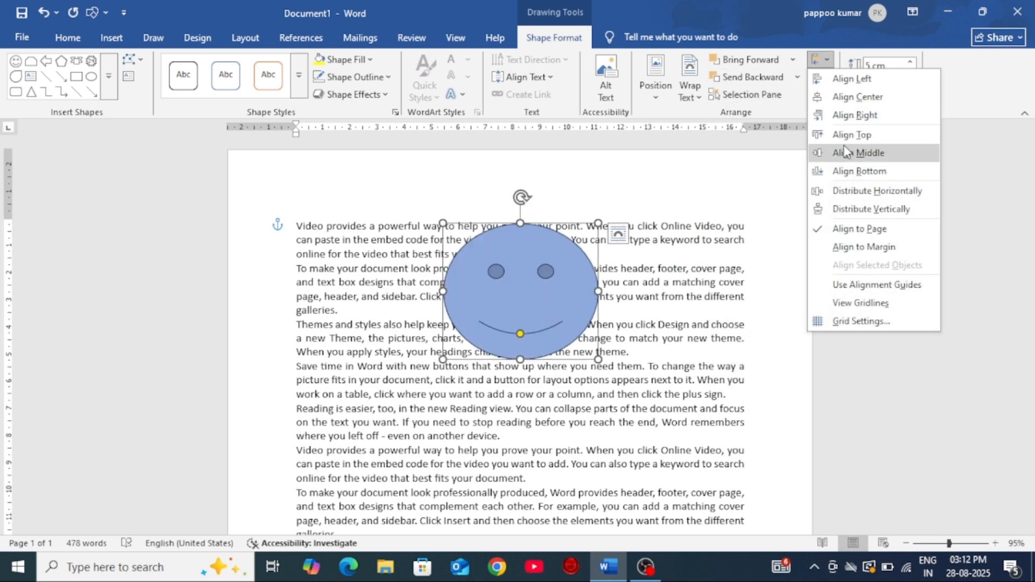
click(849, 139)
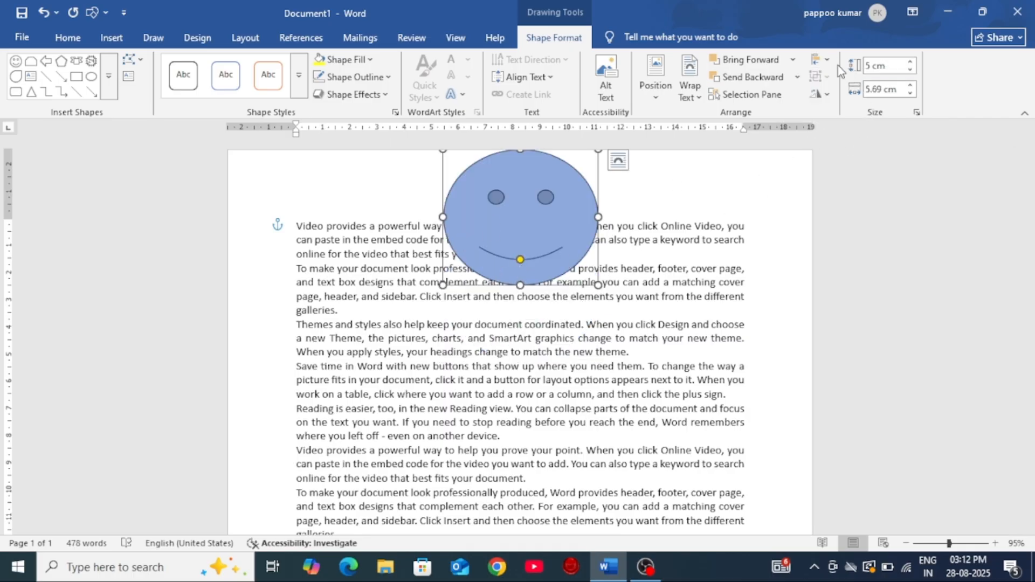
click(823, 60)
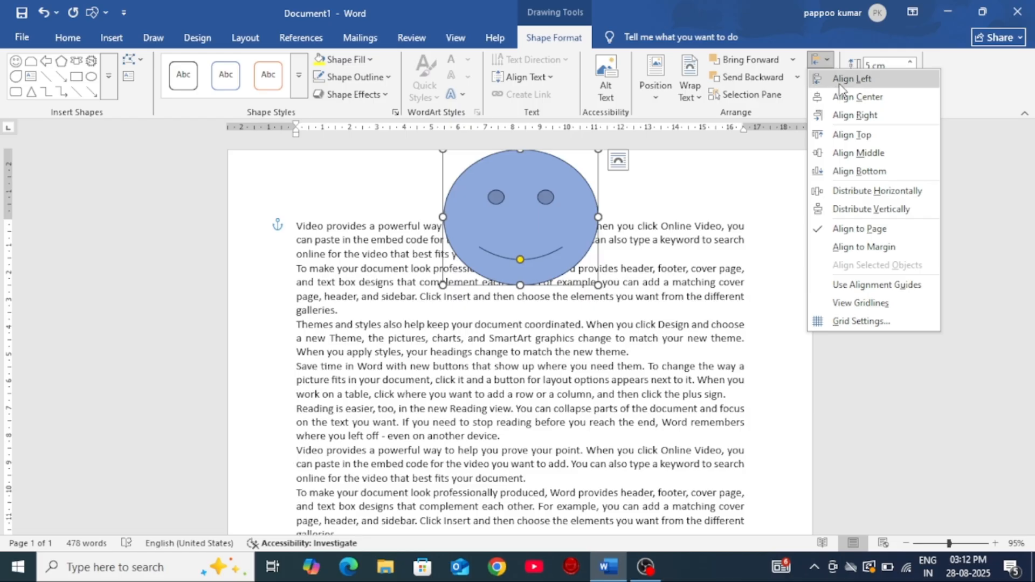
click(859, 154)
scroll(613, 364, down, 1)
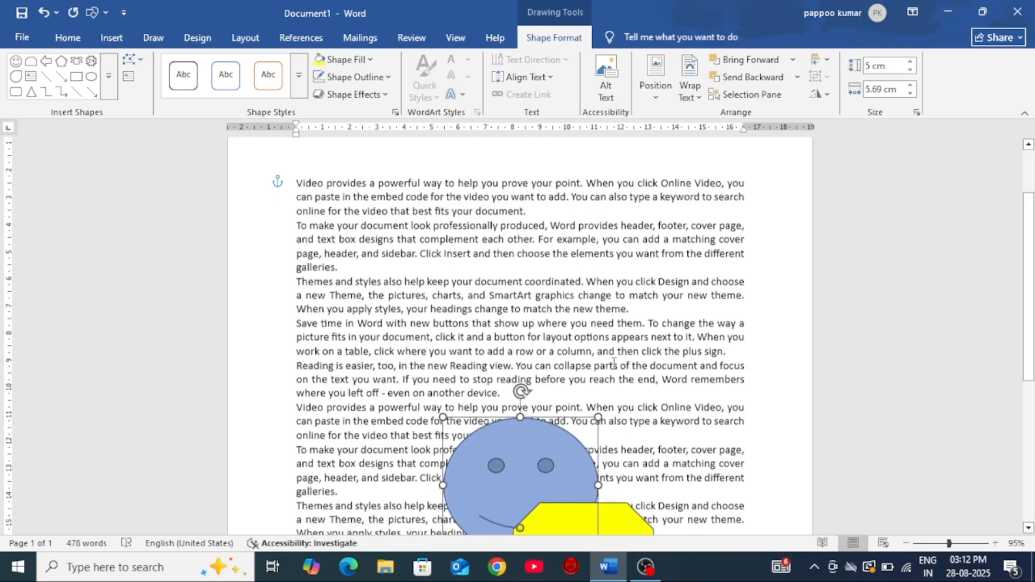
Step: Move the smiley face and the yellow octagon up the page so they sit side by side over the middle paragraphs
scroll(614, 365, down, 2)
click(825, 60)
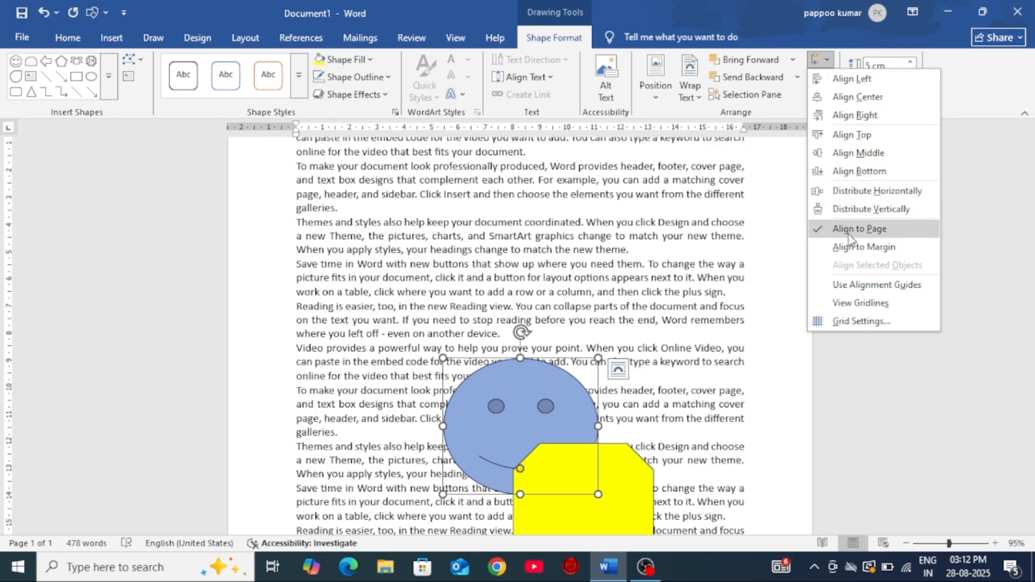
click(866, 426)
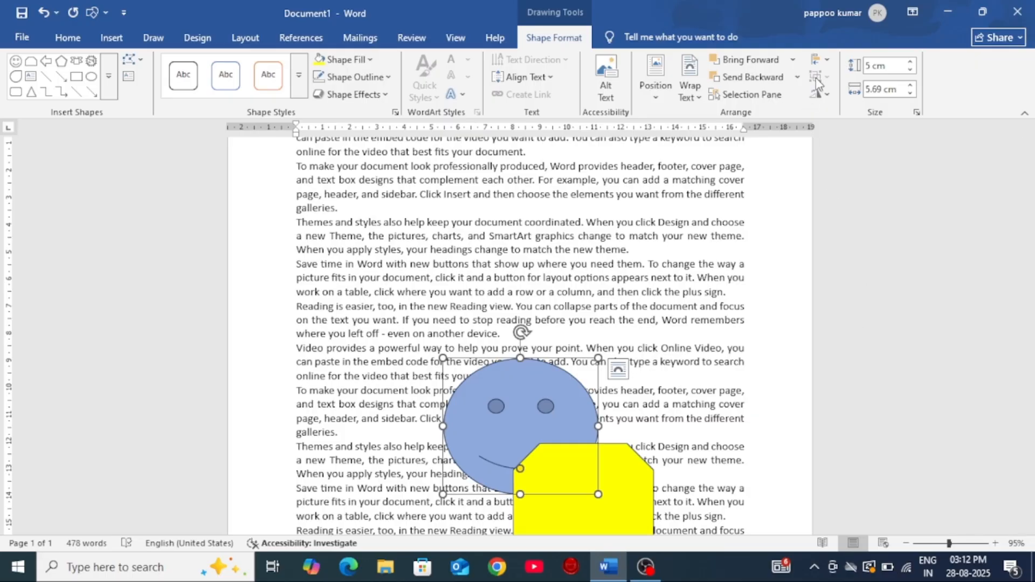
drag(490, 362, 426, 205)
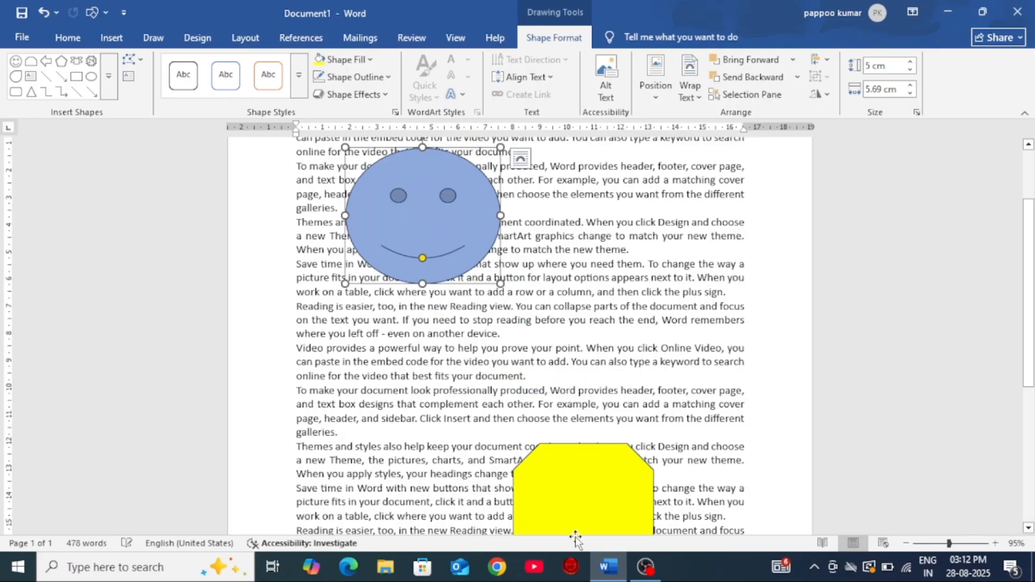
drag(582, 478, 608, 238)
drag(441, 222, 425, 338)
drag(612, 284, 613, 310)
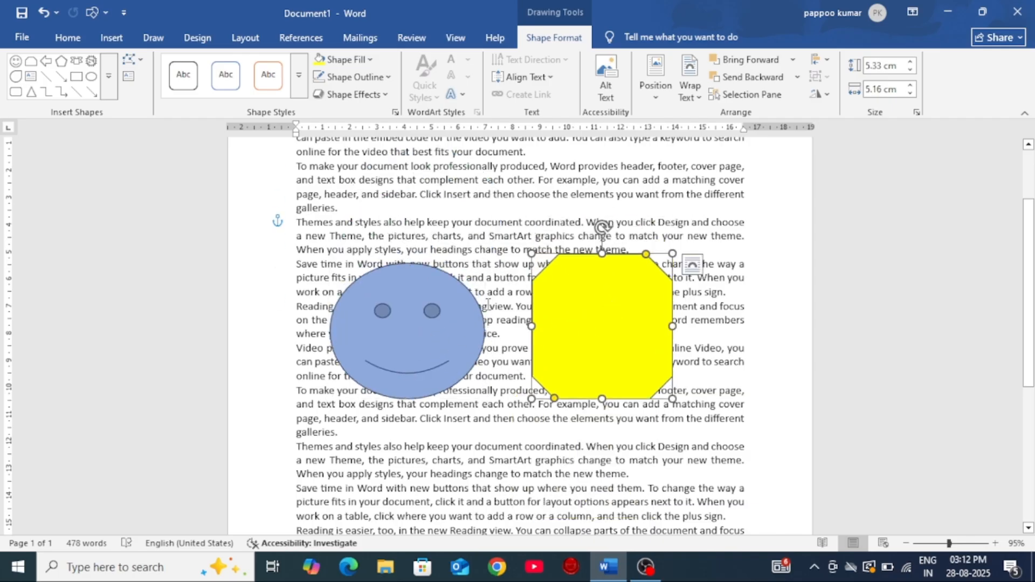
Step: Select both the smiley face and the yellow octagon and group them into one object
shift+click(420, 328)
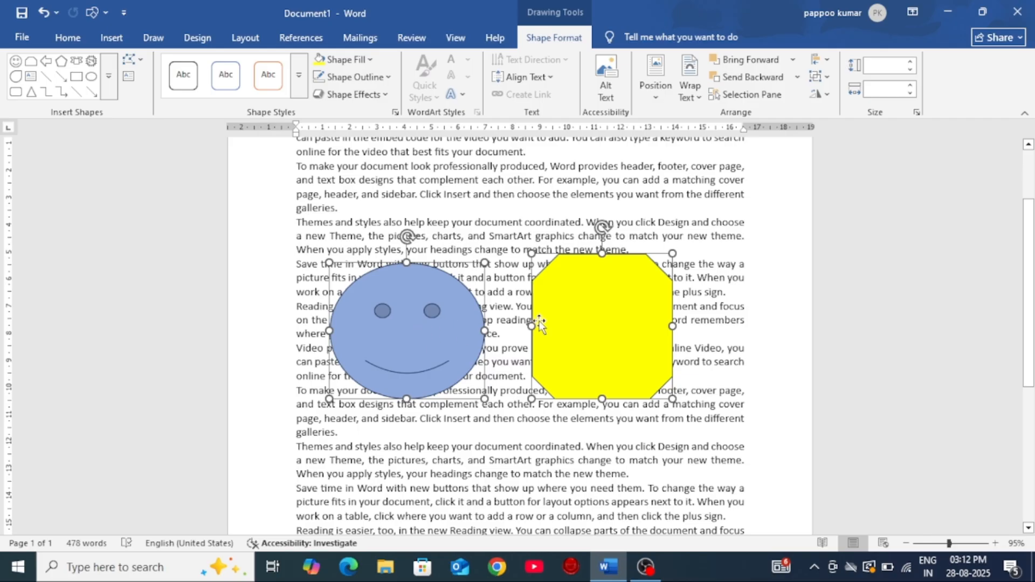
click(819, 77)
click(835, 100)
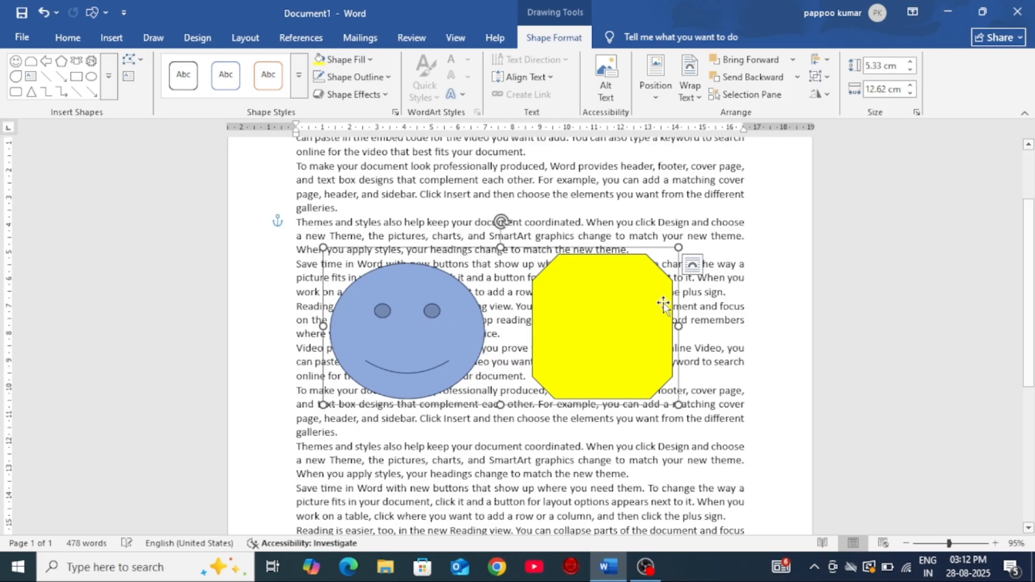
Step: Move the grouped shapes around the page as one object, finishing over the lower paragraphs
drag(623, 323, 581, 281)
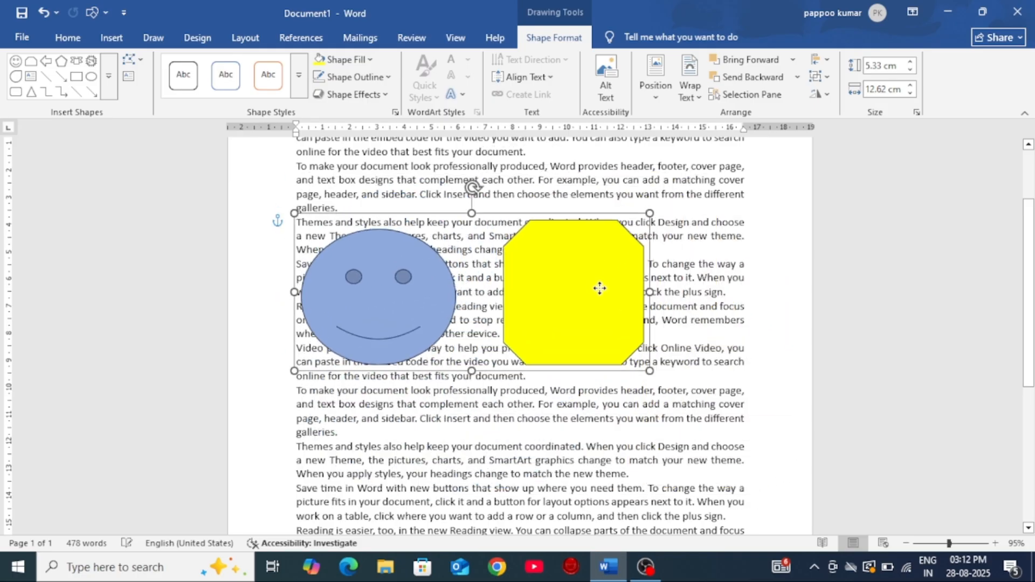
scroll(649, 286, down, 5)
scroll(644, 372, up, 4)
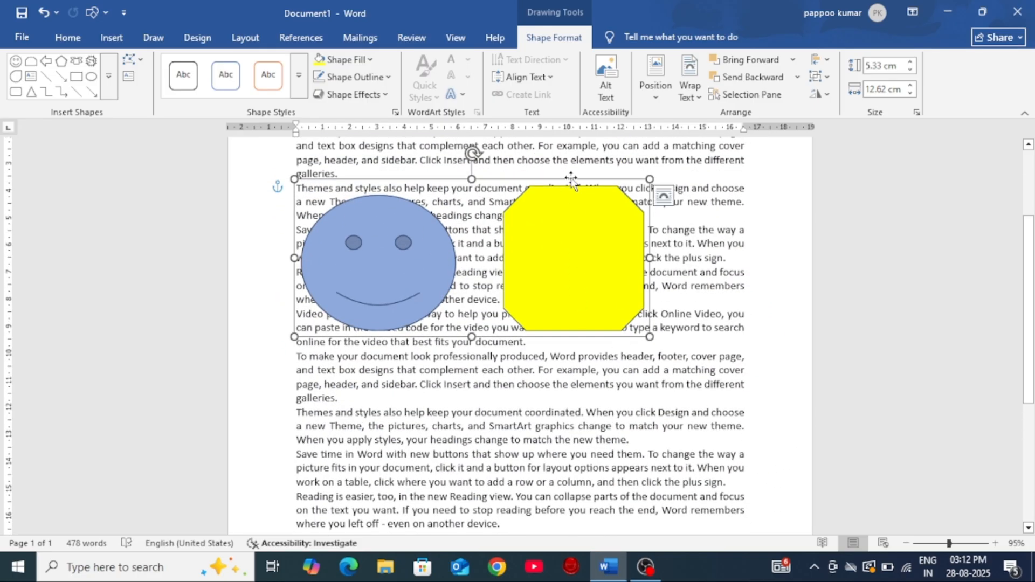
scroll(577, 183, down, 3)
scroll(580, 253, up, 3)
drag(571, 230, 617, 384)
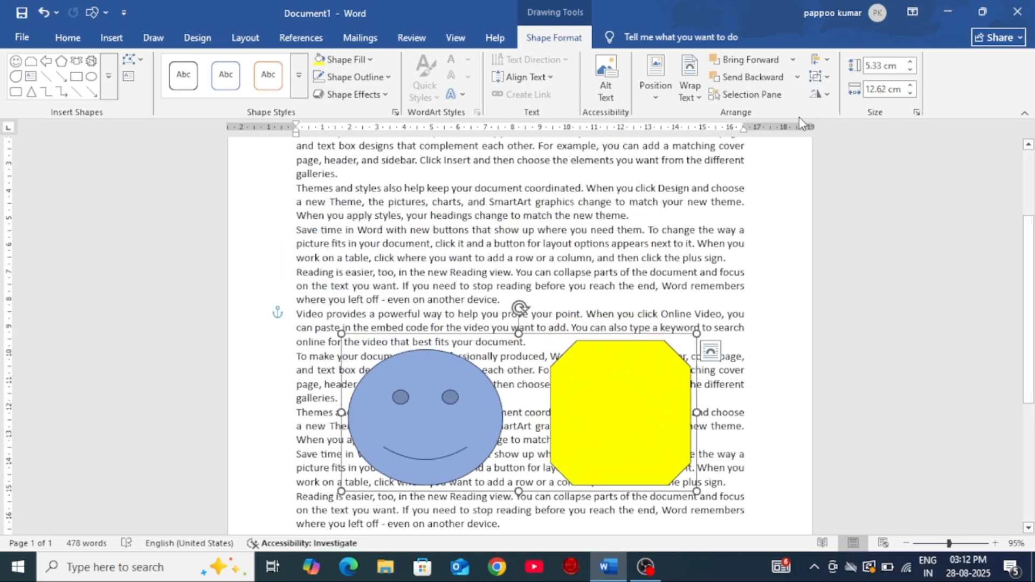
Step: Ungroup the smiley face and octagon, move the still-selected pair higher on the page, and deselect them
click(828, 75)
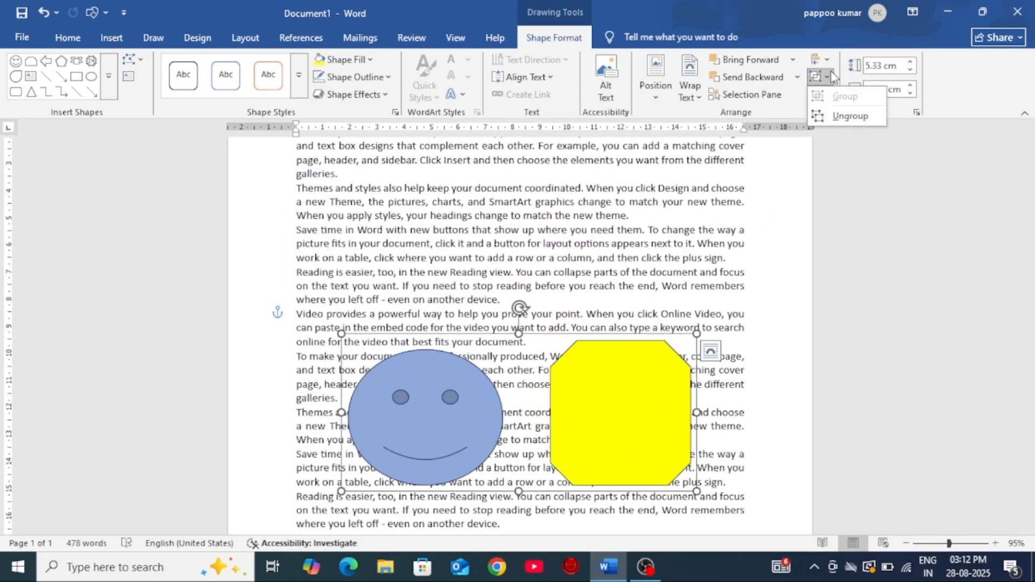
click(842, 116)
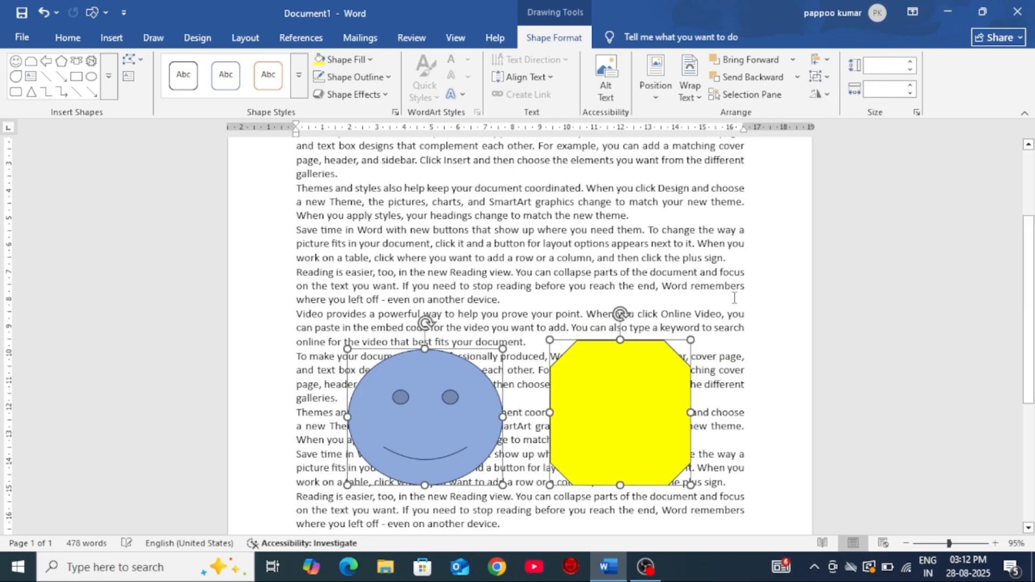
drag(666, 414, 580, 278)
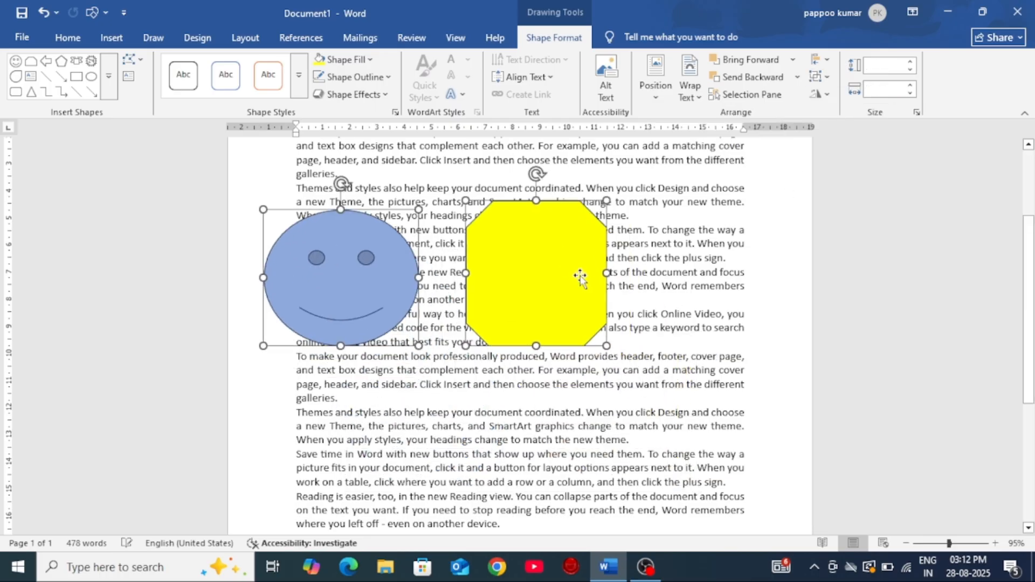
click(758, 348)
Step: Move the octagon and the smiley face independently, finishing with the octagon close beside the right side of the smiley face
drag(496, 272, 614, 345)
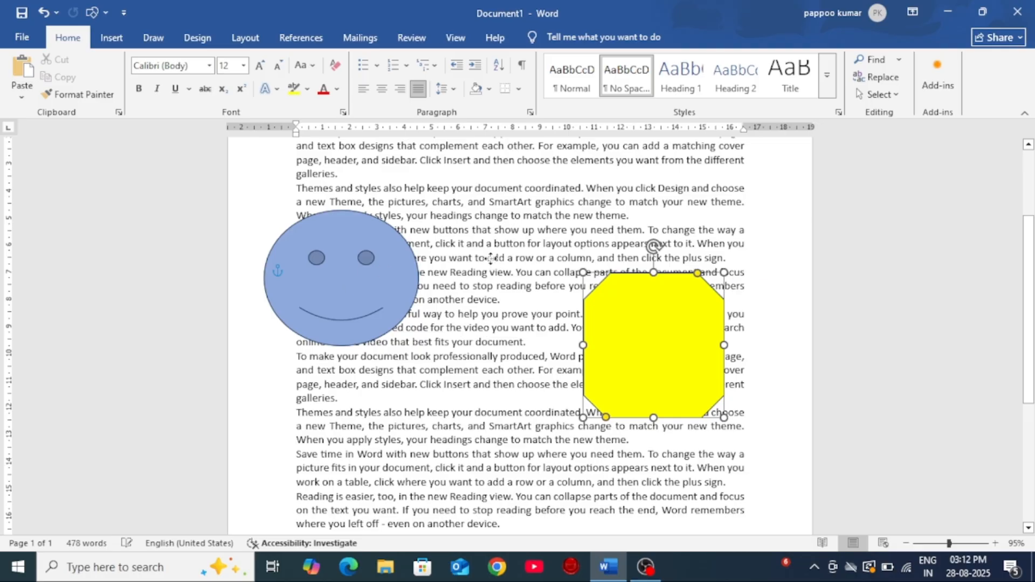
drag(313, 279, 490, 257)
drag(649, 347, 682, 239)
drag(542, 270, 505, 298)
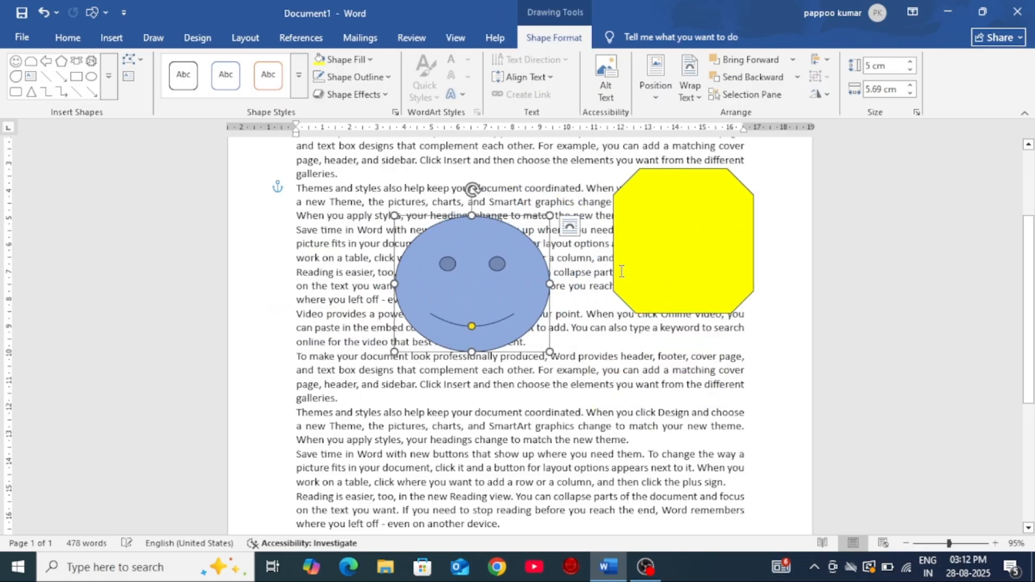
drag(658, 249, 607, 303)
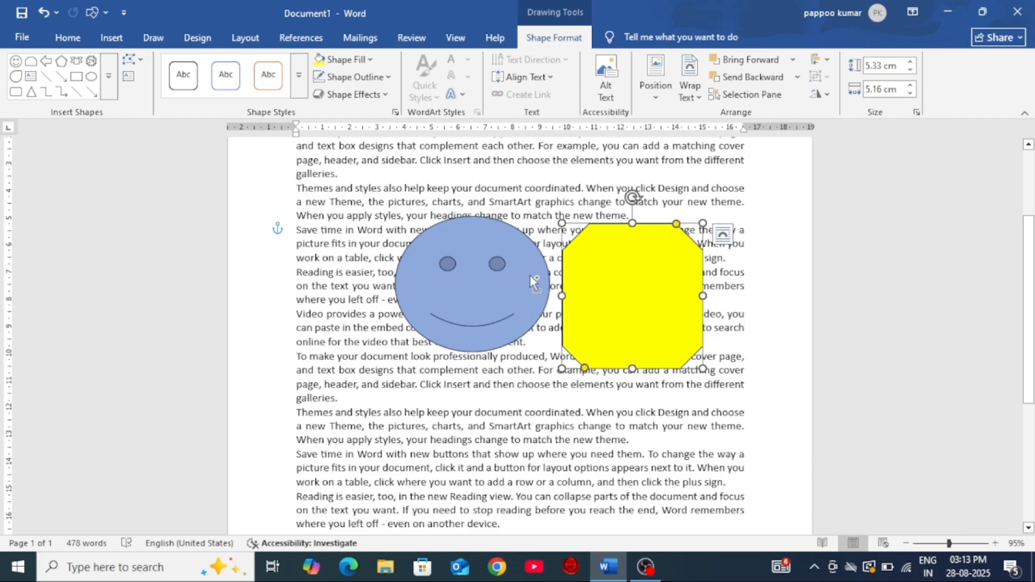
click(723, 234)
click(930, 204)
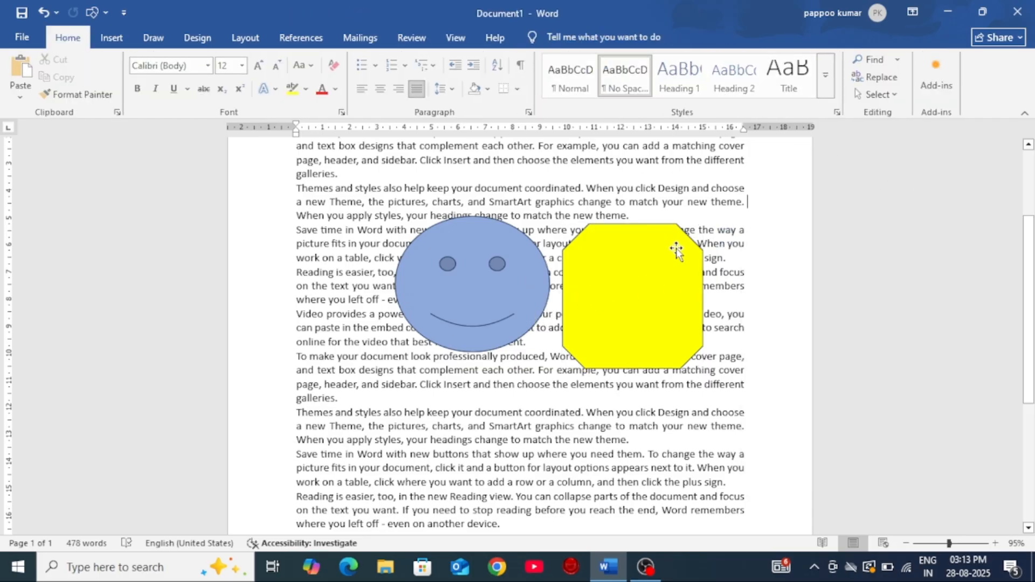
Step: Select the smiley face and review the available rotate and flip options without applying any
click(444, 292)
click(588, 38)
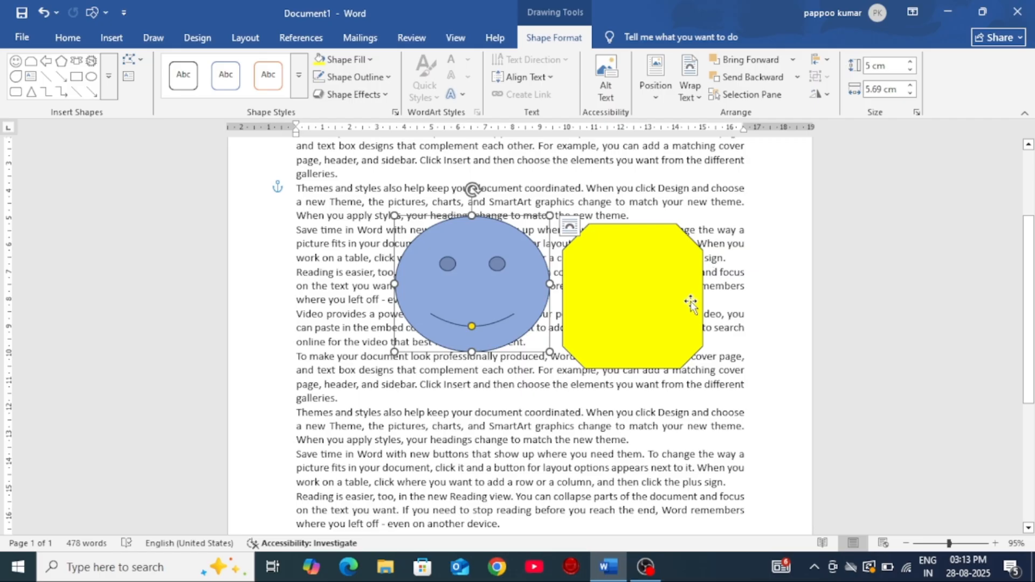
click(819, 94)
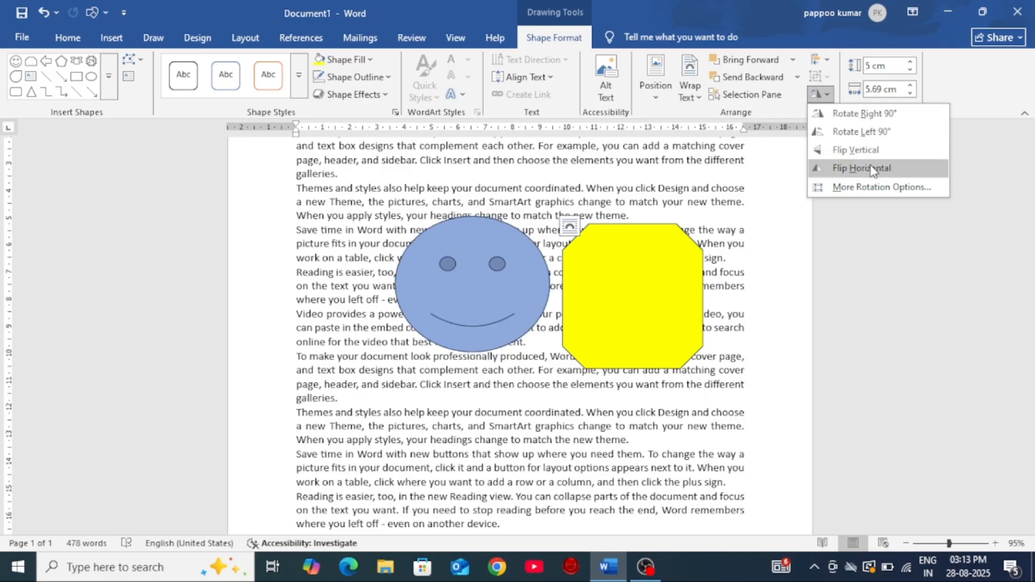
click(774, 229)
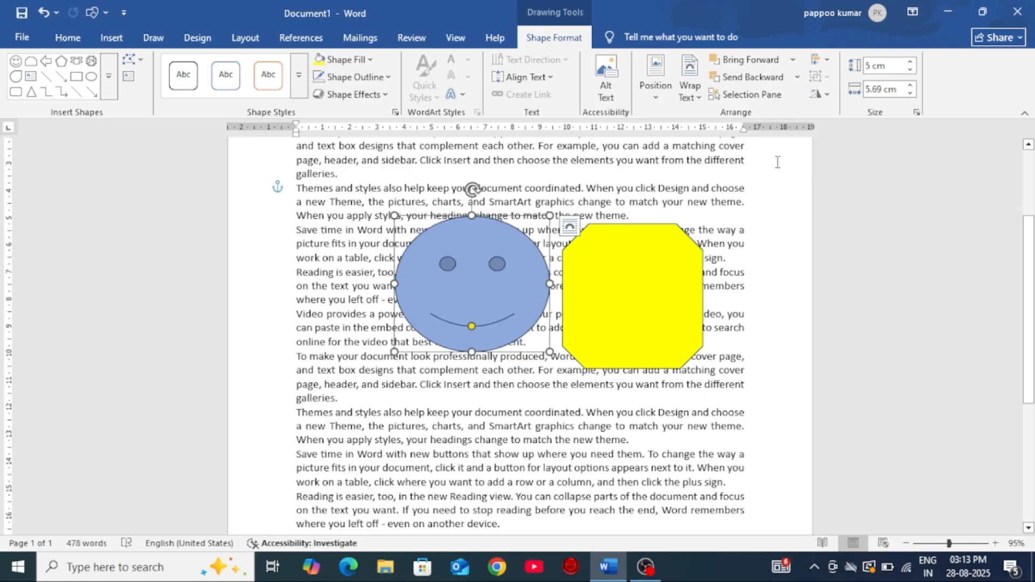
Step: Increase the smiley face's height to 6.3 cm and its width to 6.9 cm
click(911, 62)
click(911, 62)
click(911, 63)
click(911, 62)
click(910, 63)
click(910, 62)
click(911, 63)
click(910, 62)
click(910, 63)
click(911, 62)
click(911, 85)
click(911, 85)
click(910, 85)
click(911, 86)
click(911, 86)
click(910, 86)
click(910, 86)
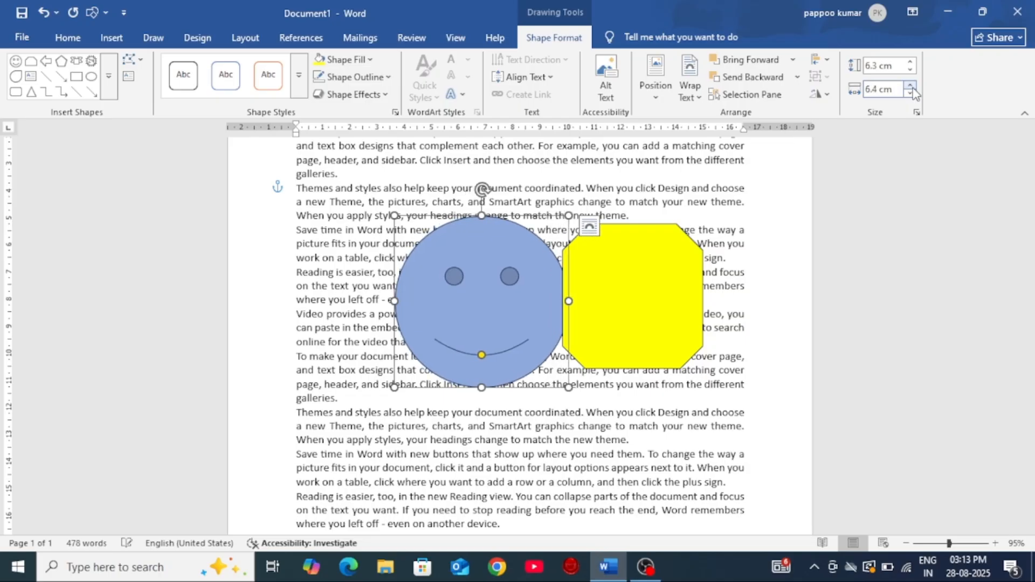
click(910, 87)
click(910, 87)
click(911, 86)
click(910, 86)
click(910, 86)
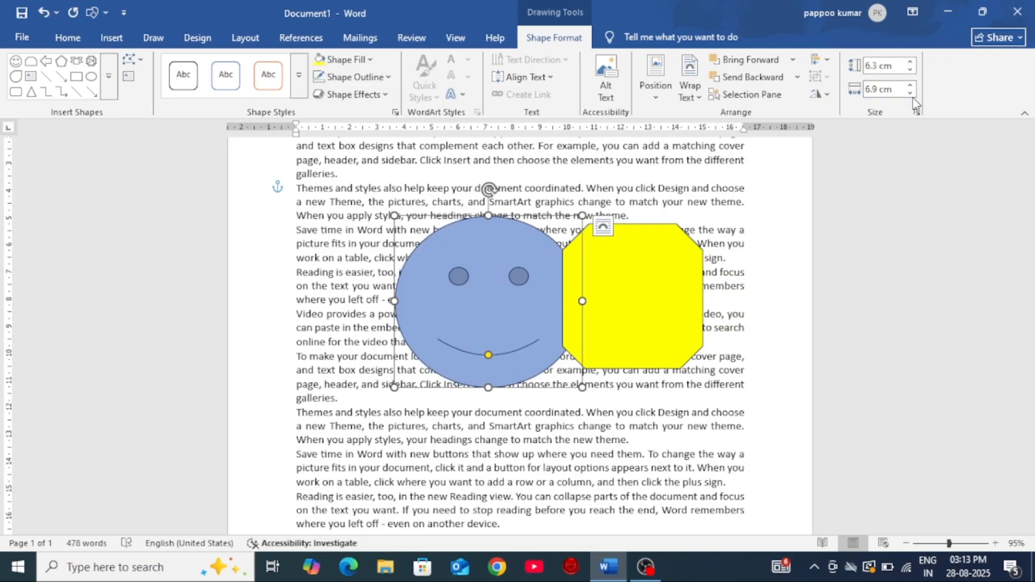